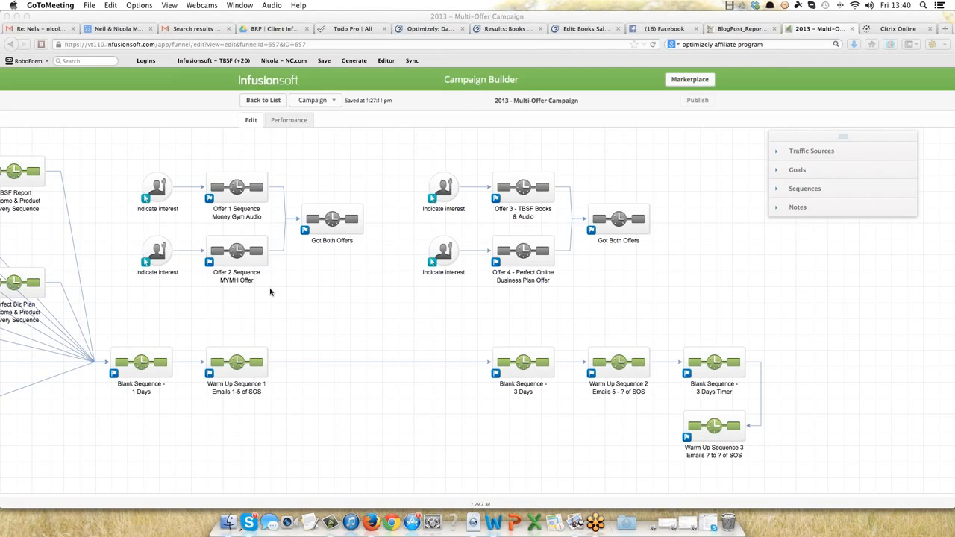
# Step: Return to the campaign list and review the listed campaigns with their active contacts and published dates
pyautogui.click(256, 102)
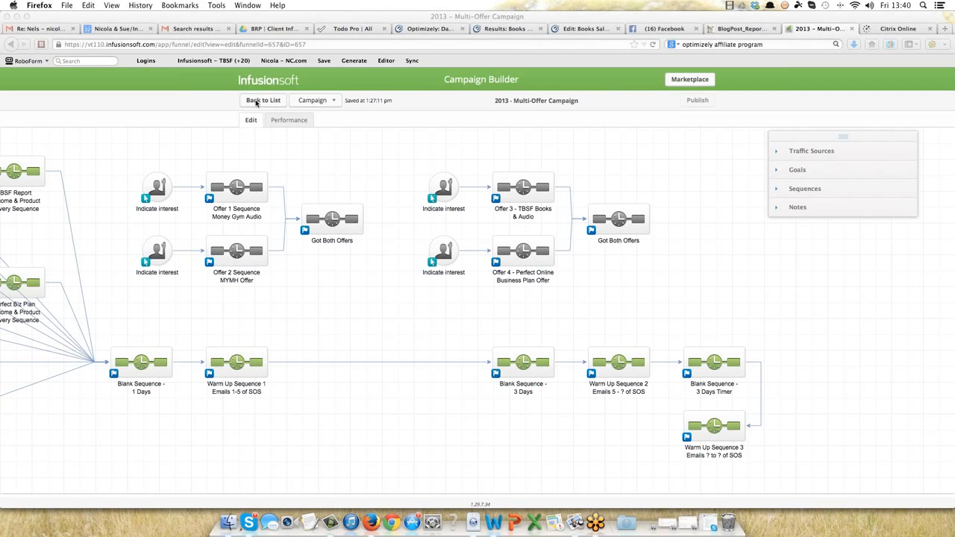
pyautogui.click(256, 101)
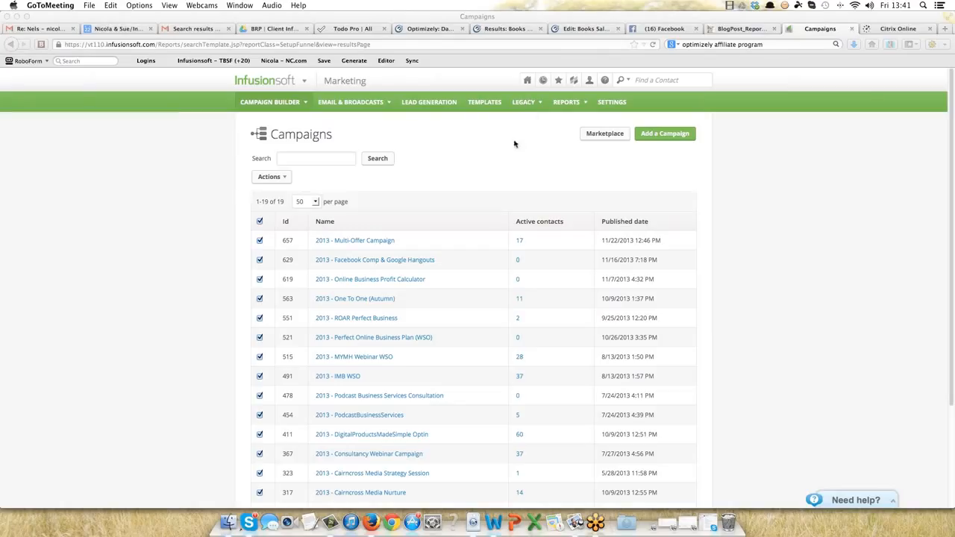
pyautogui.click(952, 185)
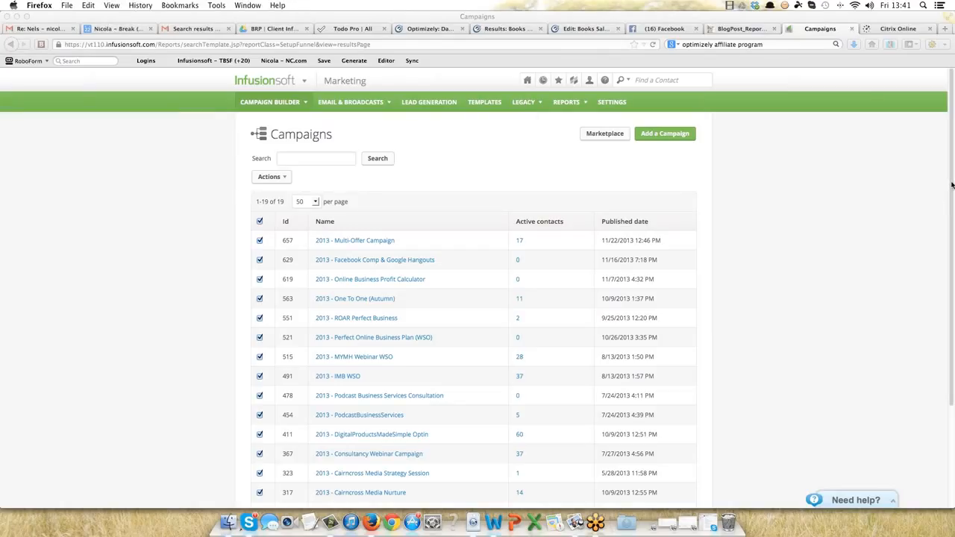
pyautogui.moveTo(952, 186); pyautogui.dragTo(949, 289)
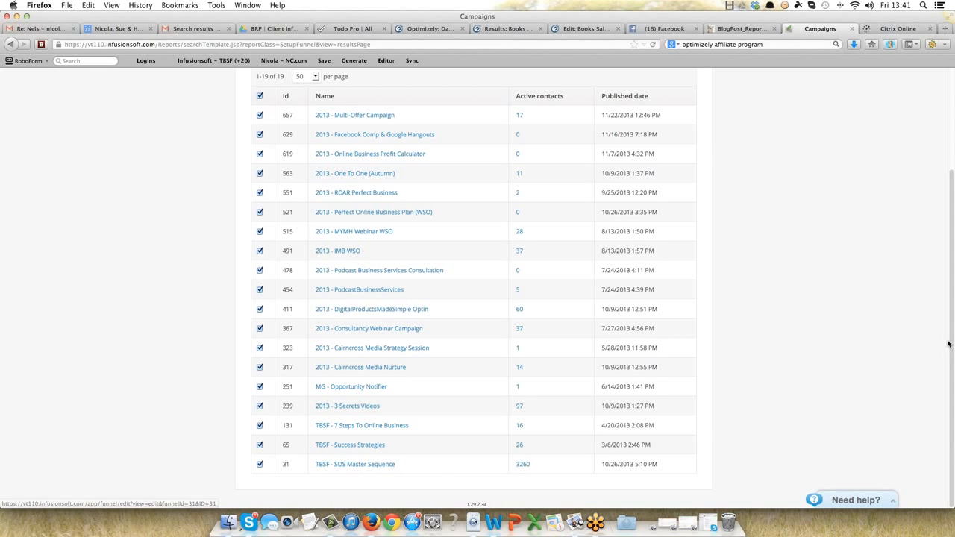
pyautogui.scroll(1, 949, 316)
pyautogui.scroll(5, 949, 316)
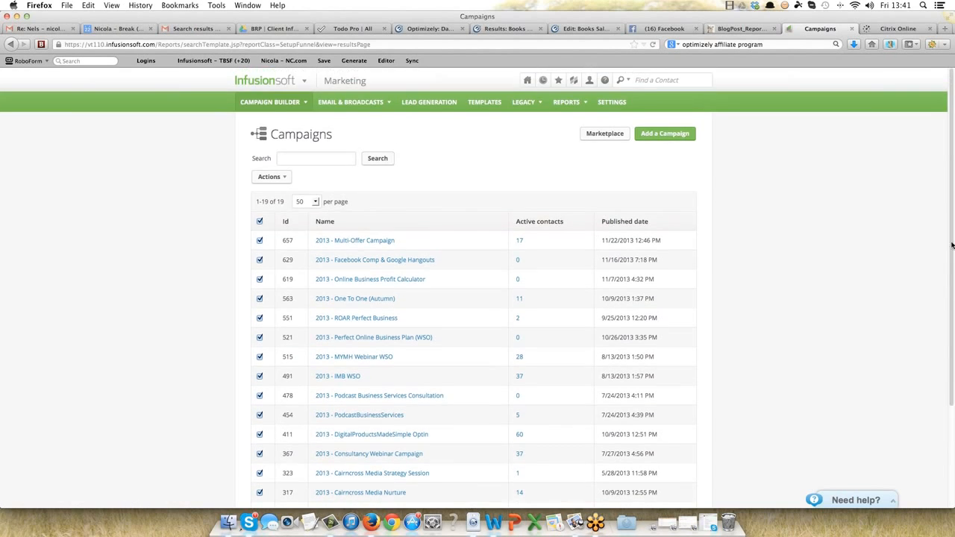
pyautogui.scroll(-5, 953, 351)
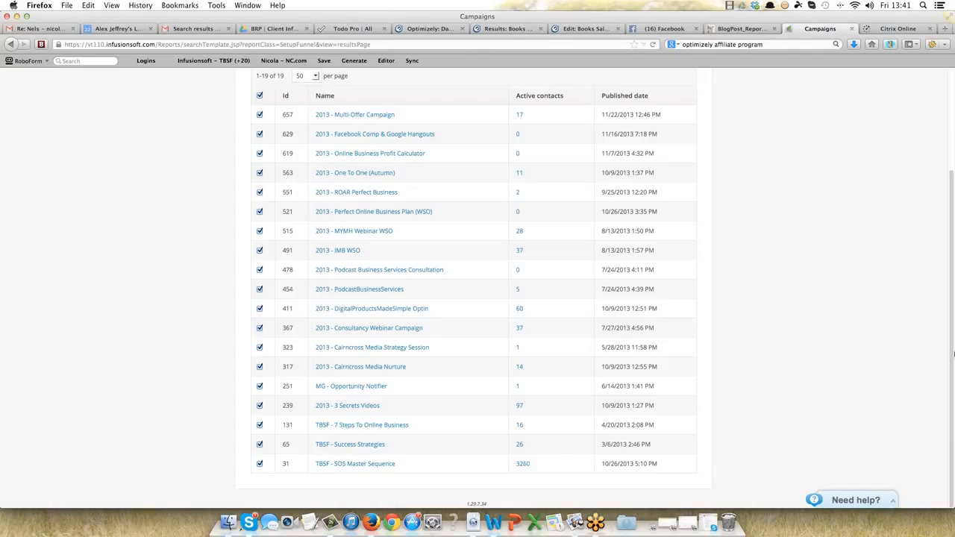
pyautogui.scroll(5, 952, 351)
# Step: Reload the Campaign Builder list and open the 2013 - Multi-Offer Campaign for editing
pyautogui.moveTo(305, 98)
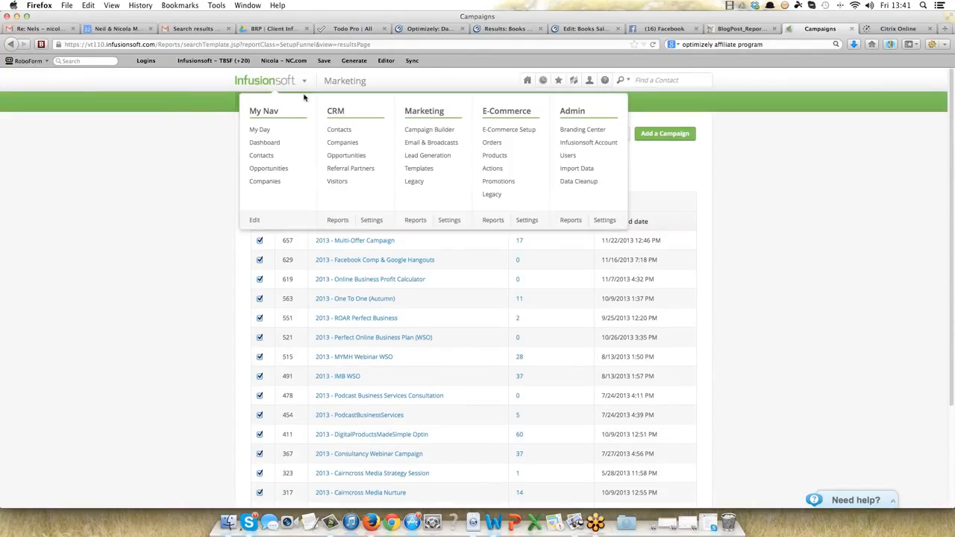
pyautogui.click(422, 130)
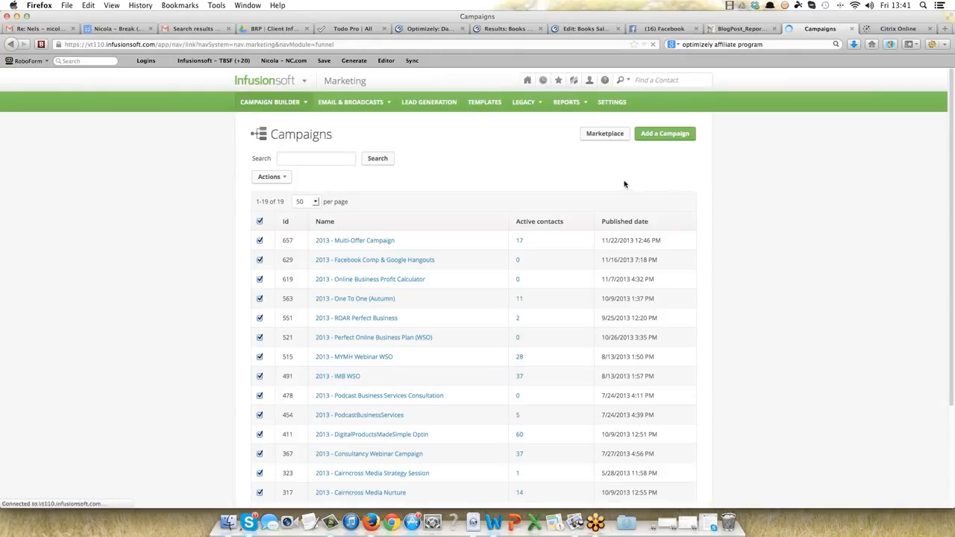
pyautogui.click(352, 241)
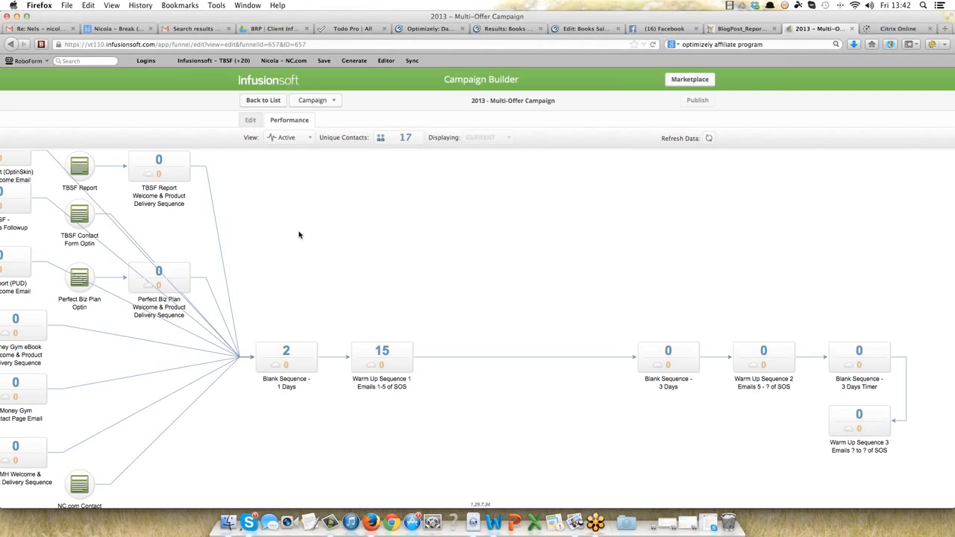
pyautogui.click(251, 120)
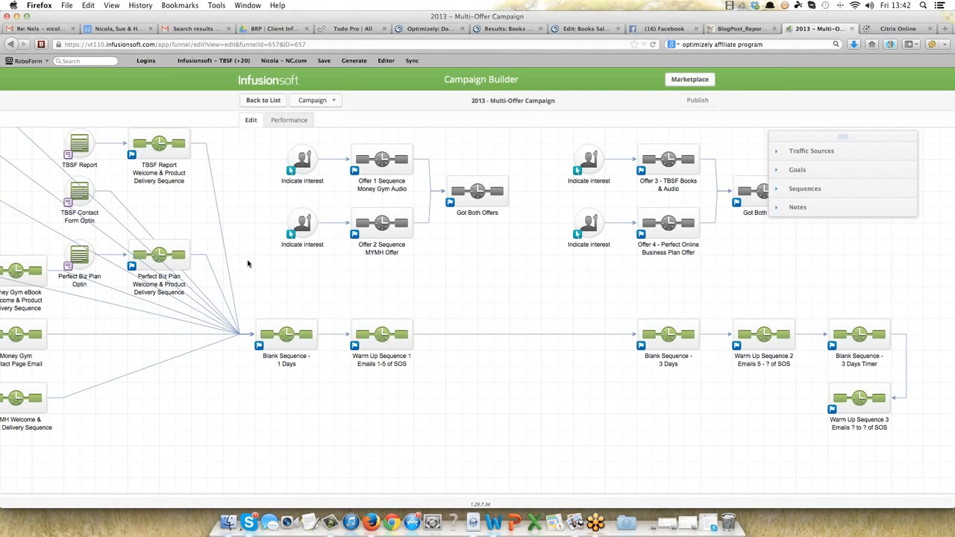
# Step: Examine the campaign flow from the opt-ins through the warm-up sequences, including the contents of Warm Up Sequence 1, and return to the campaign
pyautogui.press('super+a')
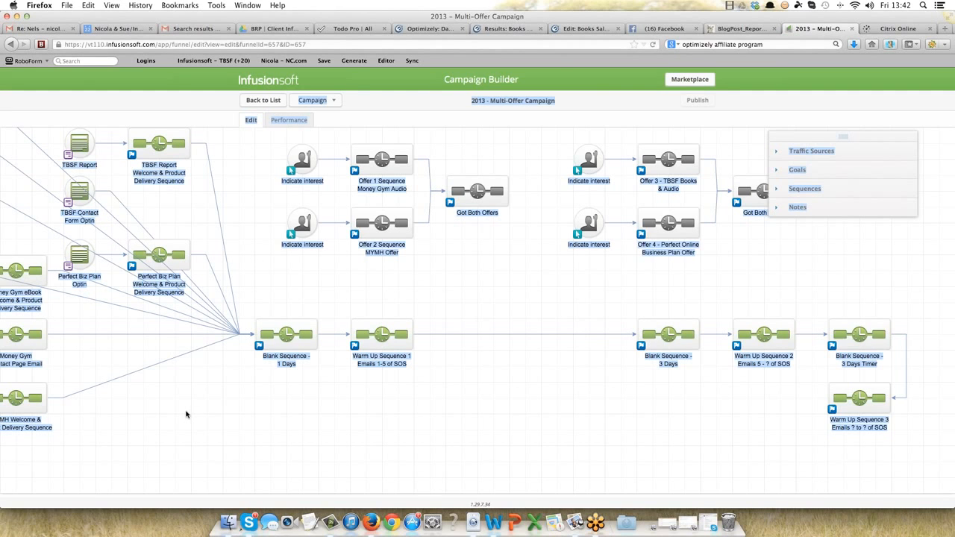
pyautogui.moveTo(296, 438); pyautogui.dragTo(458, 465)
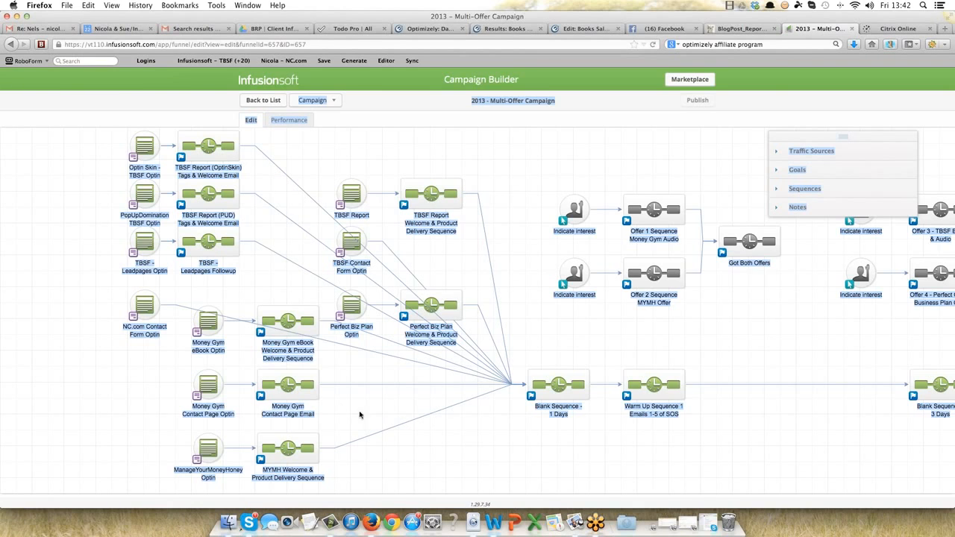
pyautogui.hscroll(10, 359, 415)
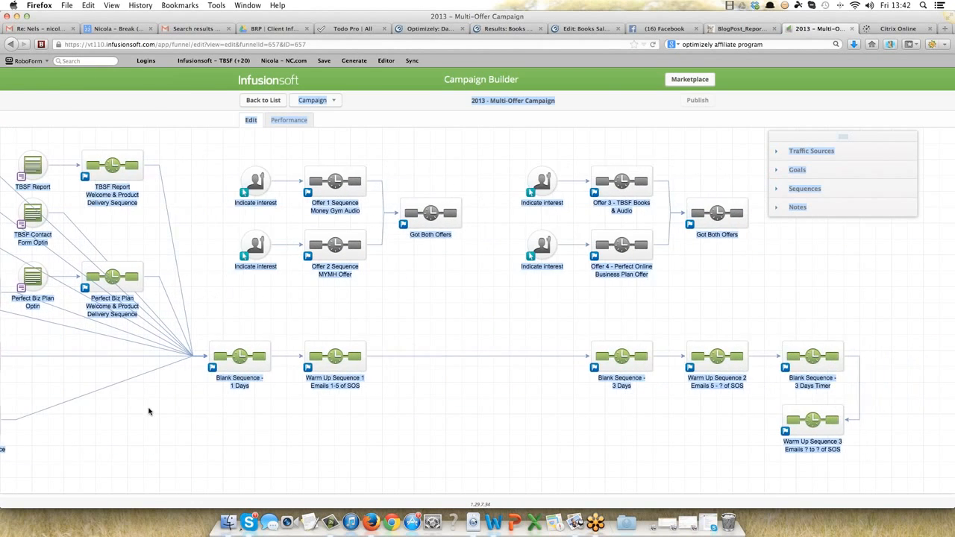
pyautogui.hscroll(3, 148, 411)
pyautogui.scroll(2, 148, 411)
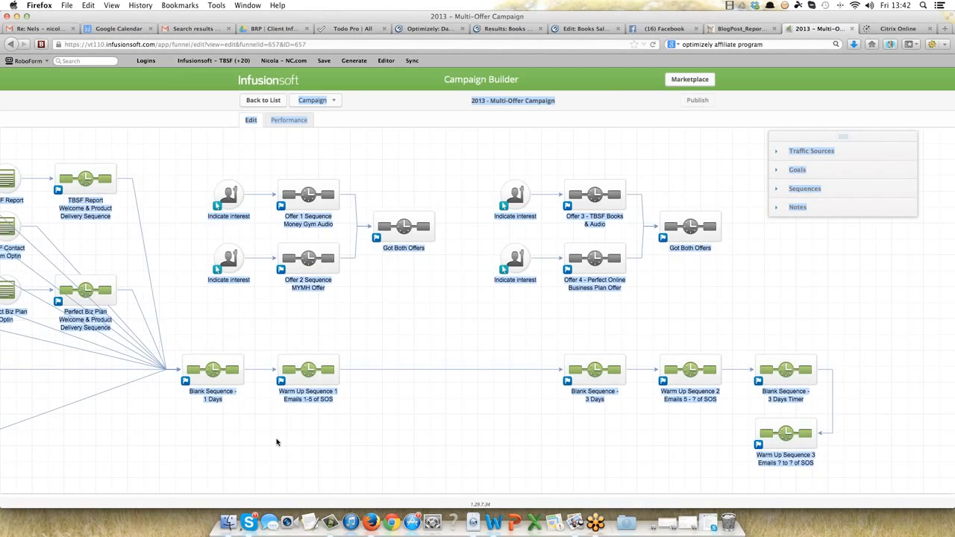
pyautogui.hscroll(2, 273, 442)
pyautogui.hscroll(2, 264, 444)
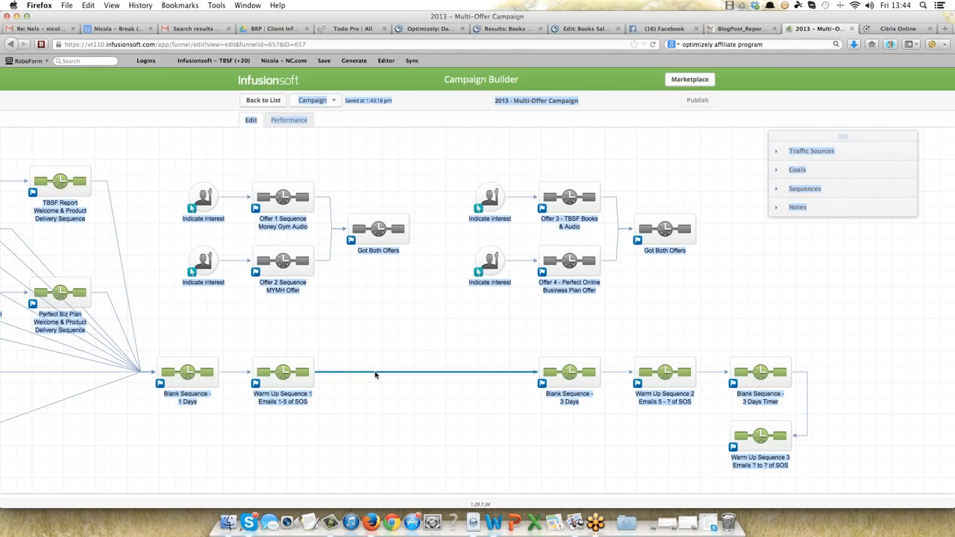
pyautogui.doubleClick(285, 374)
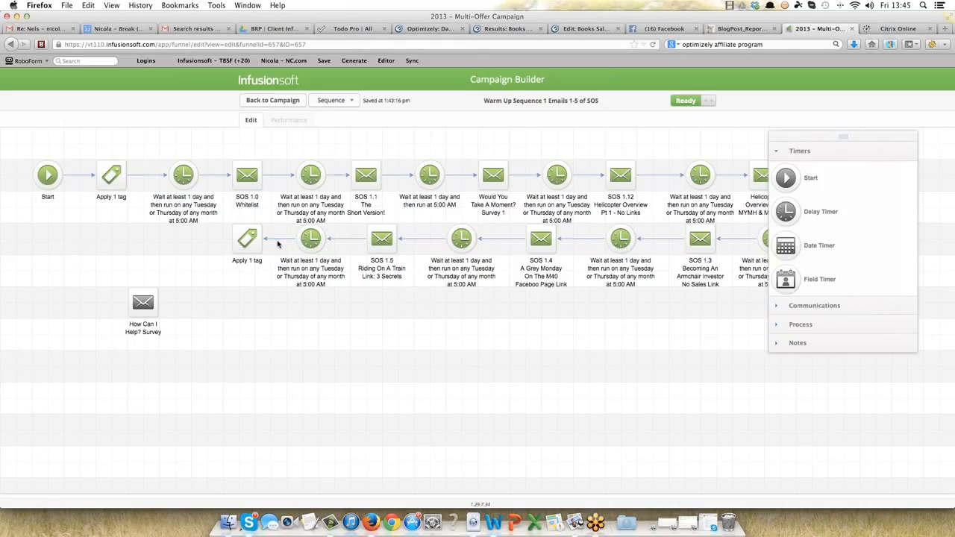
pyautogui.click(252, 101)
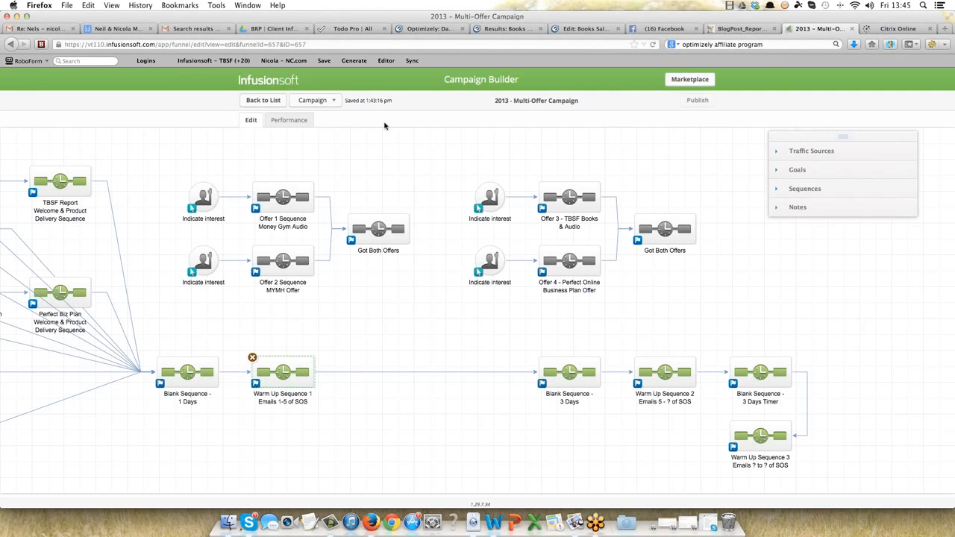
# Step: Replace the connection from Warm Up Sequence 1 to Blank Sequence - 3 Days with one leading to Offer 3 - TBSF Books & Audio
pyautogui.click(374, 373)
pyautogui.press('Delete')
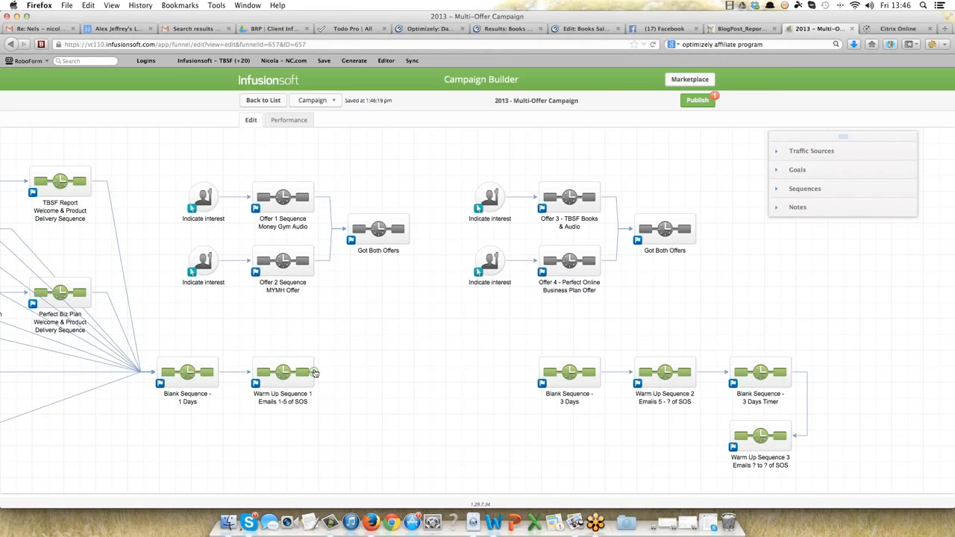
pyautogui.moveTo(314, 373); pyautogui.dragTo(555, 206)
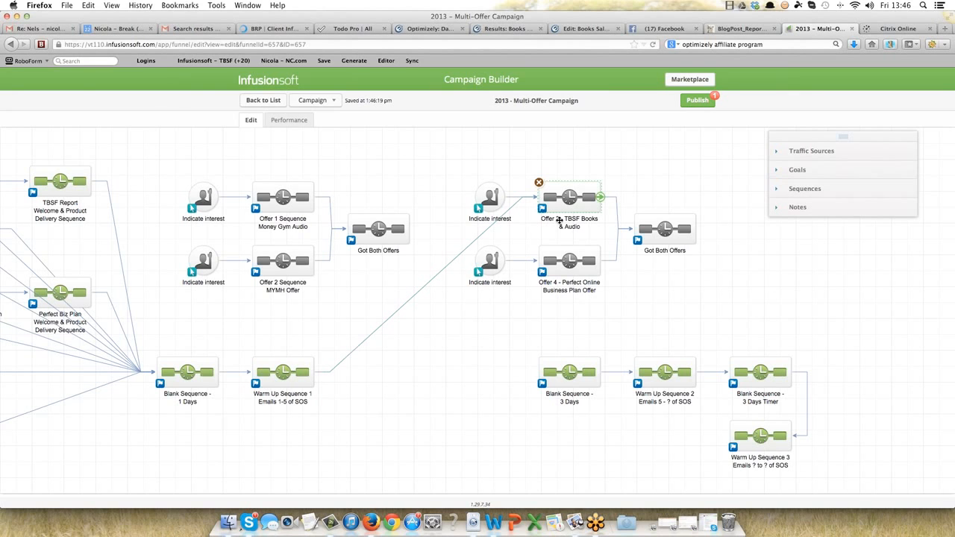
# Step: Rename the Offer 3 sequence as "Offer 1 - TBSF Books & Audio"
pyautogui.click(559, 220)
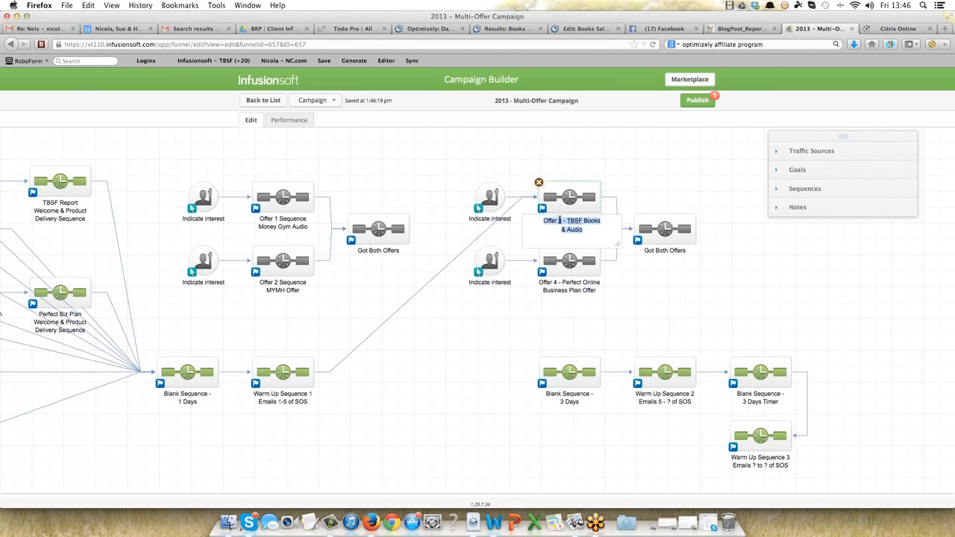
pyautogui.click(559, 221)
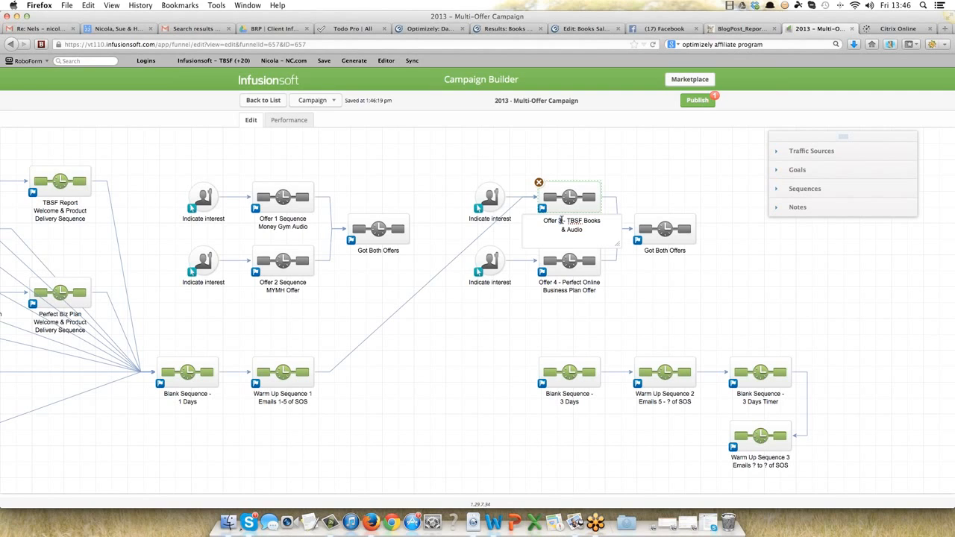
pyautogui.press('BackSpace')
pyautogui.write('1')
# Step: Rename the Offer 4 sequence as "Offer 2 - Perfect Online Business Plan Offer"
pyautogui.click(552, 284)
pyautogui.click(552, 284)
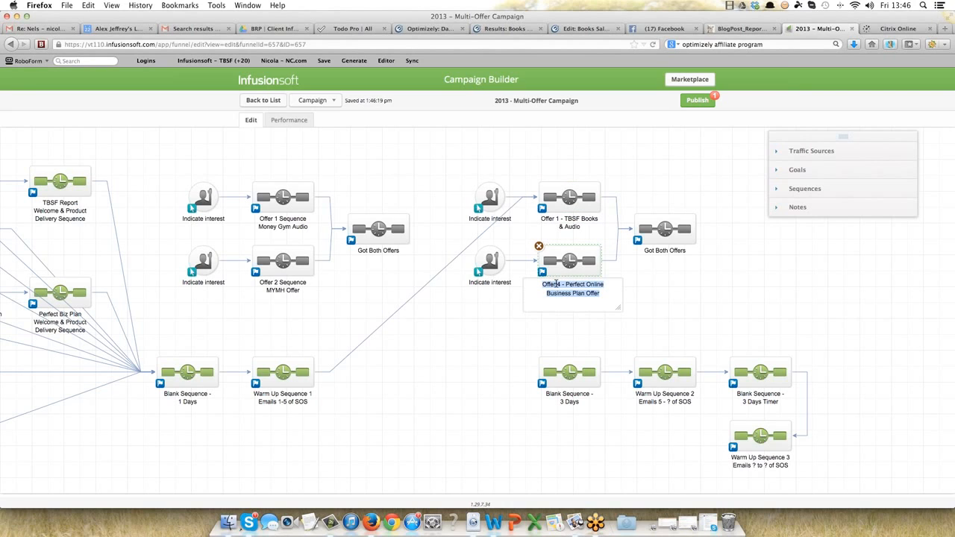
pyautogui.click(559, 284)
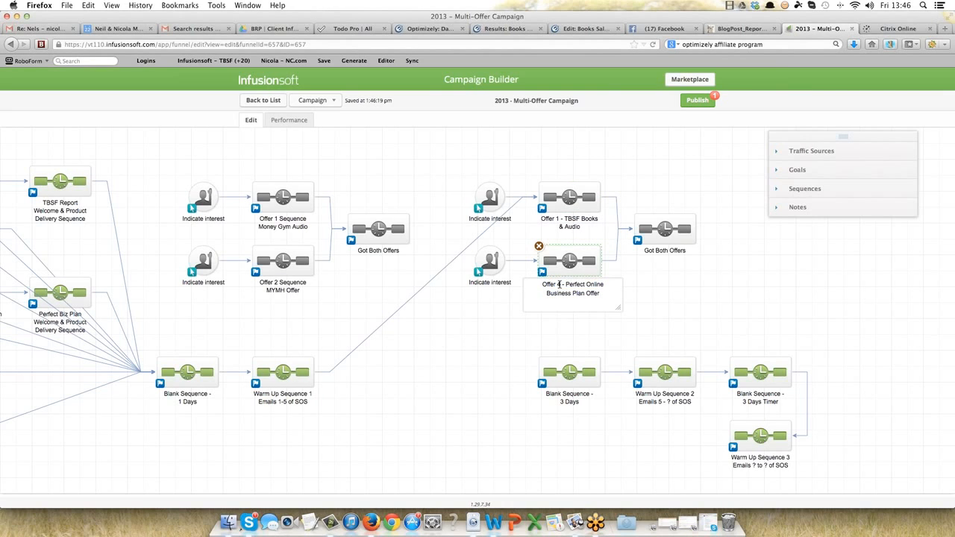
pyautogui.doubleClick(558, 285)
pyautogui.write('2')
pyautogui.click(481, 320)
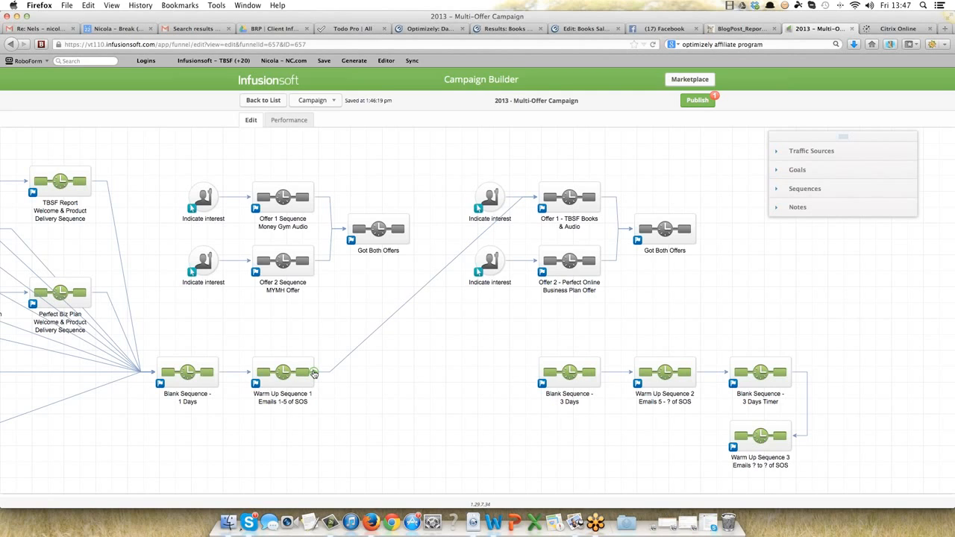
# Step: Connect Warm Up Sequence 1 to Offer 2 - Perfect Online Business Plan Offer and to the Got Both Offers sequence beside it
pyautogui.moveTo(314, 375); pyautogui.dragTo(563, 274)
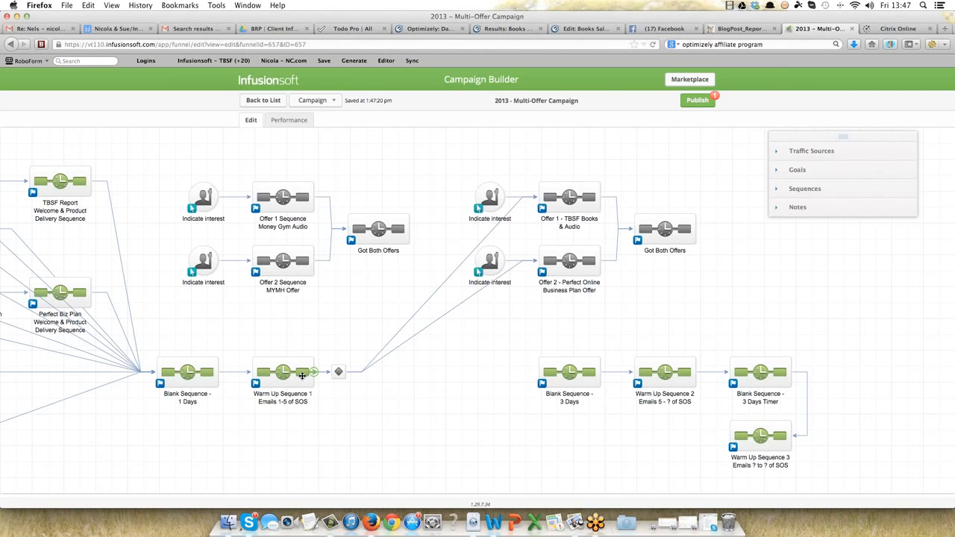
pyautogui.moveTo(313, 372); pyautogui.dragTo(649, 247)
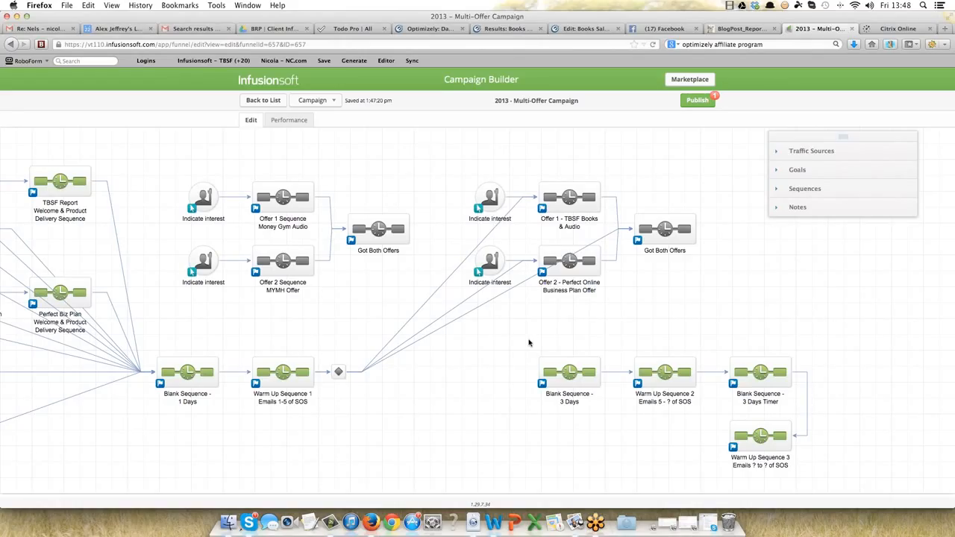
# Step: Move the chain from Blank Sequence - 3 Days through Warm Up Sequence 3 further right on the canvas, clear of the offer sequences
pyautogui.moveTo(528, 339); pyautogui.dragTo(828, 484)
pyautogui.moveTo(524, 342); pyautogui.dragTo(834, 480)
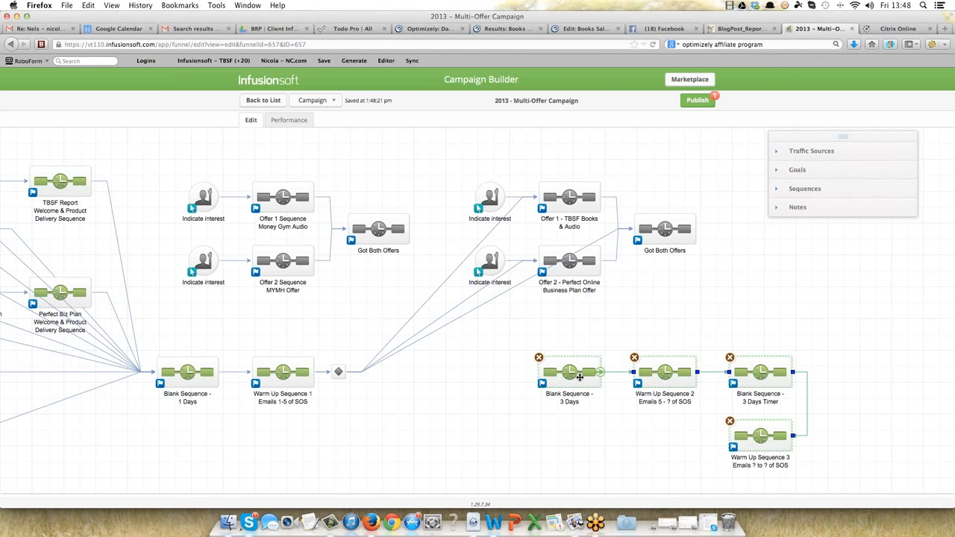
pyautogui.moveTo(587, 377); pyautogui.dragTo(763, 334)
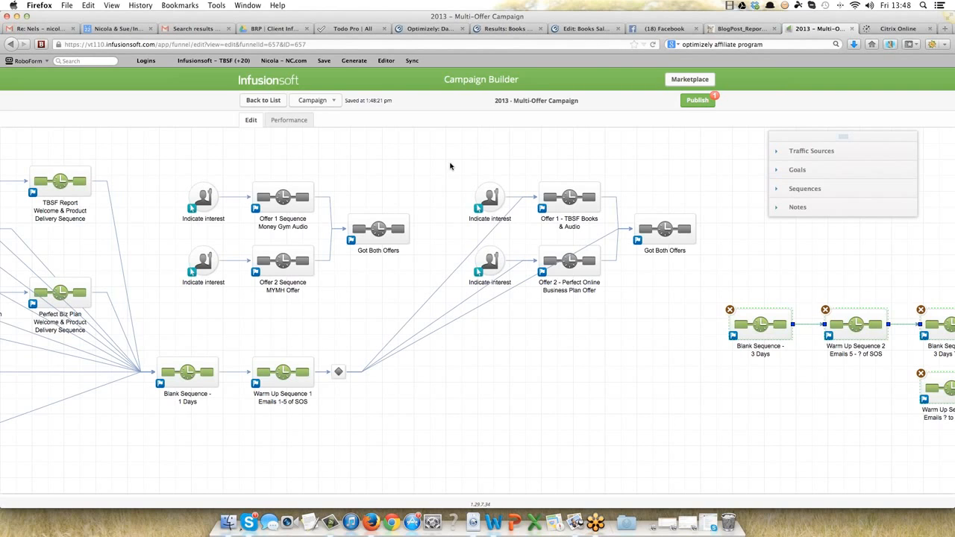
# Step: Move the TBSF Books & Audio and Perfect Online Business Plan offer group, with its goals and Got Both Offers, next to Warm Up Sequence 1
pyautogui.moveTo(451, 163); pyautogui.dragTo(708, 299)
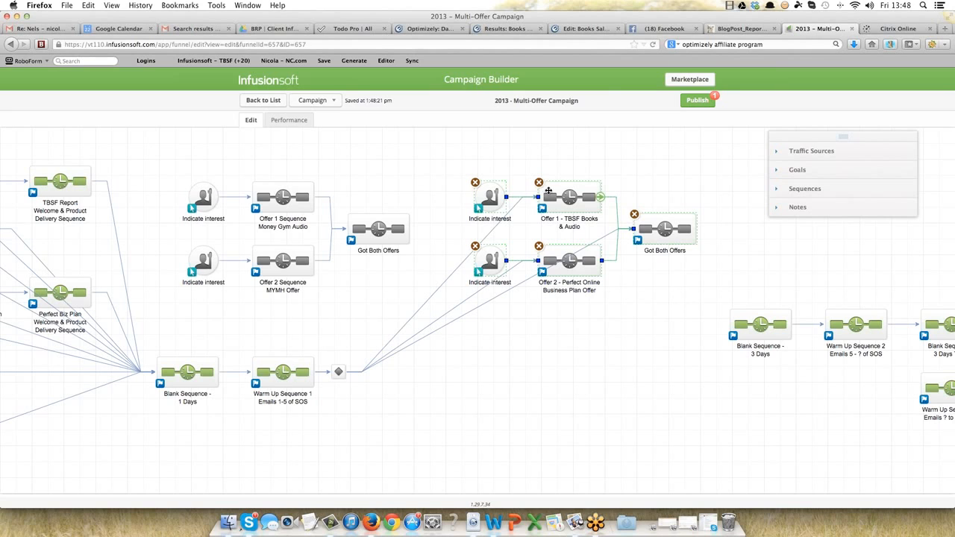
pyautogui.moveTo(552, 191); pyautogui.dragTo(491, 327)
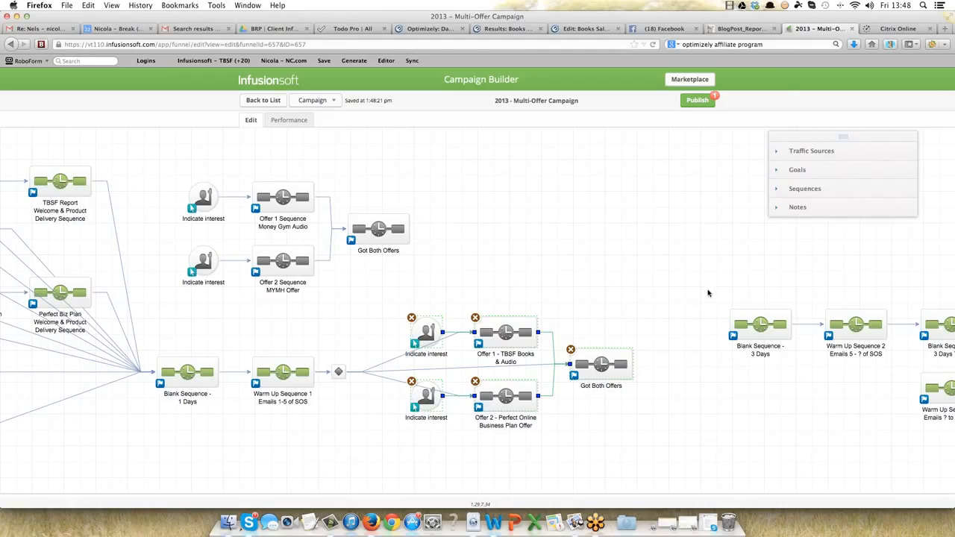
pyautogui.click(637, 283)
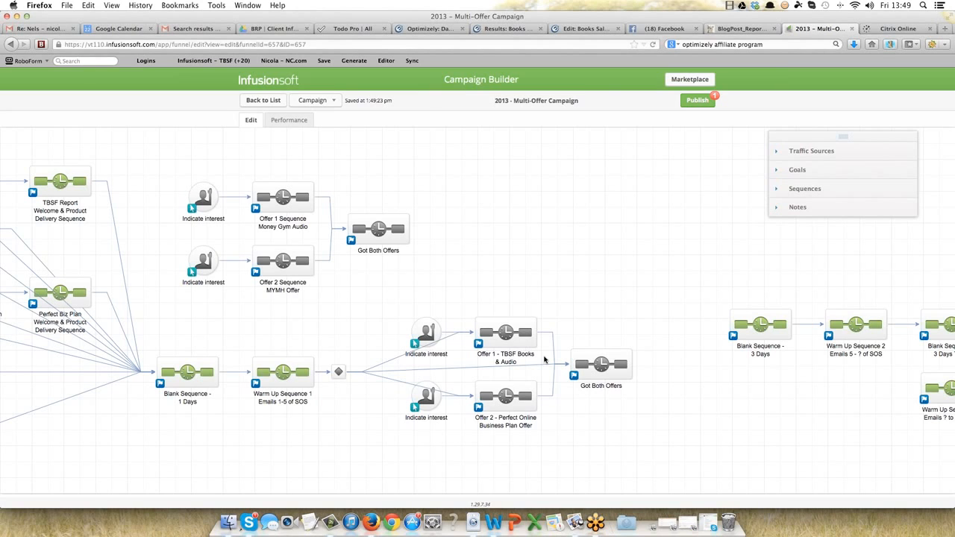
# Step: Open the Offer 1 - TBSF Books & Audio sequence and add an Apply/Remove Tag element directly after Start
pyautogui.doubleClick(506, 333)
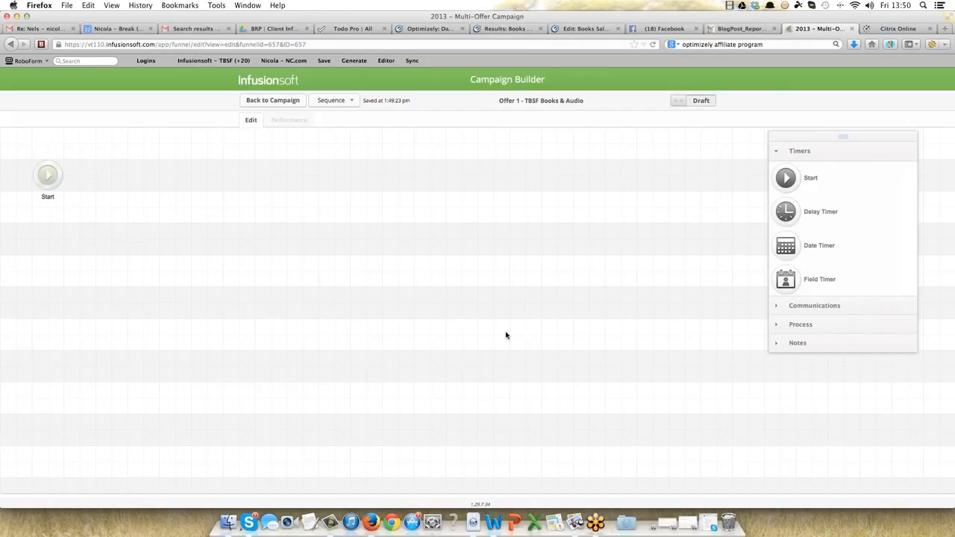
pyautogui.click(803, 325)
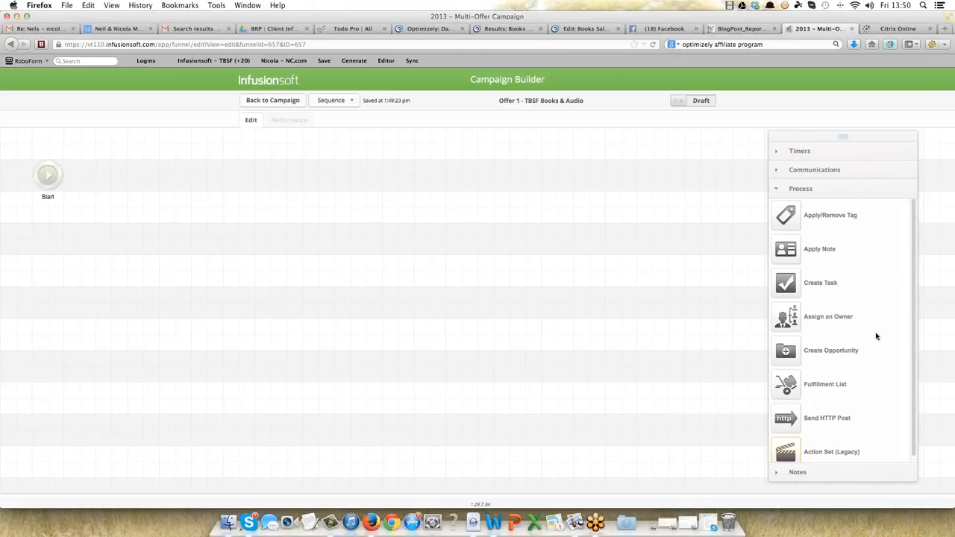
pyautogui.moveTo(783, 217); pyautogui.dragTo(97, 169)
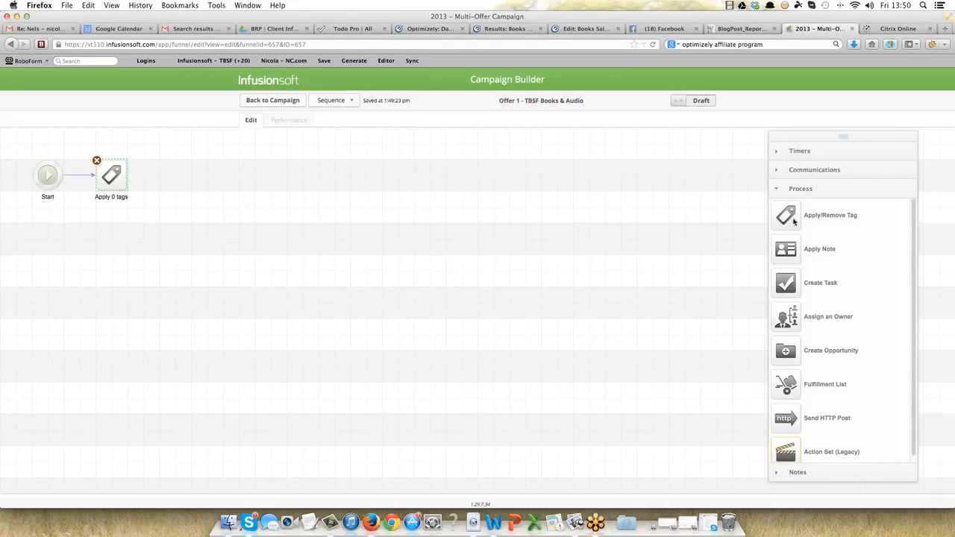
# Step: Add an Email element and a second Apply/Remove Tag element to the chain after the first tag
pyautogui.click(795, 170)
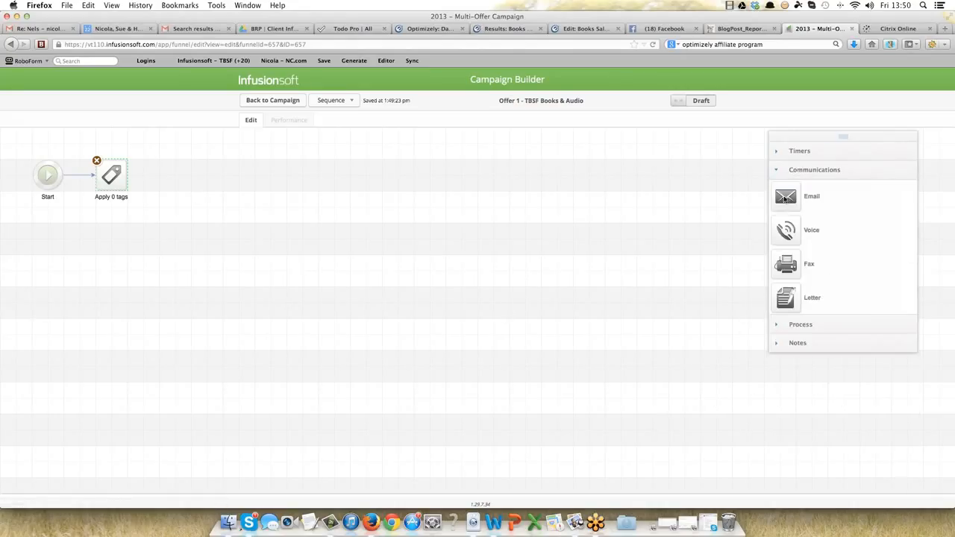
pyautogui.moveTo(785, 198); pyautogui.dragTo(165, 170)
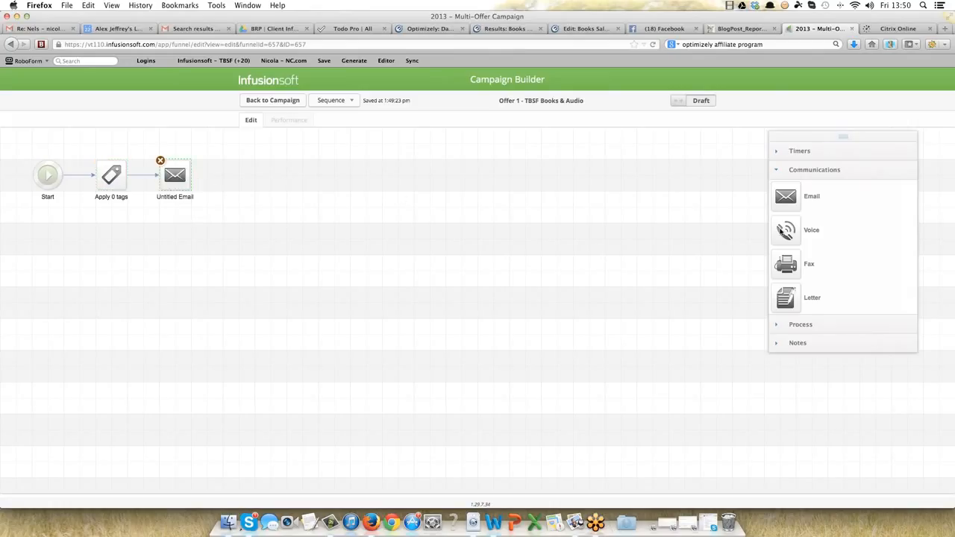
pyautogui.click(796, 325)
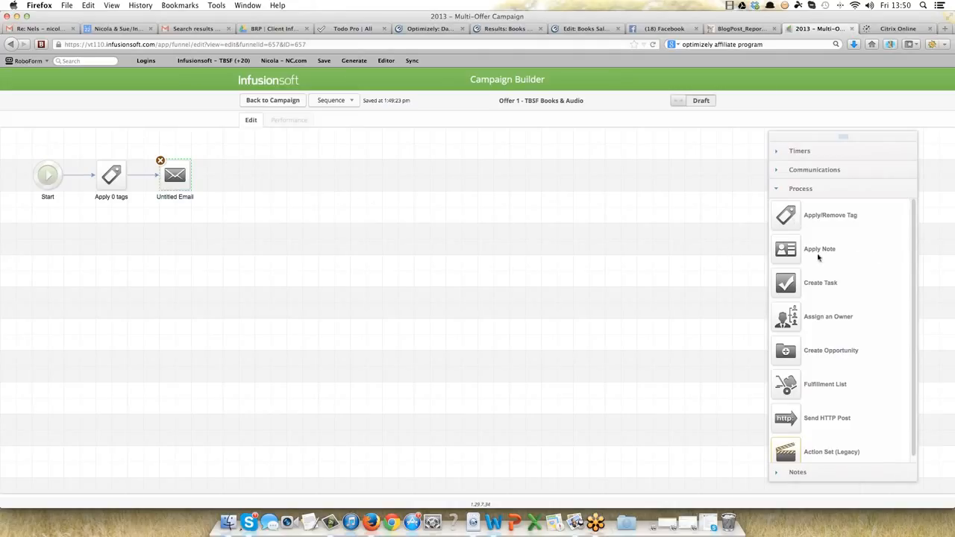
pyautogui.moveTo(787, 222); pyautogui.dragTo(240, 179)
# Step: Try to give the tag element after Start a tag beginning "2013 - Starts Offer 1 (TBSF Books"
pyautogui.click(111, 179)
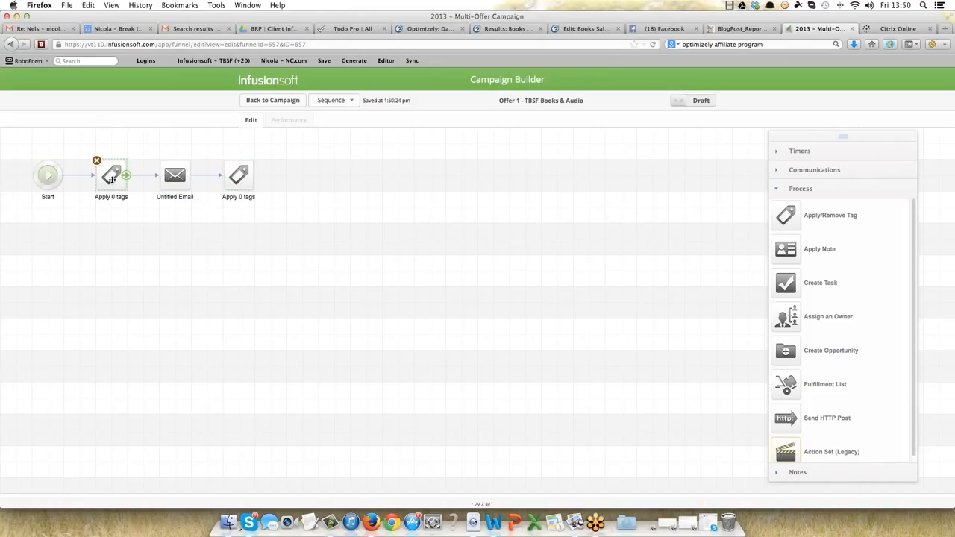
pyautogui.doubleClick(111, 179)
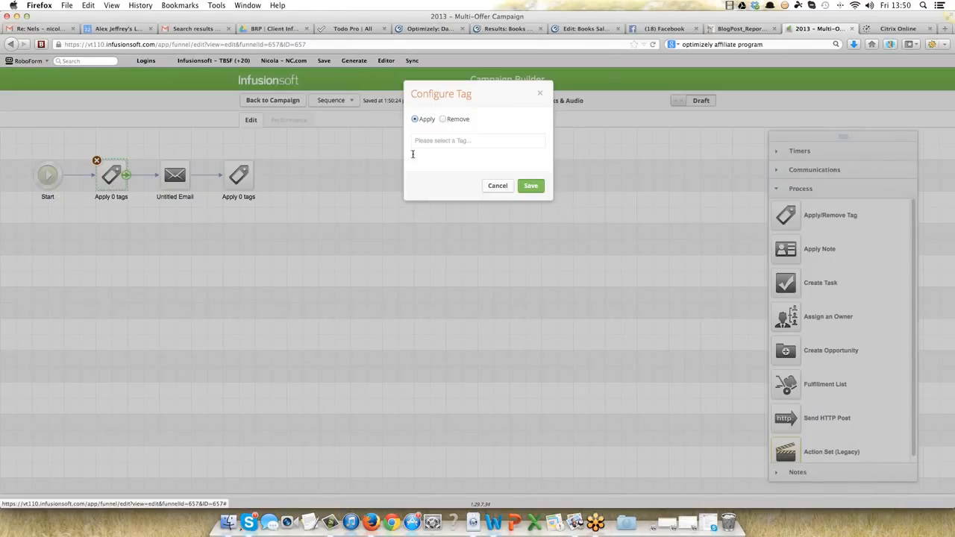
pyautogui.click(420, 142)
pyautogui.write('20')
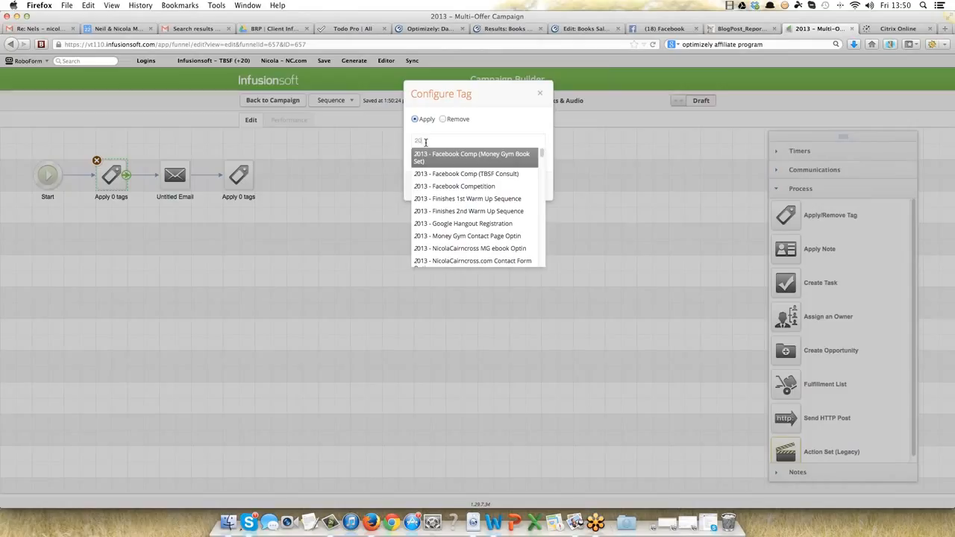
pyautogui.write('13 -')
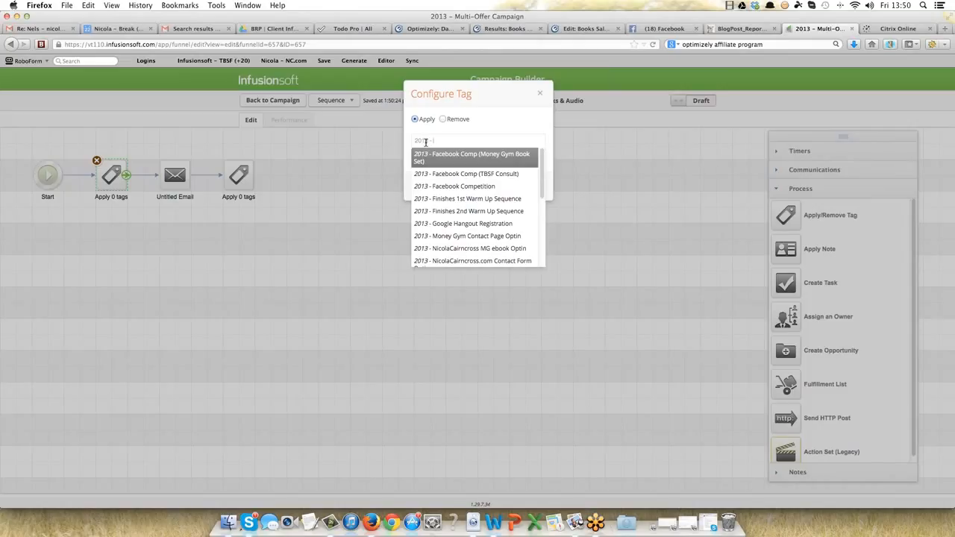
pyautogui.write(' Starts')
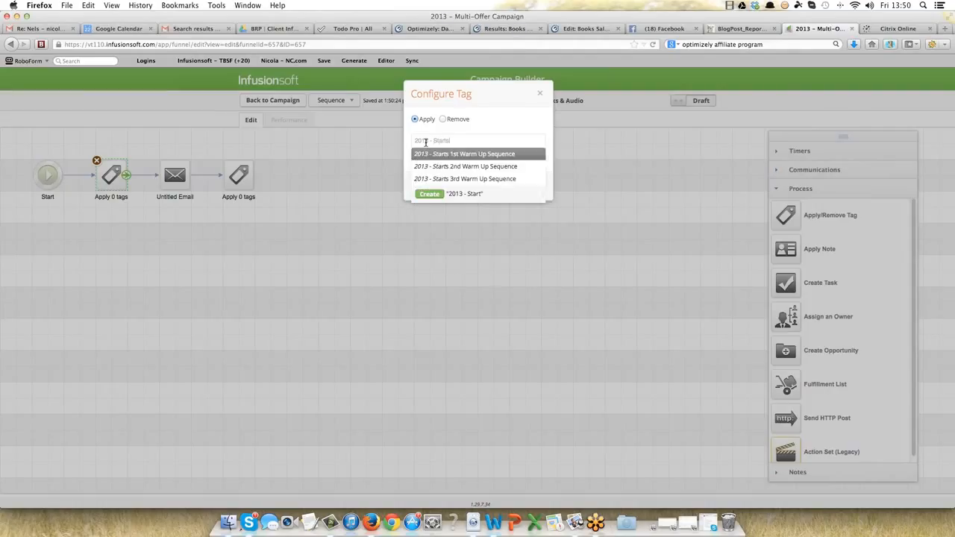
pyautogui.write(' Offer 1')
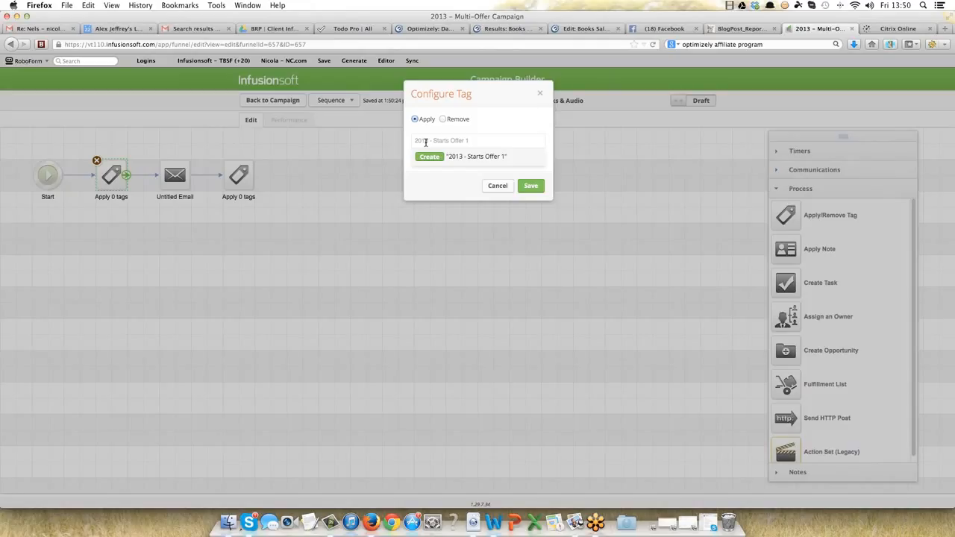
pyautogui.write('(TBSF Books')
pyautogui.click(531, 186)
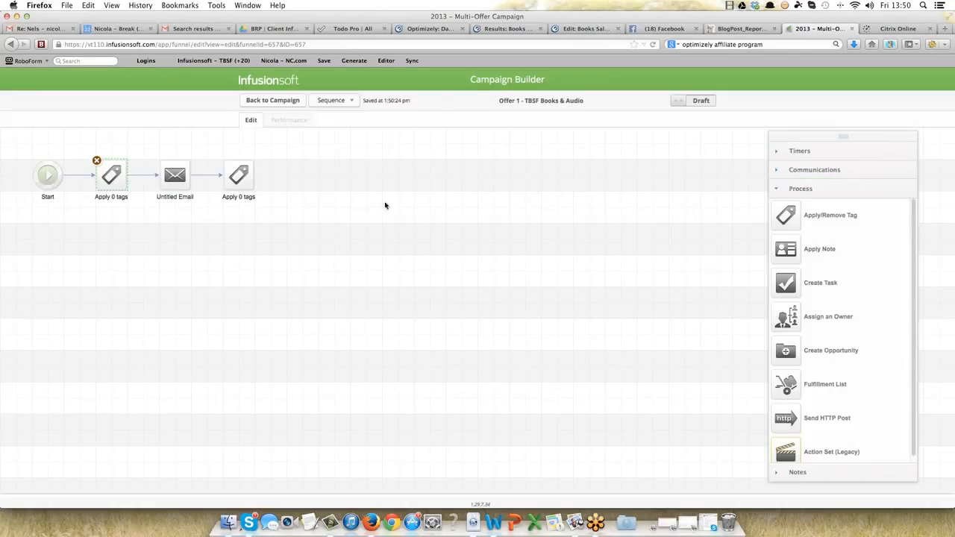
# Step: Create the tag "2013 - Finish Offer 1 (TBSF Books)" and apply it in the tag element after the email
pyautogui.click(235, 178)
pyautogui.doubleClick(235, 177)
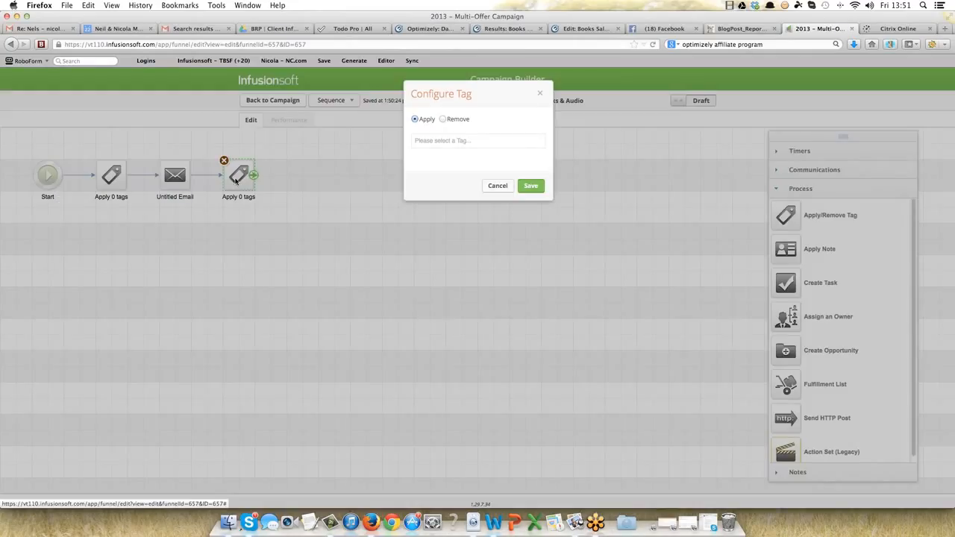
pyautogui.click(423, 140)
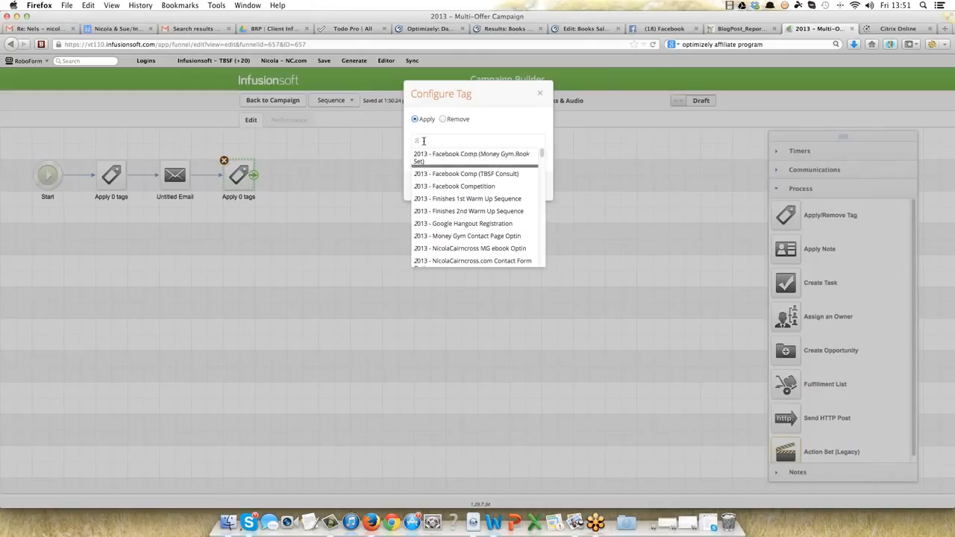
pyautogui.write('2013 - Fi')
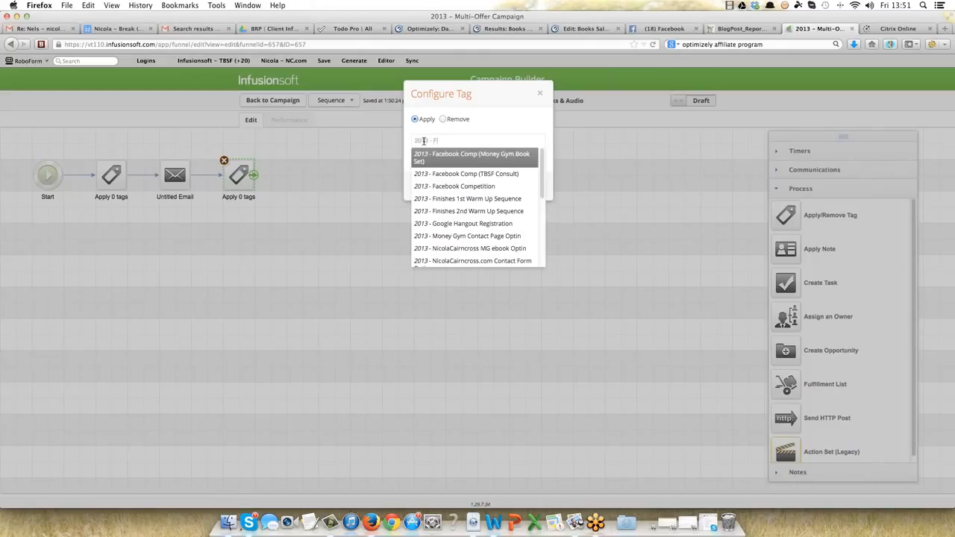
pyautogui.write('nish Offer')
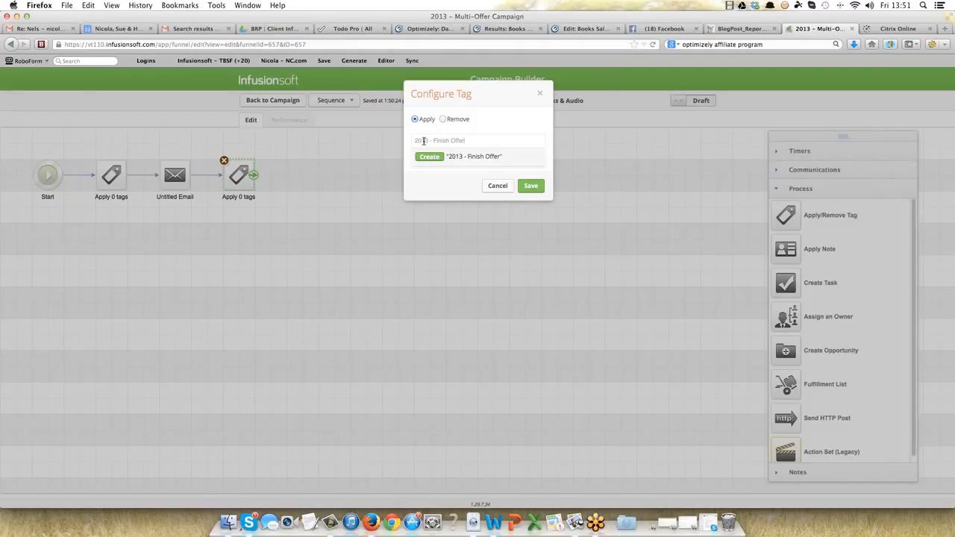
pyautogui.write(' 1 (TBSF Books')
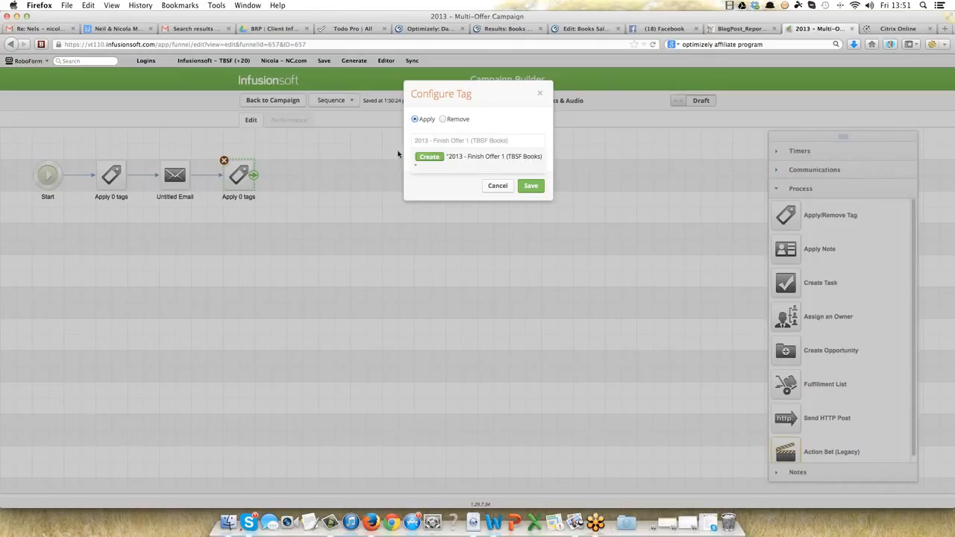
pyautogui.click(424, 159)
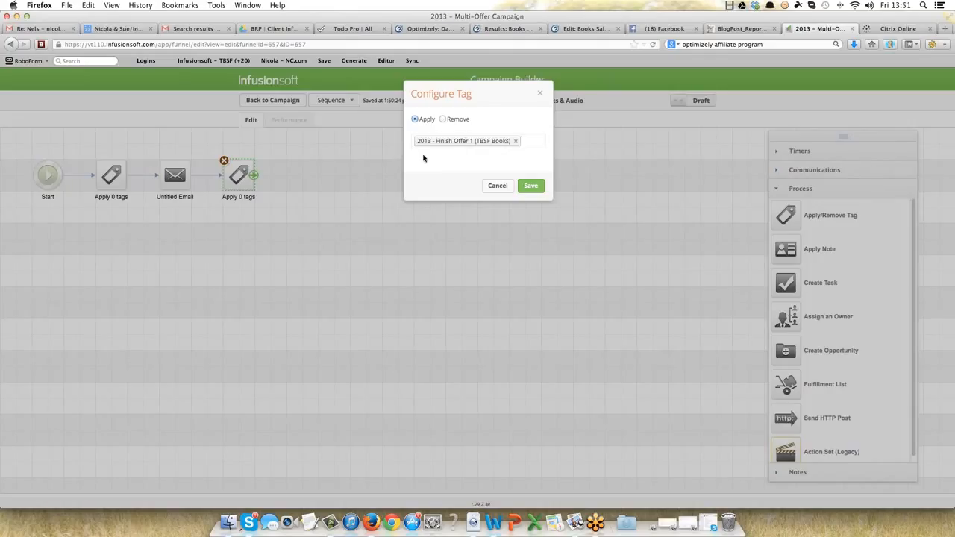
pyautogui.click(529, 186)
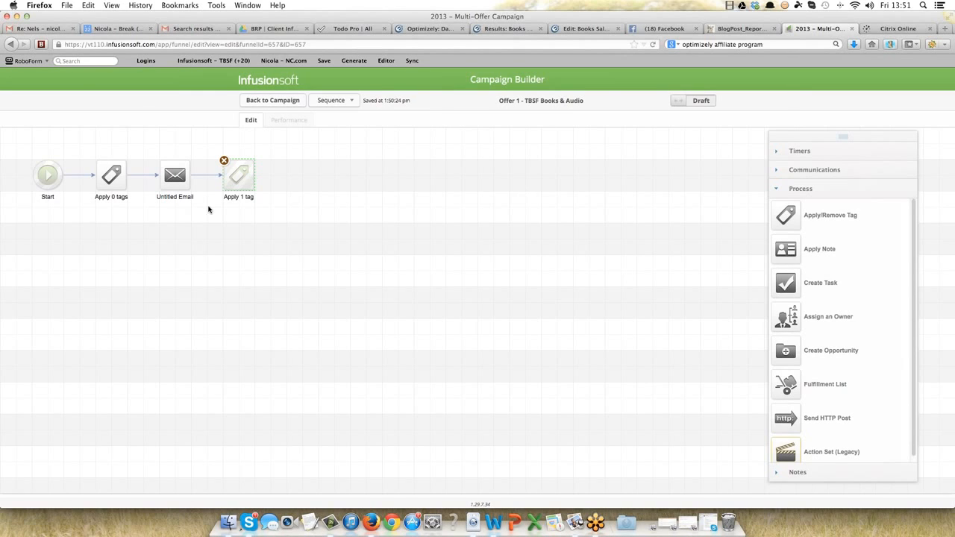
# Step: Create the tag "2013 - Starts Offer 1 (TBSF Books)" and apply it in the tag element directly after Start
pyautogui.doubleClick(108, 174)
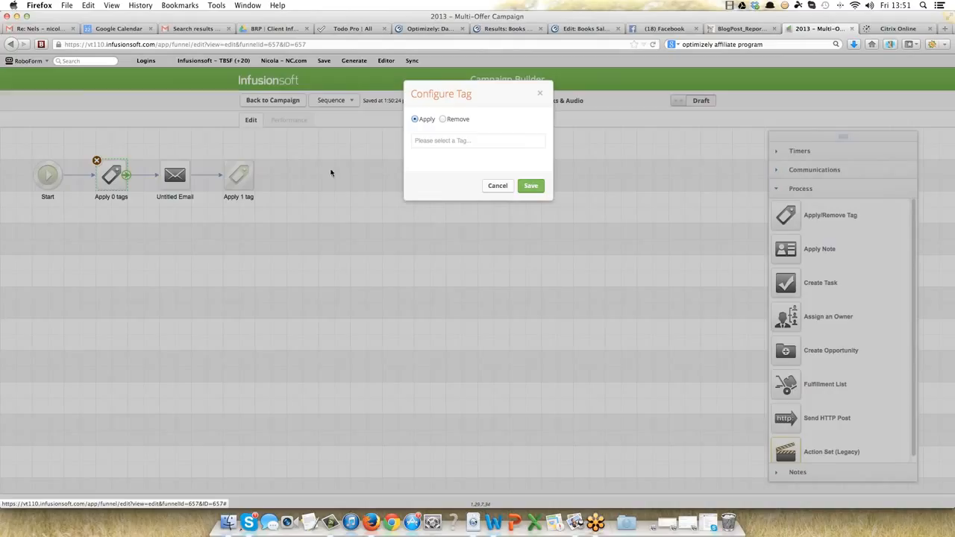
pyautogui.click(423, 141)
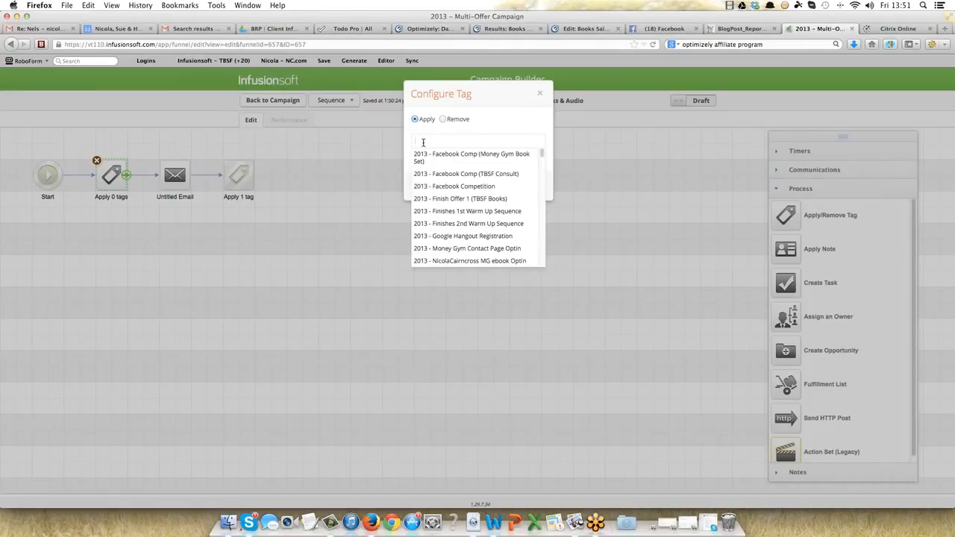
pyautogui.write('3')
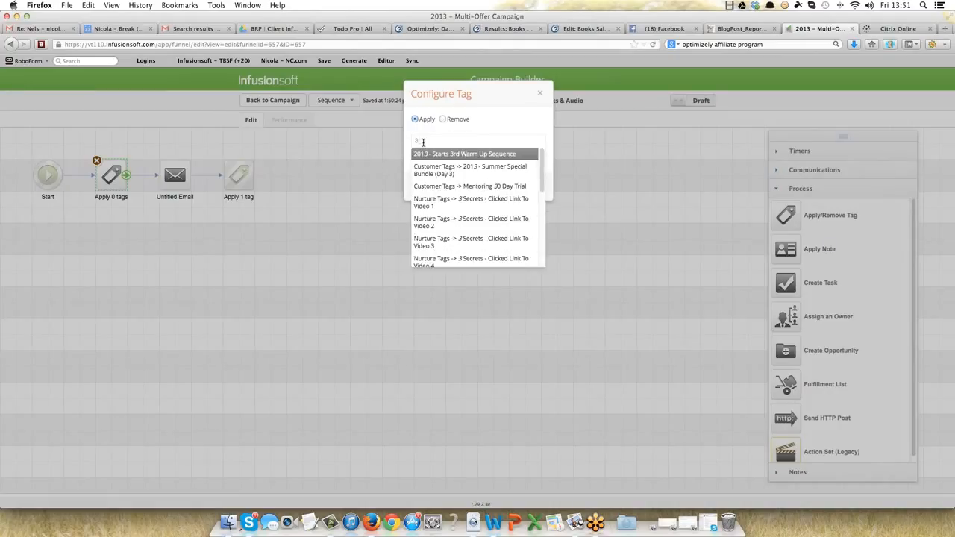
pyautogui.press('BackSpace')
pyautogui.write('20')
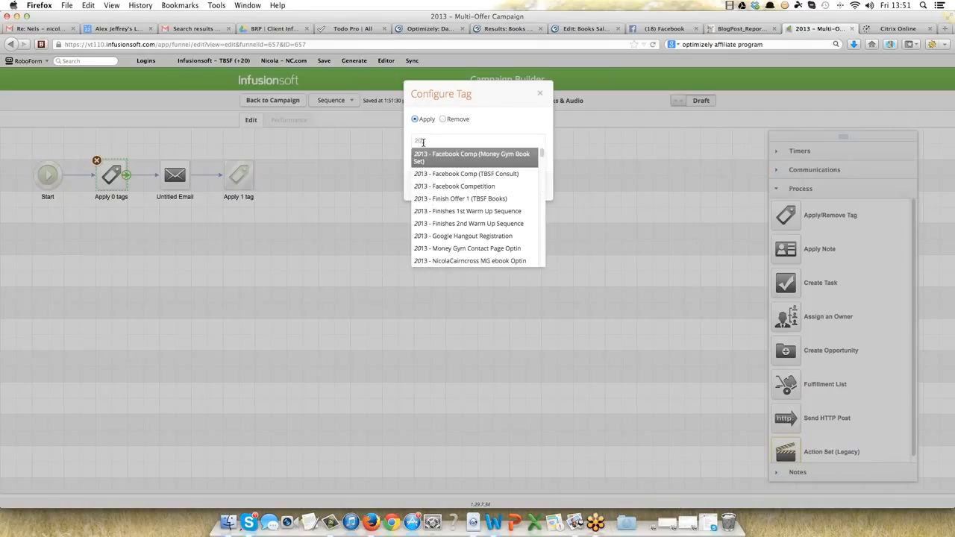
pyautogui.write('13 -')
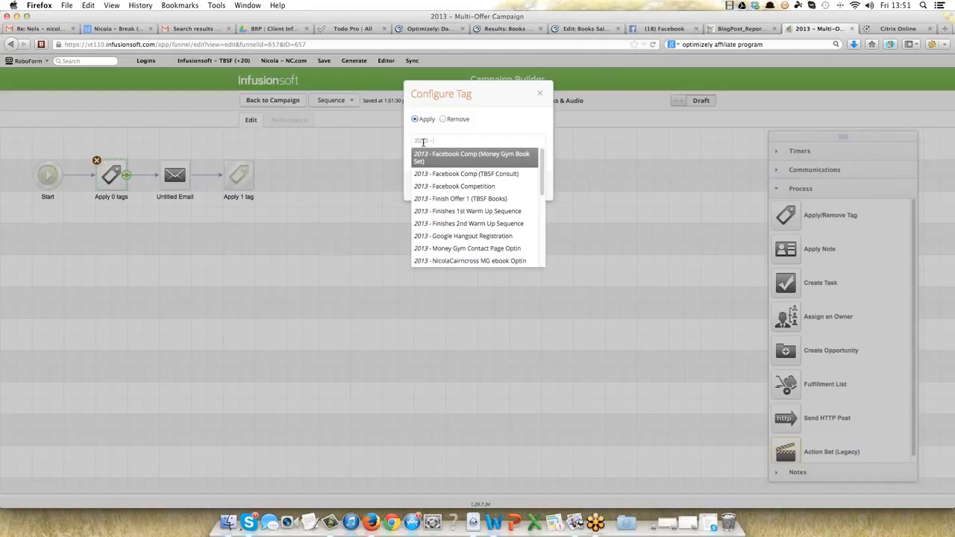
pyautogui.write('Starts')
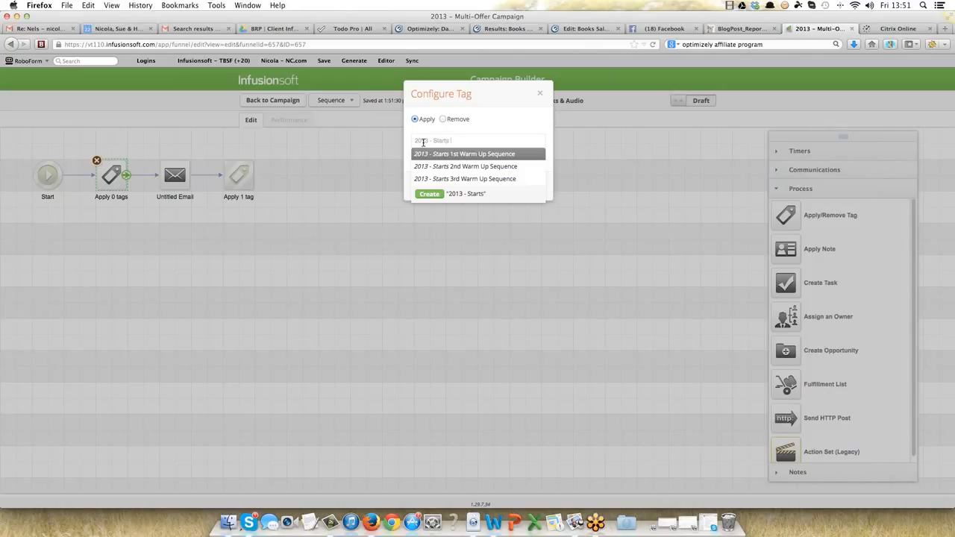
pyautogui.write(' Offer')
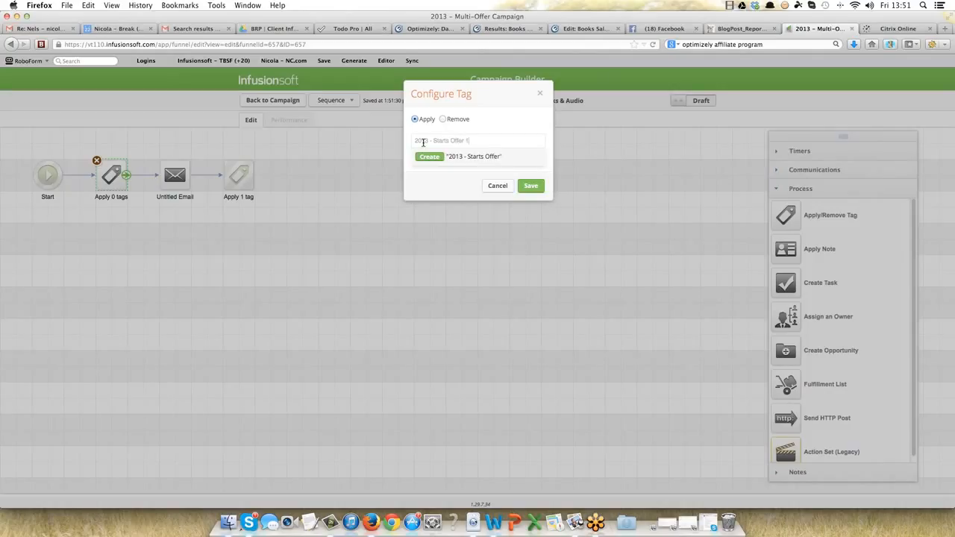
pyautogui.write(' 1 (TBSF Books)')
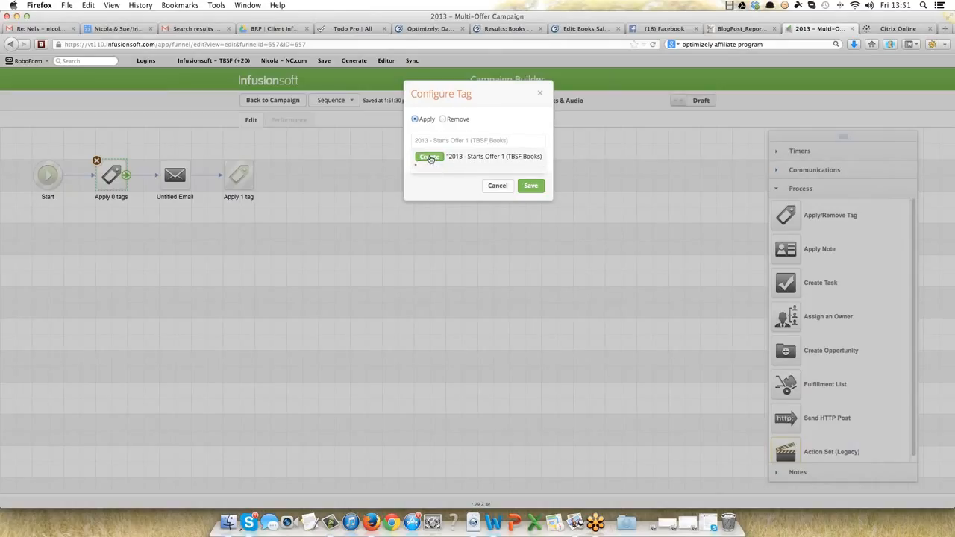
pyautogui.click(430, 158)
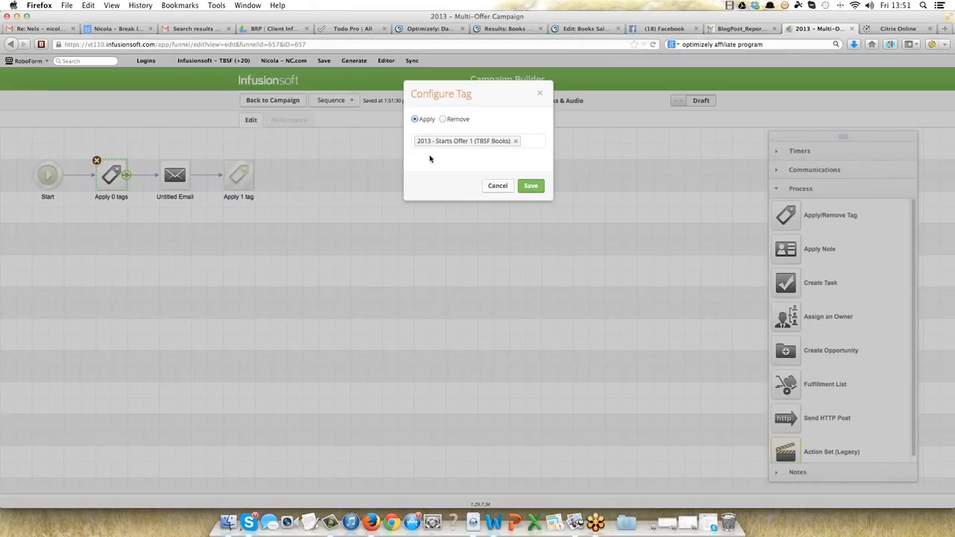
pyautogui.click(530, 186)
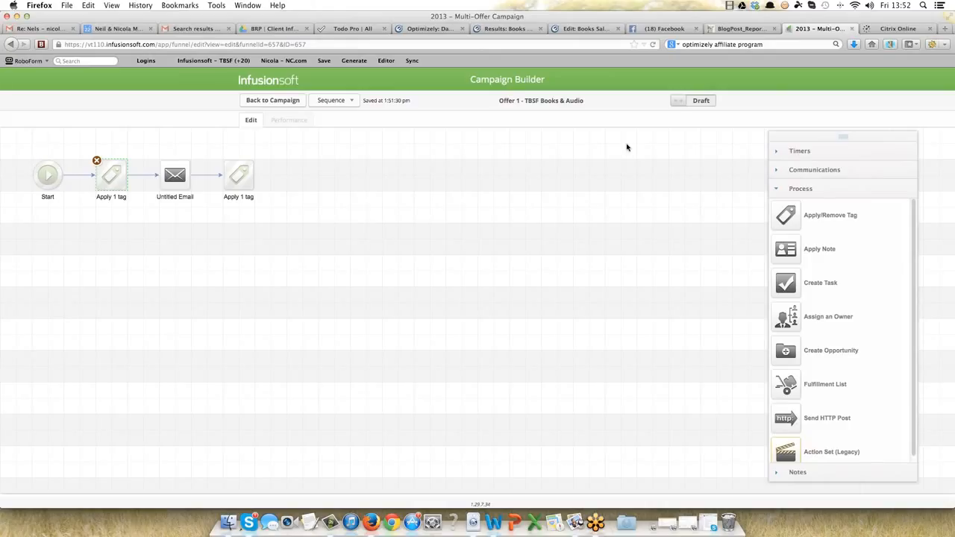
# Step: Mark both the Offer 1 - TBSF Books & Audio sequence and its untitled email as Ready
pyautogui.click(679, 102)
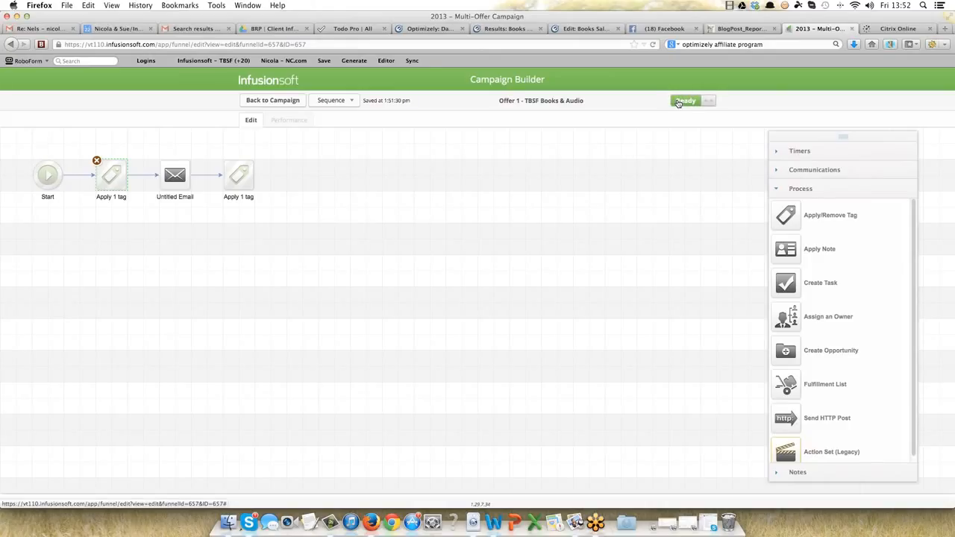
pyautogui.click(173, 173)
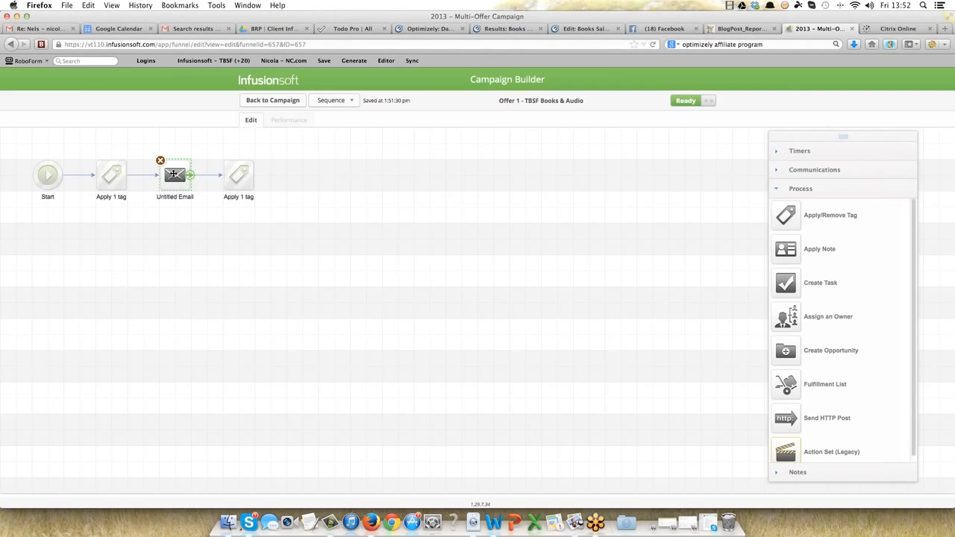
pyautogui.doubleClick(173, 174)
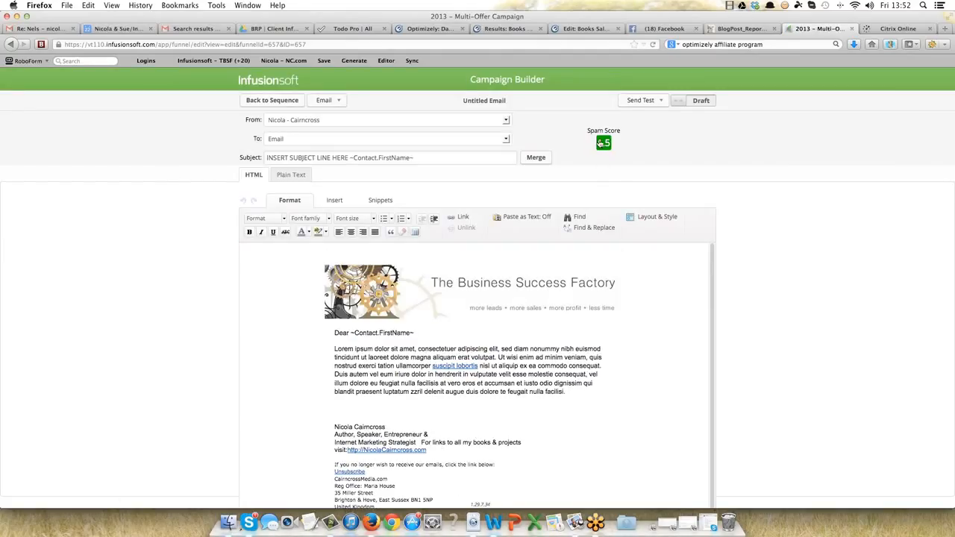
pyautogui.click(677, 104)
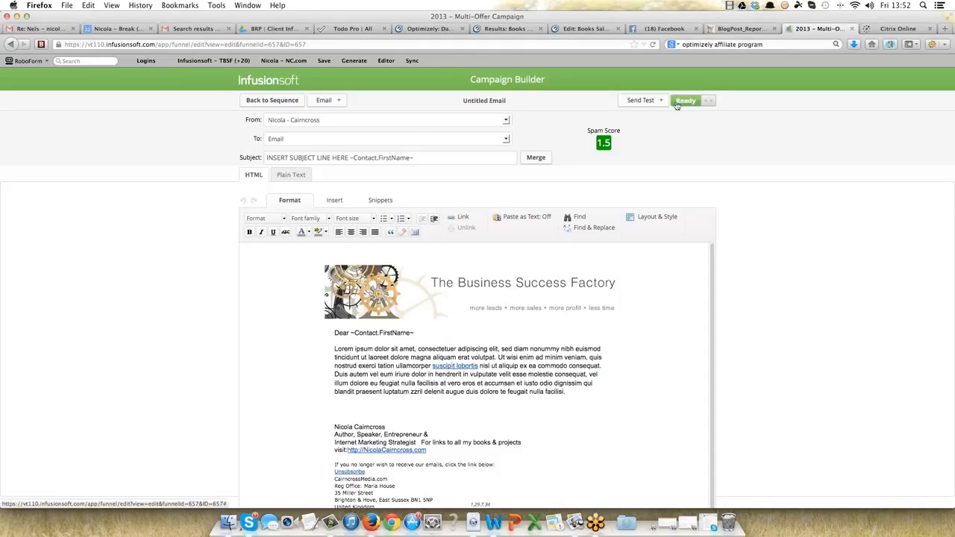
pyautogui.click(275, 101)
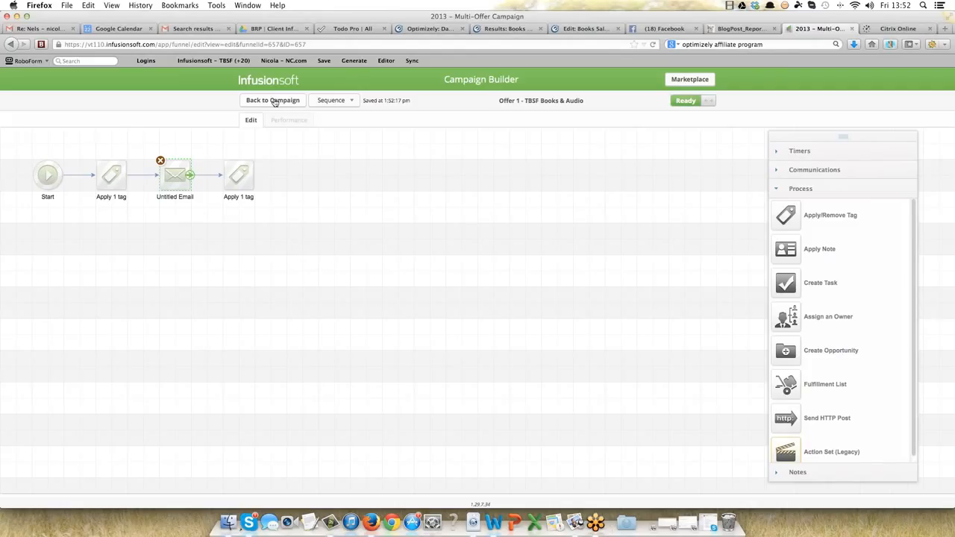
# Step: Open the Offer 2 - Perfect Online Business Plan Offer sequence and add an Apply/Remove Tag element directly after Start
pyautogui.click(273, 101)
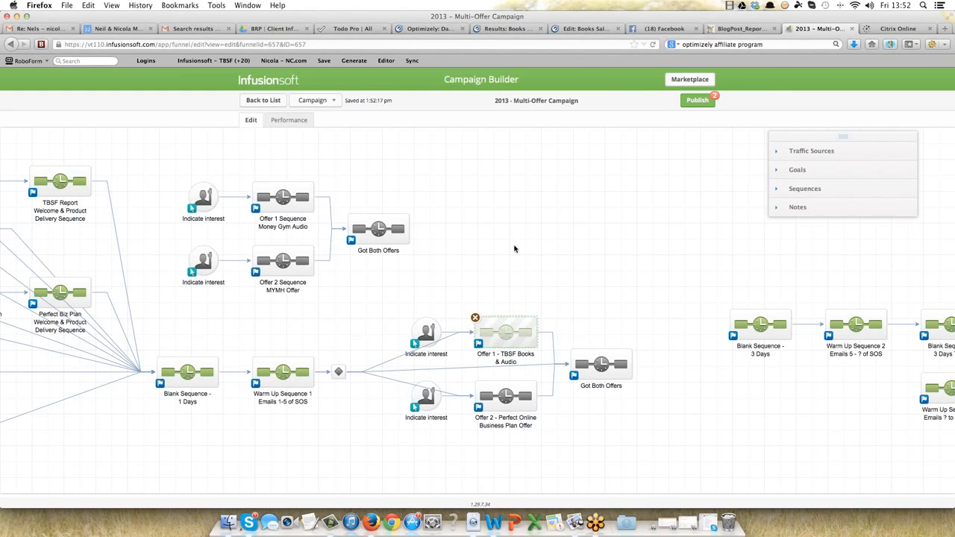
pyautogui.click(497, 394)
pyautogui.doubleClick(497, 393)
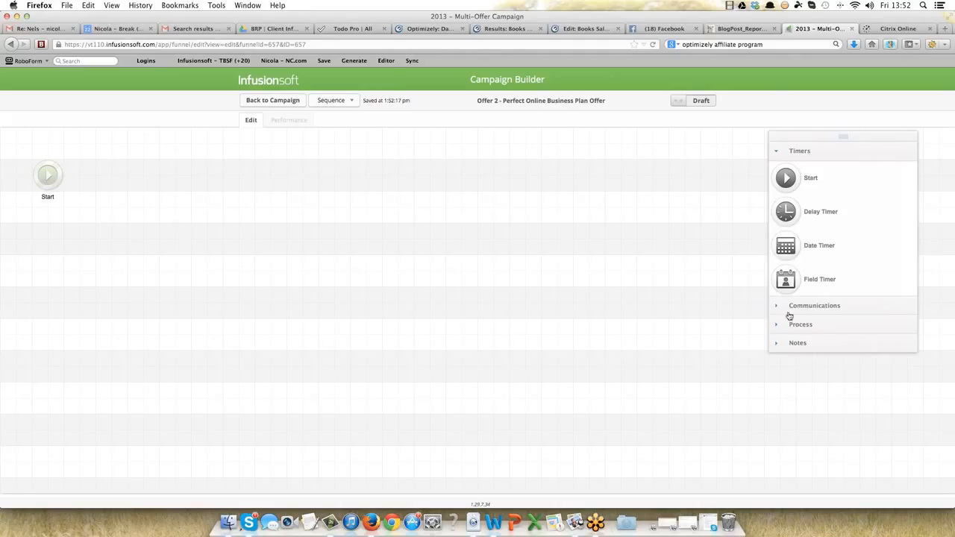
pyautogui.click(800, 324)
pyautogui.moveTo(792, 220); pyautogui.dragTo(98, 169)
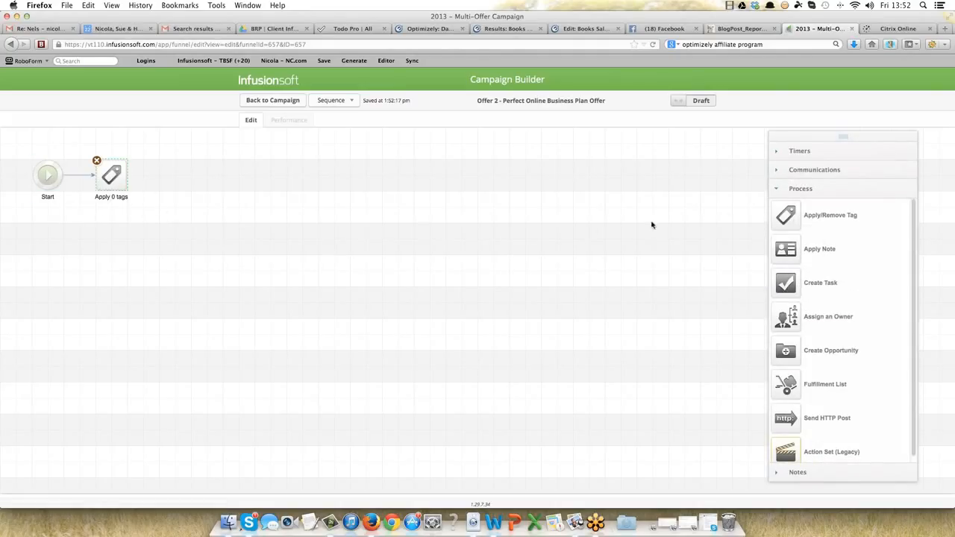
# Step: Add an email and a second Apply/Remove Tag element after the existing tag element, and mark the Offer 2 sequence as Ready
pyautogui.click(806, 170)
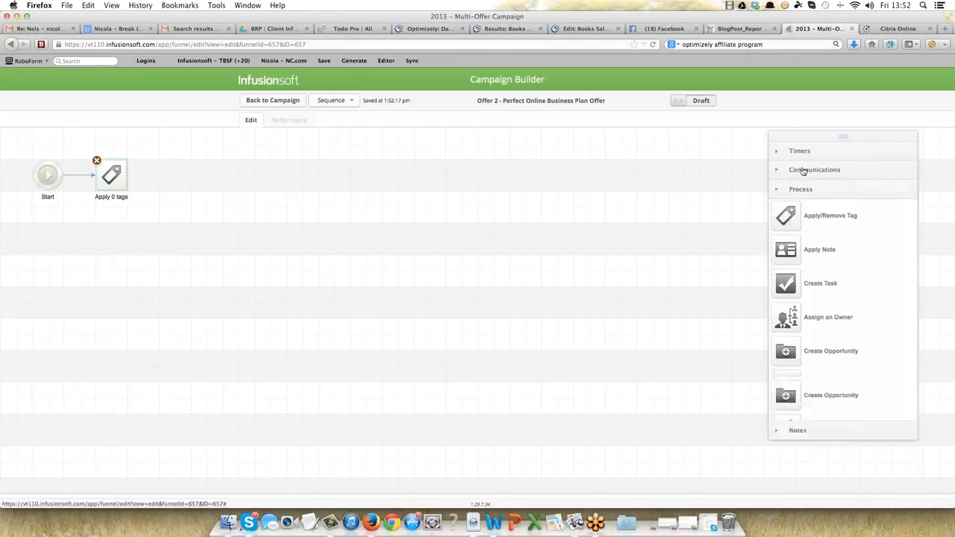
pyautogui.moveTo(789, 203); pyautogui.dragTo(163, 169)
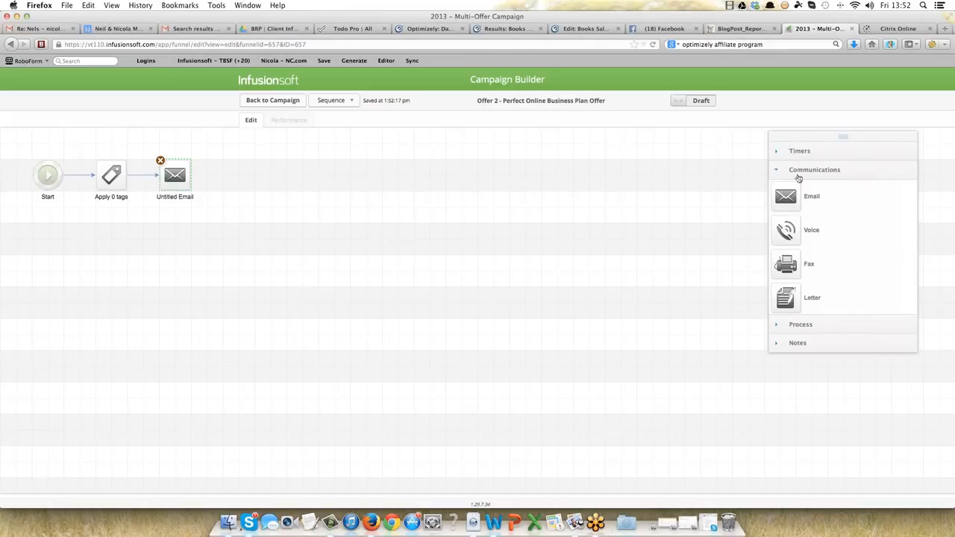
pyautogui.click(801, 325)
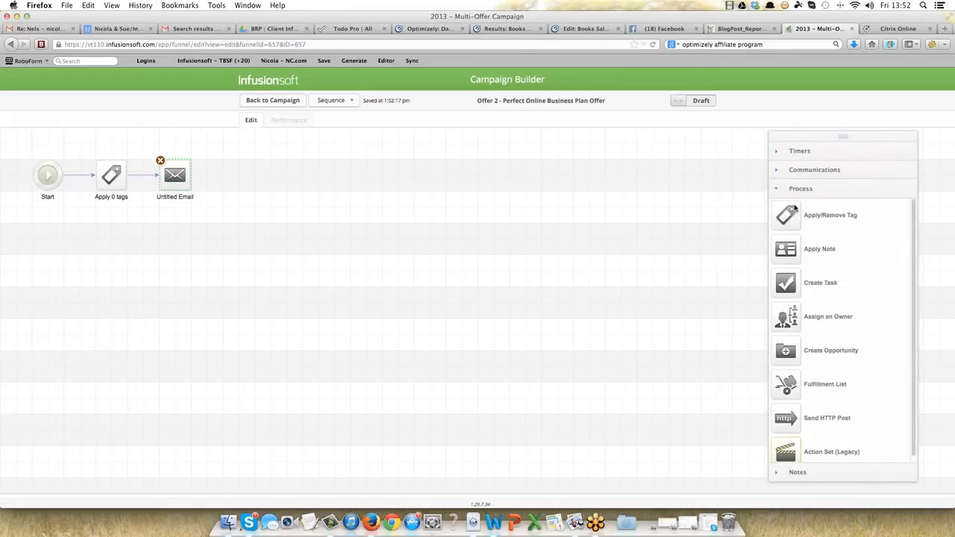
pyautogui.moveTo(794, 215); pyautogui.dragTo(223, 170)
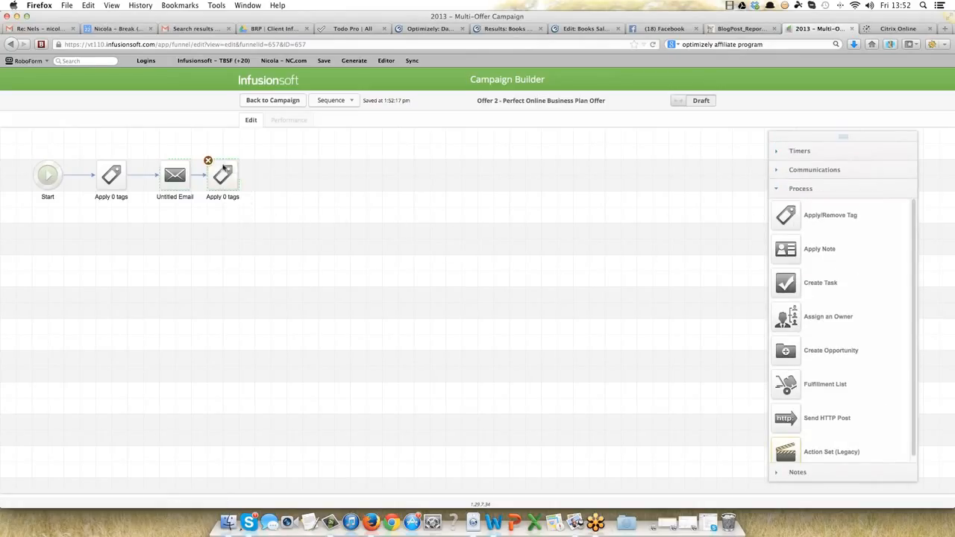
pyautogui.click(679, 102)
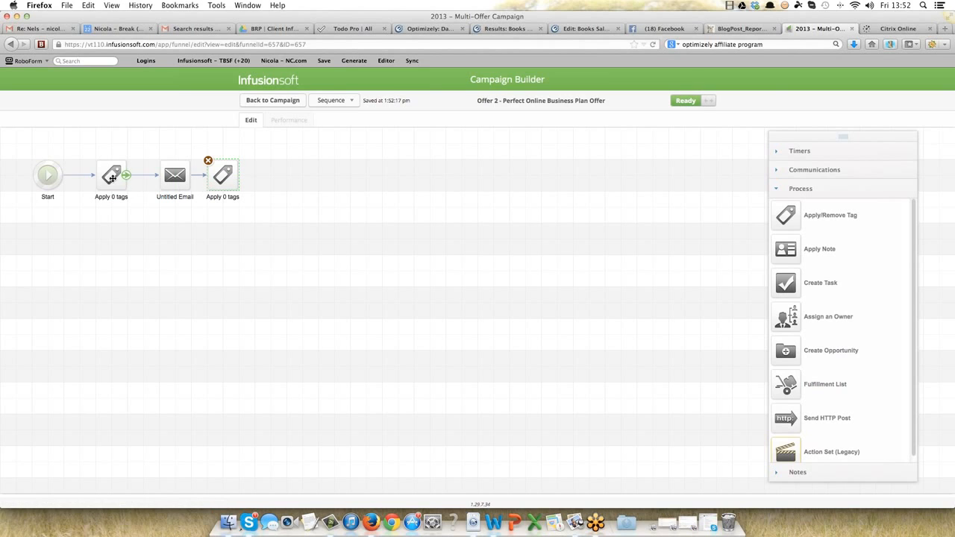
# Step: Create the tag "2013 - Starts Offer 2 (MYMH)" and apply it in the tag element directly after Start
pyautogui.click(110, 177)
pyautogui.doubleClick(114, 208)
pyautogui.click(416, 140)
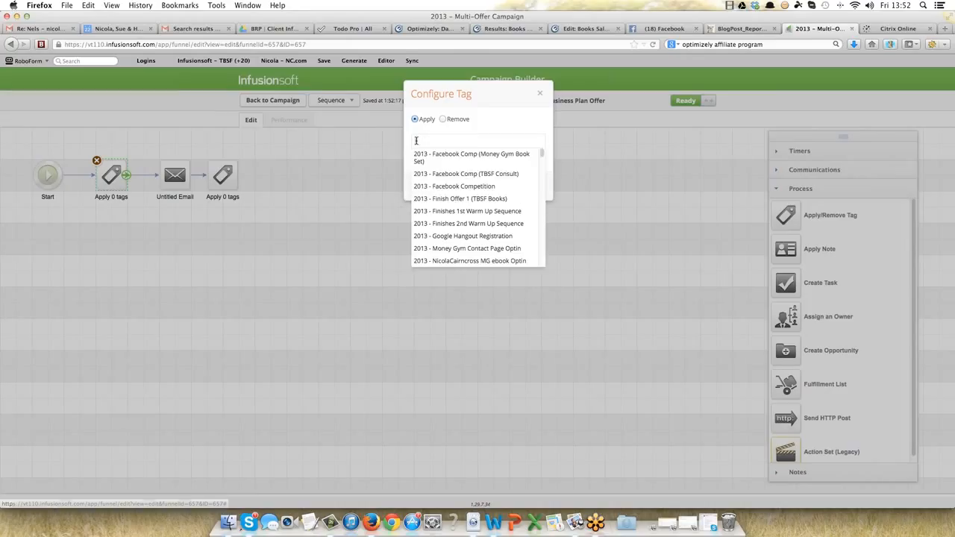
pyautogui.write('2013')
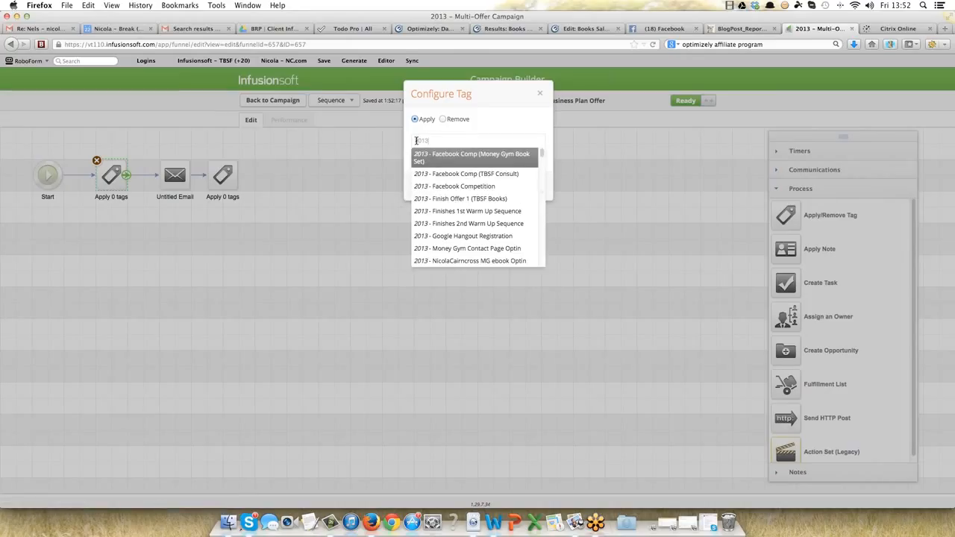
pyautogui.write(' - S')
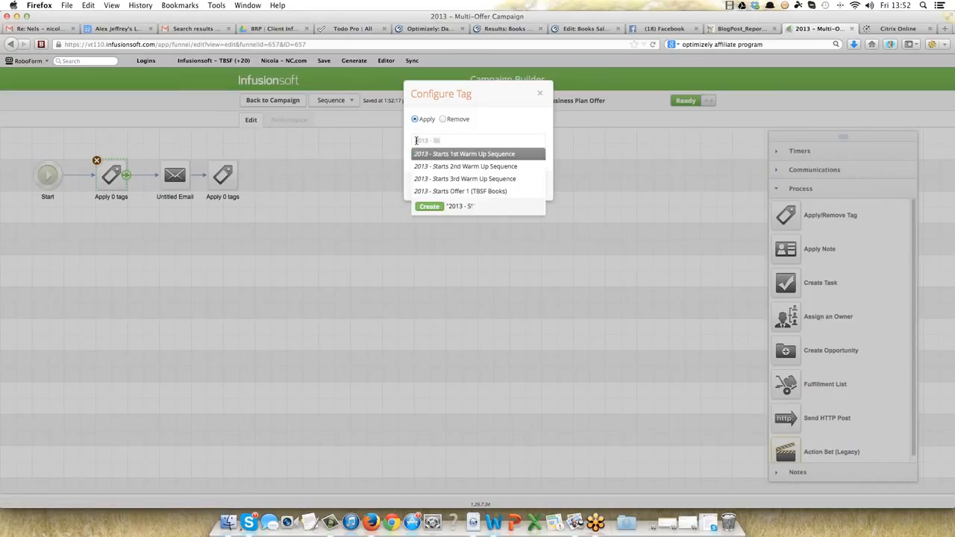
pyautogui.write('tarts Offer 2')
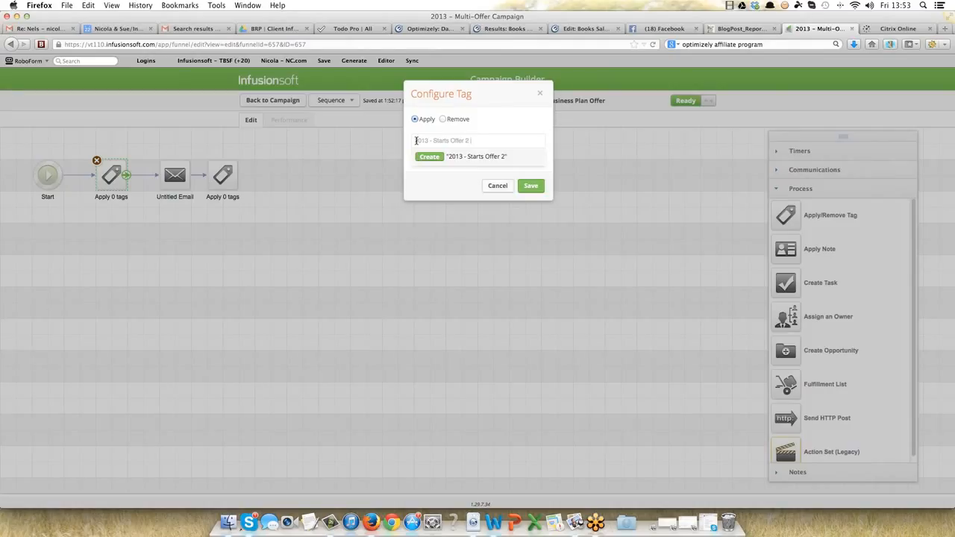
pyautogui.write(' (MYMH)')
pyautogui.click(429, 158)
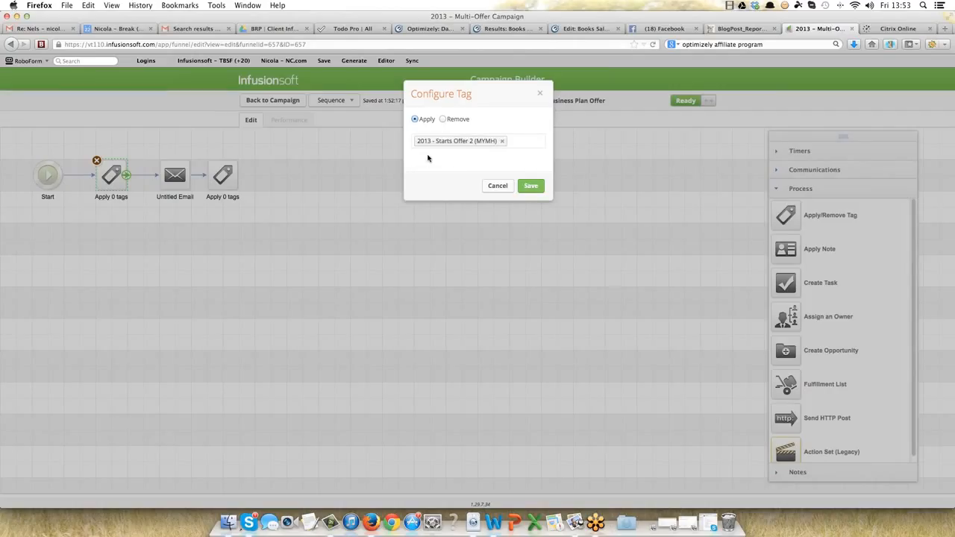
pyautogui.click(532, 188)
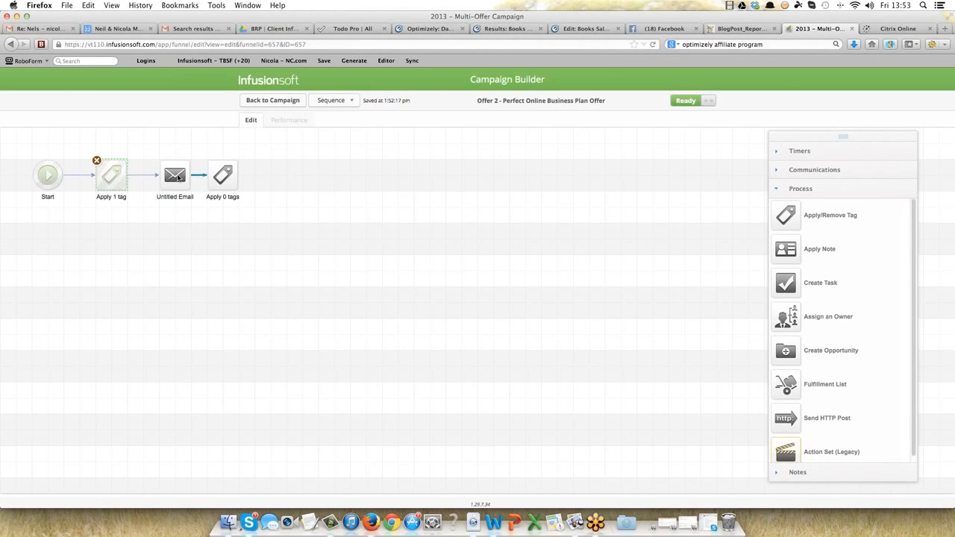
# Step: Mark the untitled email in the Offer 2 sequence as Ready and return to the sequence
pyautogui.doubleClick(177, 175)
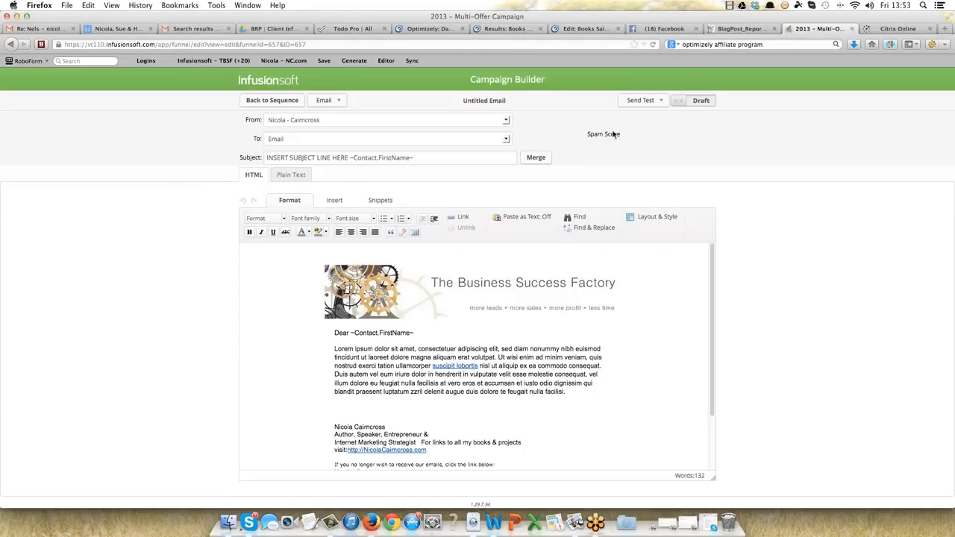
pyautogui.click(675, 104)
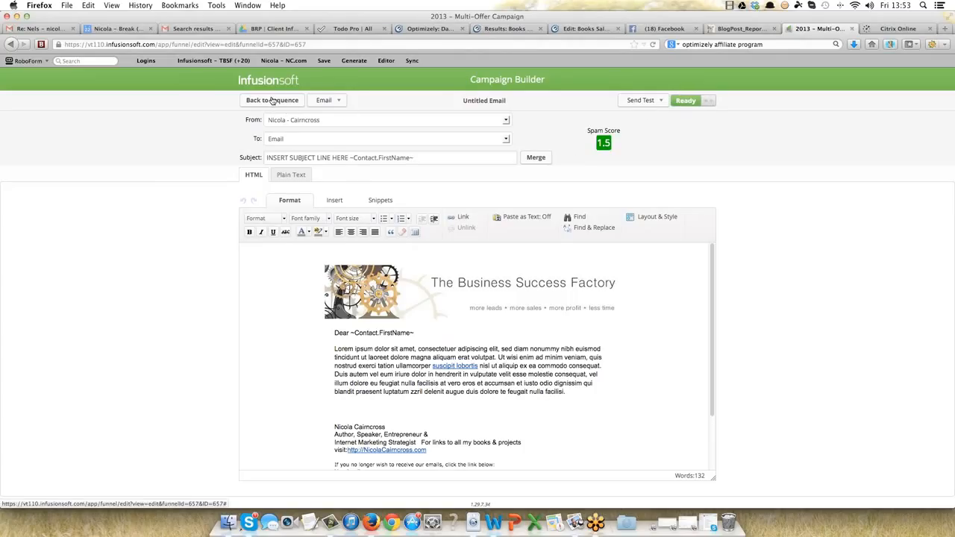
pyautogui.click(272, 100)
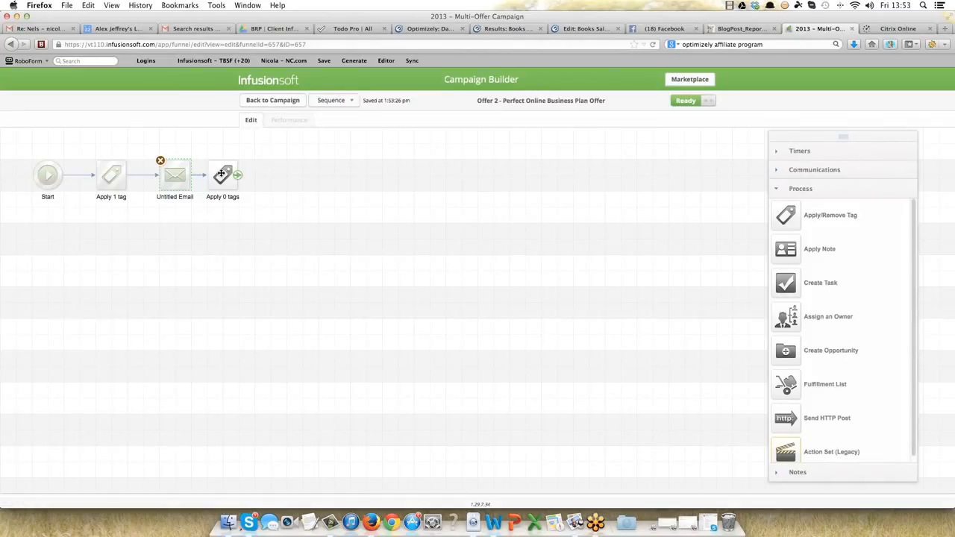
# Step: Create the "2013 - Finish Offer 2" tag for MYMH, apply it in the tag element after the email, and space that element out evenly
pyautogui.click(223, 175)
pyautogui.doubleClick(222, 175)
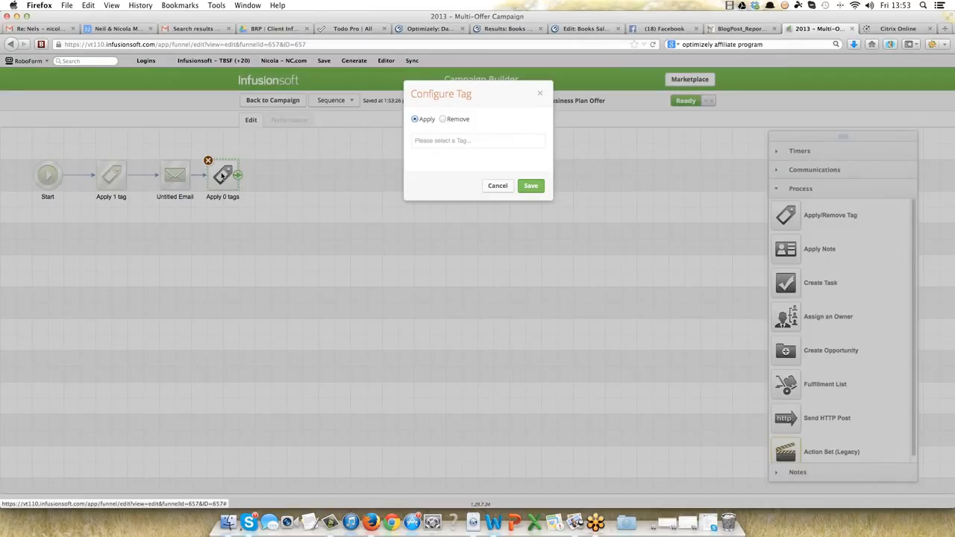
pyautogui.click(437, 139)
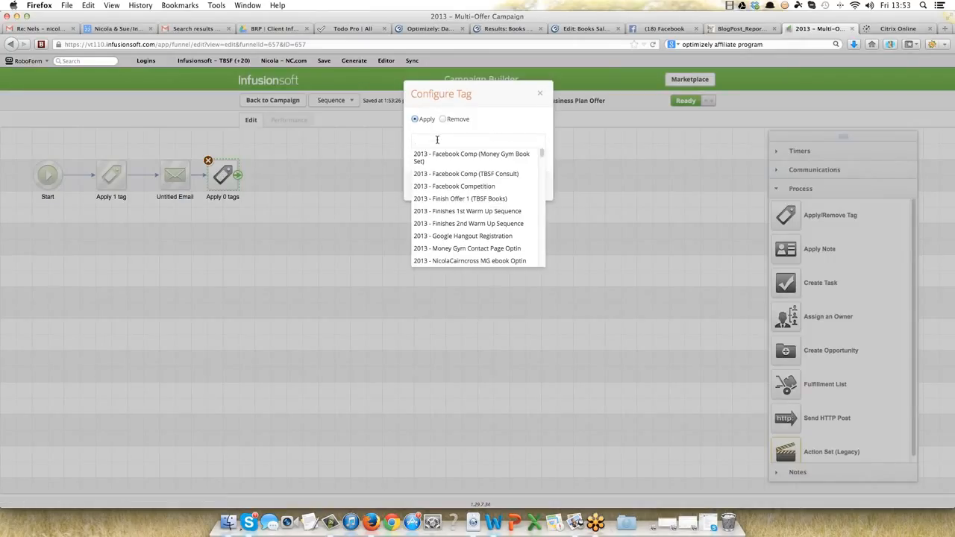
pyautogui.write('2013 - ')
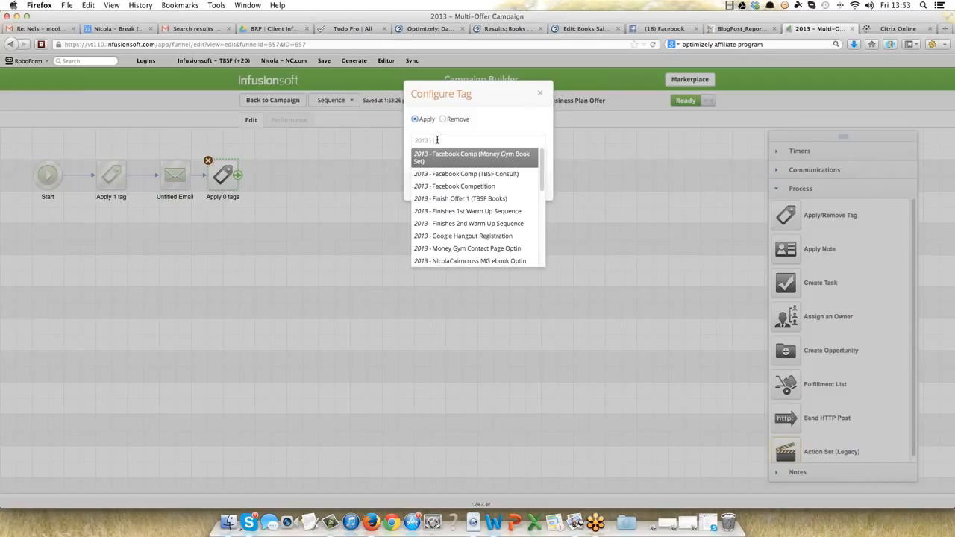
pyautogui.write('Fini')
pyautogui.write('s')
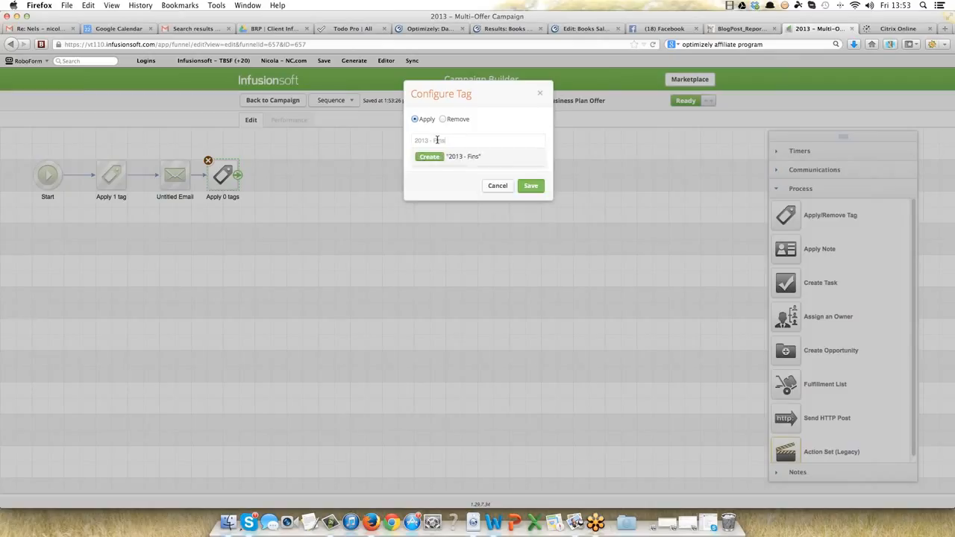
pyautogui.press('BackSpace')
pyautogui.write('ish Offer')
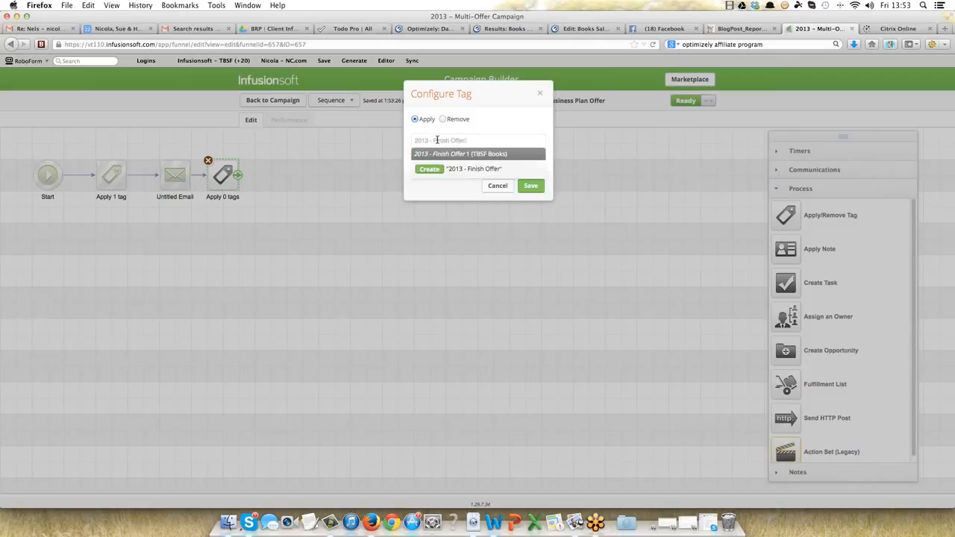
pyautogui.write(' 2 (MYH')
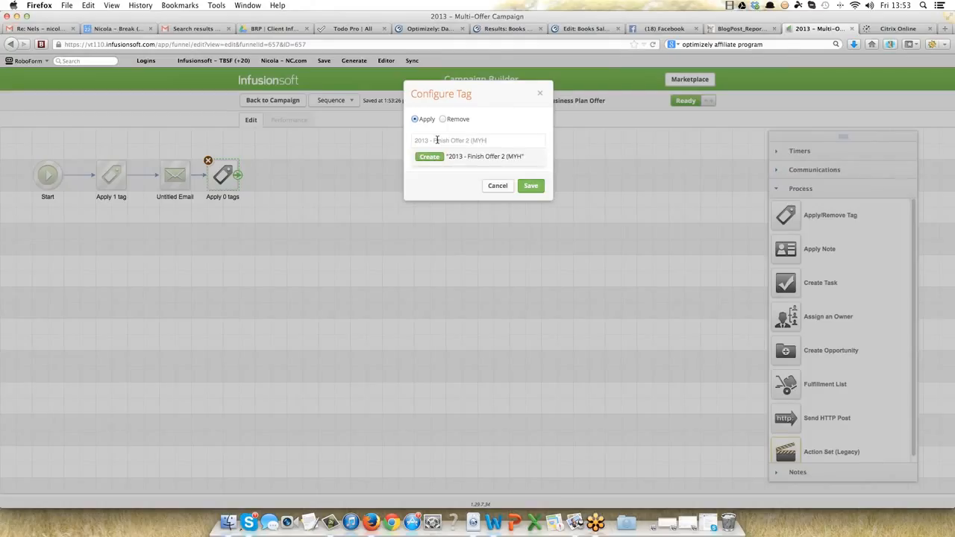
pyautogui.press('BackSpace')
pyautogui.write('MY')
pyautogui.press('BackSpace')
pyautogui.write('H')
pyautogui.click(468, 165)
pyautogui.click(531, 186)
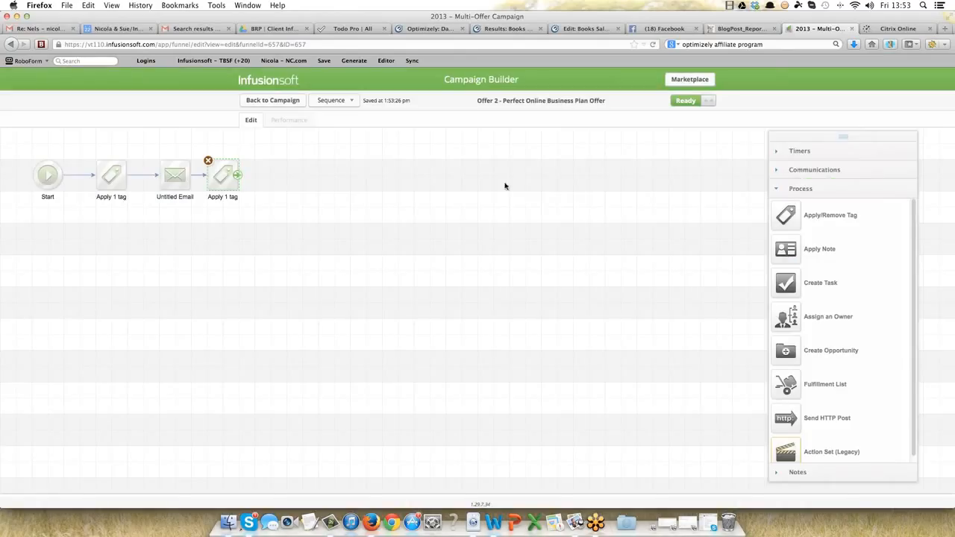
pyautogui.moveTo(224, 174); pyautogui.dragTo(240, 173)
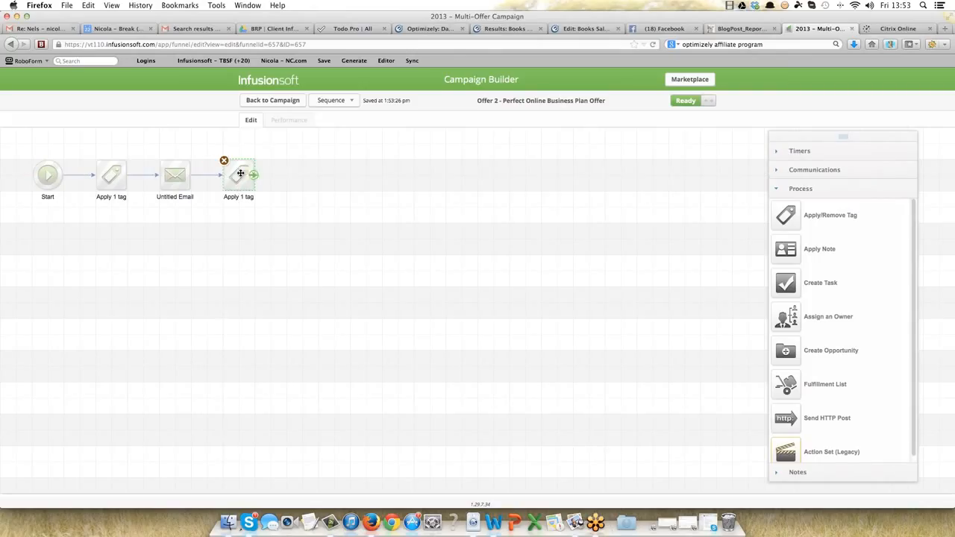
# Step: Return to the campaign and delete the connections from the Offer 1 and Offer 2 sequences to Got Both Offers
pyautogui.click(254, 101)
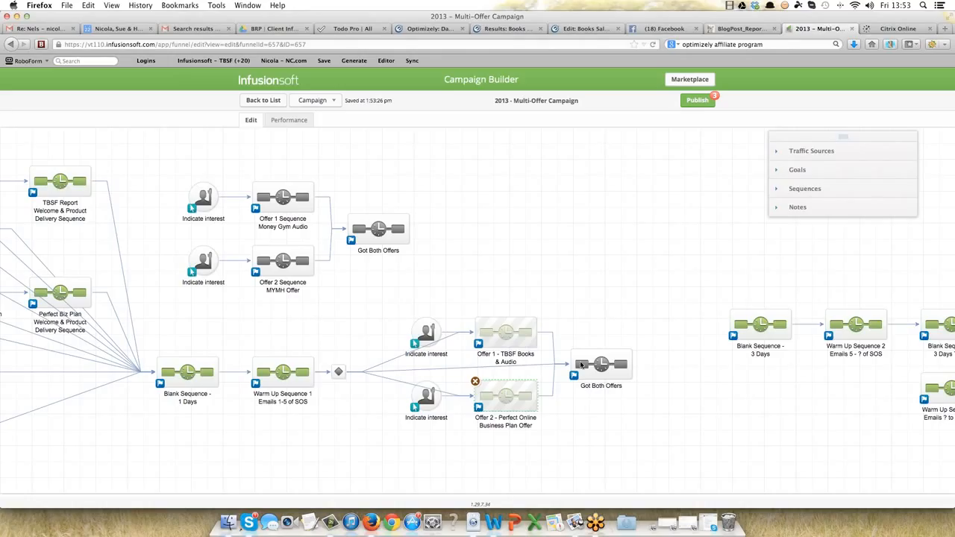
pyautogui.moveTo(583, 364)
pyautogui.click(554, 352)
pyautogui.press('BackSpace')
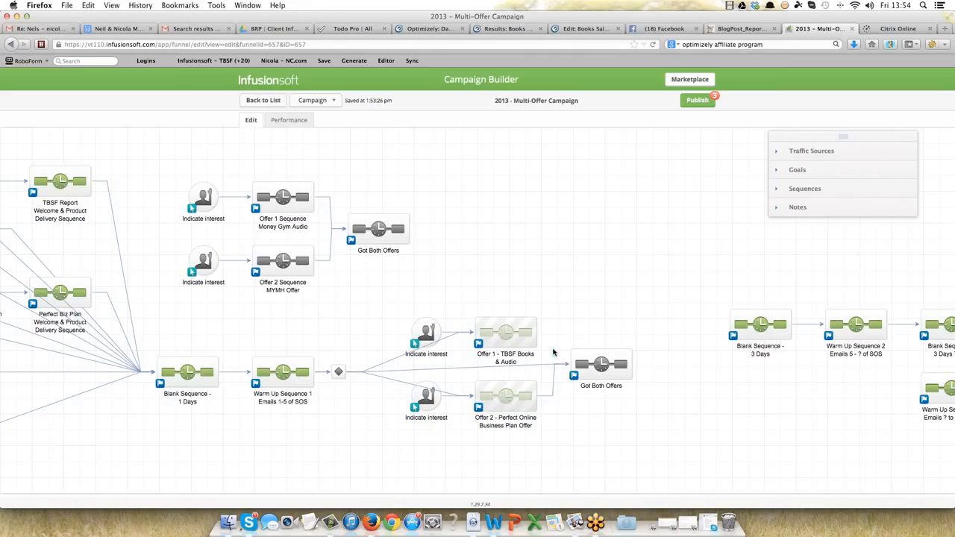
pyautogui.click(553, 389)
pyautogui.press('BackSpace')
# Step: Open the decision diamond after Warm Up Sequence 1 and add a rule for Offer 1 - TBSF Books & Audio based on the Contact's Tags
pyautogui.click(337, 371)
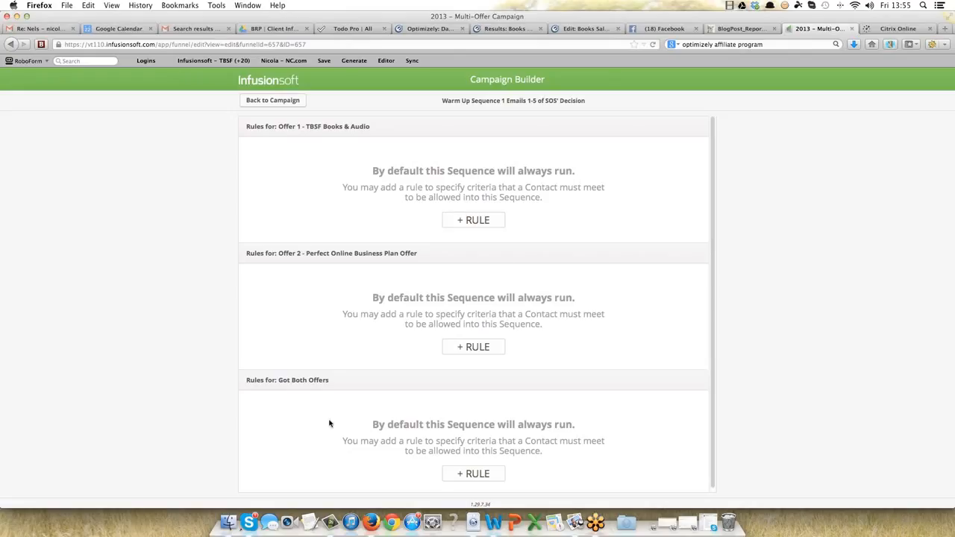
pyautogui.click(459, 221)
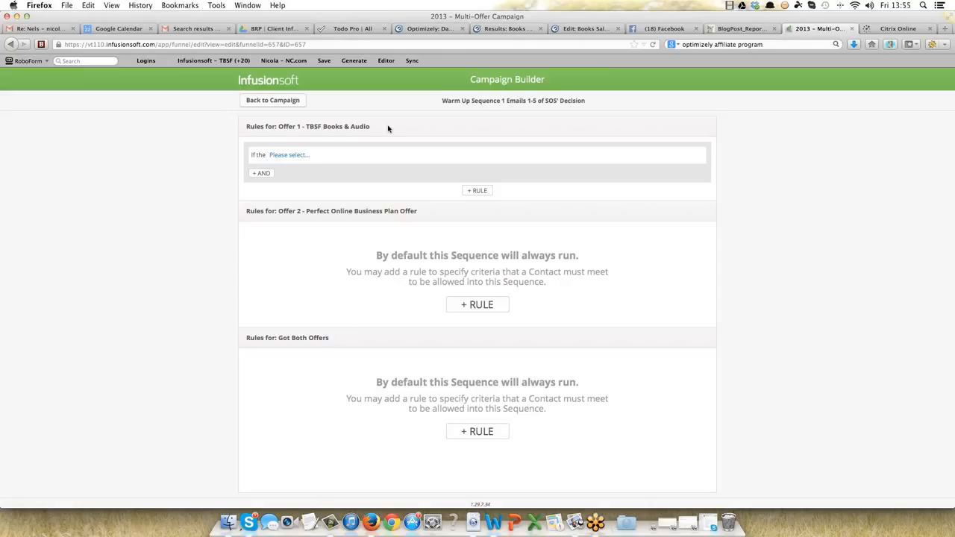
pyautogui.click(279, 156)
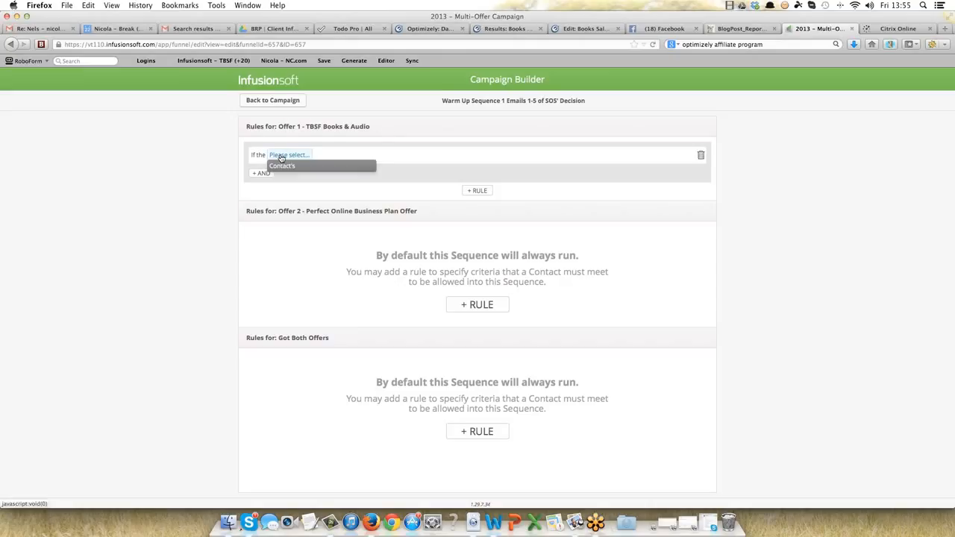
pyautogui.click(283, 165)
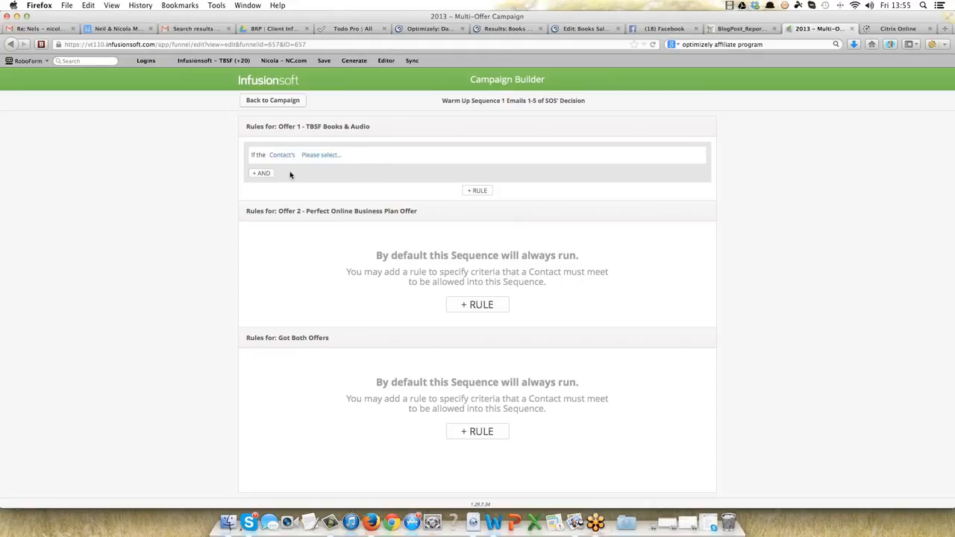
pyautogui.click(316, 158)
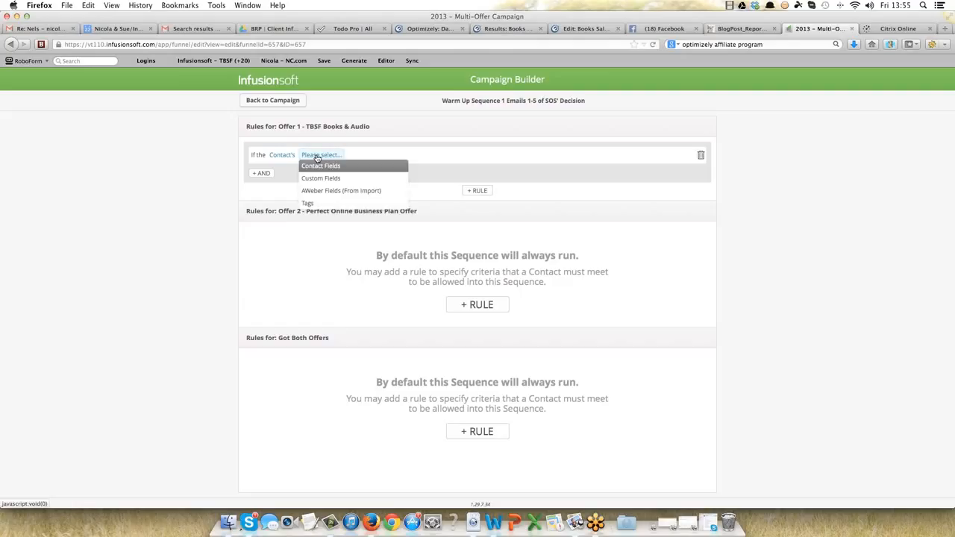
pyautogui.click(310, 202)
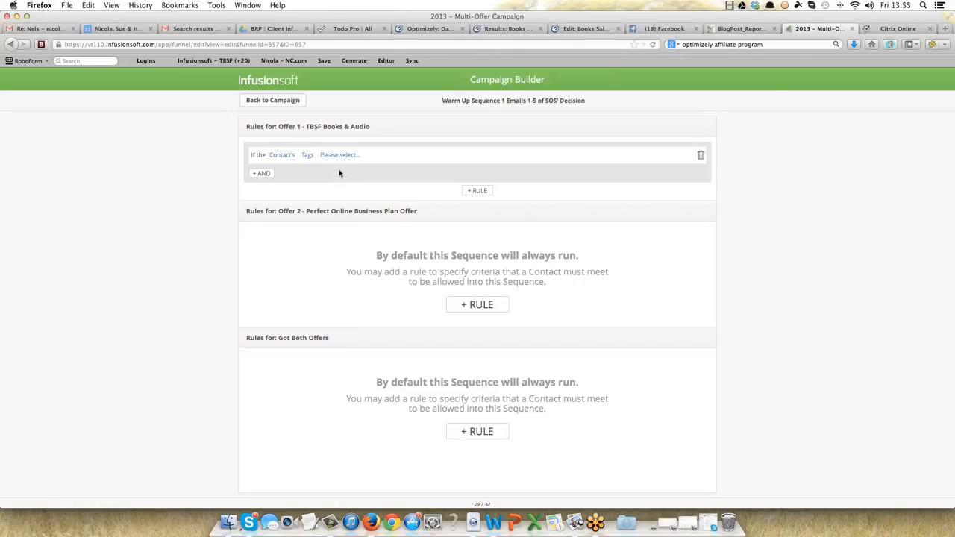
# Step: Set the Offer 1 rule to require that the Contact's Tags doesn't contain 2013 - Starts Offer 1 (TBSF Books)
pyautogui.click(340, 156)
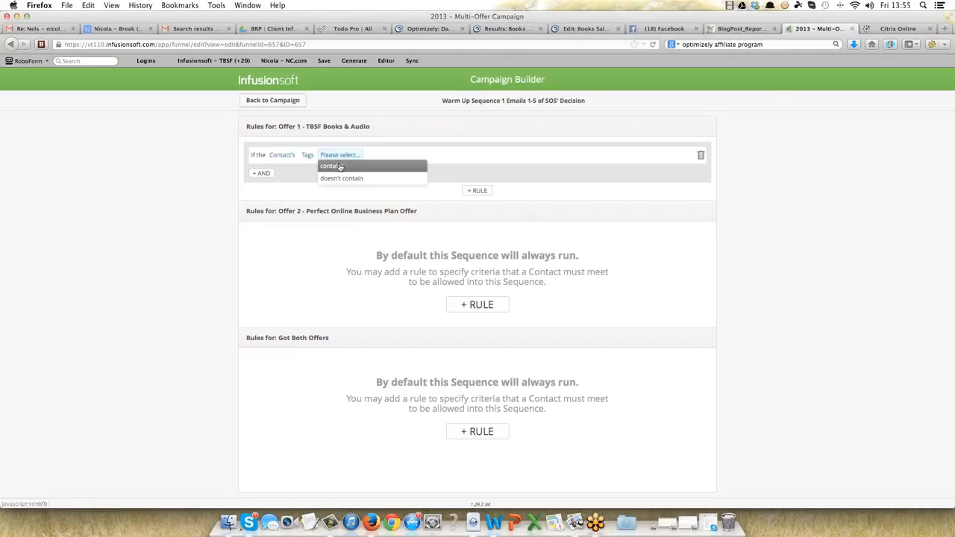
pyautogui.click(340, 166)
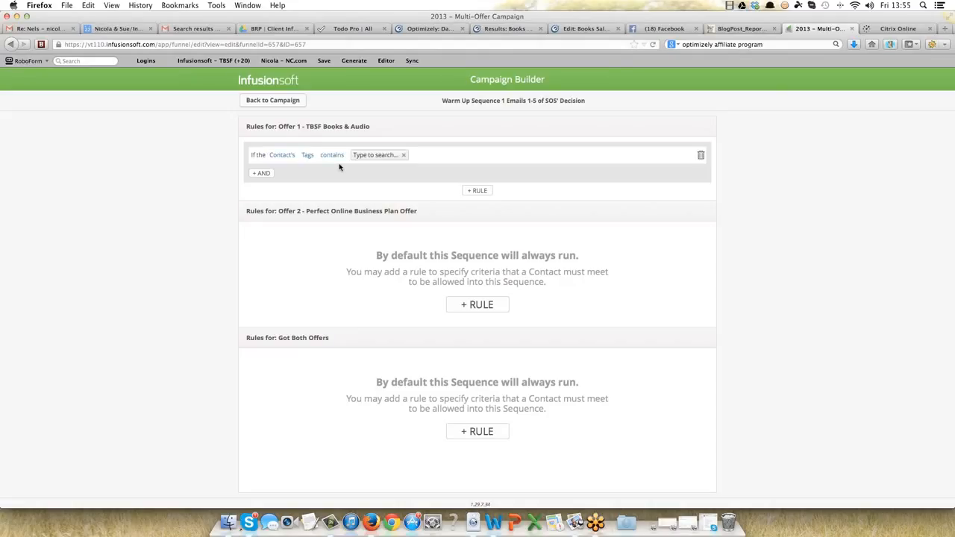
pyautogui.click(331, 155)
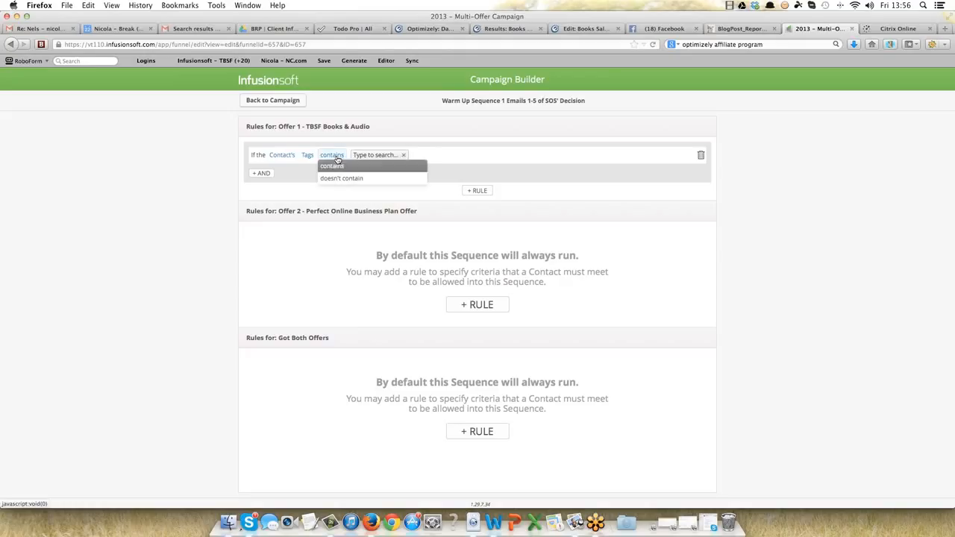
pyautogui.click(337, 179)
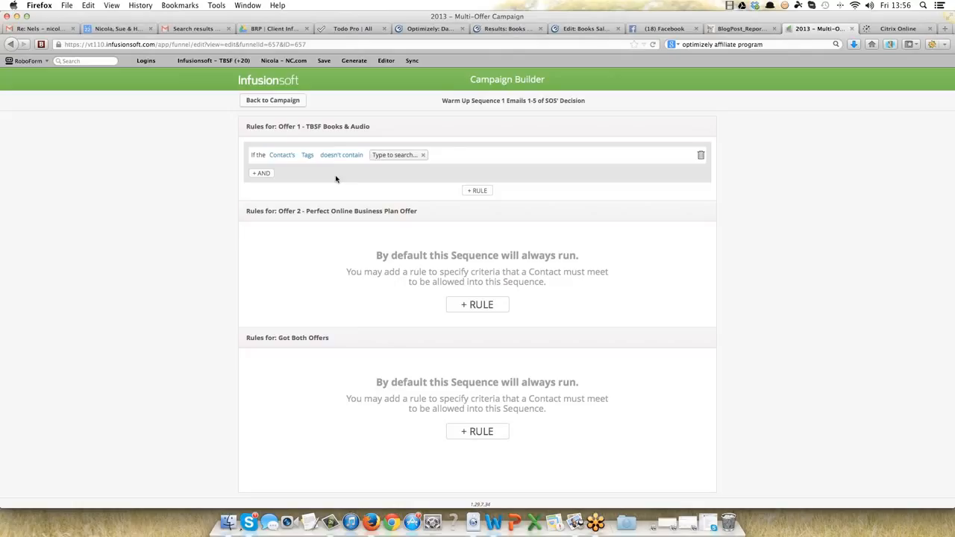
pyautogui.click(396, 157)
pyautogui.click(395, 157)
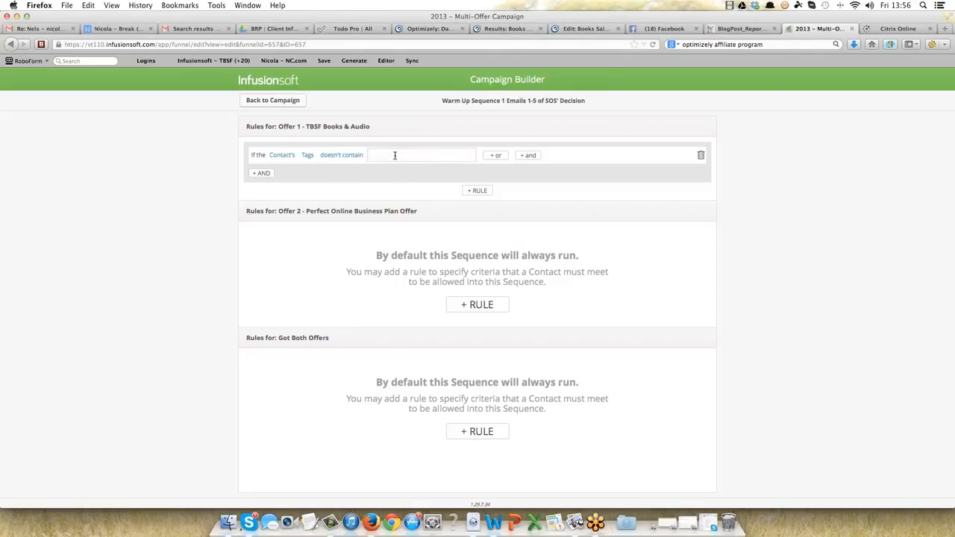
pyautogui.write('starts o')
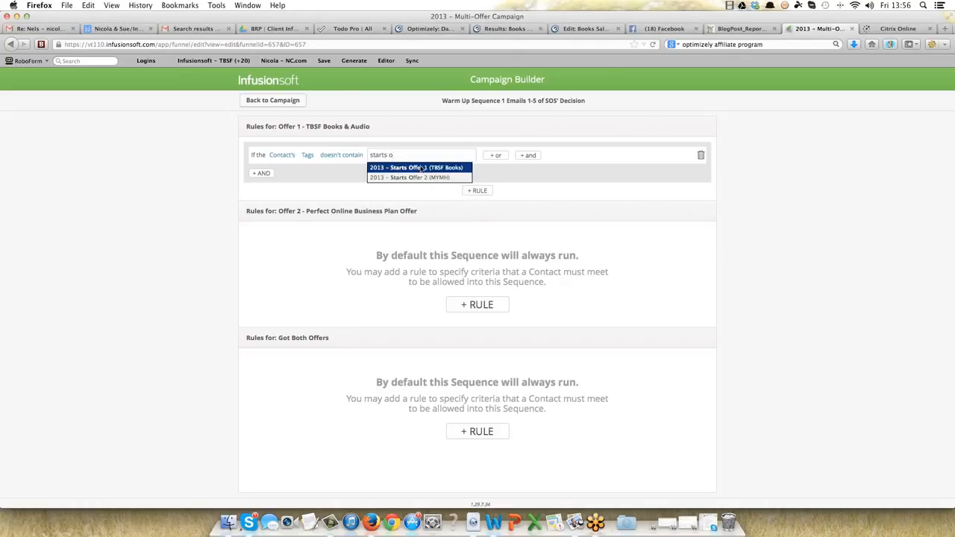
pyautogui.click(423, 168)
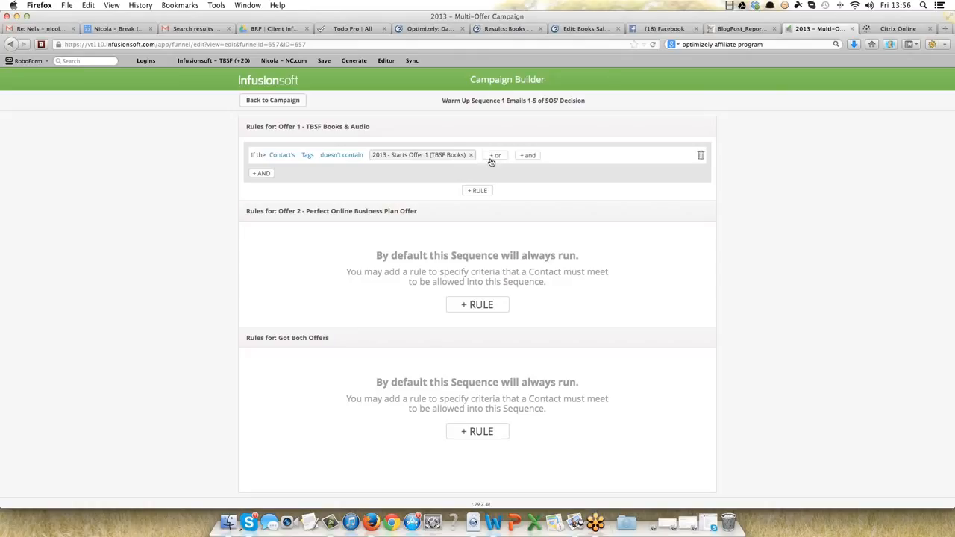
# Step: Add an empty "or" alternative to the tag condition in the Offer 1 - TBSF Books & Audio rule
pyautogui.moveTo(490, 157)
pyautogui.click(492, 155)
pyautogui.click(513, 156)
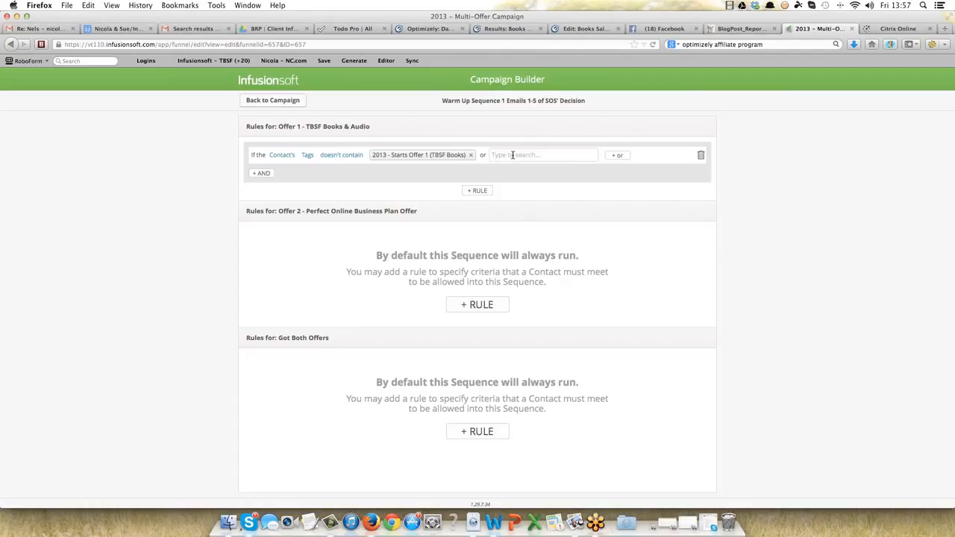
pyautogui.rightClick(514, 157)
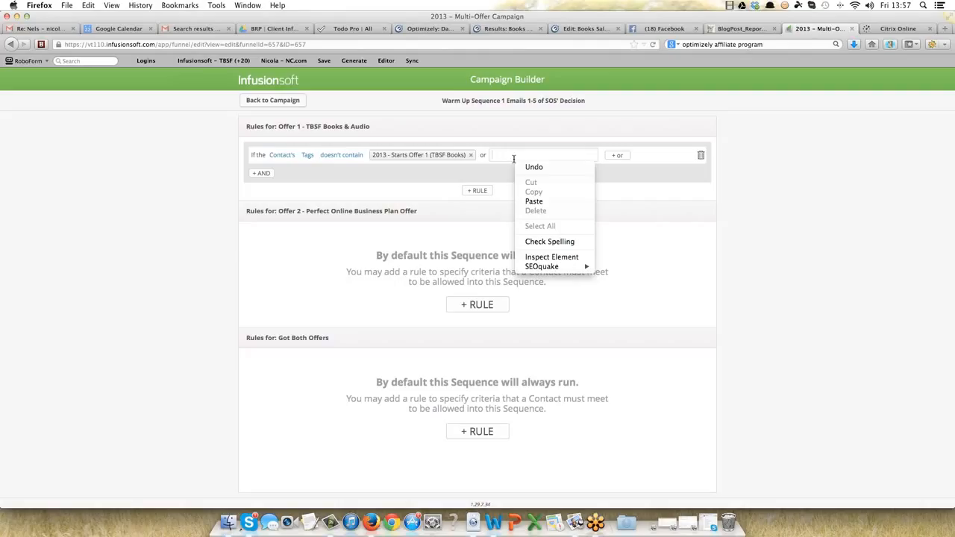
pyautogui.press('Up')
pyautogui.press('Right')
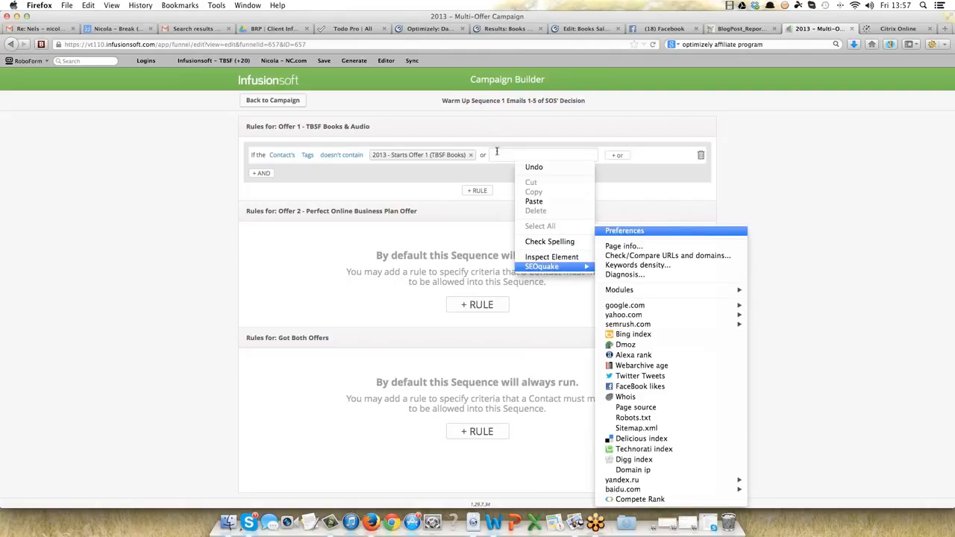
pyautogui.click(498, 153)
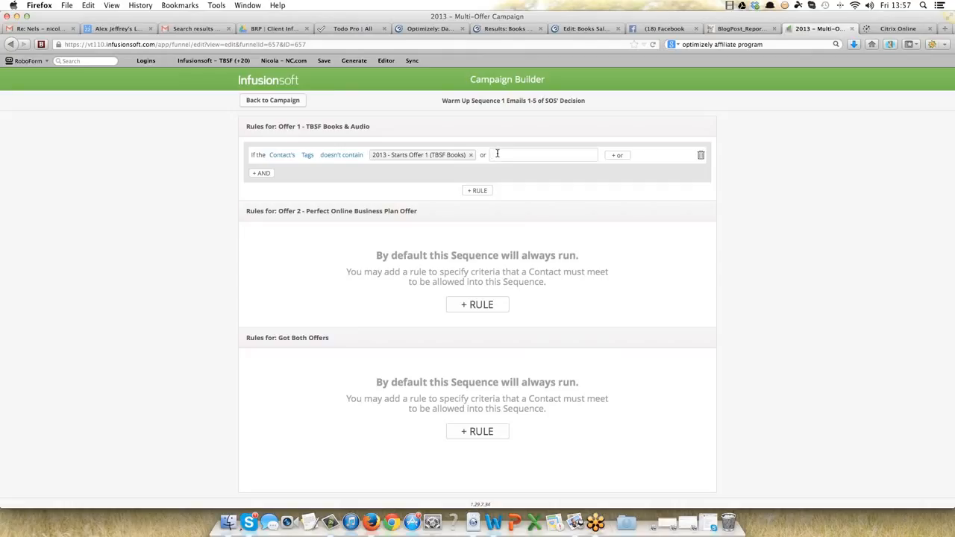
# Step: Search for TBSF tags and choose Customer Tags -> TBSF Books and Bonuses Purchased as the Offer 1 rule's alternative tag
pyautogui.write('TBSF')
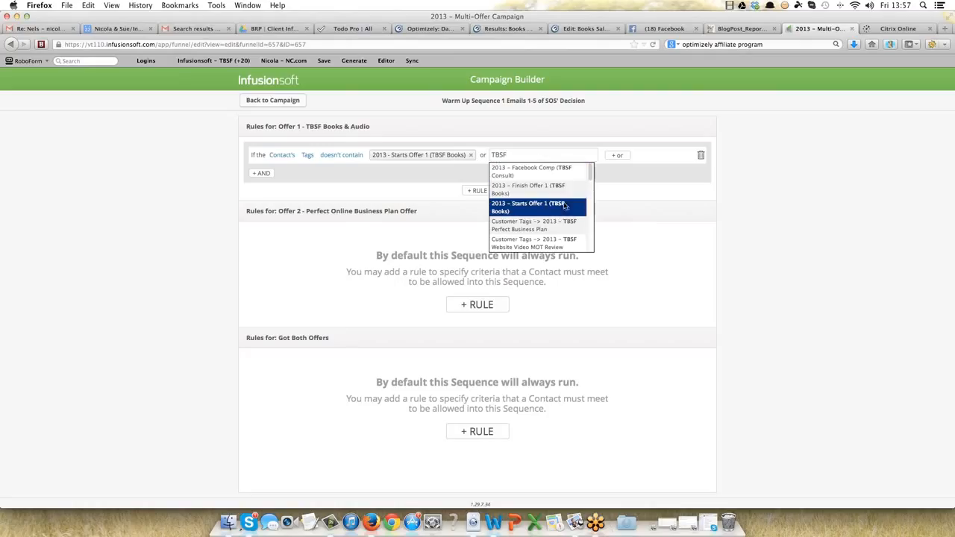
pyautogui.moveTo(589, 177); pyautogui.dragTo(592, 205)
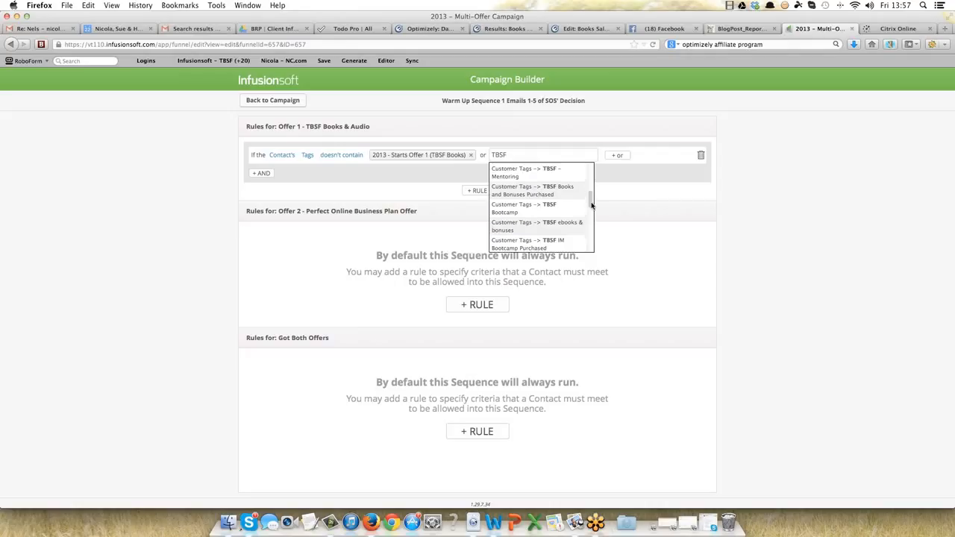
pyautogui.click(555, 194)
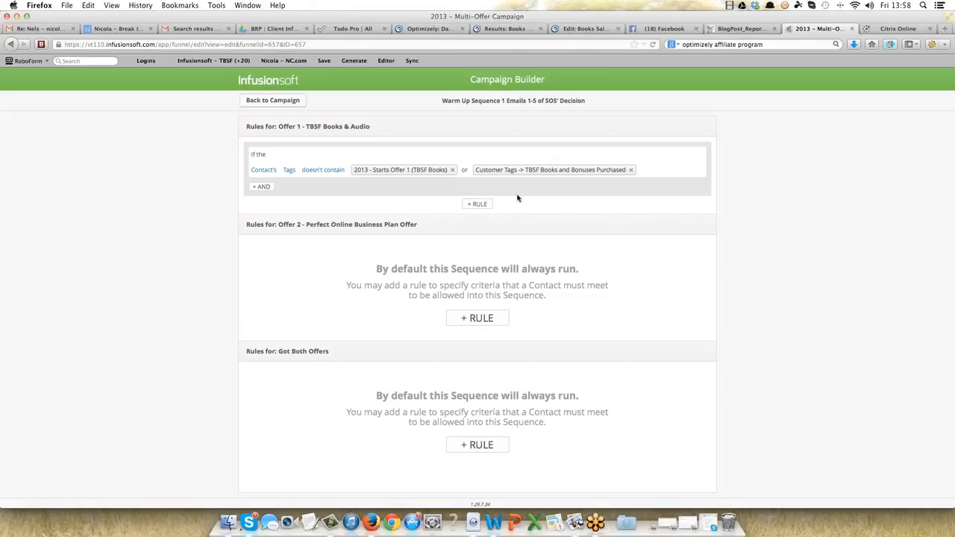
# Step: Add a rule for Offer 2 - Perfect Online Business Plan Offer using the Contact's Tags with the doesn't contain operator
pyautogui.click(474, 320)
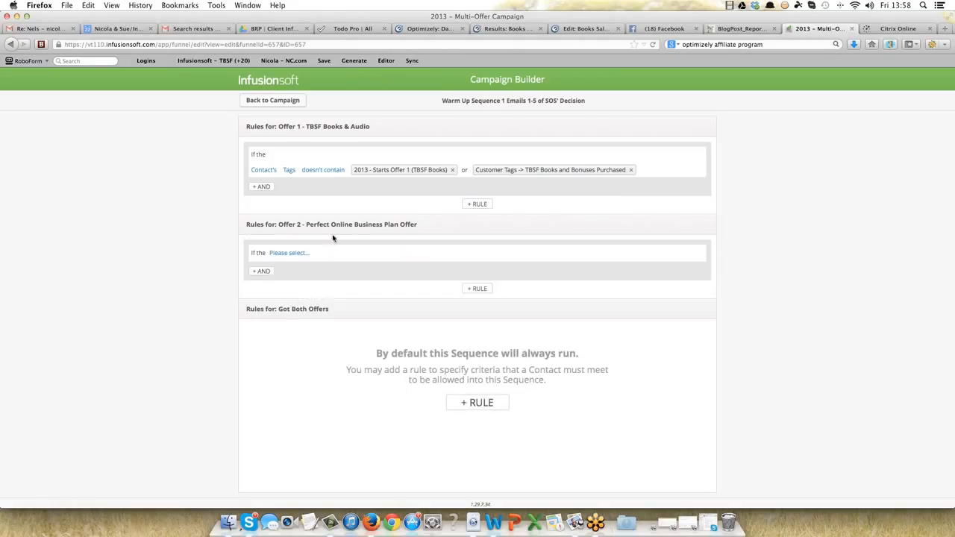
pyautogui.click(290, 254)
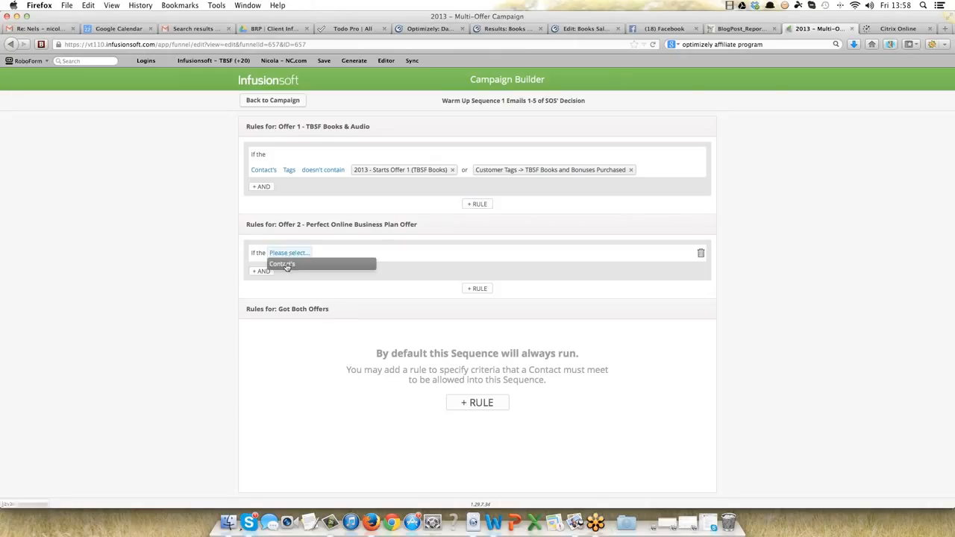
pyautogui.click(284, 264)
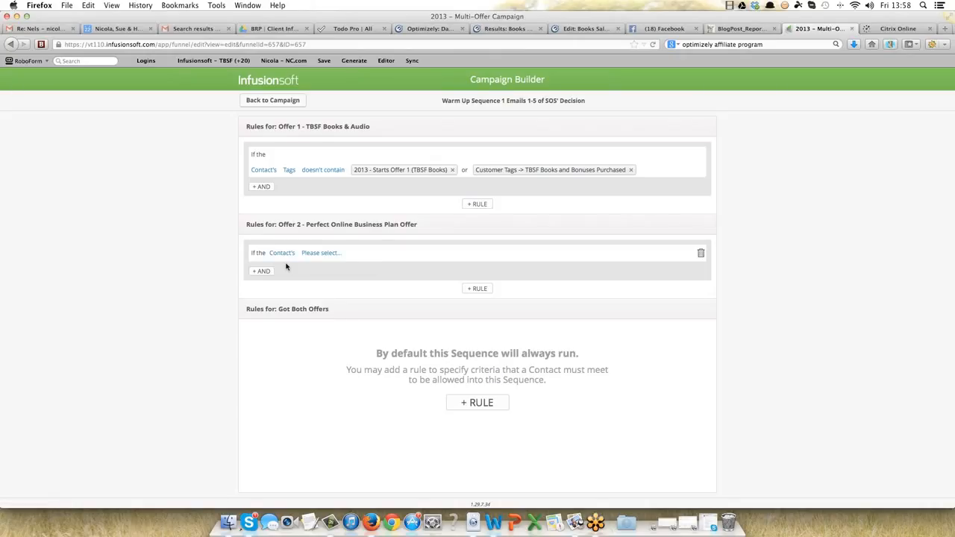
pyautogui.click(309, 253)
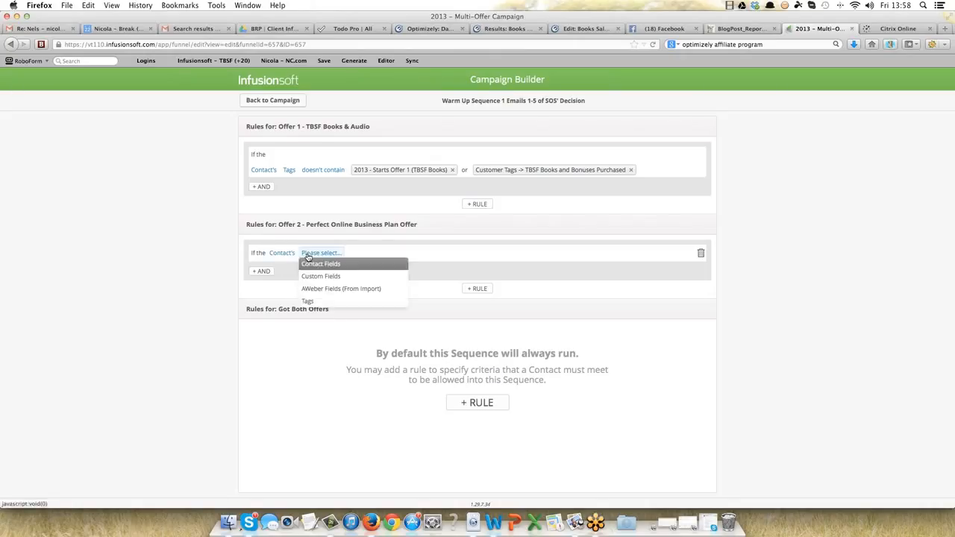
pyautogui.click(309, 302)
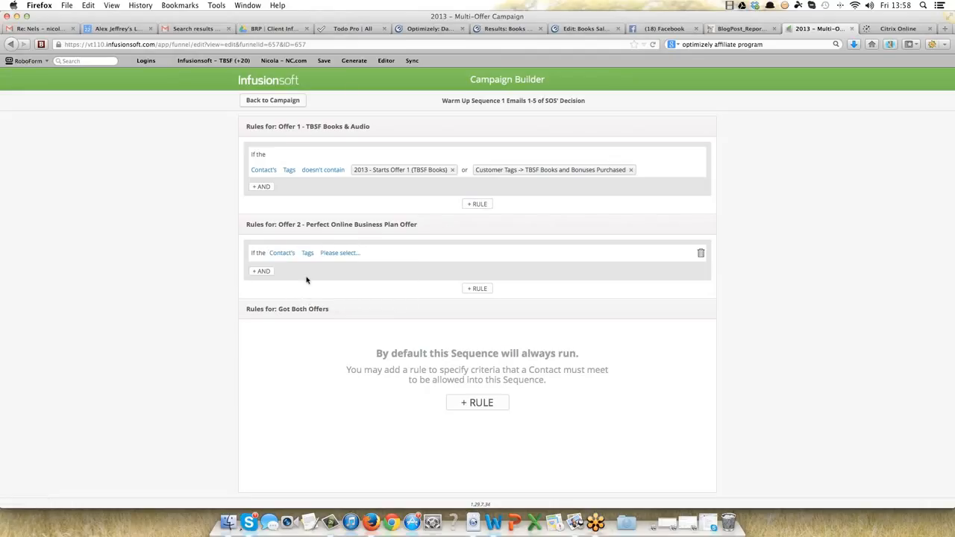
pyautogui.click(341, 254)
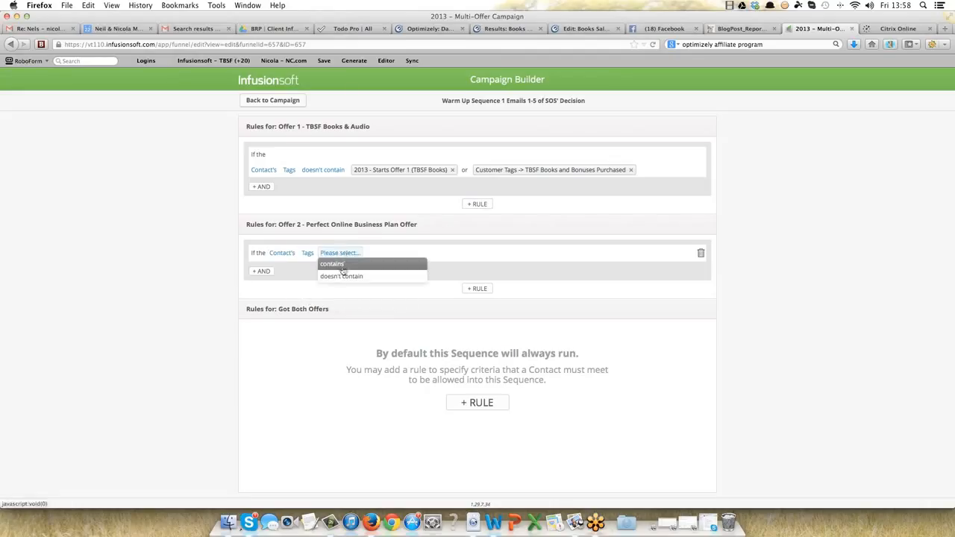
pyautogui.click(341, 277)
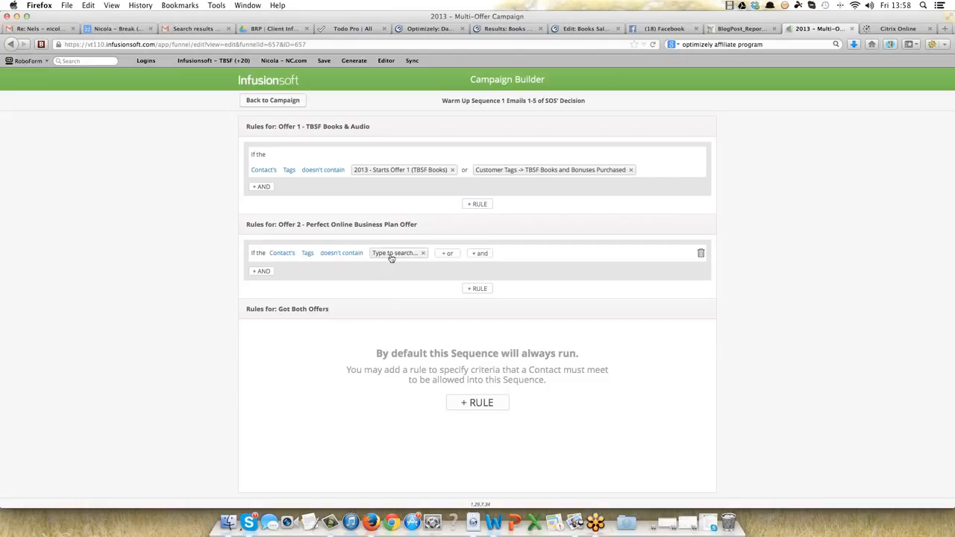
# Step: Choose 2013 - Starts Offer 2 (MYMH) as the excluded tag in the Offer 2 rule
pyautogui.click(390, 254)
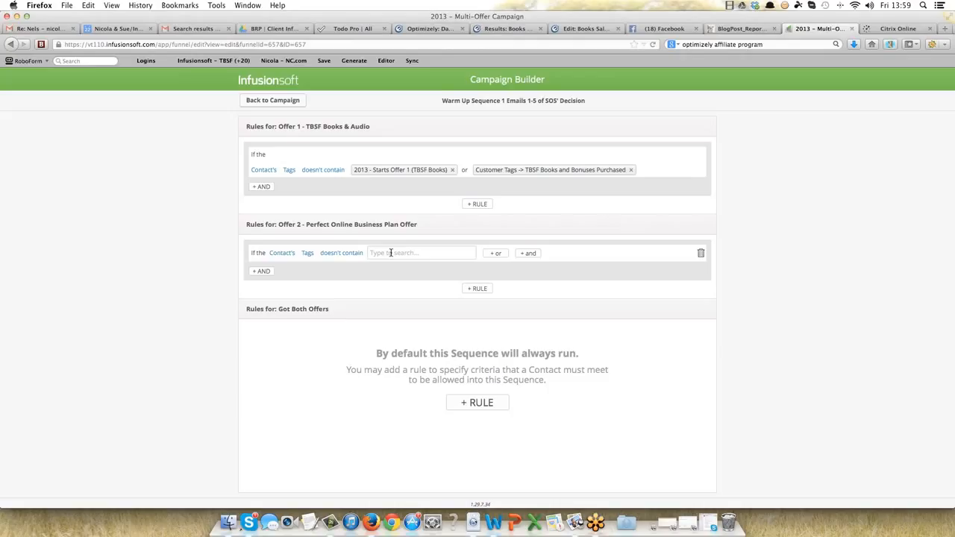
pyautogui.click(391, 253)
pyautogui.write('Starts')
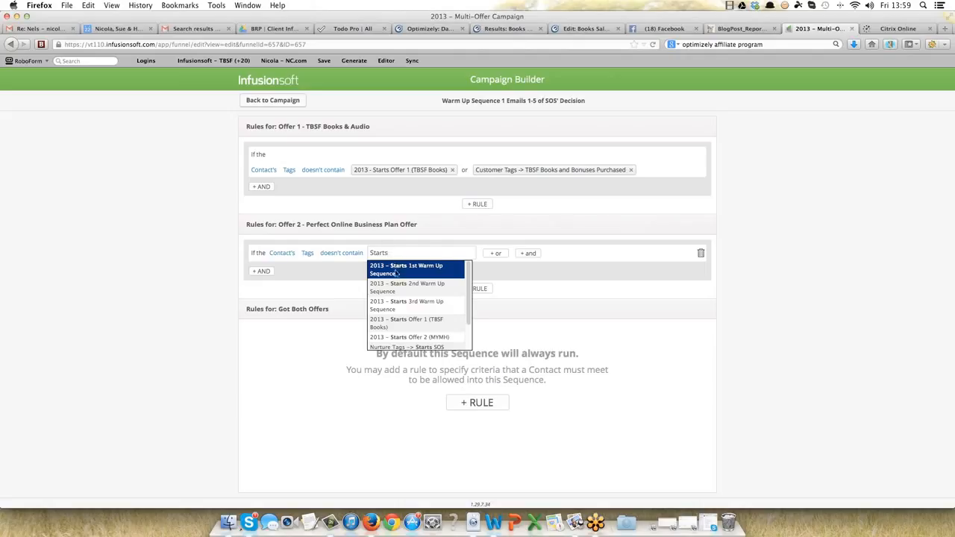
pyautogui.click(415, 337)
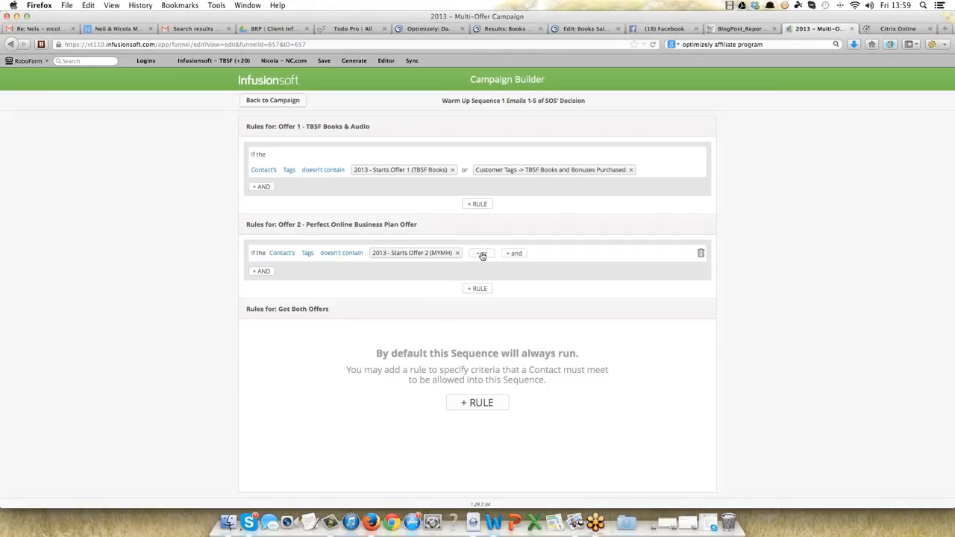
# Step: Add Customer Tags -> 2013 - Perfect Online Business Plan as an "or" alternative in the Offer 2 rule's tag condition
pyautogui.click(482, 254)
pyautogui.click(497, 254)
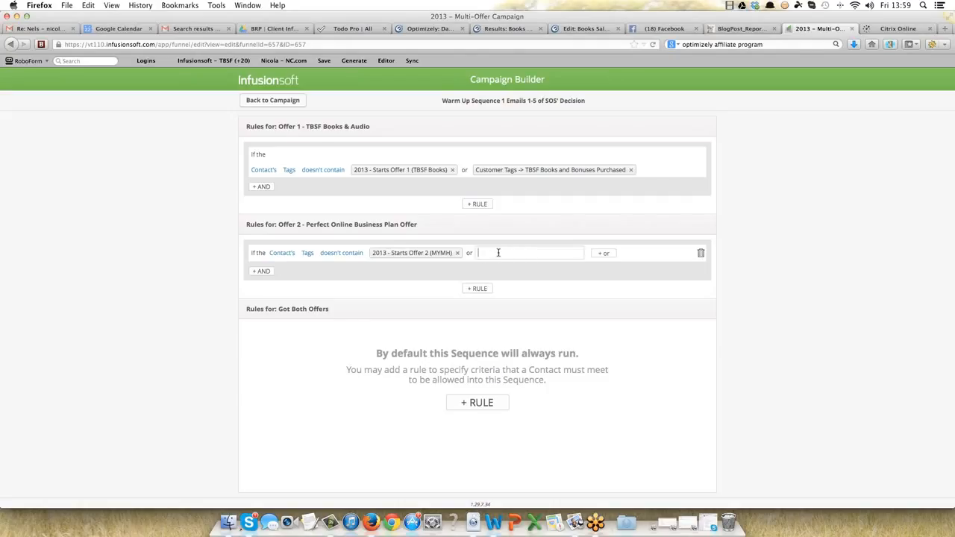
pyautogui.write('perfec')
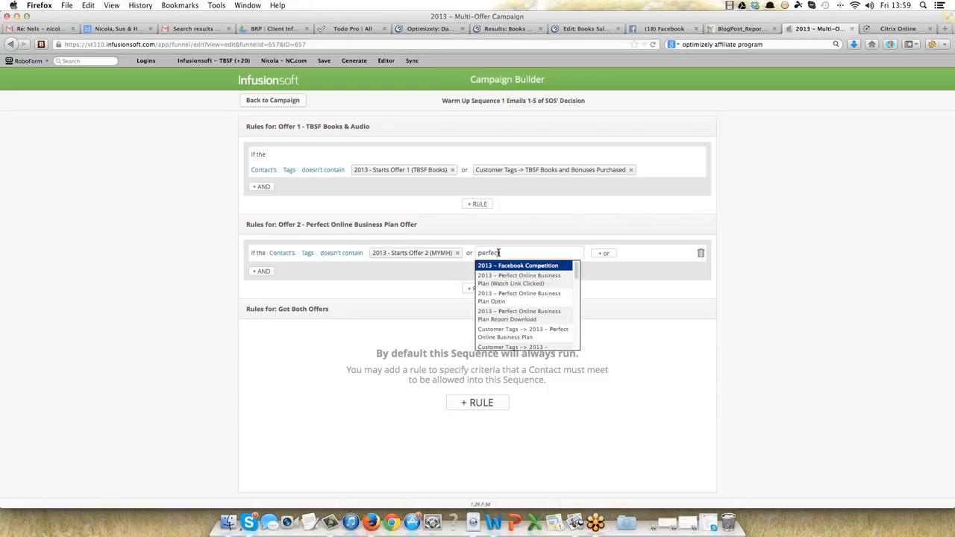
pyautogui.write('t')
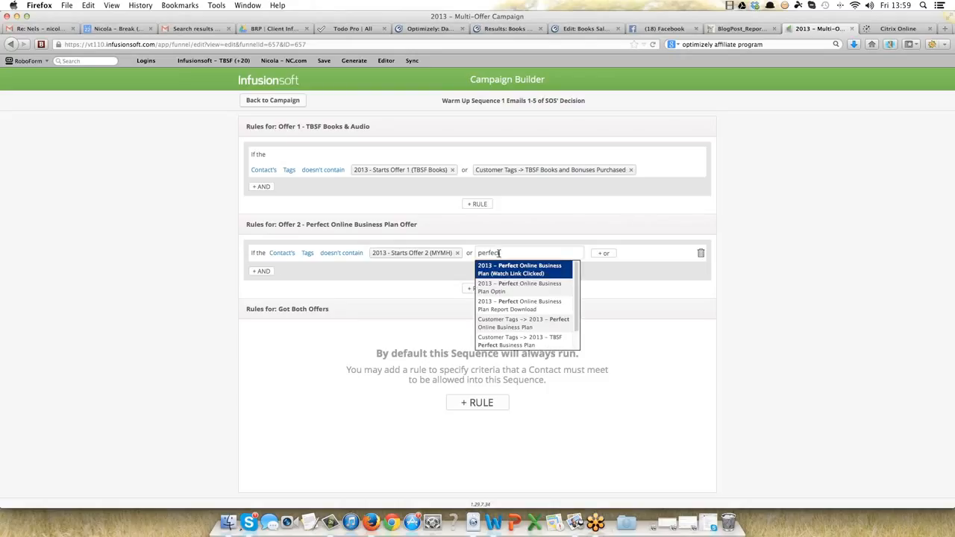
pyautogui.click(525, 327)
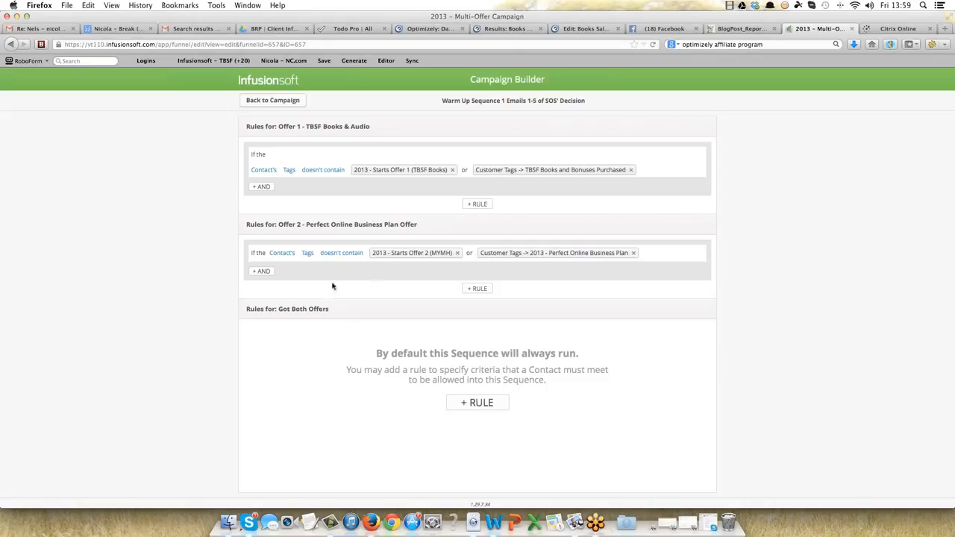
# Step: Add an AND condition to the Offer 2 rule requiring that the Contact's Tags contains 2013 - Starts Offer 1 (TBSF Books)
pyautogui.click(262, 272)
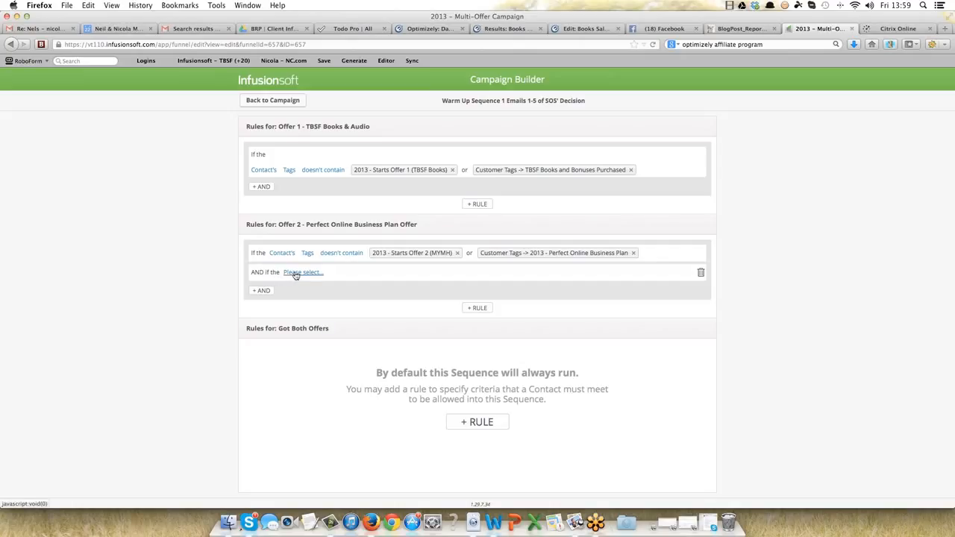
pyautogui.click(295, 273)
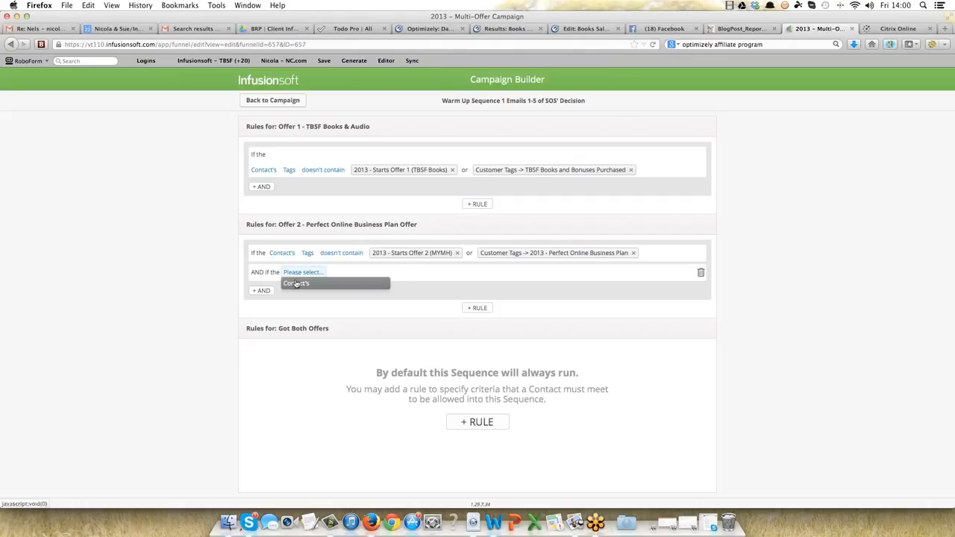
pyautogui.click(295, 284)
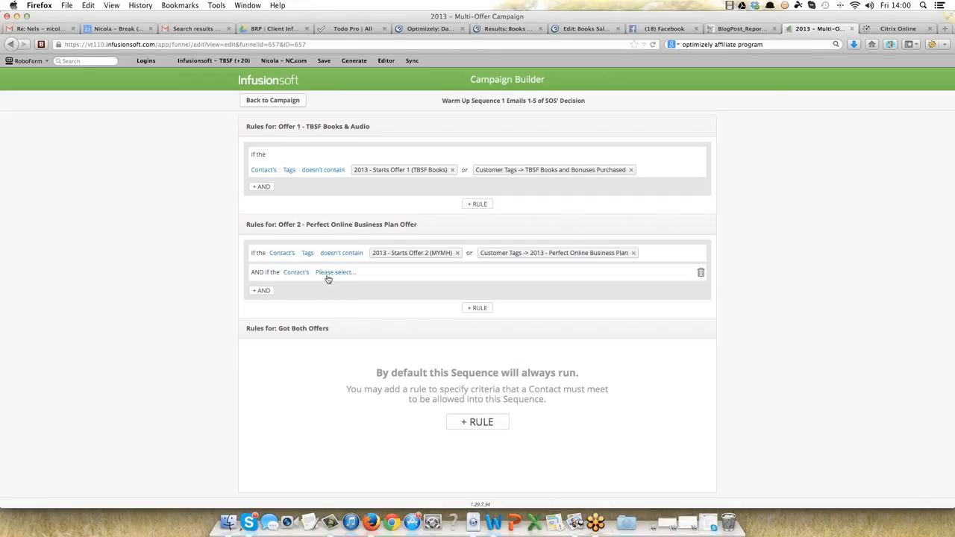
pyautogui.click(329, 273)
pyautogui.click(329, 321)
pyautogui.click(349, 273)
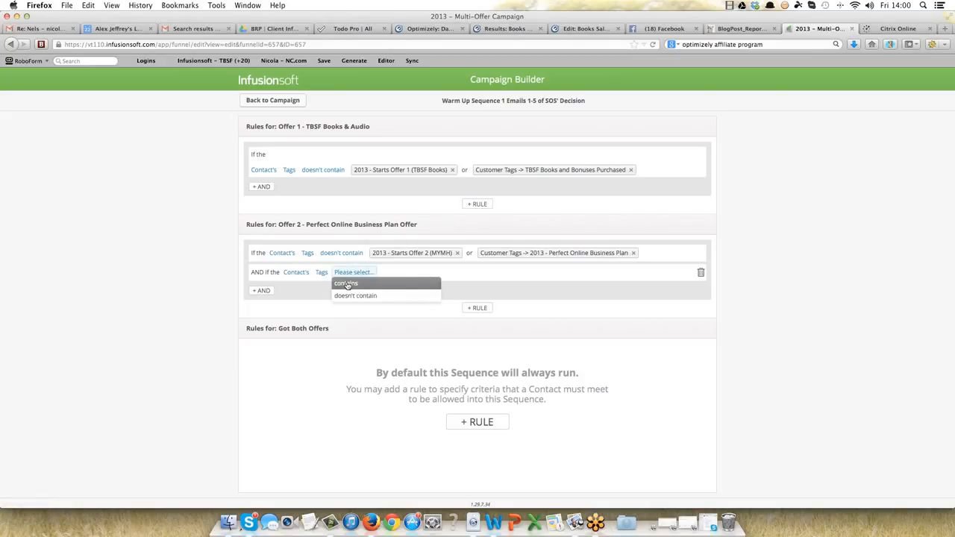
pyautogui.click(347, 284)
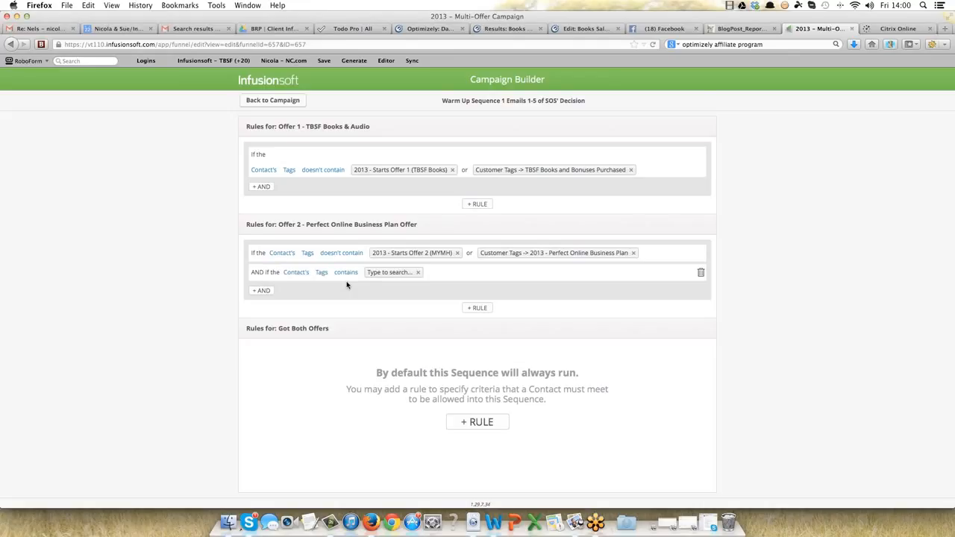
pyautogui.click(386, 275)
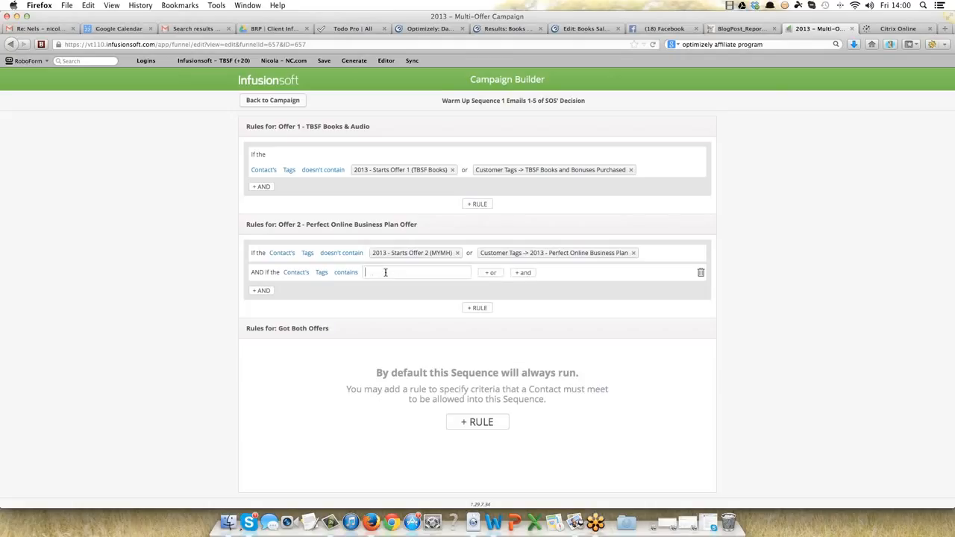
pyautogui.write('starts')
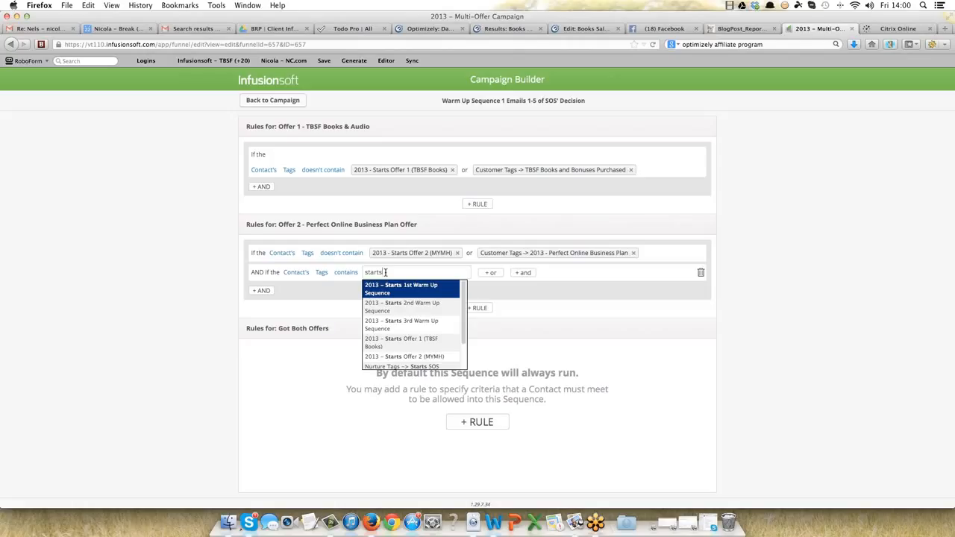
pyautogui.click(397, 343)
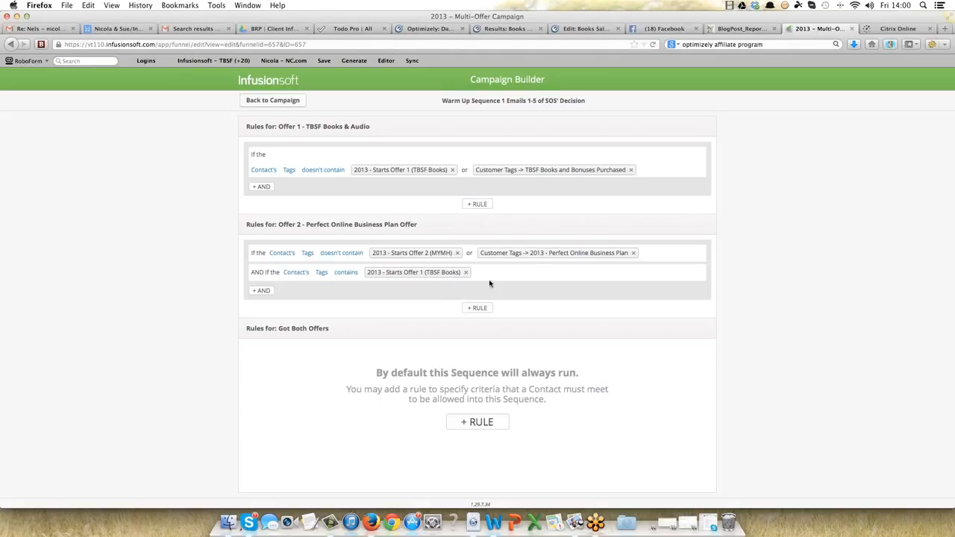
# Step: Add Customer Tags -> TBSF Books and Bonuses Purchased as an "or" alternative in the Offer 2 rule's contains condition
pyautogui.moveTo(491, 278)
pyautogui.click(491, 273)
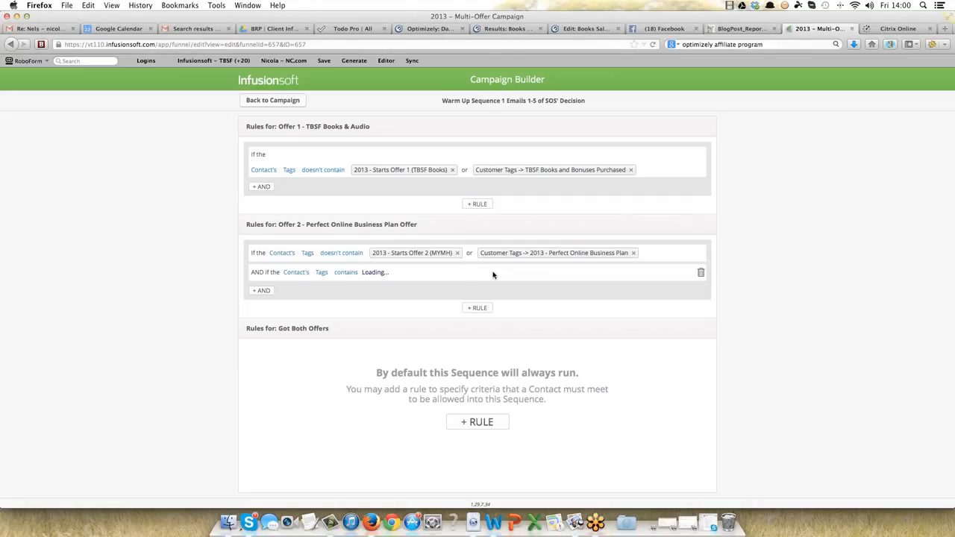
pyautogui.click(493, 273)
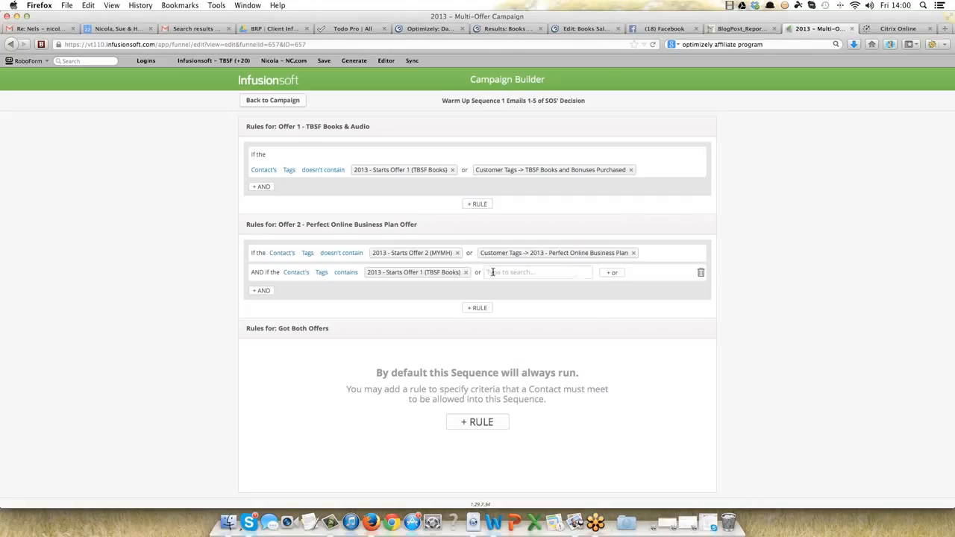
pyautogui.click(493, 272)
pyautogui.write('offer')
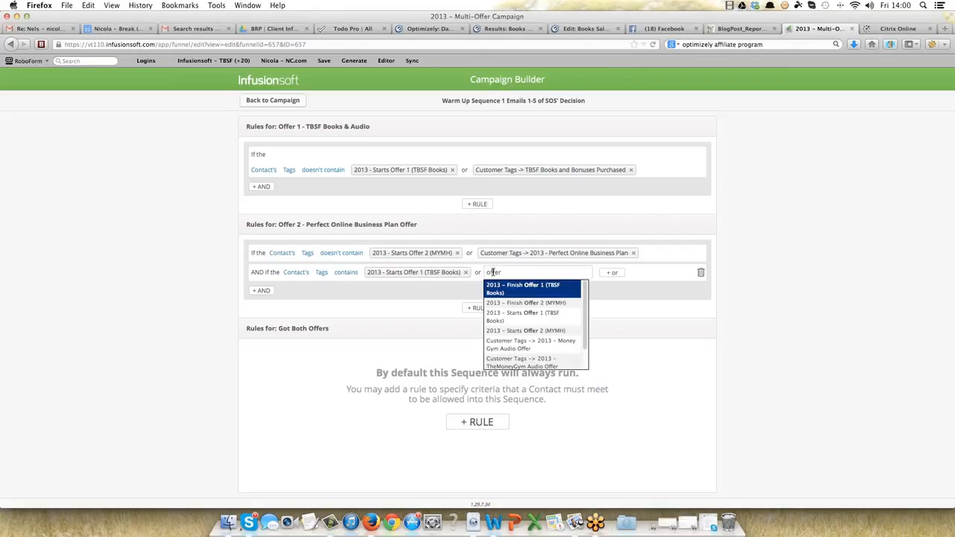
pyautogui.press('BackSpace')
pyautogui.press('BackSpace')
pyautogui.press('BackSpace')
pyautogui.press('BackSpace')
pyautogui.press('BackSpace')
pyautogui.write('TBSF')
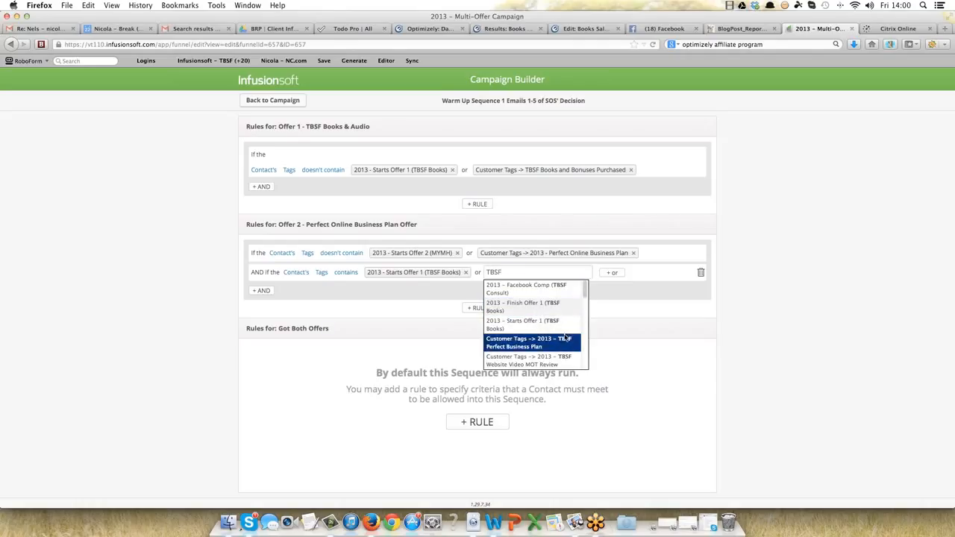
pyautogui.moveTo(586, 294); pyautogui.dragTo(588, 325)
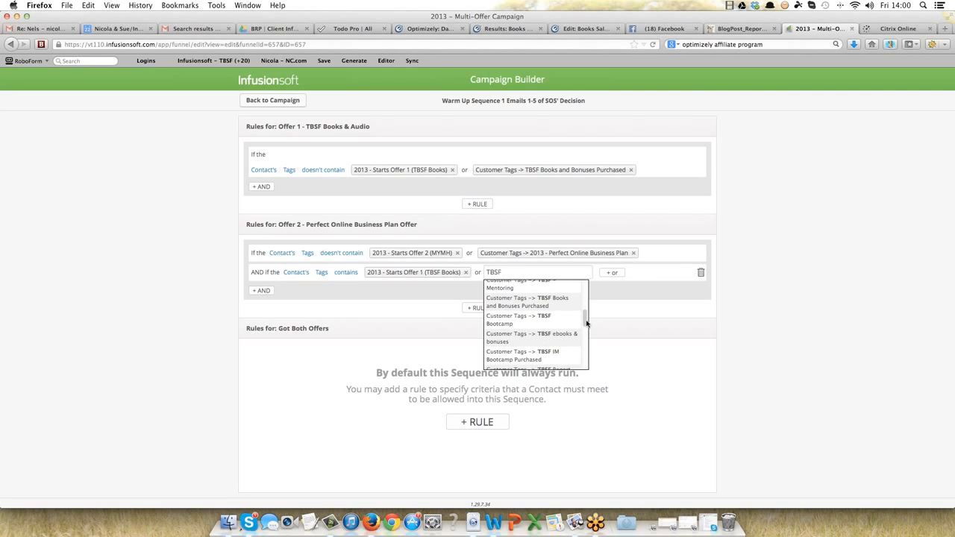
pyautogui.click(557, 306)
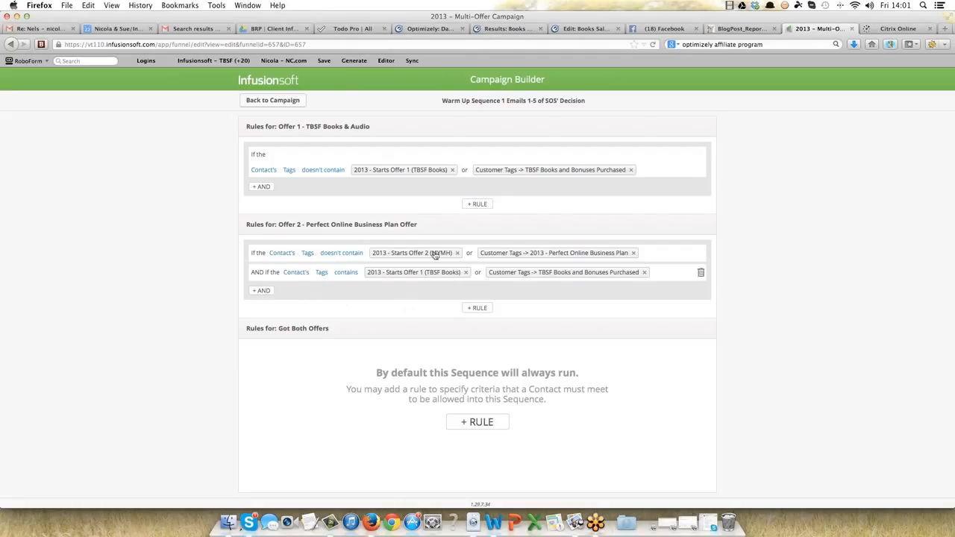
pyautogui.moveTo(560, 253)
pyautogui.click(588, 279)
pyautogui.click(559, 308)
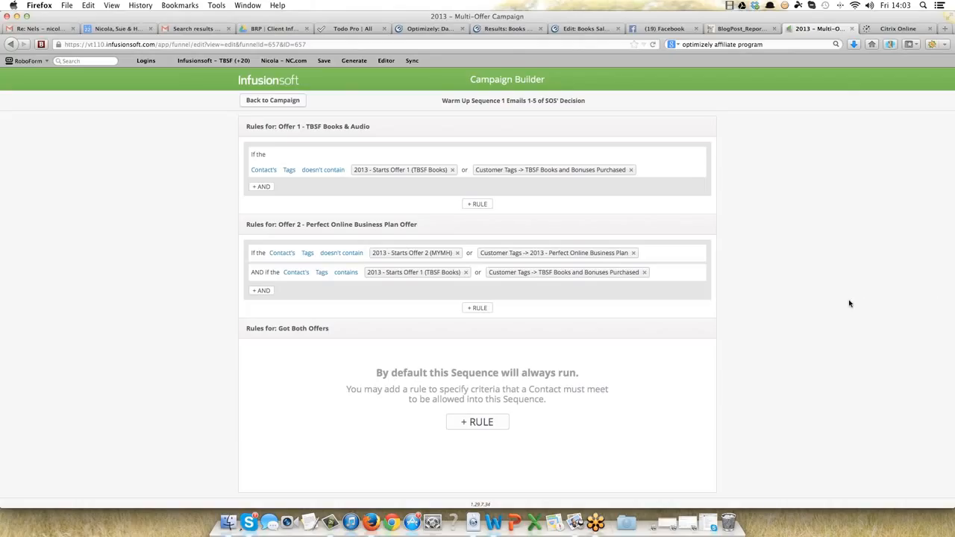
# Step: Leave the decision rules and the campaign, and open the Tags list in the CRM settings
pyautogui.click(262, 101)
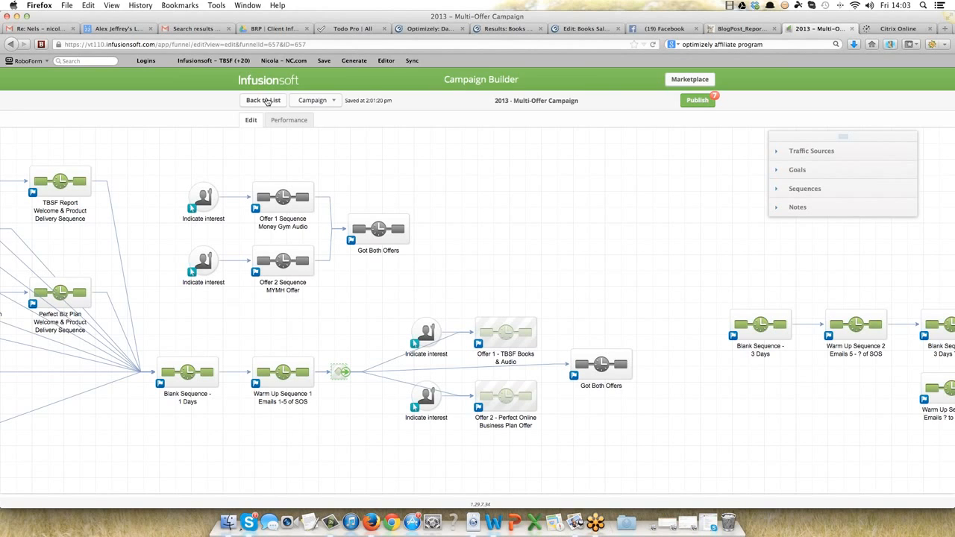
pyautogui.click(266, 101)
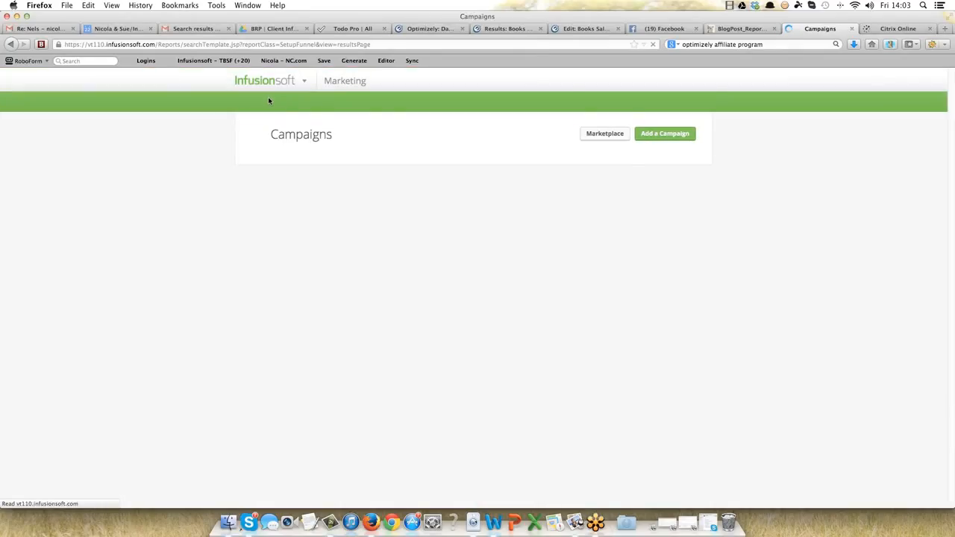
pyautogui.moveTo(305, 83)
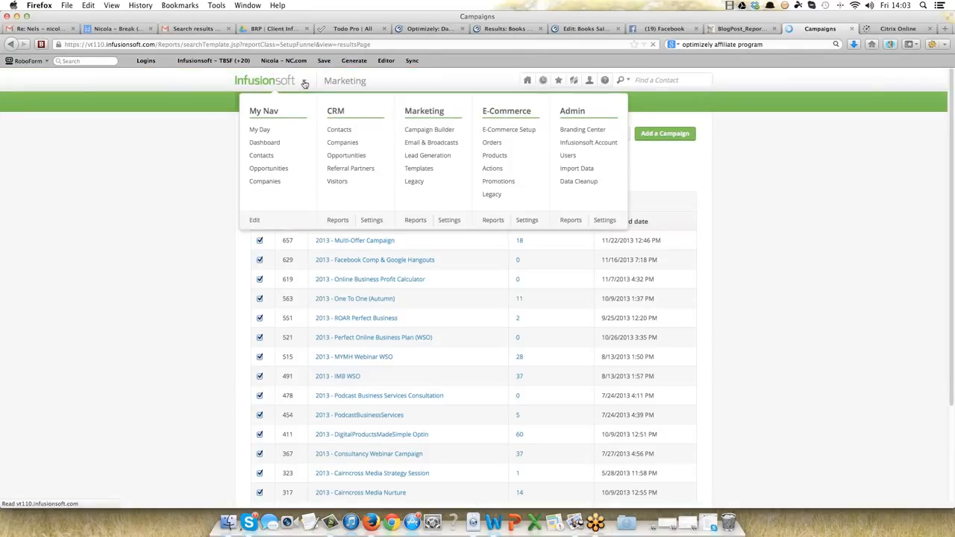
pyautogui.click(369, 221)
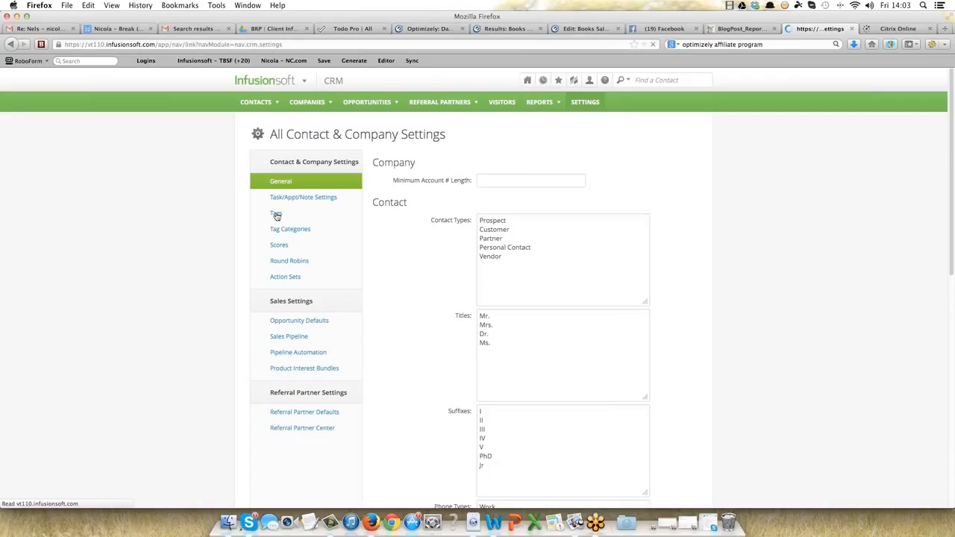
pyautogui.click(276, 215)
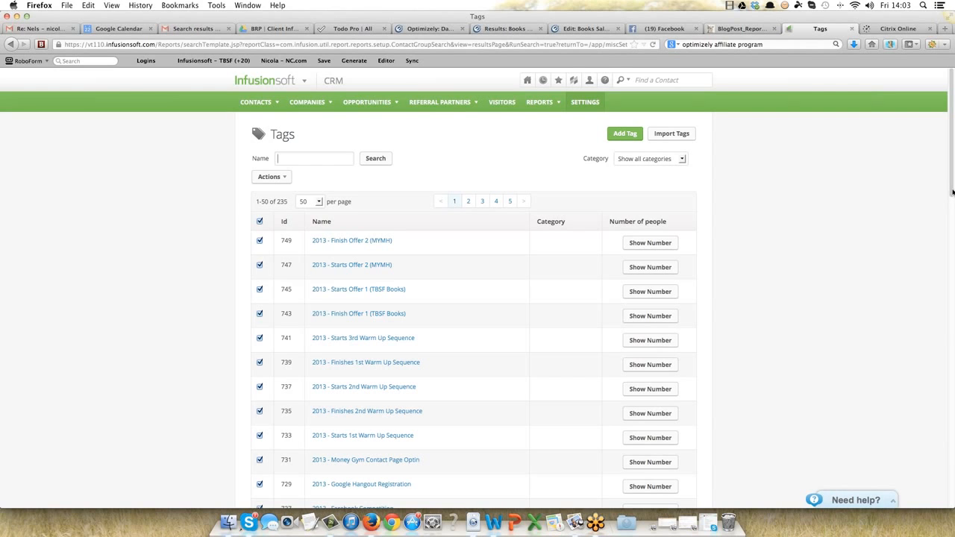
# Step: Rename the Offer 2 start tag as 2013 - Starts Offer 2 (POBP) and save it in the Prospect Tags category
pyautogui.moveTo(953, 192); pyautogui.dragTo(953, 229)
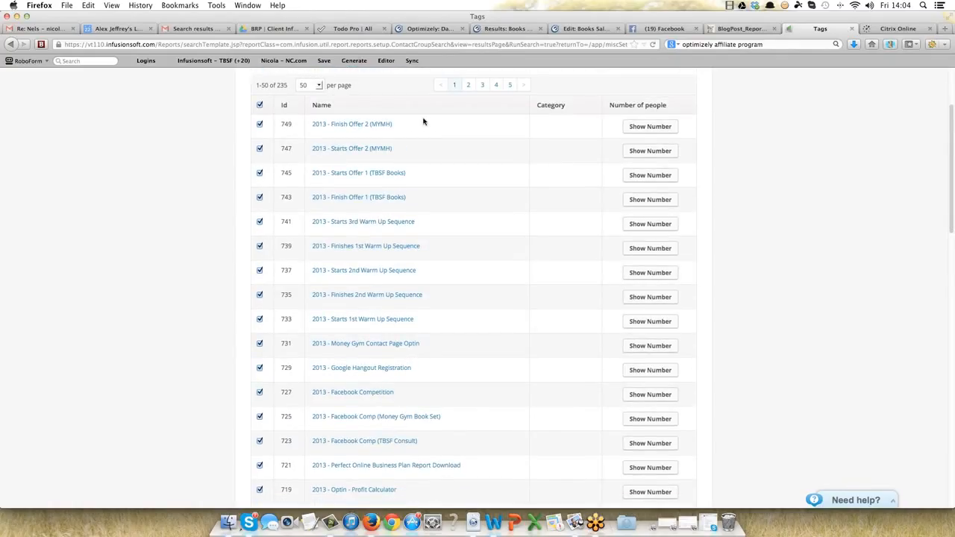
pyautogui.click(339, 152)
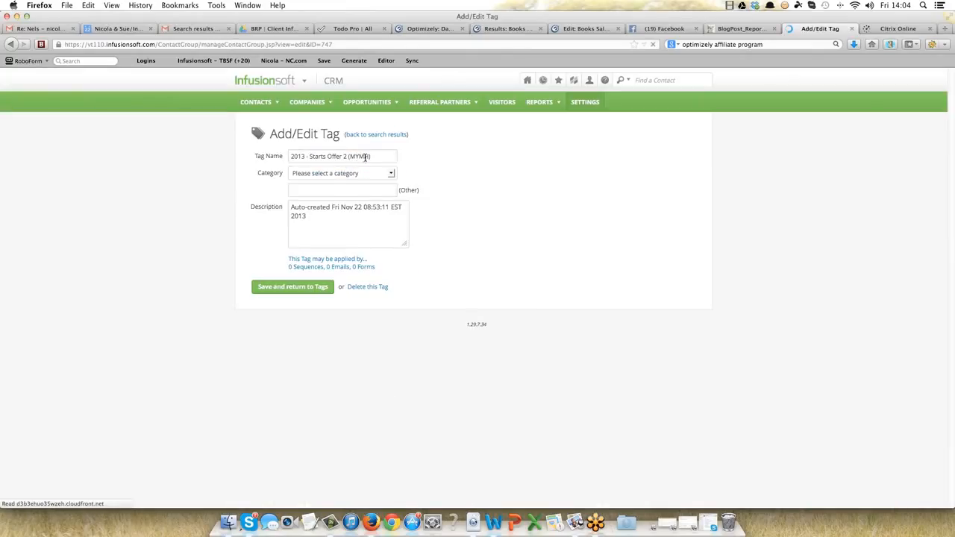
pyautogui.doubleClick(365, 157)
pyautogui.write('POBP')
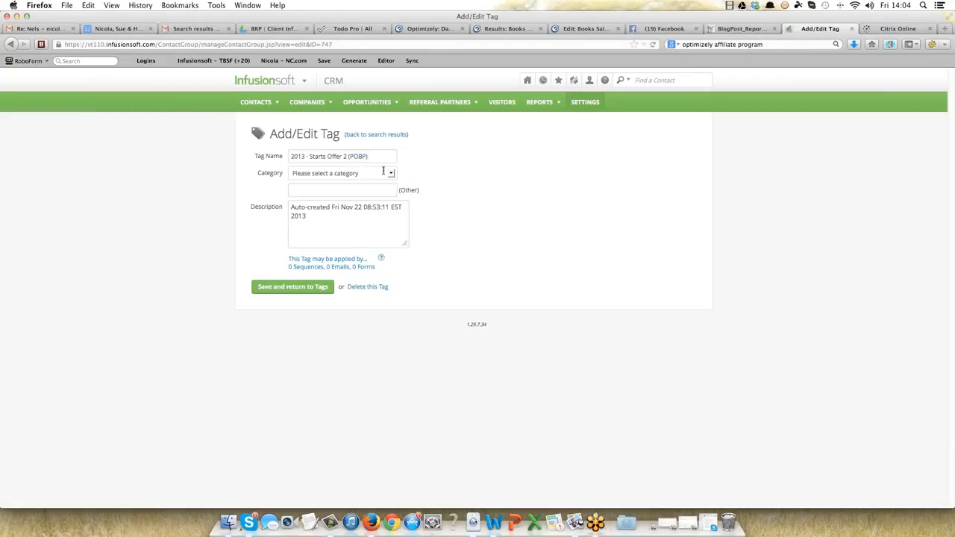
pyautogui.click(391, 174)
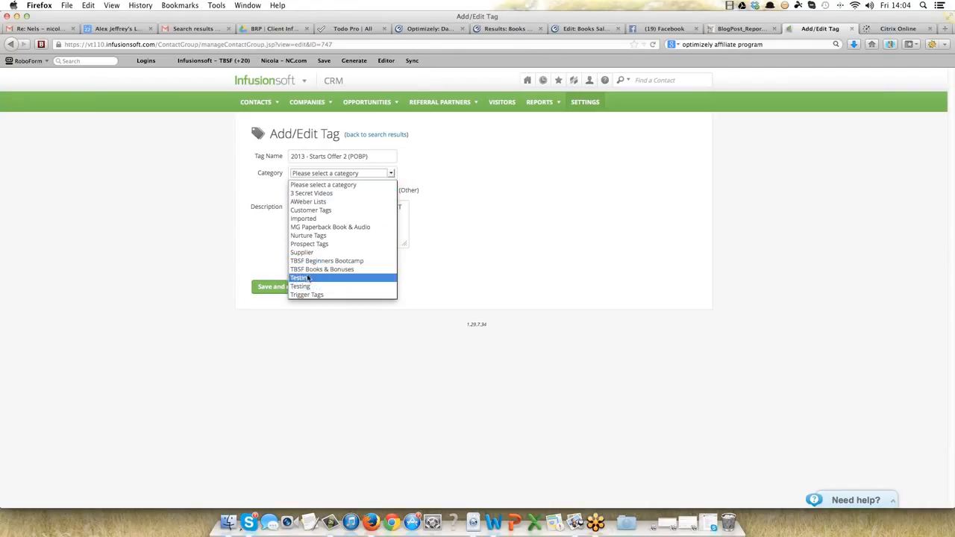
pyautogui.press('Up')
pyautogui.press('Up')
pyautogui.press('Up')
pyautogui.press('Up')
pyautogui.press('Return')
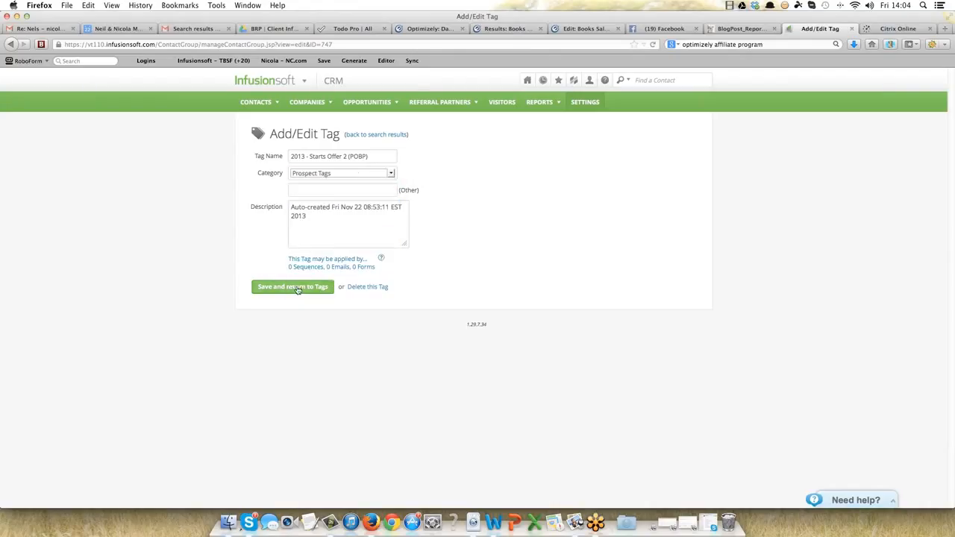
pyautogui.click(297, 290)
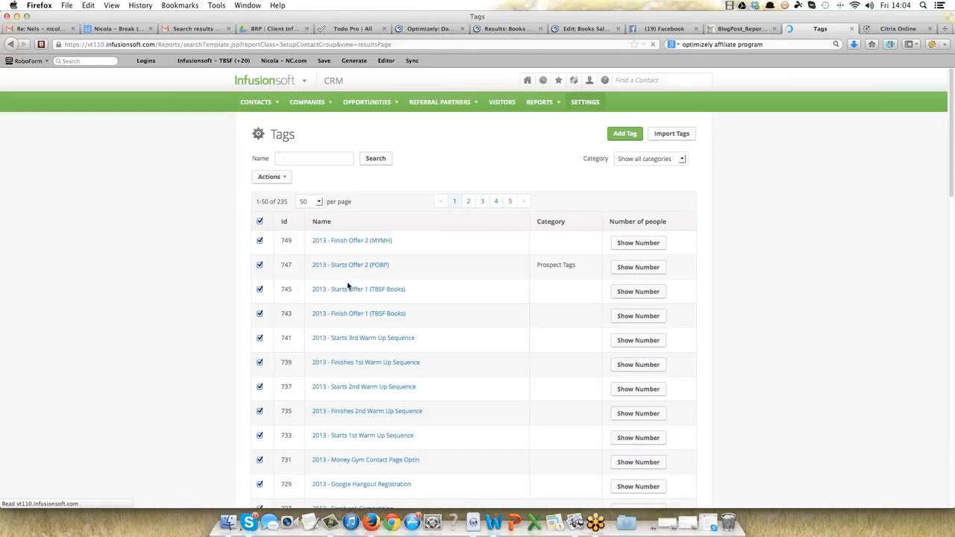
# Step: Rename the Offer 2 finish tag as 2013 - Finish Offer 2 (POBP) and save it in the Prospect Tags category
pyautogui.click(348, 241)
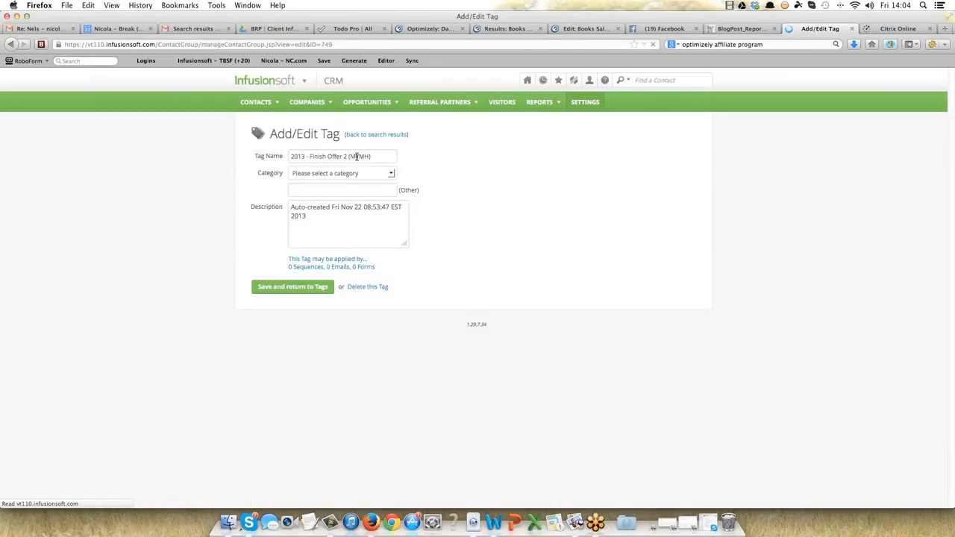
pyautogui.moveTo(348, 156); pyautogui.dragTo(369, 156)
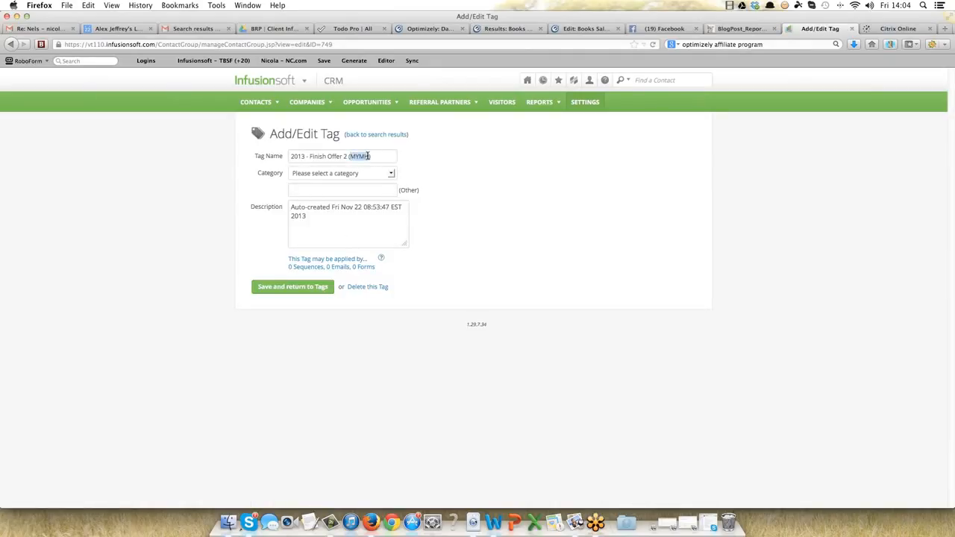
pyautogui.write('(POBP')
pyautogui.click(391, 174)
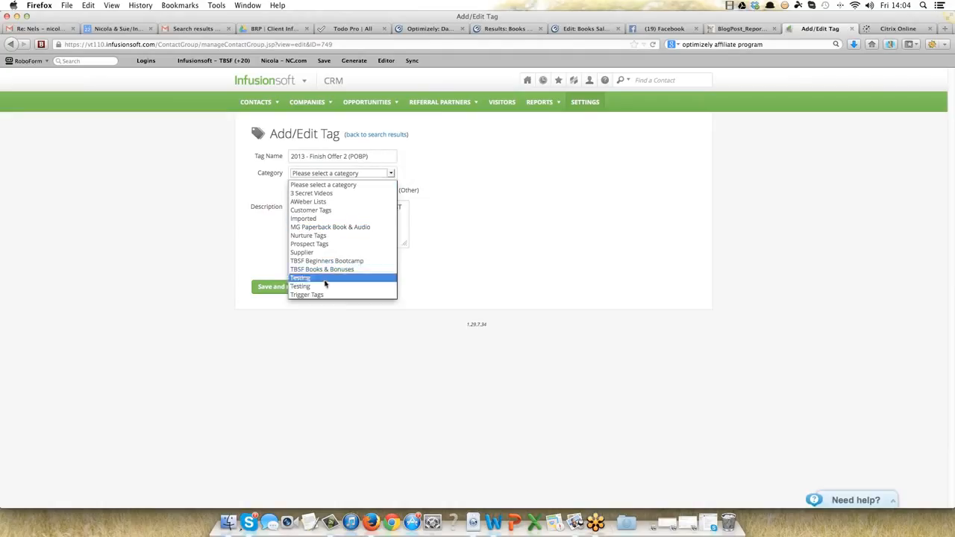
pyautogui.click(307, 245)
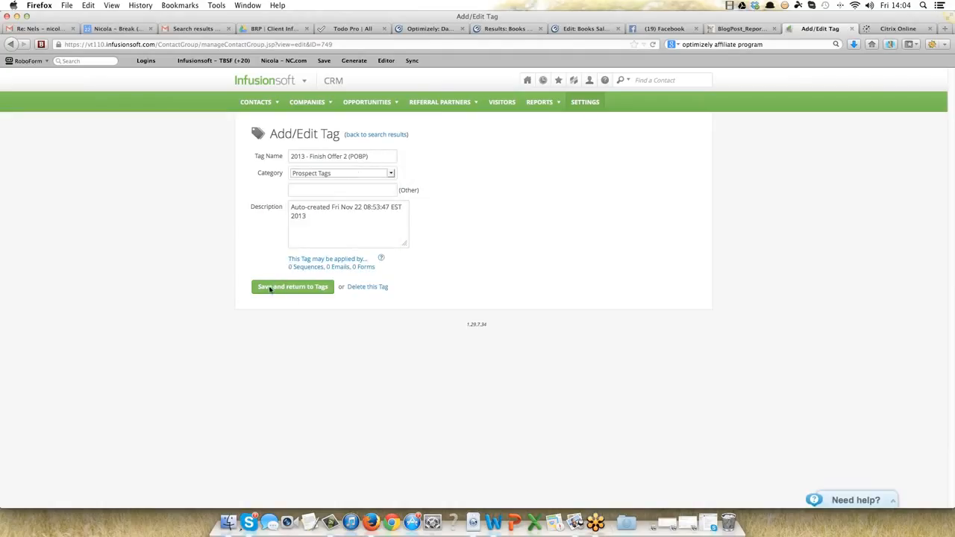
pyautogui.click(270, 289)
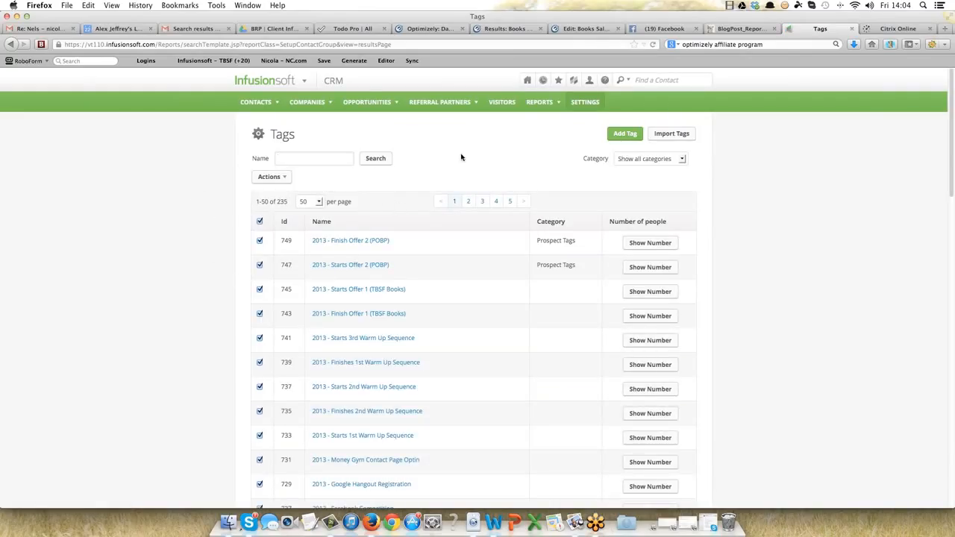
# Step: Return to the Campaign Builder list and reopen the 2013 - Multi-Offer Campaign
pyautogui.click(306, 82)
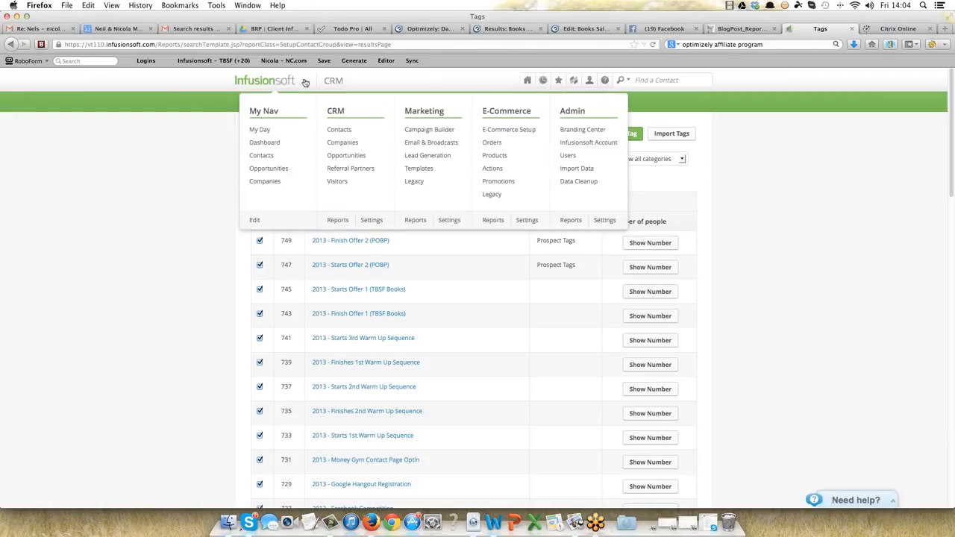
pyautogui.click(424, 131)
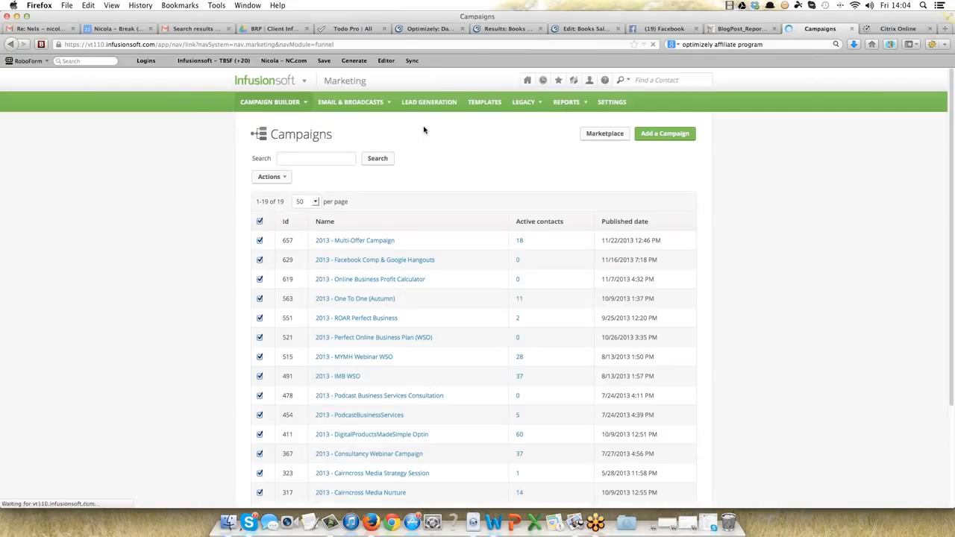
pyautogui.click(305, 82)
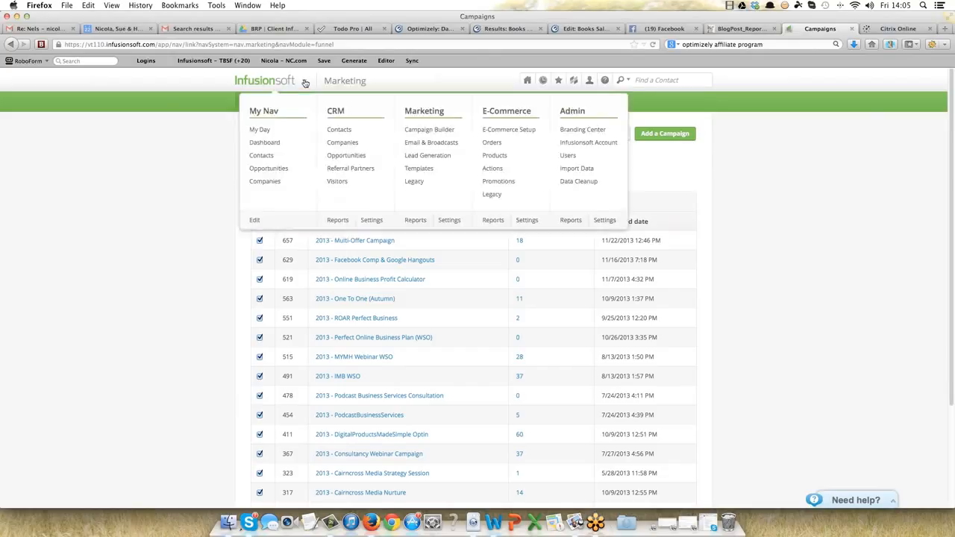
pyautogui.click(376, 241)
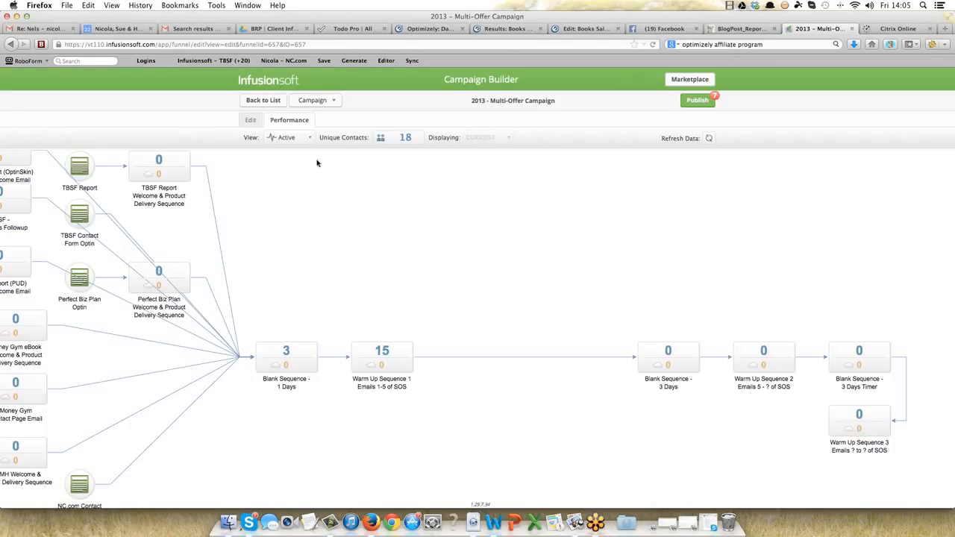
# Step: Switch the campaign to editing and spread the Offer 1 and Offer 2 sequences farther apart vertically
pyautogui.click(249, 119)
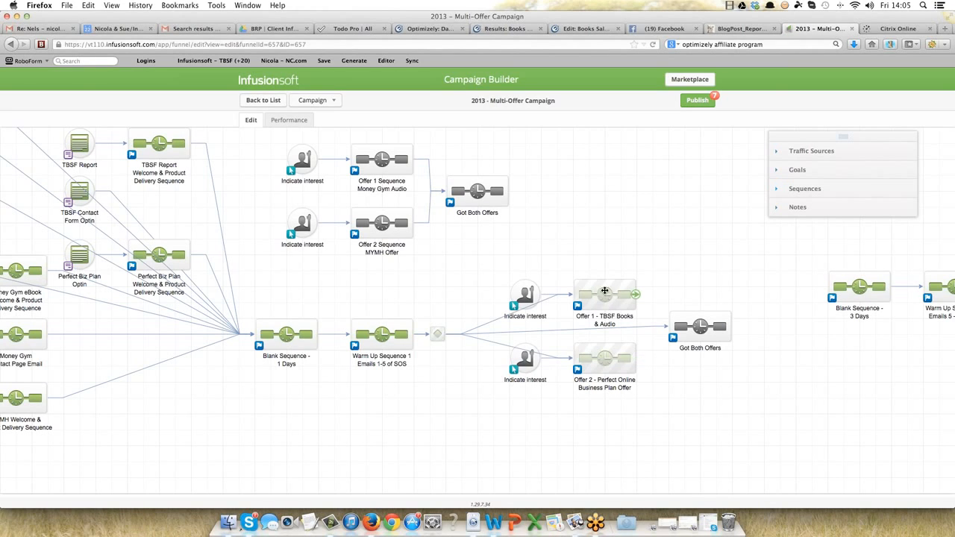
pyautogui.moveTo(605, 283); pyautogui.dragTo(605, 259)
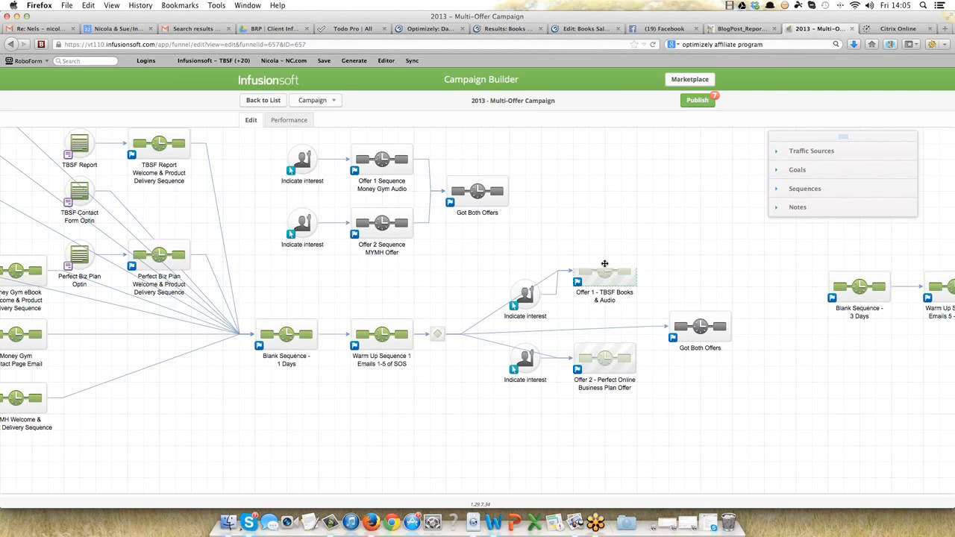
pyautogui.moveTo(606, 360); pyautogui.dragTo(606, 398)
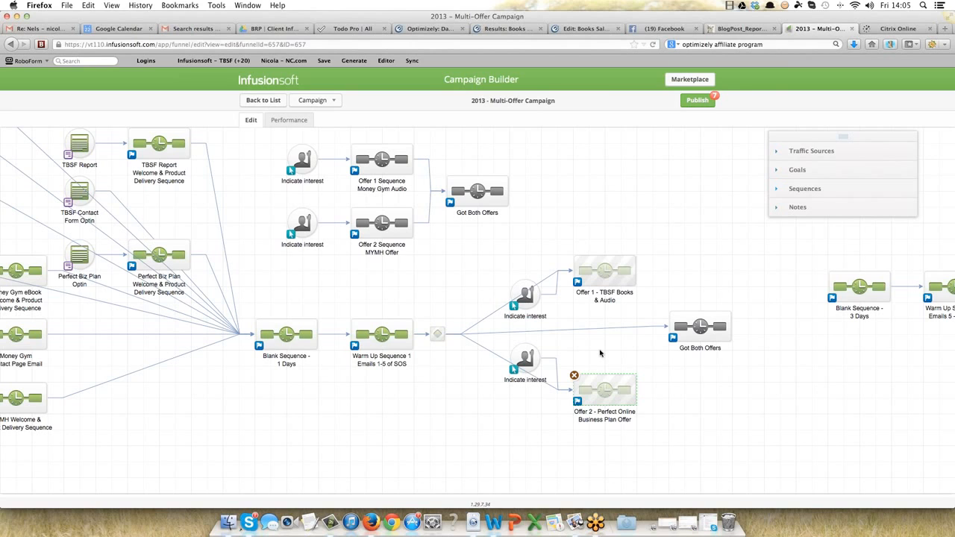
# Step: Open the decision rules after Warm Up Sequence 1 and remove both tags from Offer 2's contains condition
pyautogui.doubleClick(436, 333)
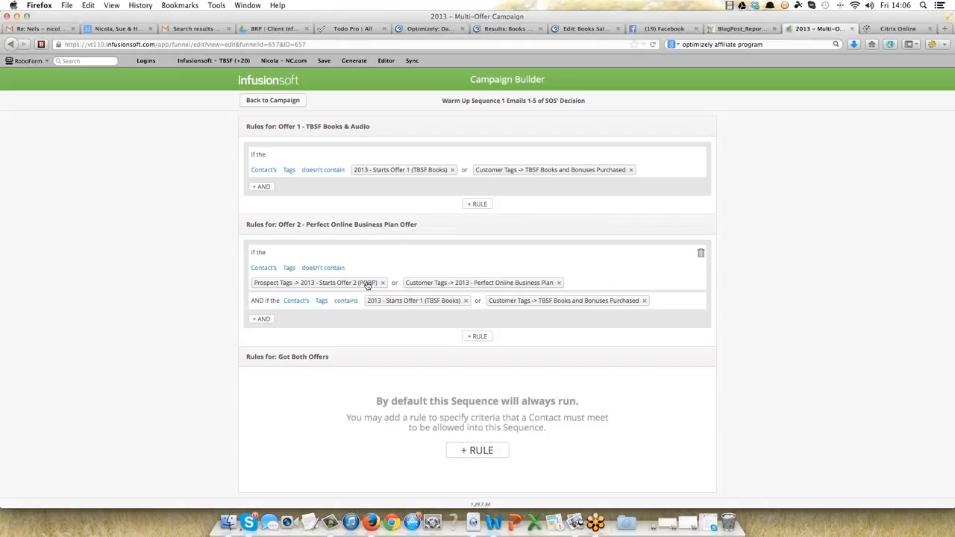
pyautogui.moveTo(476, 286)
pyautogui.click(468, 302)
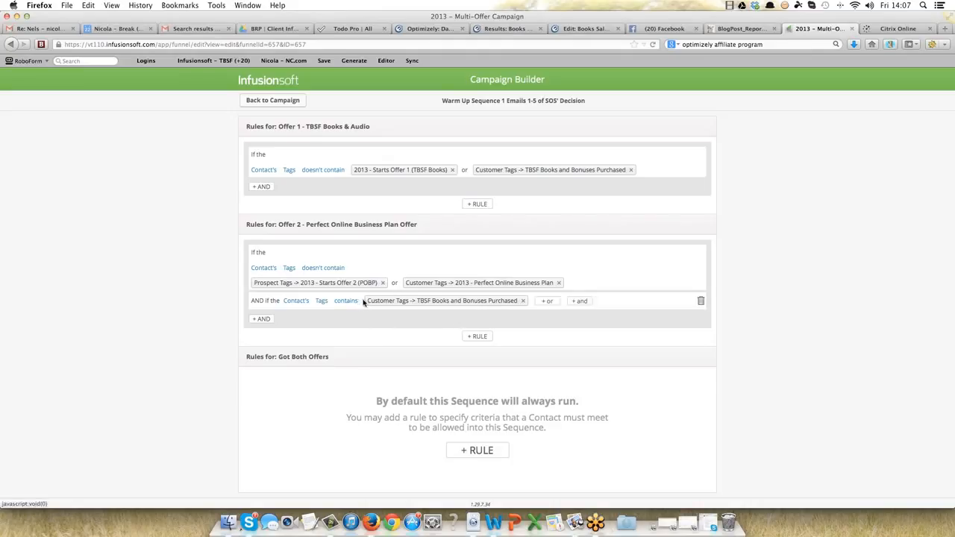
pyautogui.click(524, 301)
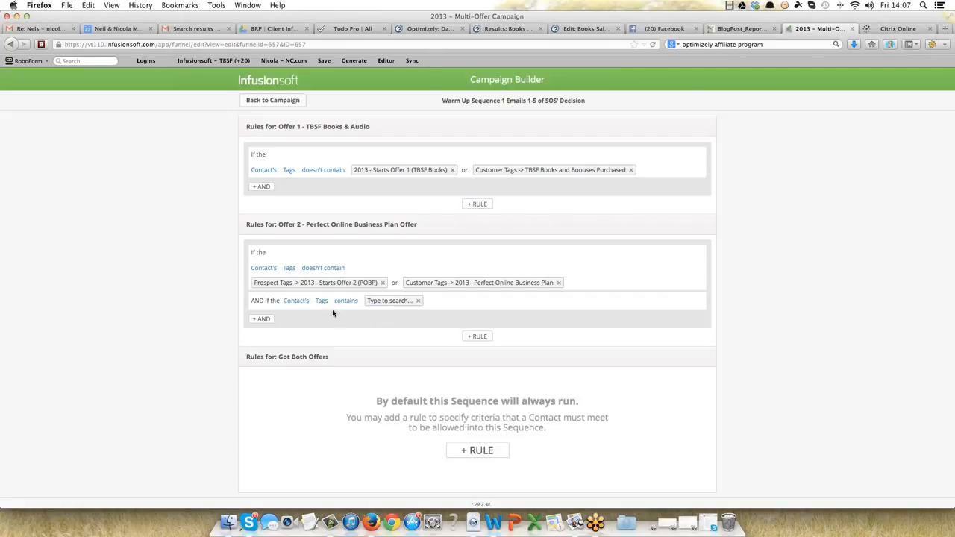
# Step: Fill Offer 2's empty contains condition with the tag 2013 - Finish Offer 1 (TBSF Books)
pyautogui.click(373, 302)
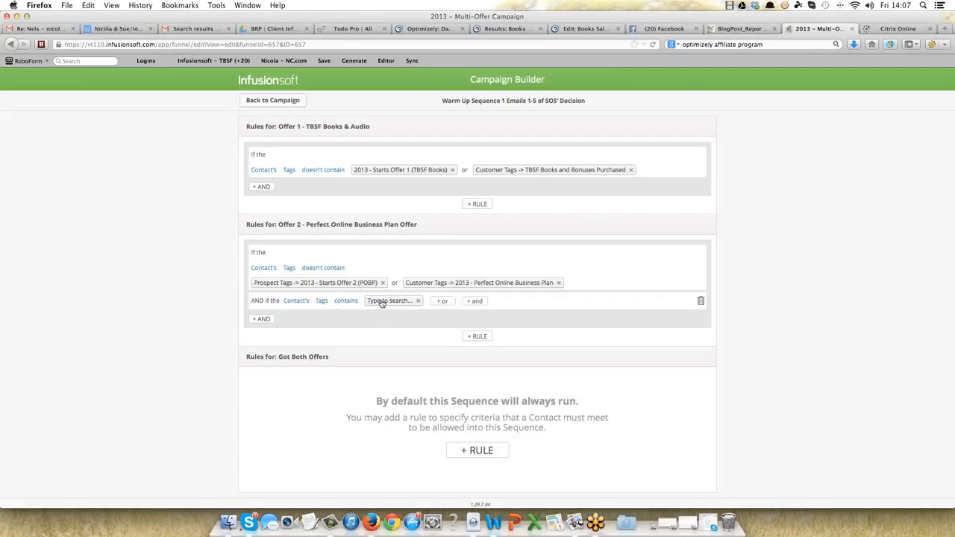
pyautogui.click(380, 300)
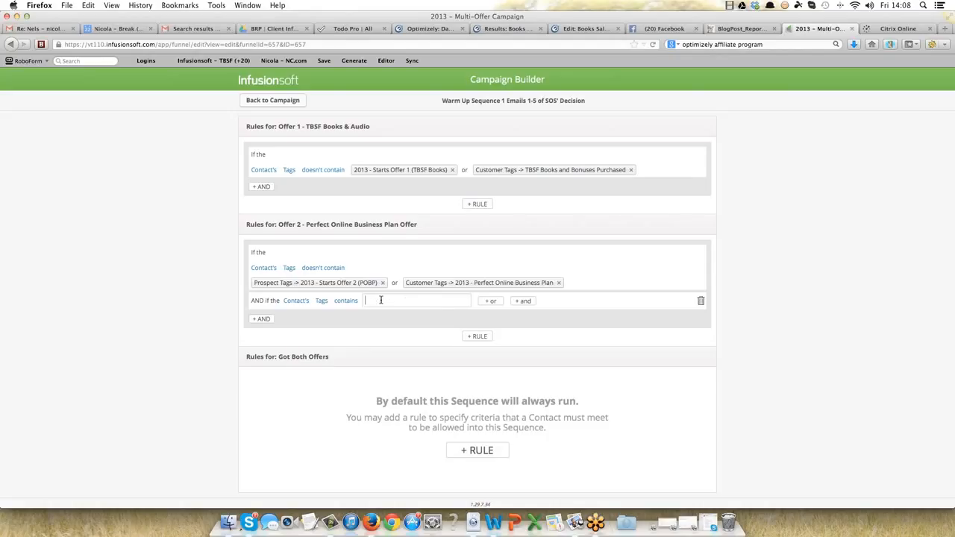
pyautogui.write('finish')
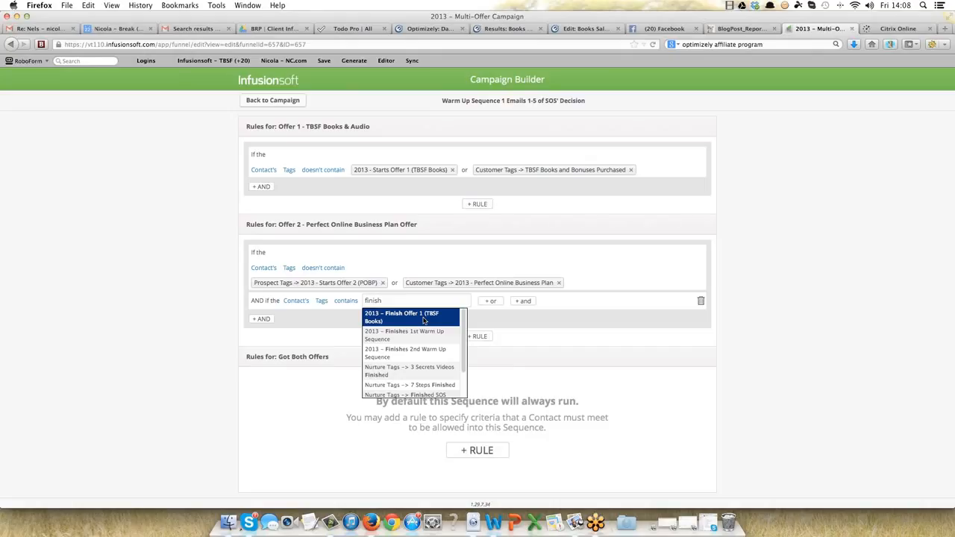
pyautogui.click(424, 320)
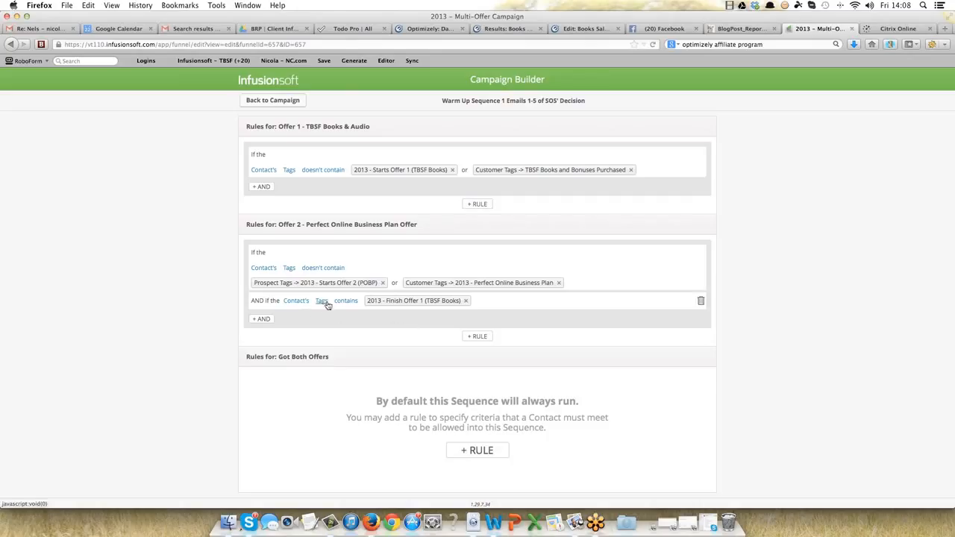
# Step: Add TBSF Books and Bonuses Purchased from the Customer Tags as an OR alternative in Offer 2's contains condition
pyautogui.moveTo(396, 304)
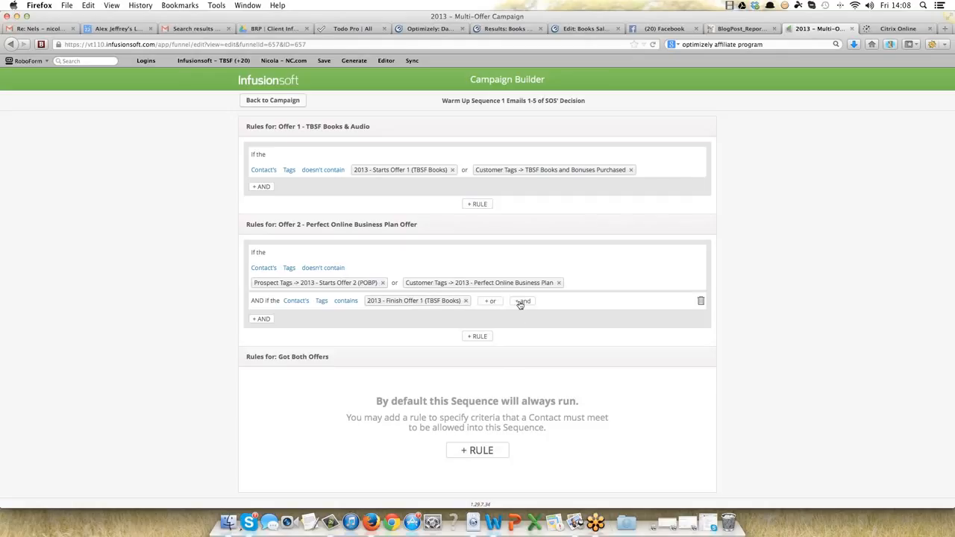
pyautogui.click(491, 301)
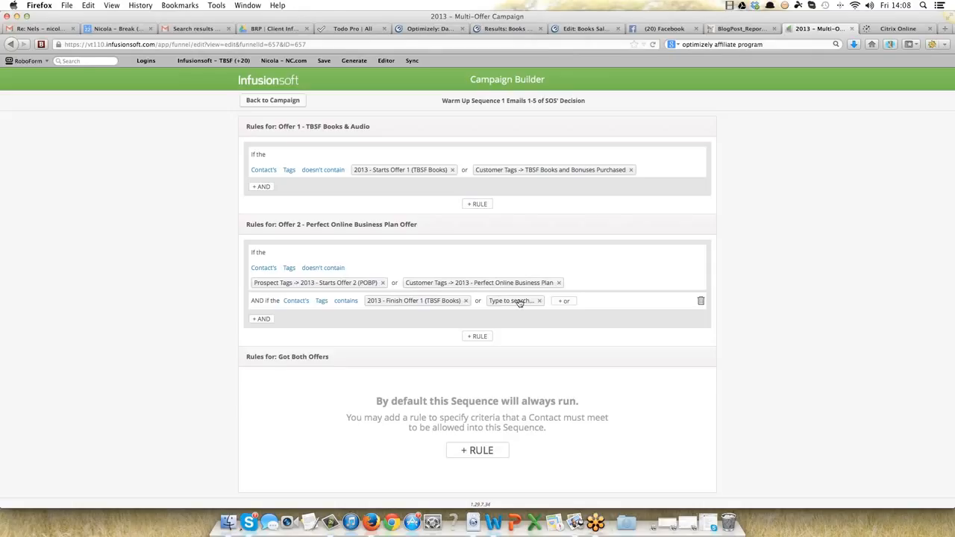
pyautogui.click(519, 300)
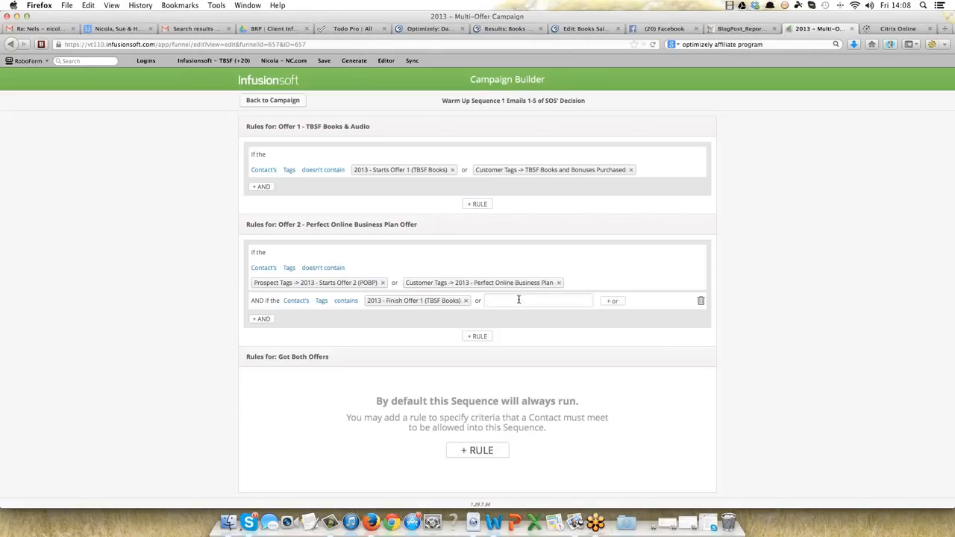
pyautogui.write('tbsf')
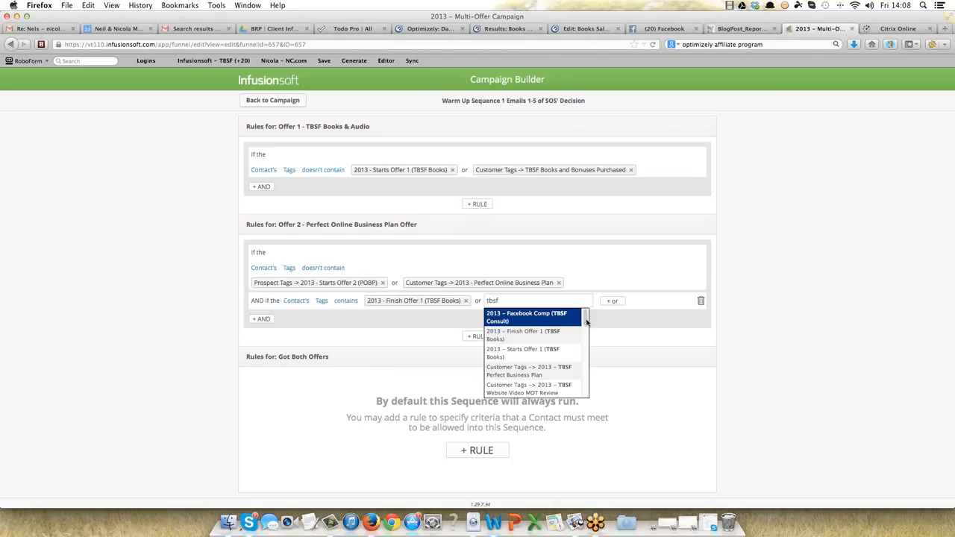
pyautogui.moveTo(587, 321); pyautogui.dragTo(575, 350)
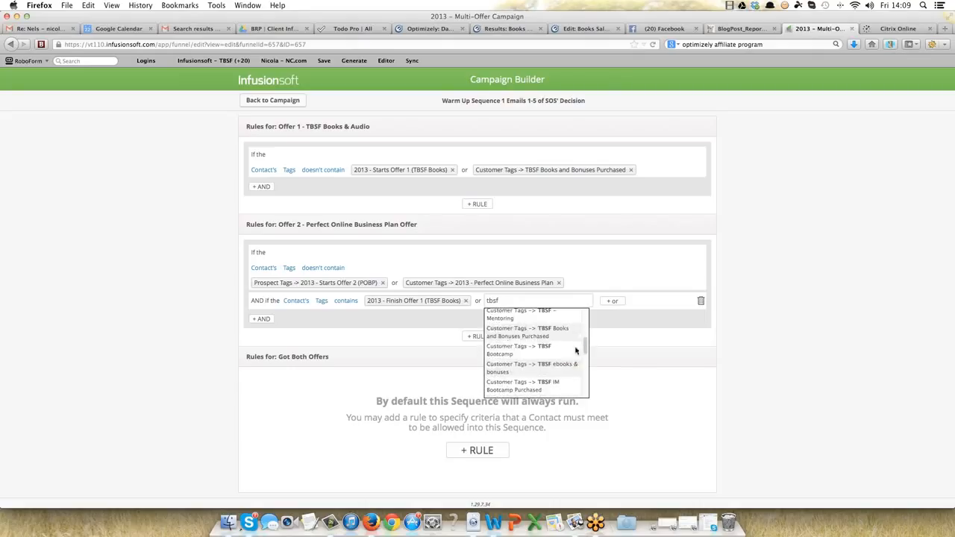
pyautogui.click(556, 336)
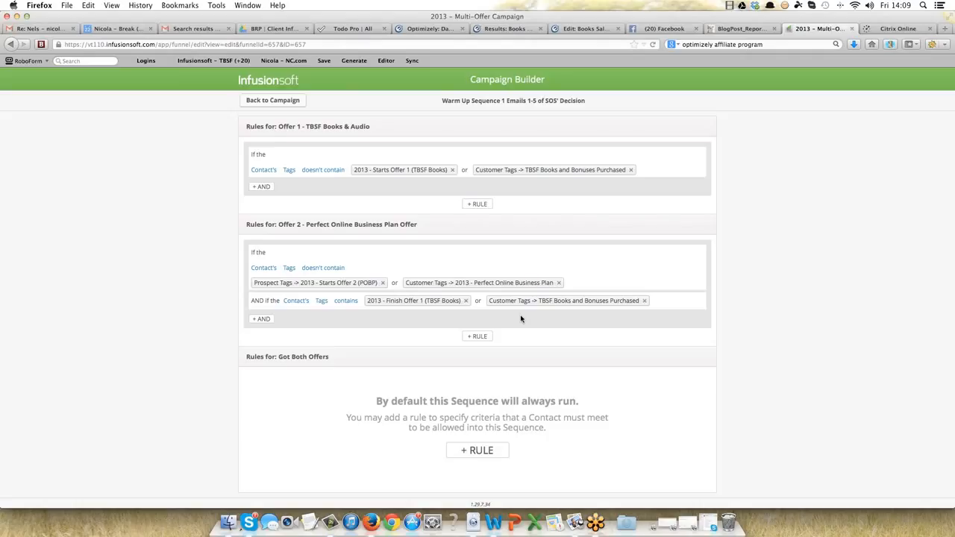
# Step: Add a rule for Got Both Offers that checks what the contact's tags contain
pyautogui.click(471, 449)
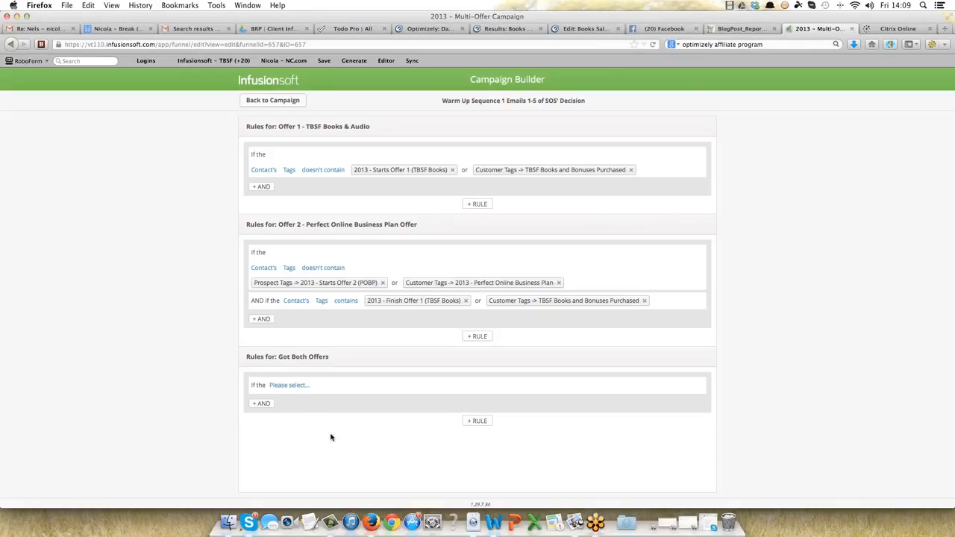
pyautogui.click(288, 385)
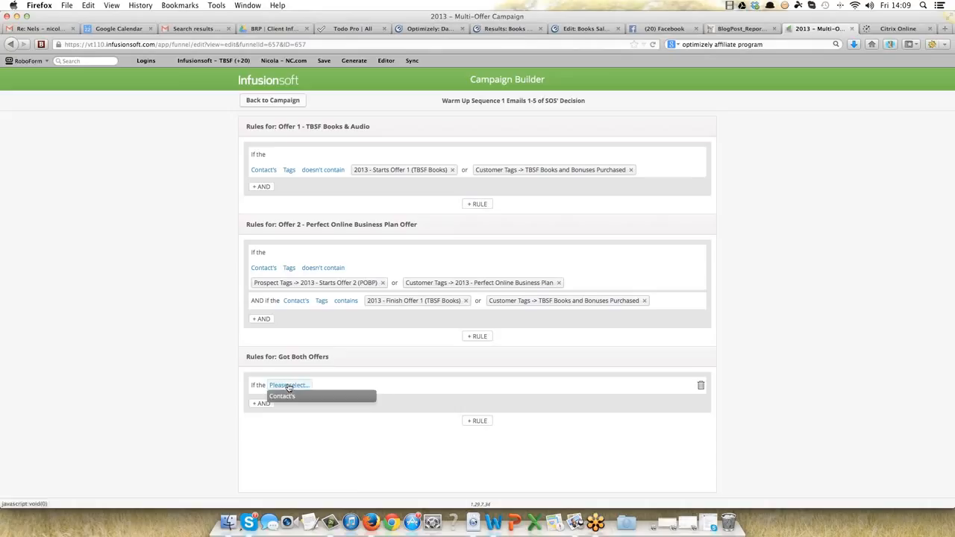
pyautogui.click(282, 397)
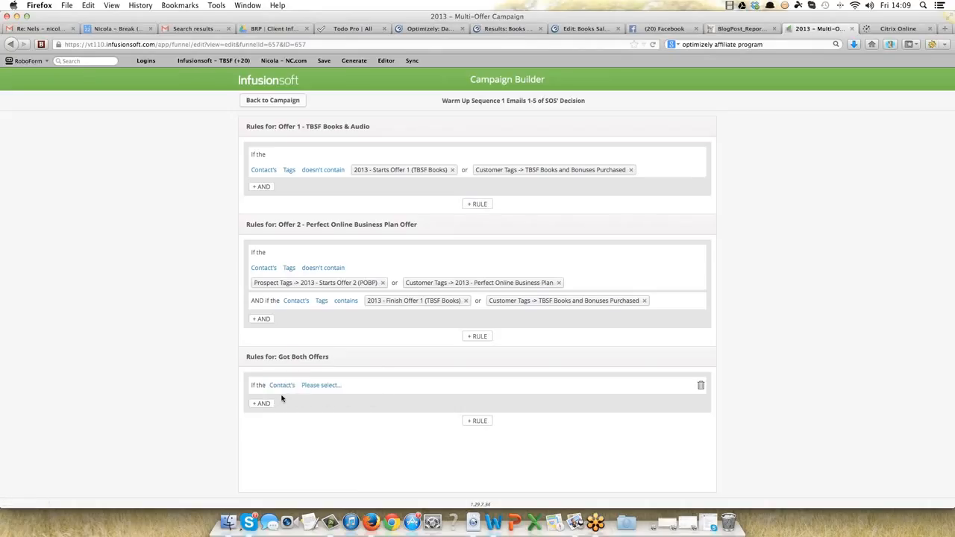
pyautogui.click(319, 386)
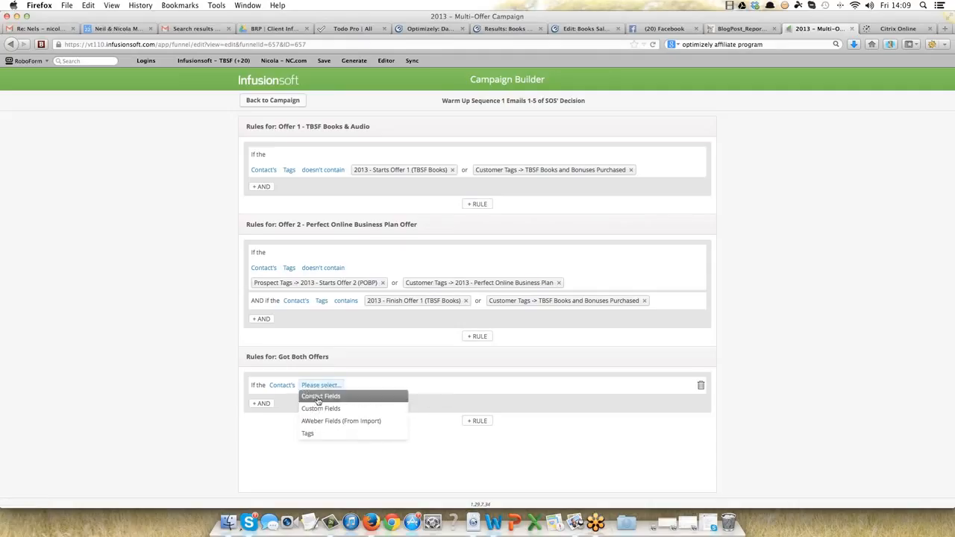
pyautogui.click(311, 433)
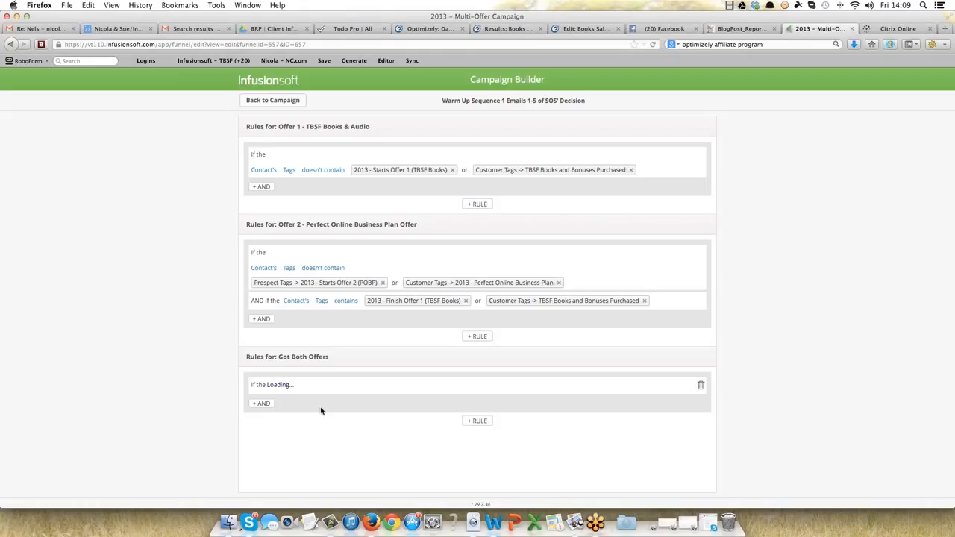
pyautogui.click(337, 386)
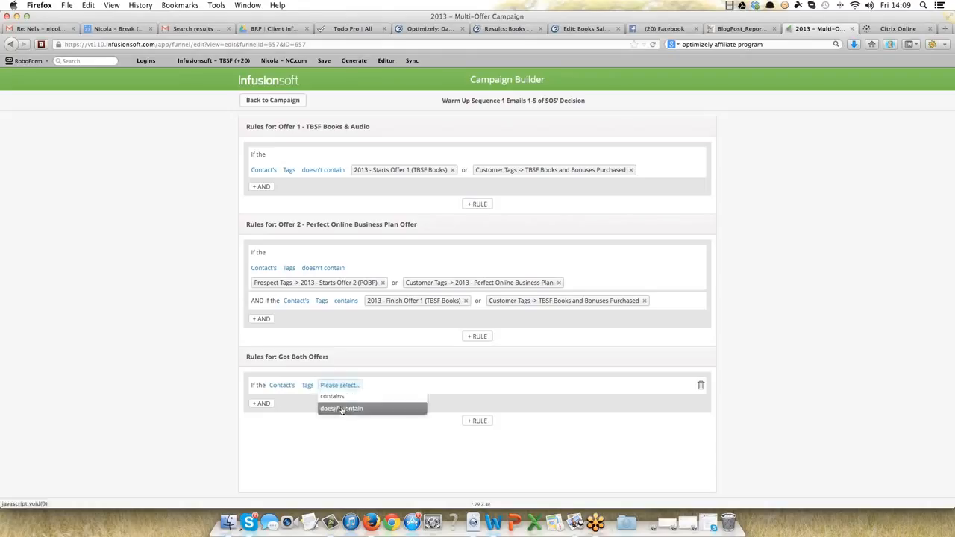
pyautogui.click(338, 397)
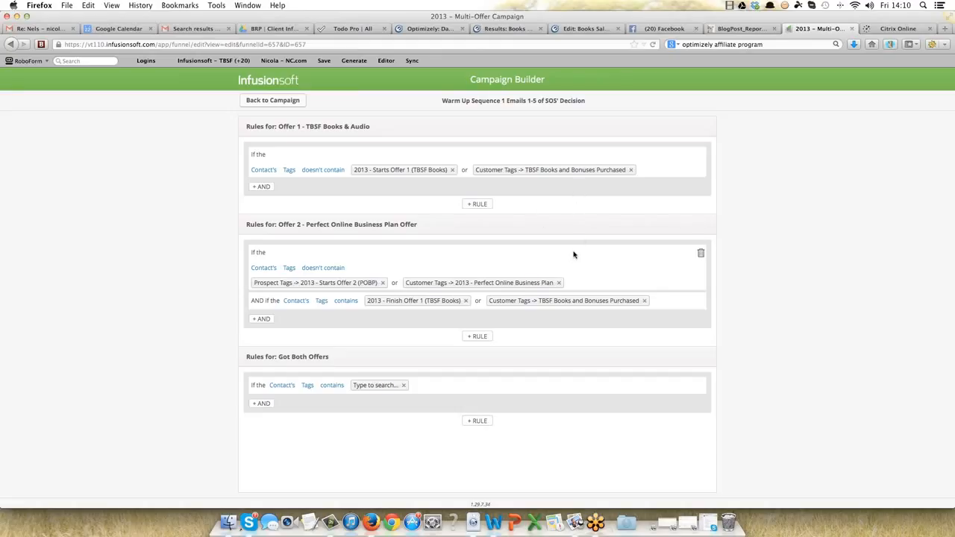
# Step: Set the Got Both Offers rule to look for the tag 2013 - Finish Offer 1 (TBSF Books)
pyautogui.click(368, 384)
pyautogui.click(368, 384)
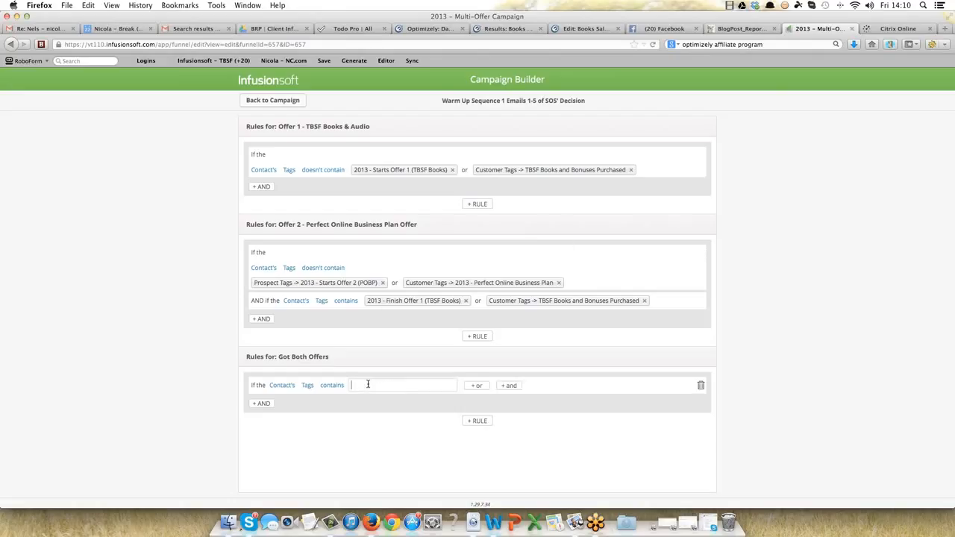
pyautogui.write('finish')
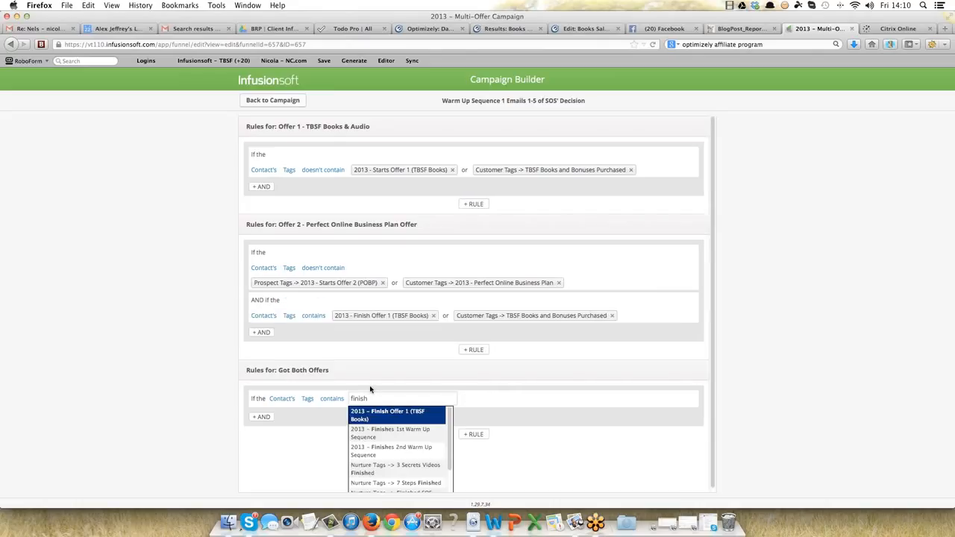
pyautogui.click(386, 416)
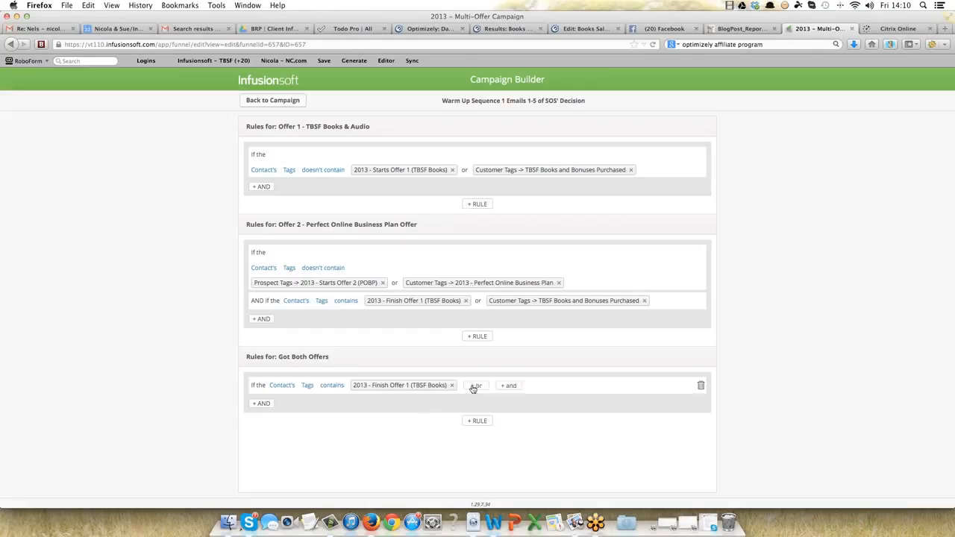
# Step: Require the prospect tag 2013 - Finish Offer 2 (POBP) as an AND tag in the Got Both Offers rule
pyautogui.click(507, 387)
pyautogui.click(499, 384)
pyautogui.write('finish')
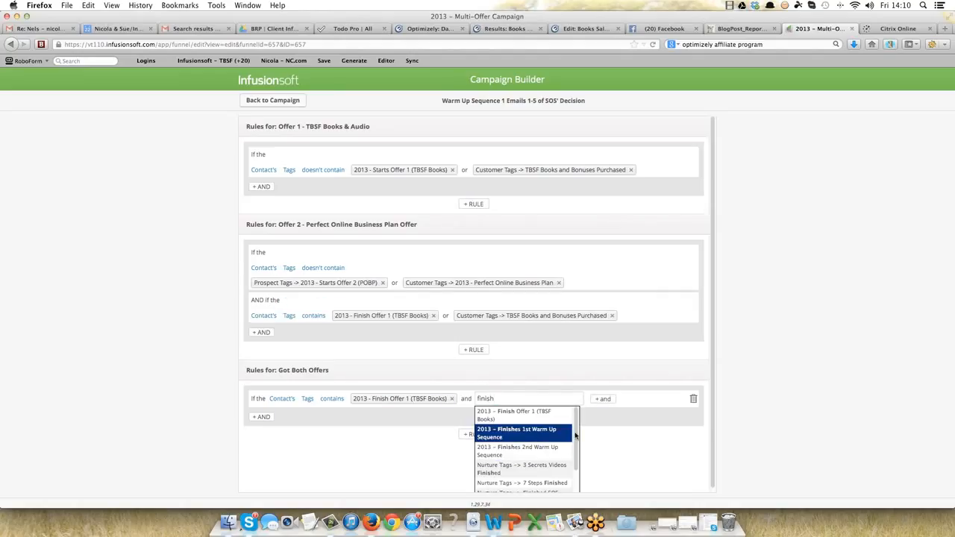
pyautogui.moveTo(576, 435); pyautogui.dragTo(576, 480)
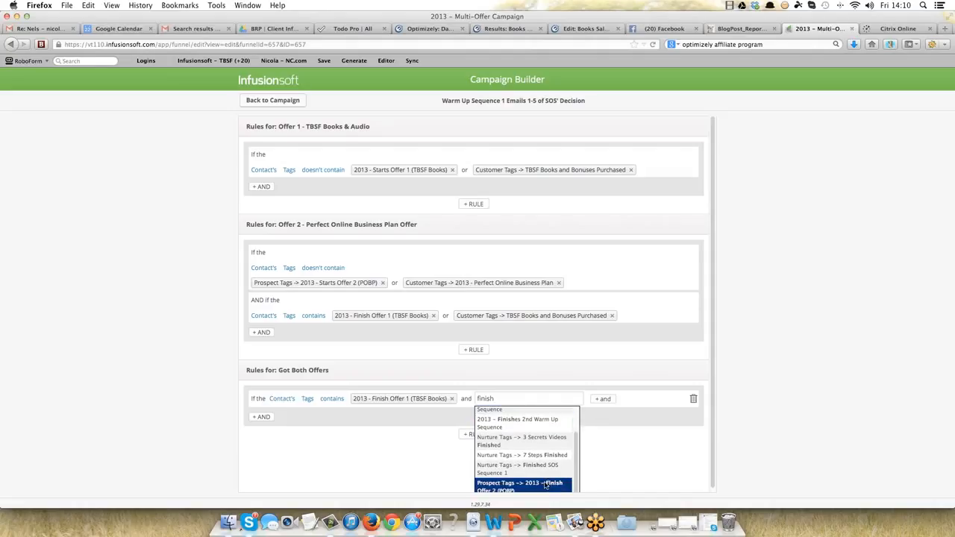
pyautogui.click(545, 486)
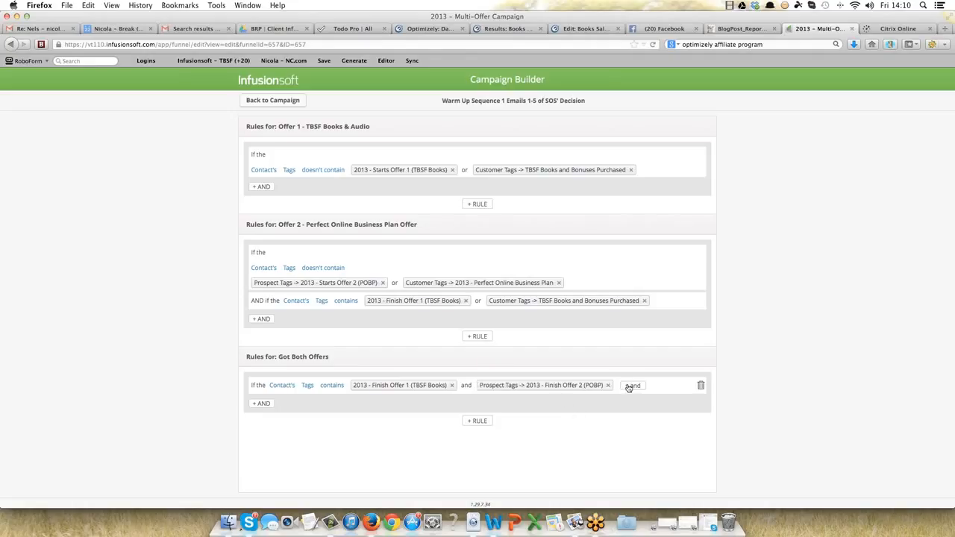
pyautogui.click(628, 388)
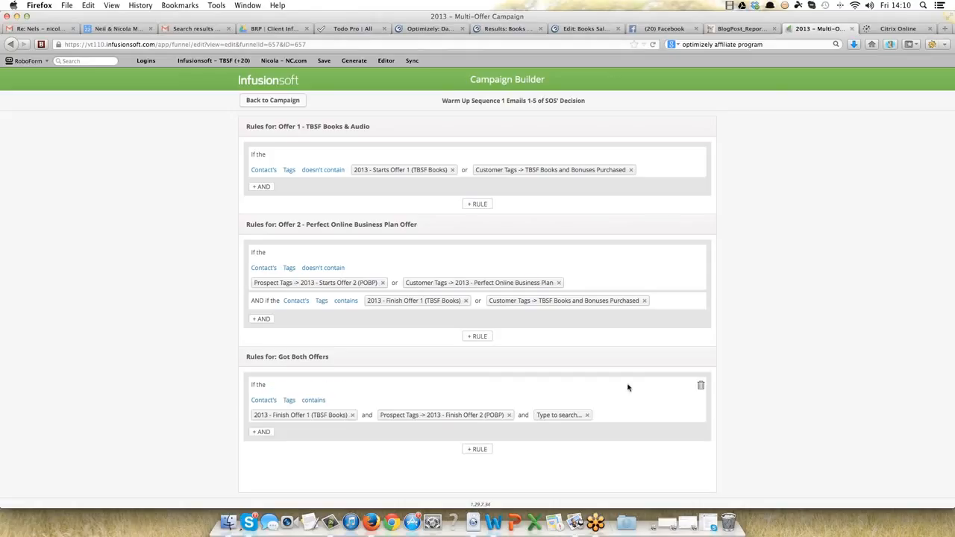
pyautogui.click(563, 418)
pyautogui.click(587, 418)
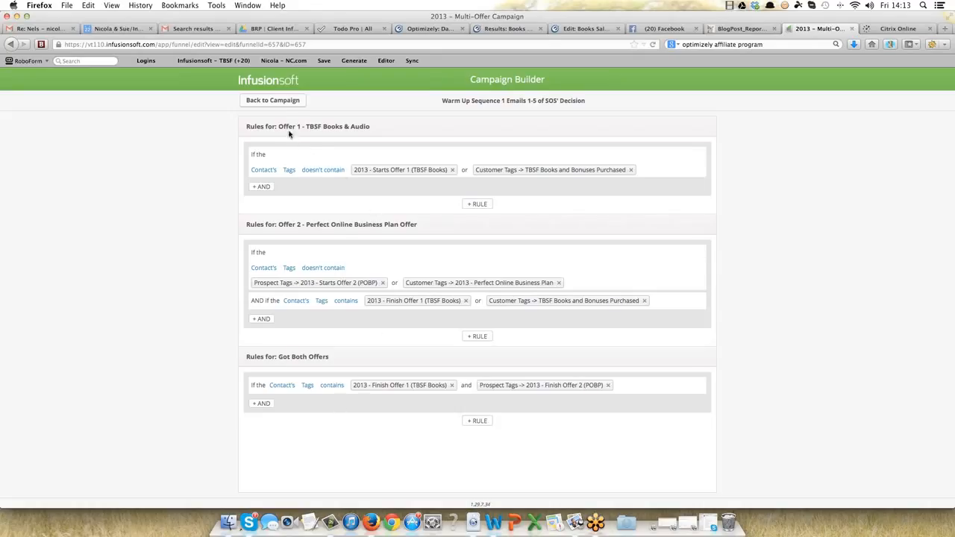
# Step: Leave the decision rules and the campaign, and open the Products list in E-Commerce
pyautogui.click(273, 101)
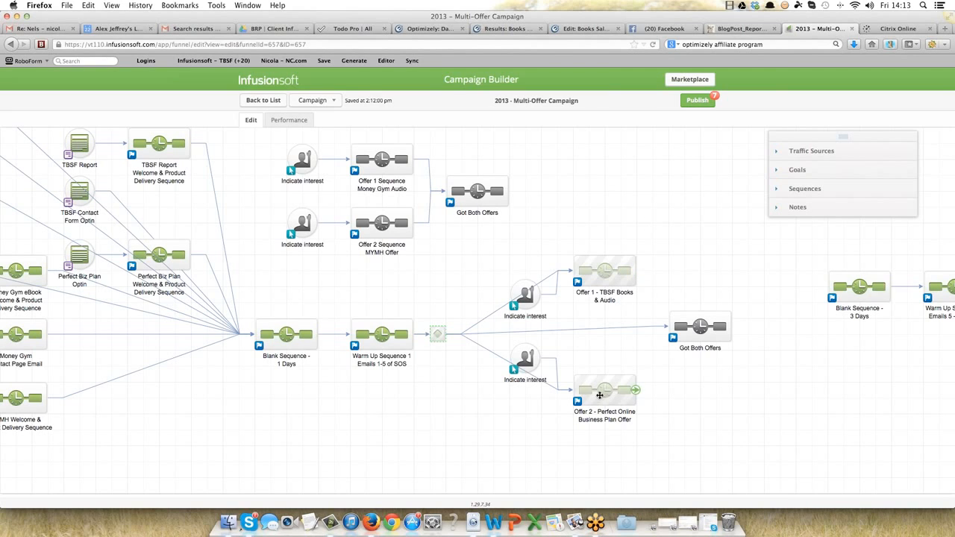
pyautogui.click(268, 101)
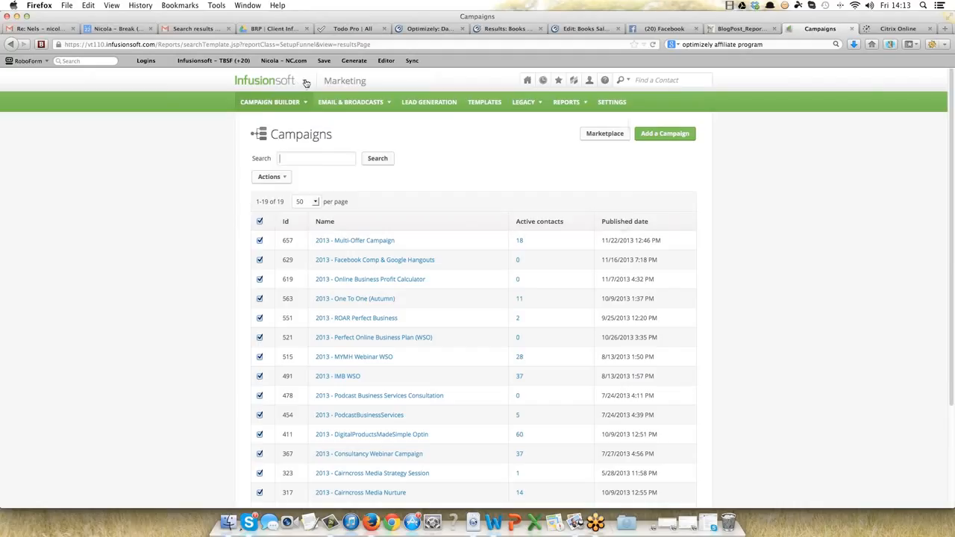
pyautogui.moveTo(306, 83)
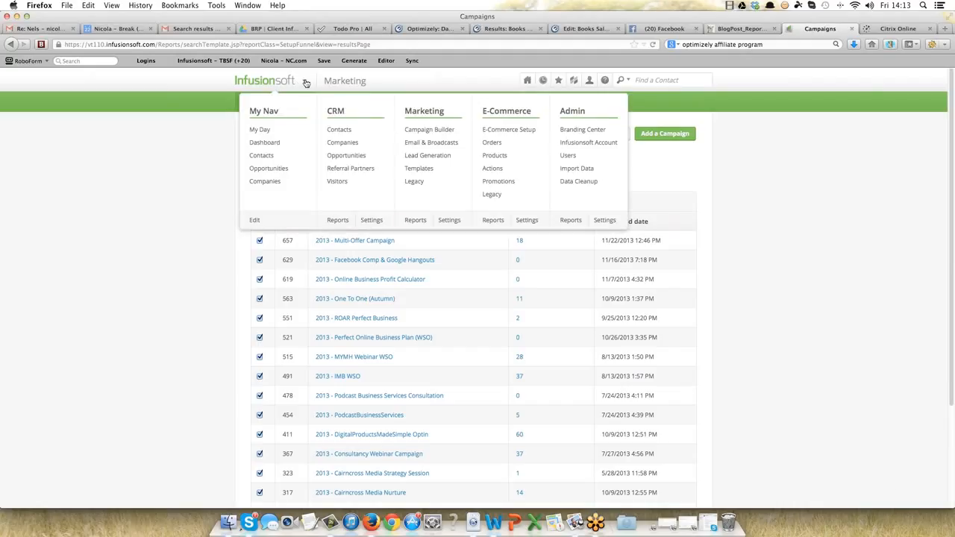
pyautogui.click(493, 159)
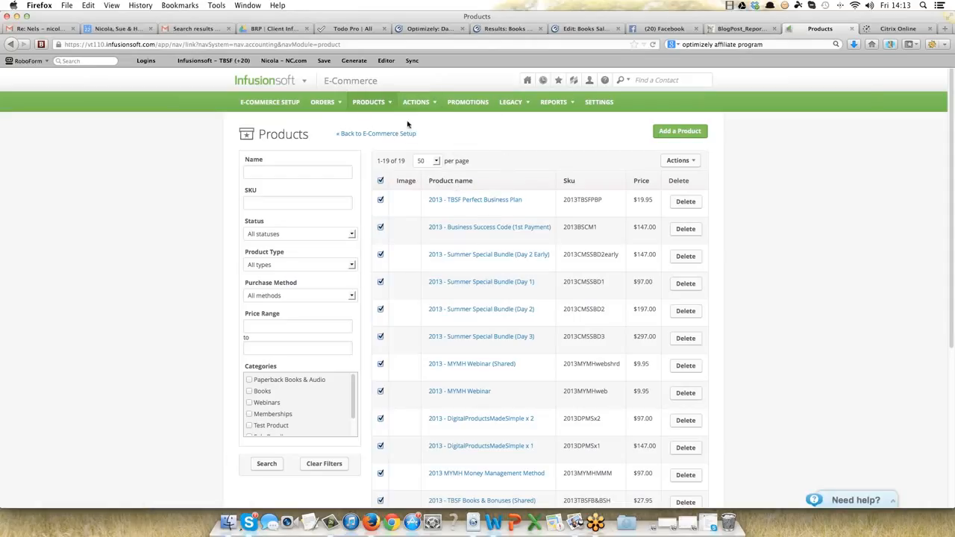
# Step: Open the E-Commerce purchase actions and bring up the action set for the product 2013 - TBSF Perfect Business Plan
pyautogui.moveTo(431, 106)
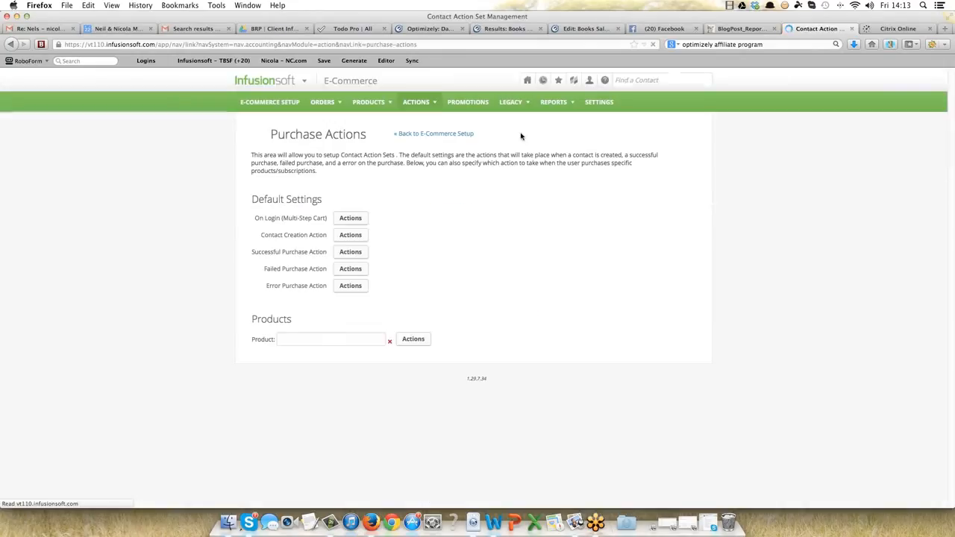
pyautogui.click(323, 340)
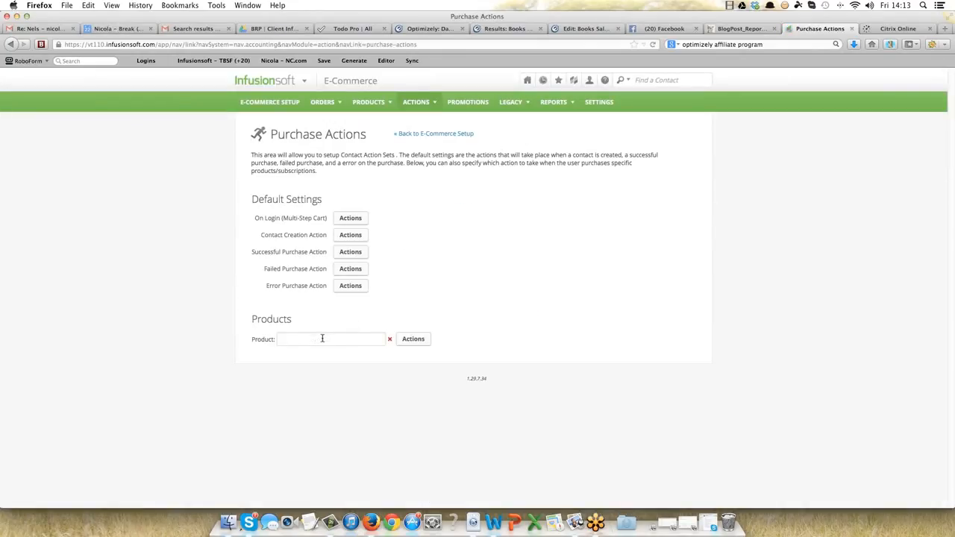
pyautogui.write('tbsf perfec')
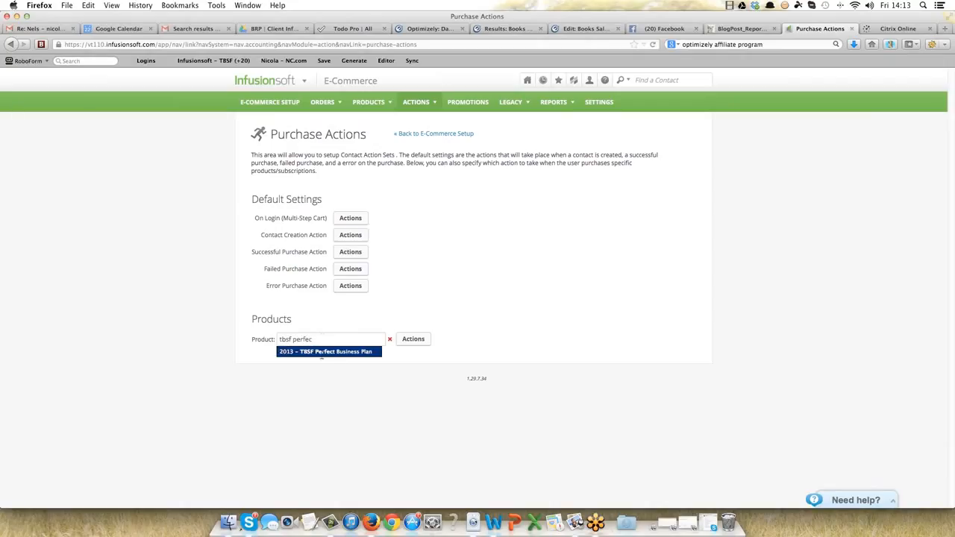
pyautogui.click(322, 353)
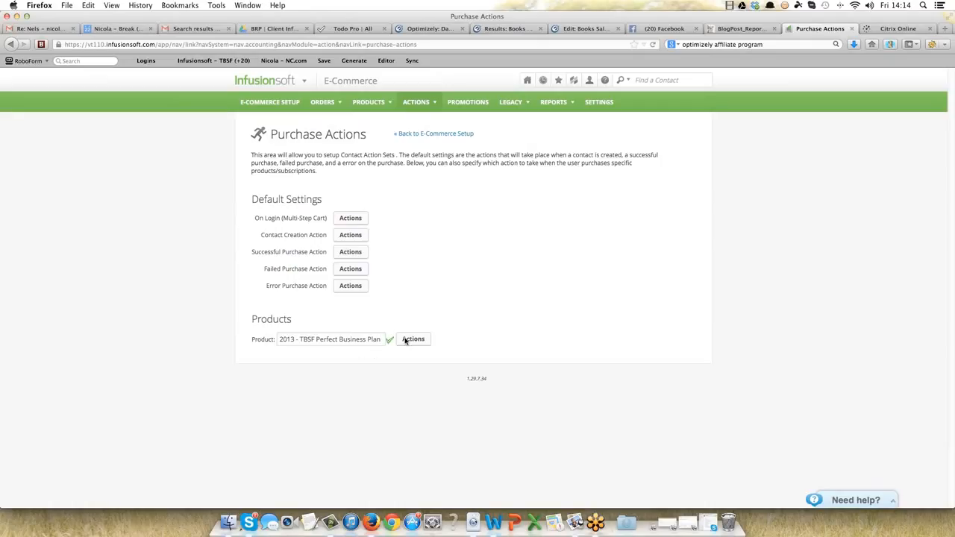
pyautogui.click(406, 341)
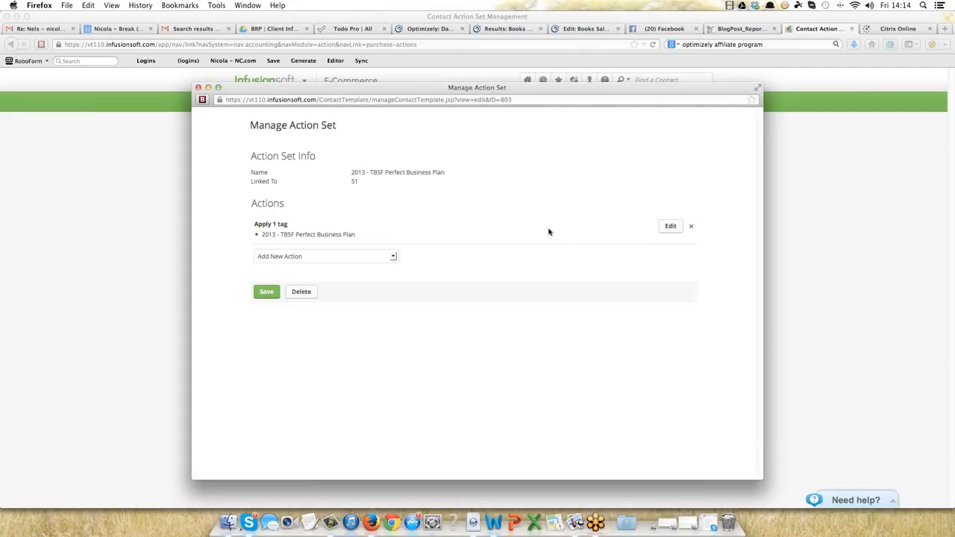
# Step: Add an action that applies the prospect tag 2013 - Finish Offer 2 (POBP), and save the Perfect Business Plan action set
pyautogui.click(394, 257)
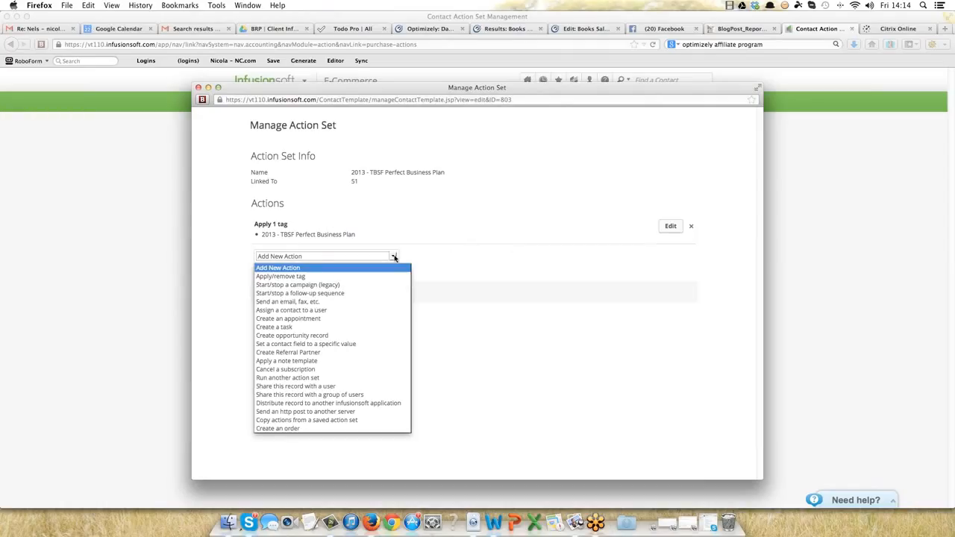
pyautogui.click(291, 278)
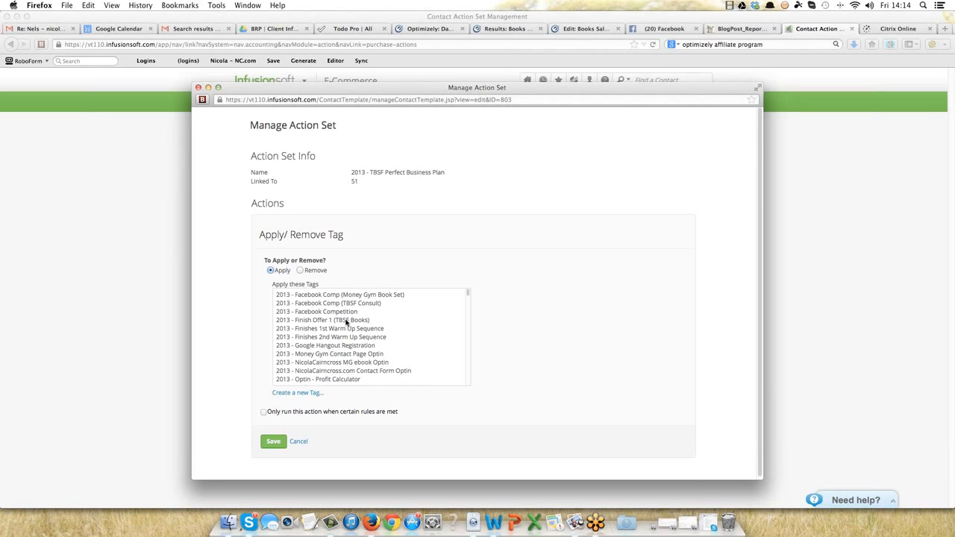
pyautogui.moveTo(469, 295); pyautogui.dragTo(468, 298)
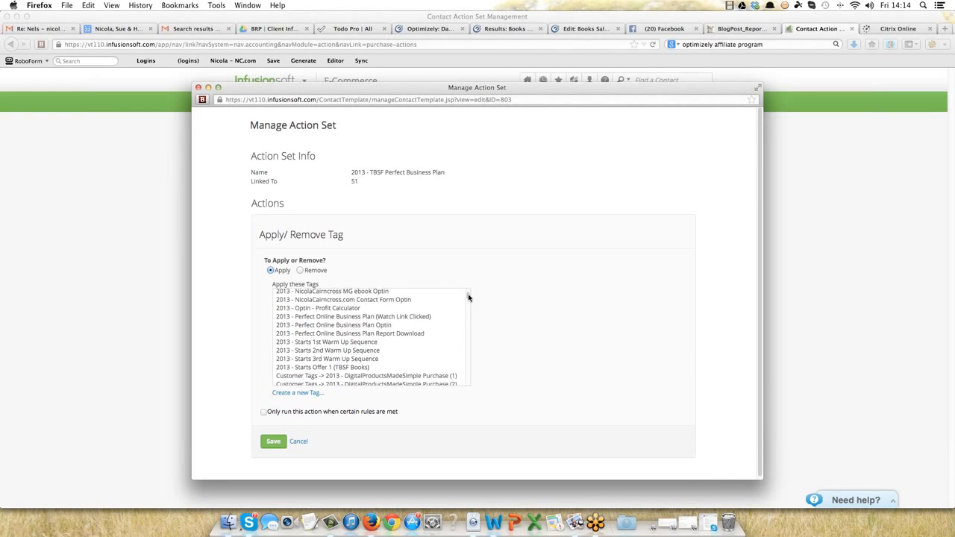
pyautogui.scroll(-1, 469, 298)
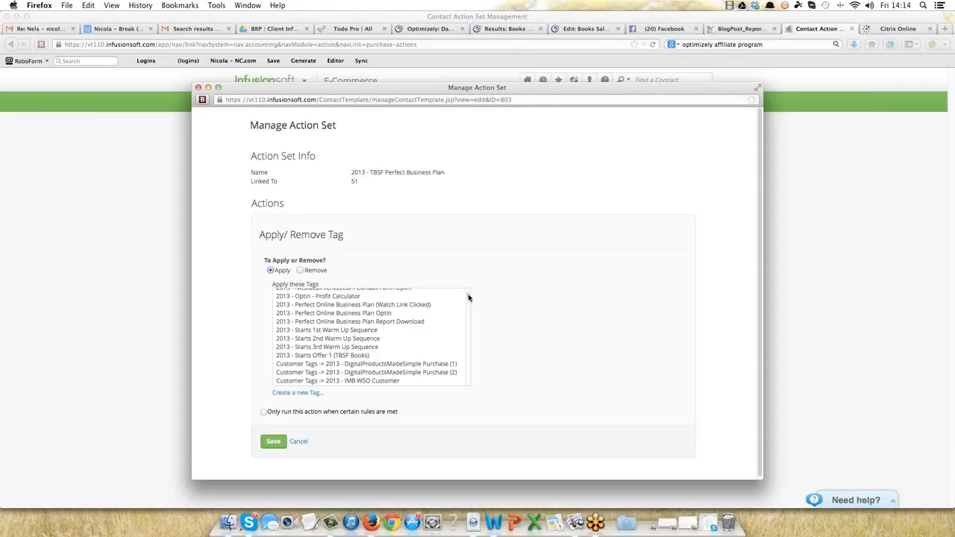
pyautogui.moveTo(469, 298); pyautogui.dragTo(468, 350)
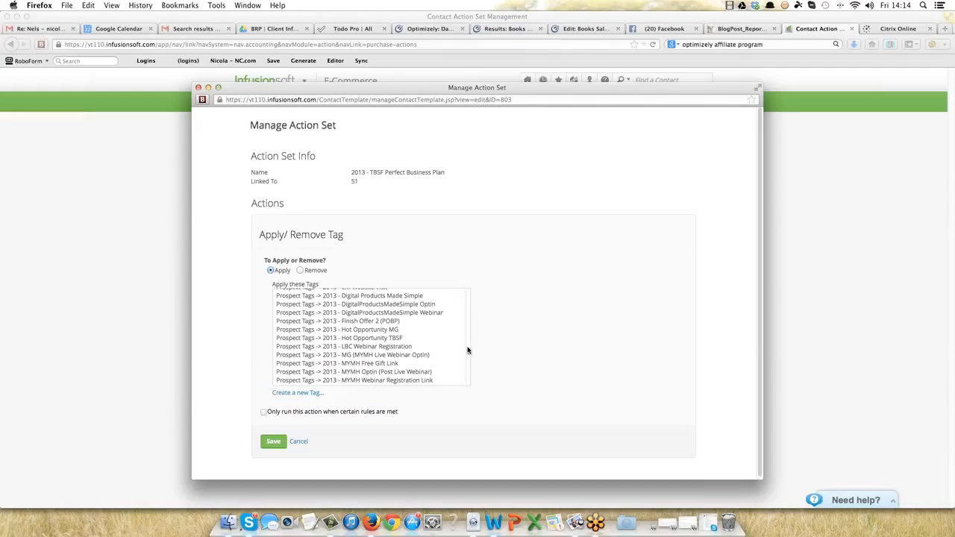
pyautogui.click(385, 322)
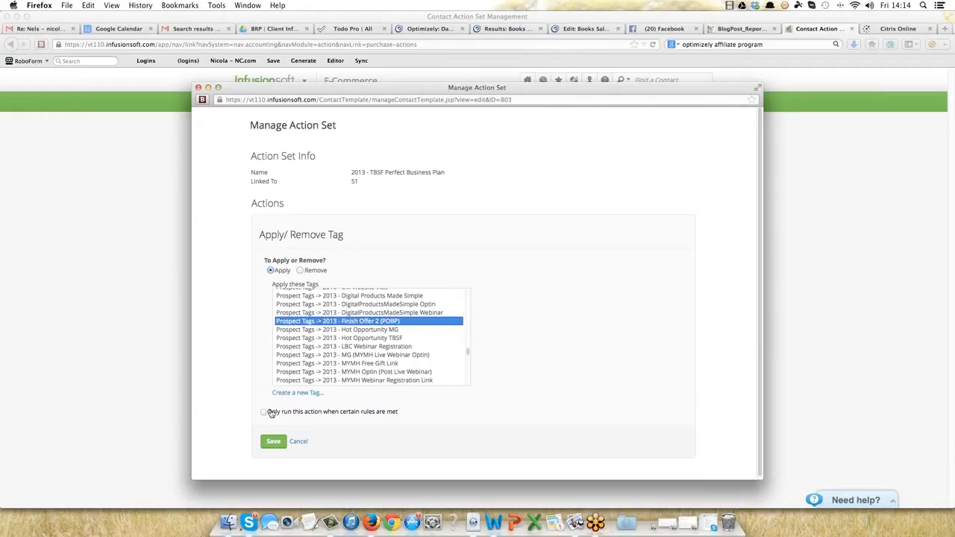
pyautogui.click(273, 442)
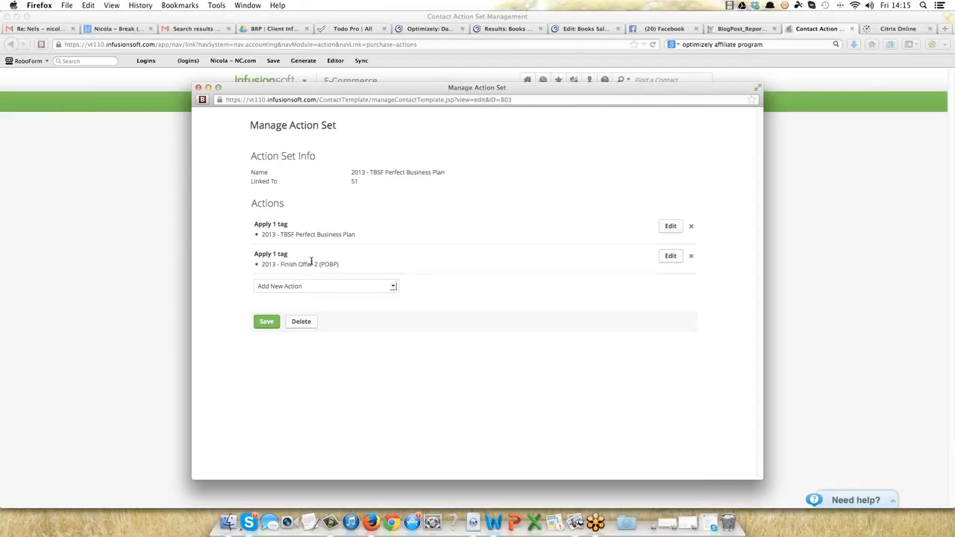
pyautogui.click(265, 321)
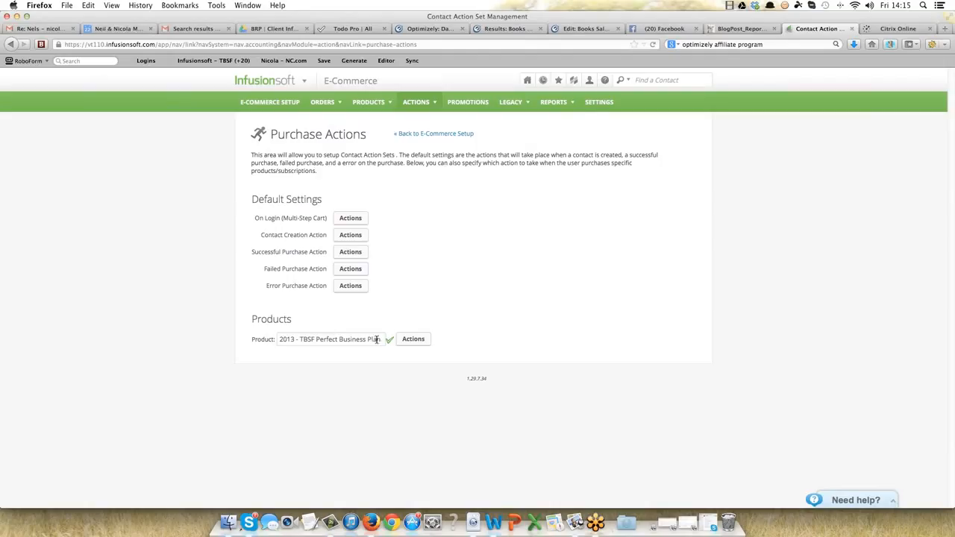
# Step: Switch the purchase actions to the product 2013 - TBSF Books & Bonuses and open its action set
pyautogui.moveTo(381, 340); pyautogui.dragTo(277, 339)
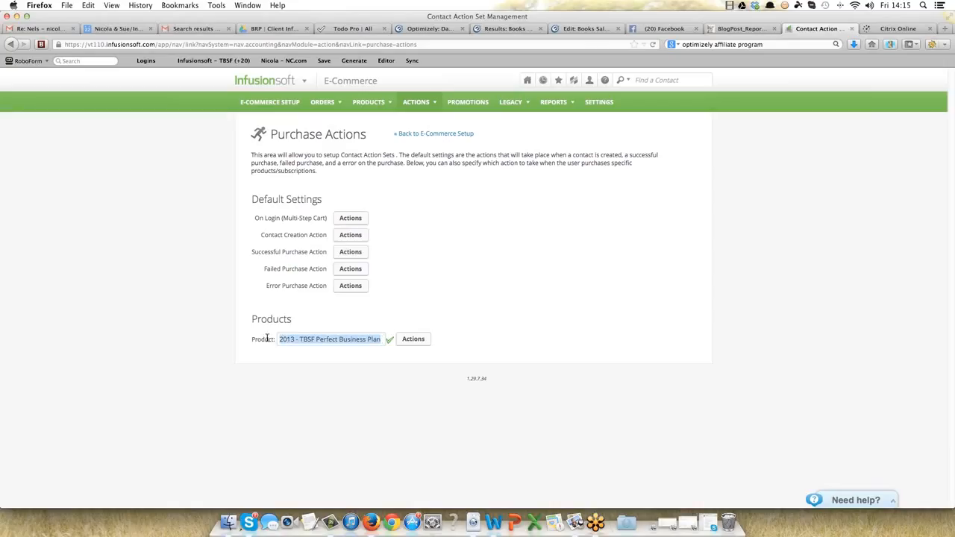
pyautogui.write('tbsf')
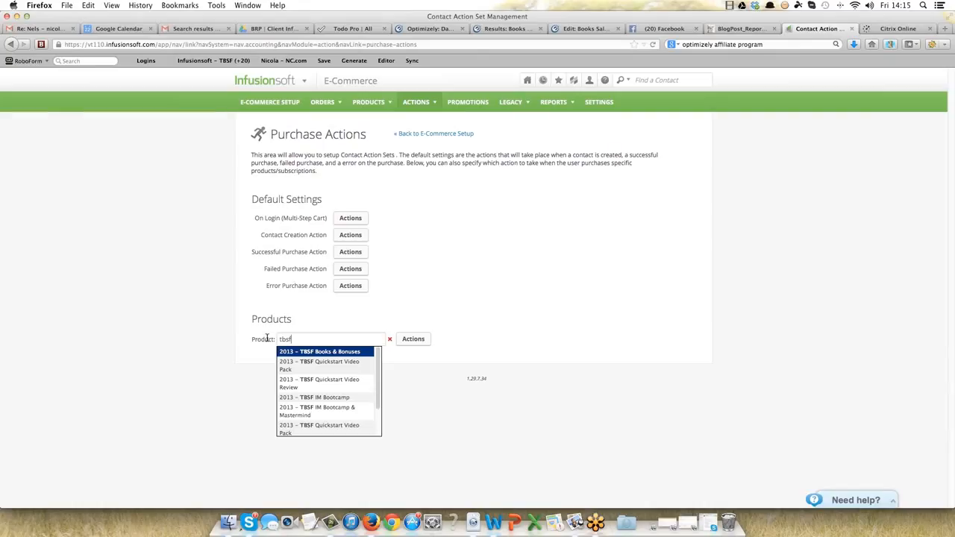
pyautogui.click(331, 353)
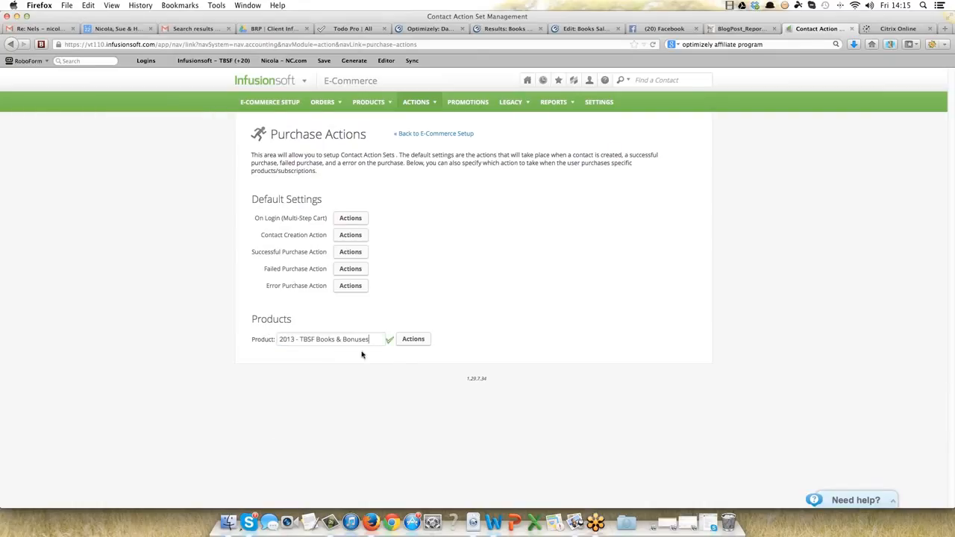
pyautogui.click(413, 341)
pyautogui.click(414, 339)
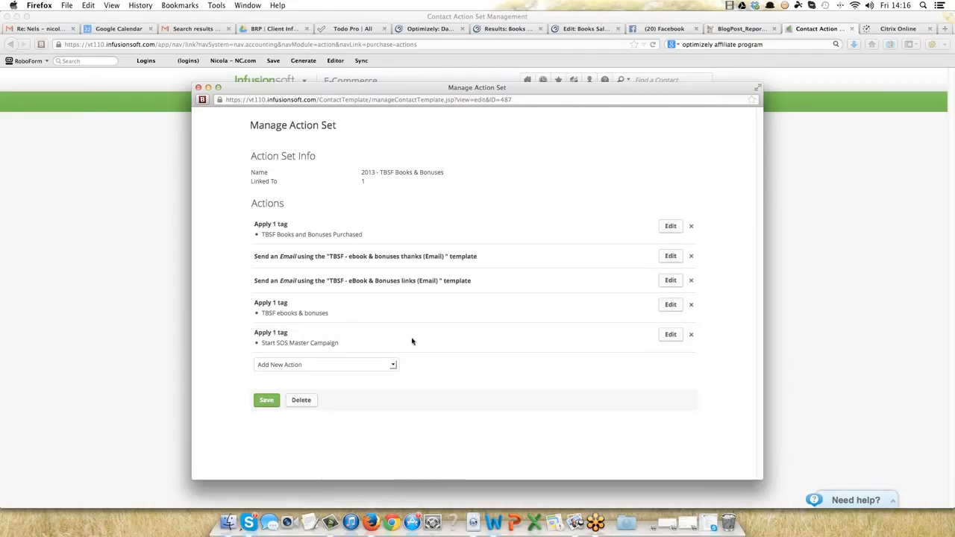
# Step: Replace the Start SOS Master Campaign tag action with one applying 2013 - Finish Offer 1 (TBSF Books), and save the action set
pyautogui.click(691, 335)
pyautogui.click(516, 266)
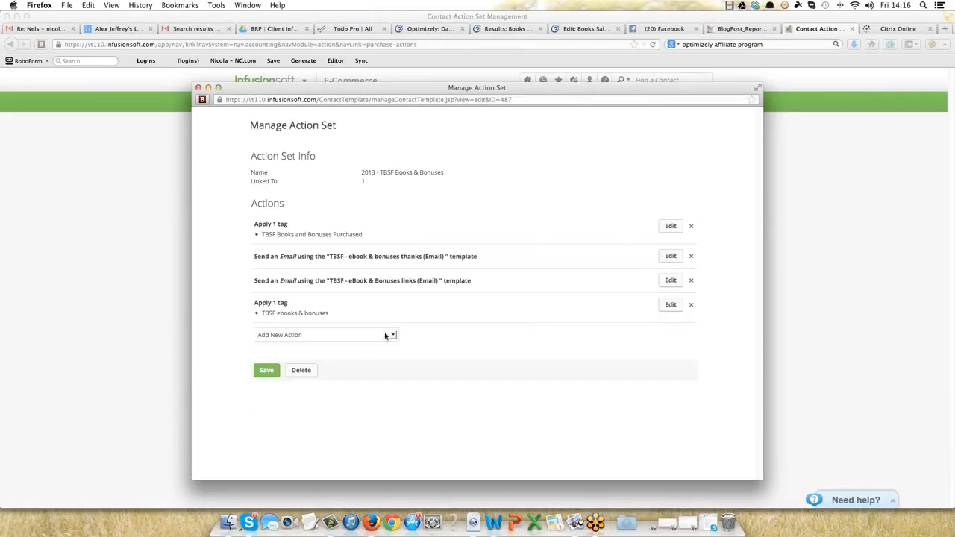
pyautogui.click(394, 336)
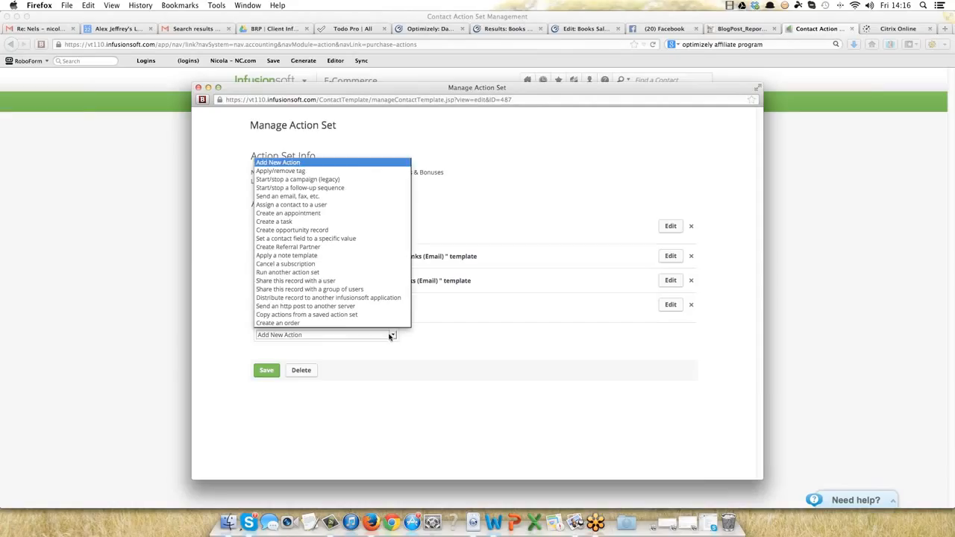
pyautogui.click(287, 177)
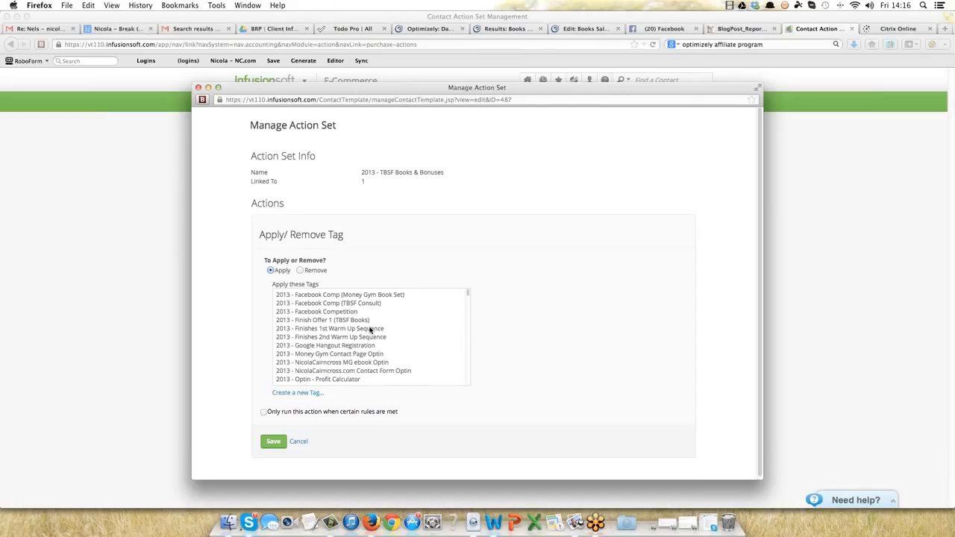
pyautogui.click(326, 320)
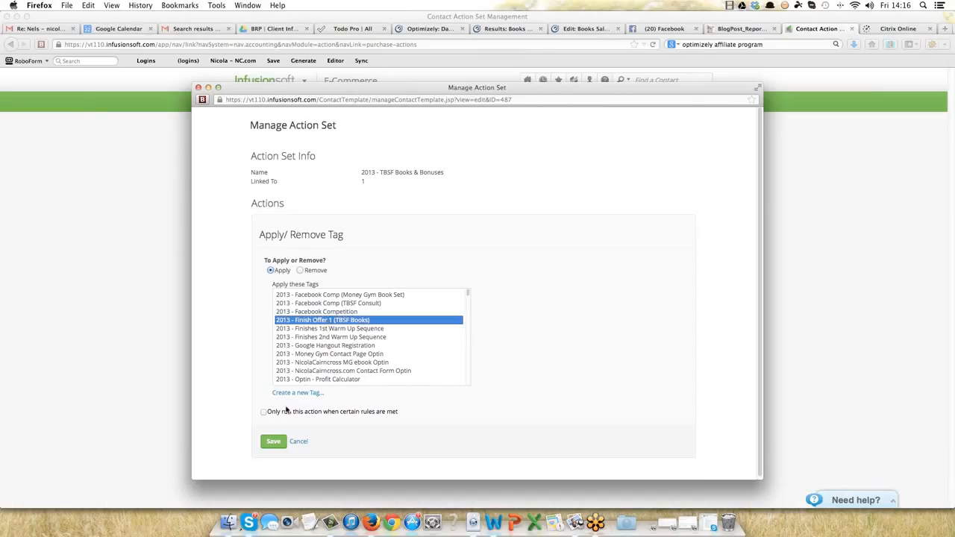
pyautogui.click(274, 442)
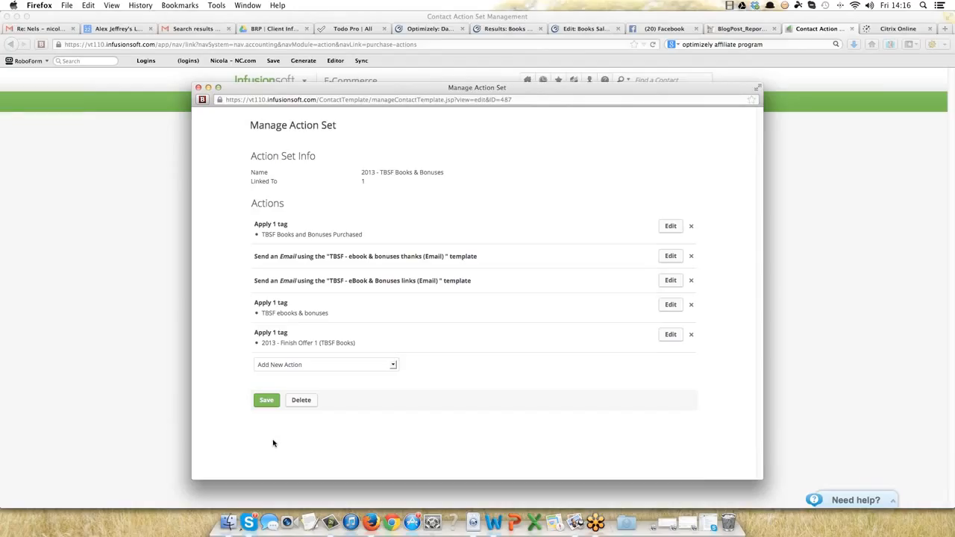
pyautogui.click(266, 402)
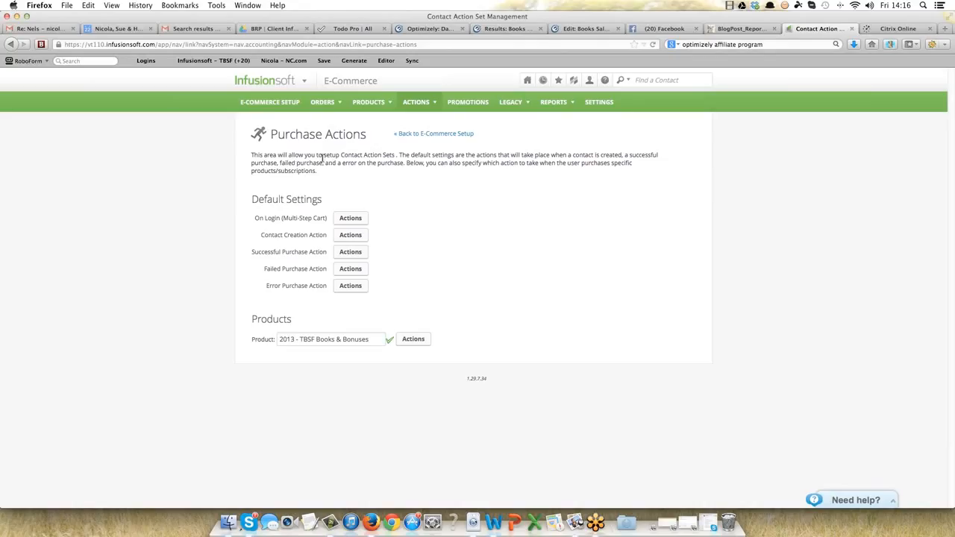
# Step: Return to the marketing campaigns and open the 2013 - Multi-Offer Campaign for editing
pyautogui.moveTo(303, 80)
pyautogui.click(416, 132)
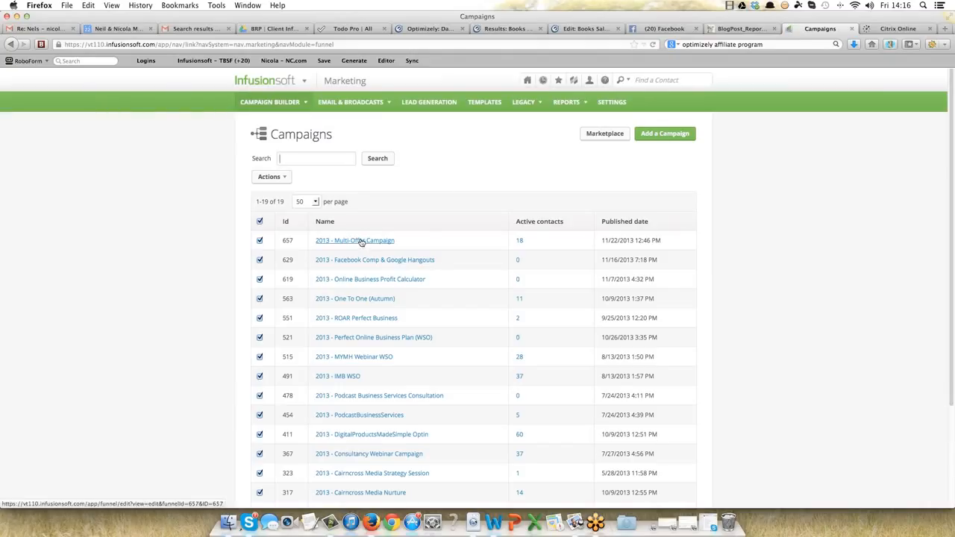
pyautogui.click(363, 240)
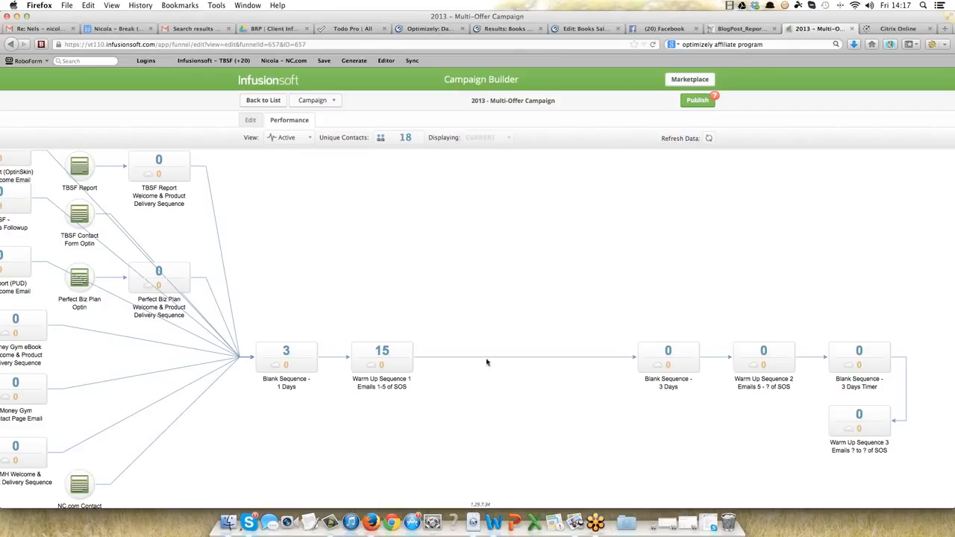
pyautogui.click(248, 120)
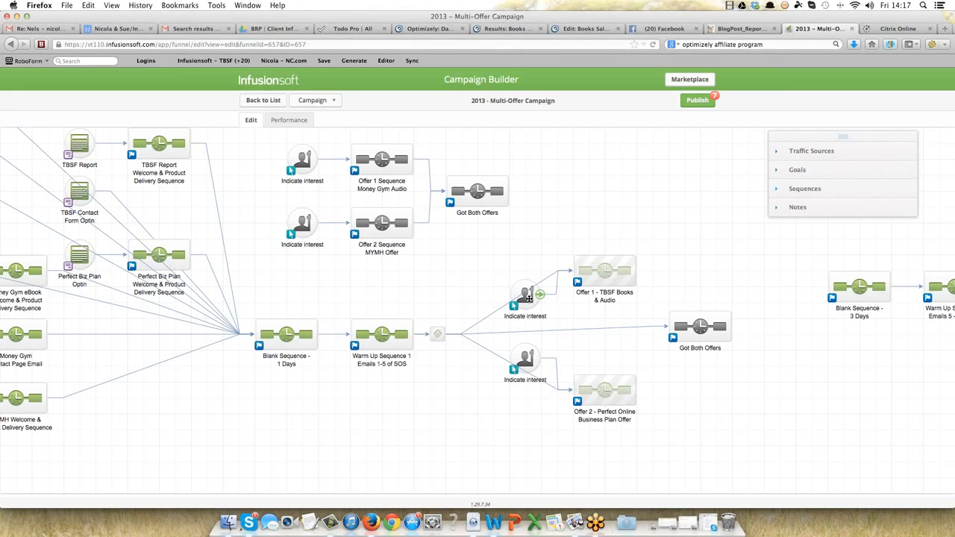
# Step: Review the decision rules that follow Warm Up Sequence 1 for both offers and Got Both Offers, and return to the campaign
pyautogui.doubleClick(437, 333)
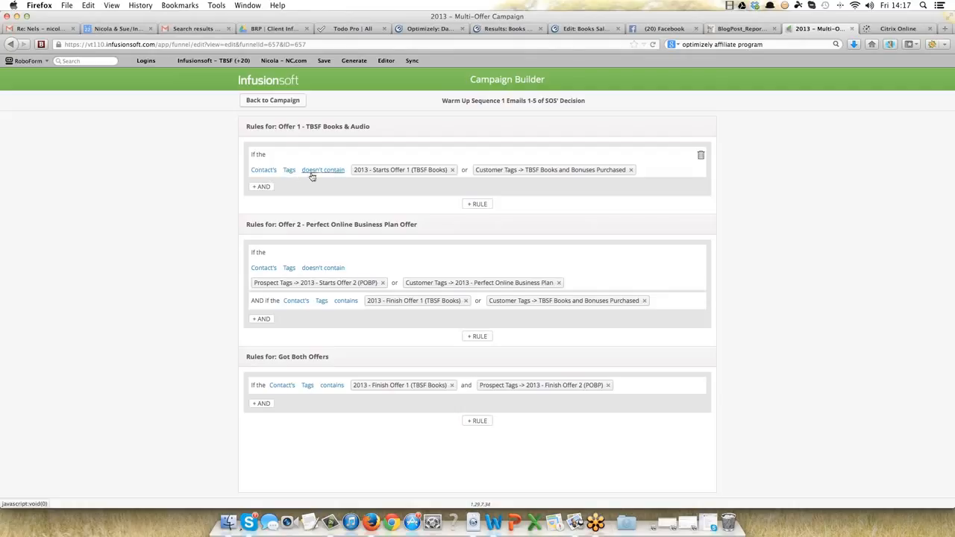
pyautogui.moveTo(566, 175)
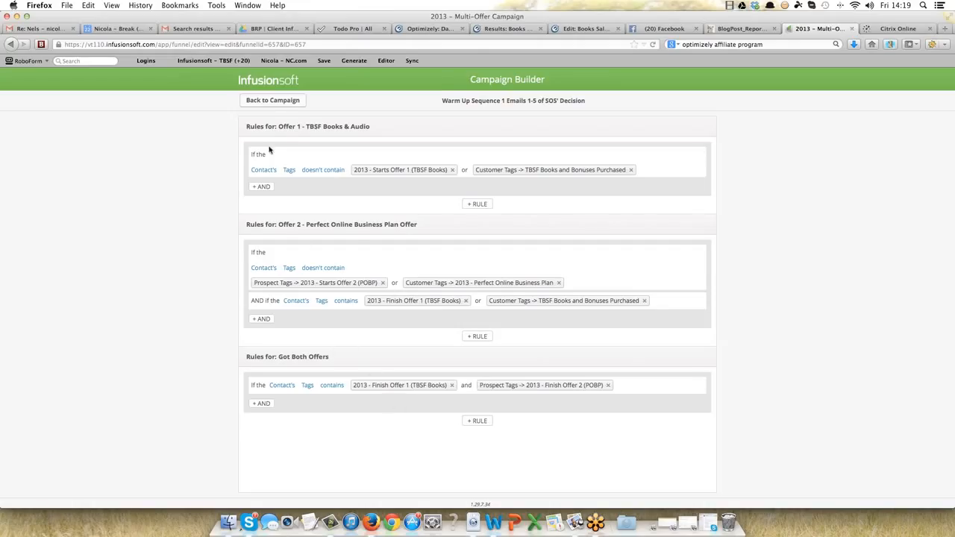
pyautogui.click(267, 99)
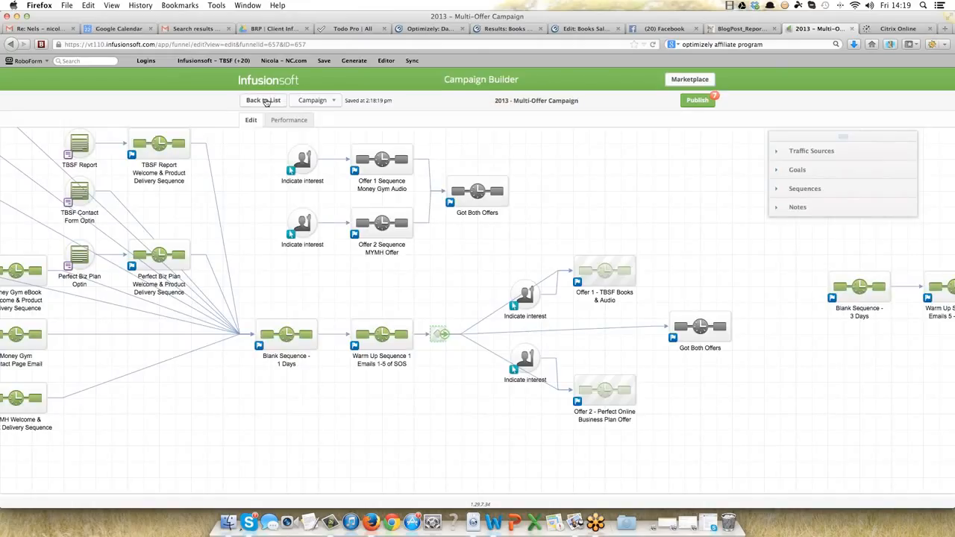
# Step: Add a Purchase online goal right after the Offer 1 - TBSF Books & Audio sequence, connected to it
pyautogui.click(793, 170)
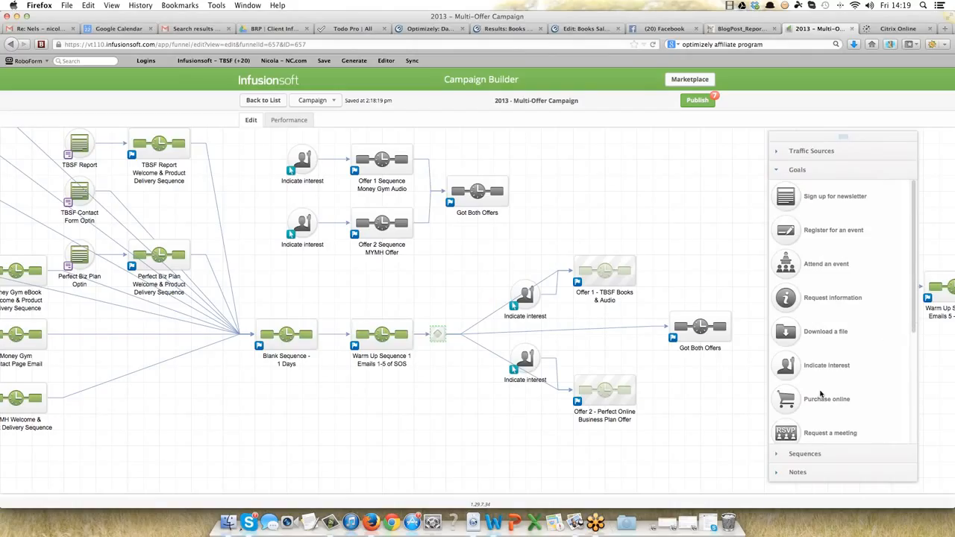
pyautogui.moveTo(785, 401); pyautogui.dragTo(679, 271)
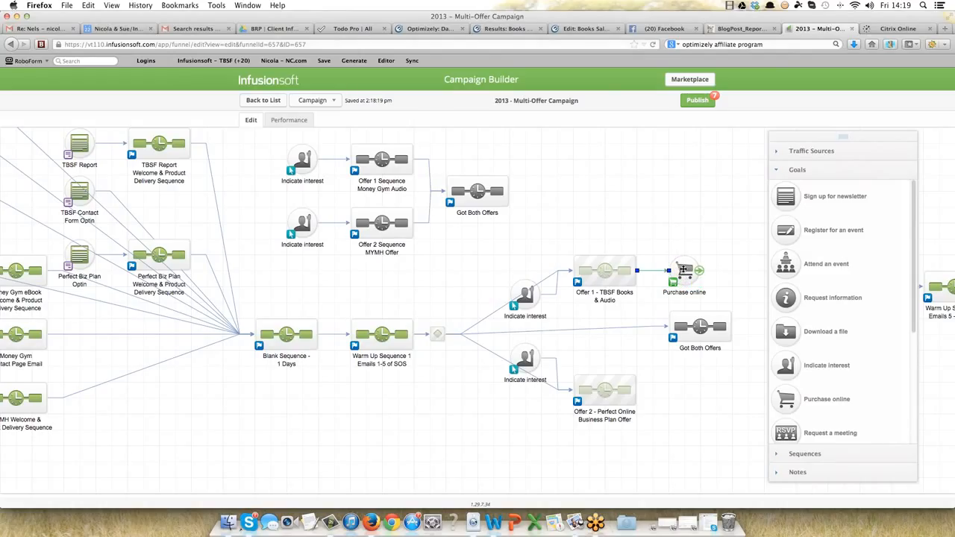
pyautogui.click(683, 270)
# Step: Configure the Purchase online goal for a specific product purchase of 2013 - TBSF Books & Bonuses, and save it
pyautogui.doubleClick(682, 270)
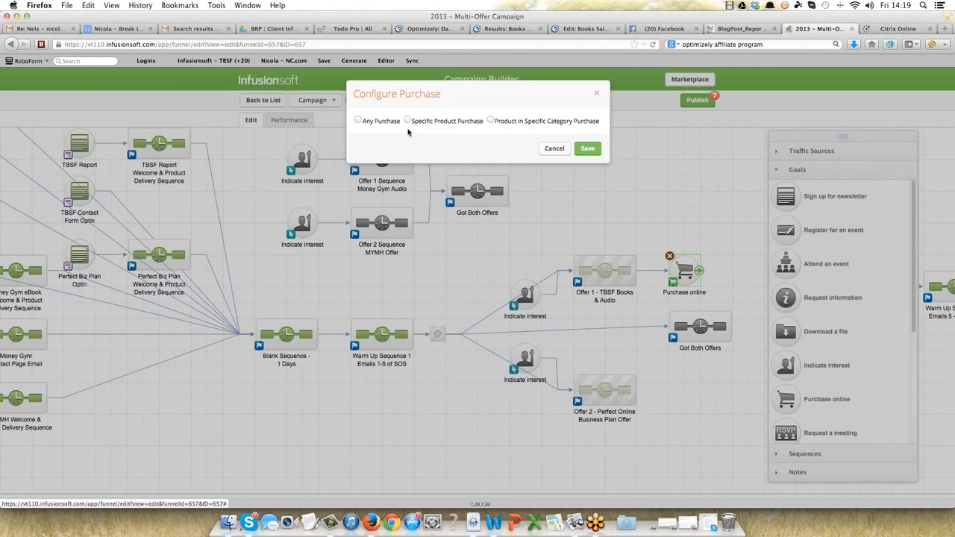
pyautogui.click(408, 121)
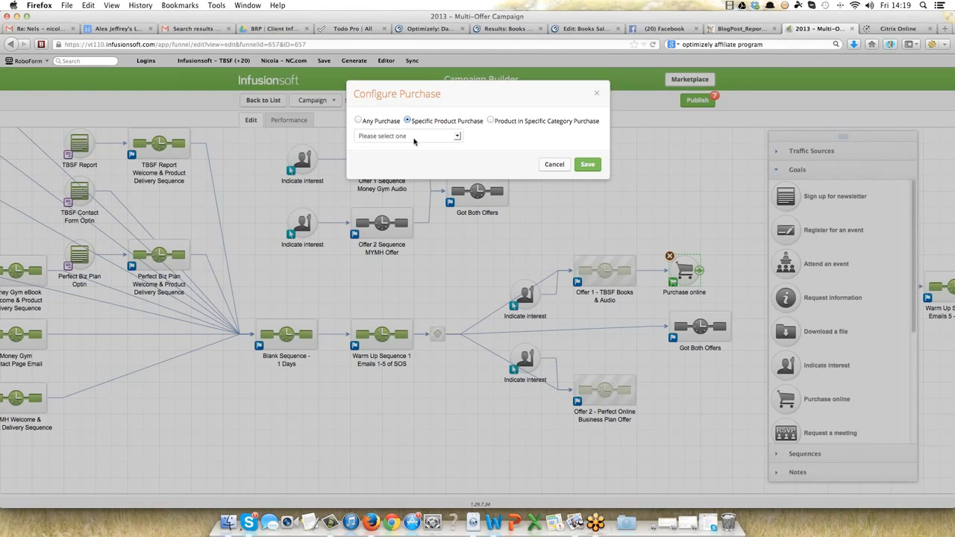
pyautogui.click(457, 137)
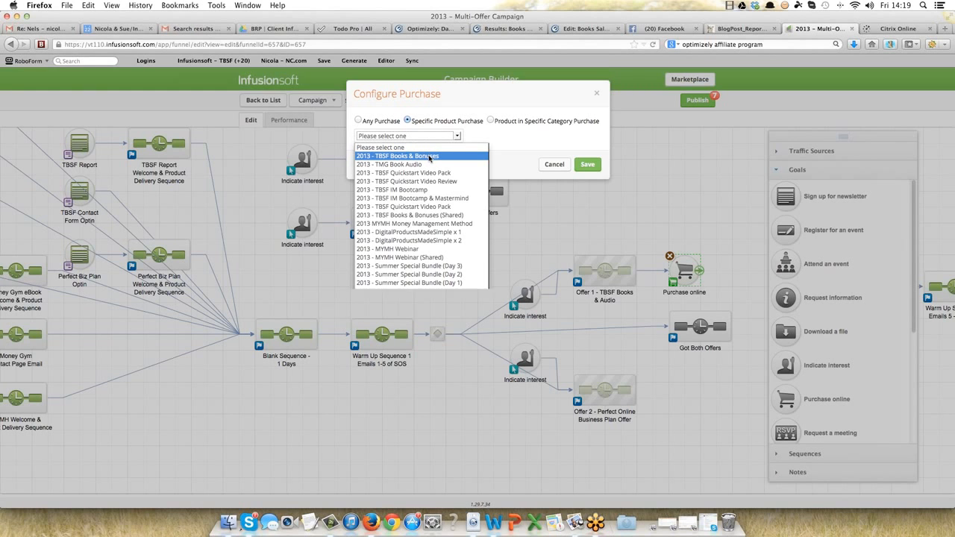
pyautogui.click(430, 157)
pyautogui.click(589, 166)
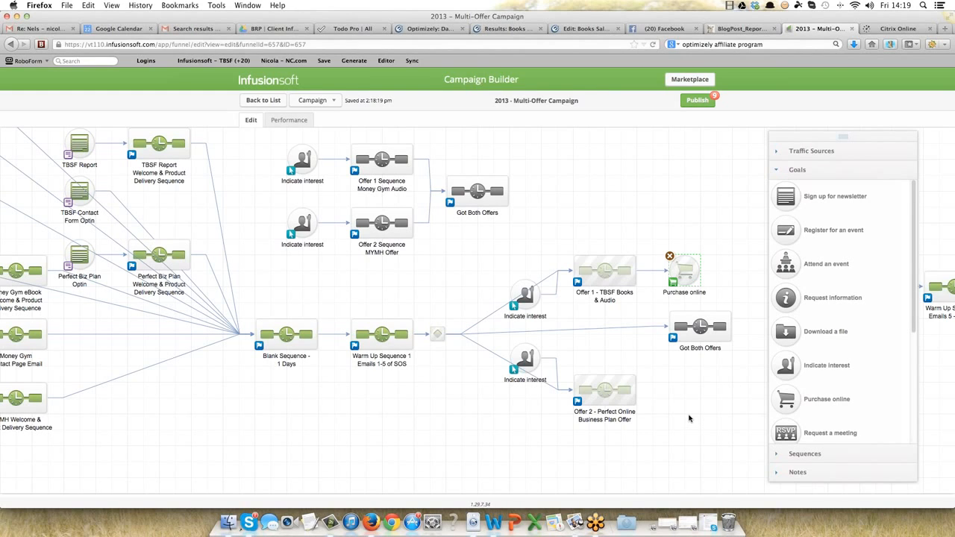
# Step: Move the Got Both Offers sequence slightly down and add a Purchase online goal linked after the Offer 2 - Perfect Online Business Plan Offer sequence
pyautogui.click(700, 332)
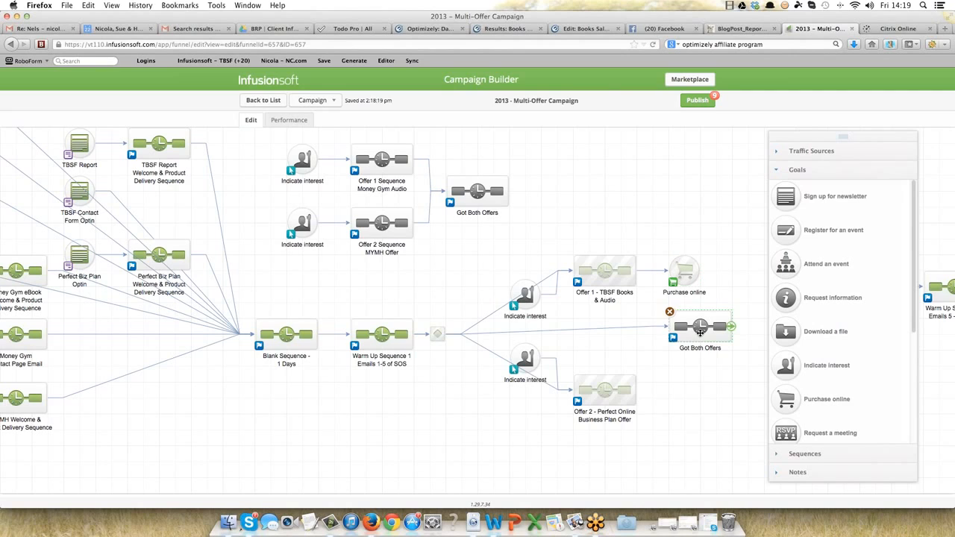
pyautogui.moveTo(700, 332); pyautogui.dragTo(700, 339)
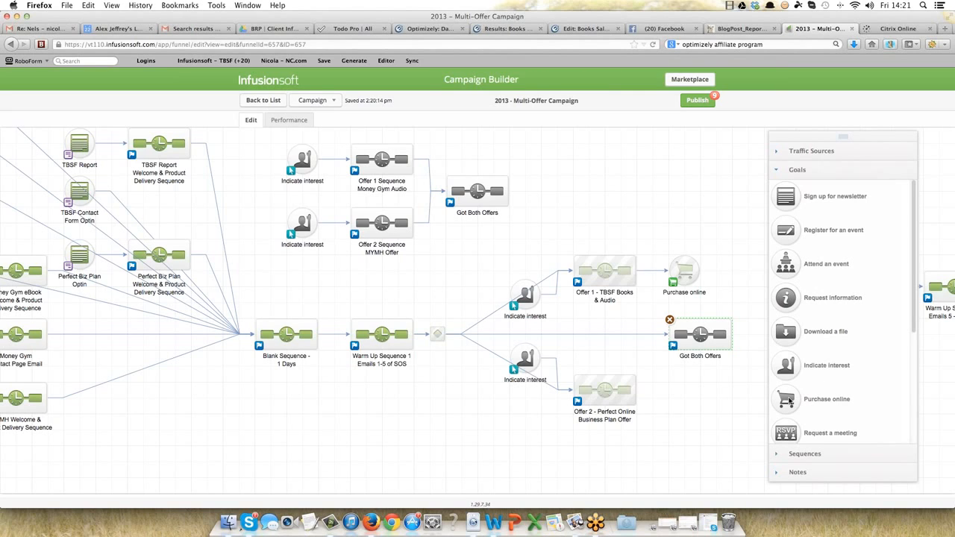
pyautogui.moveTo(788, 401); pyautogui.dragTo(686, 396)
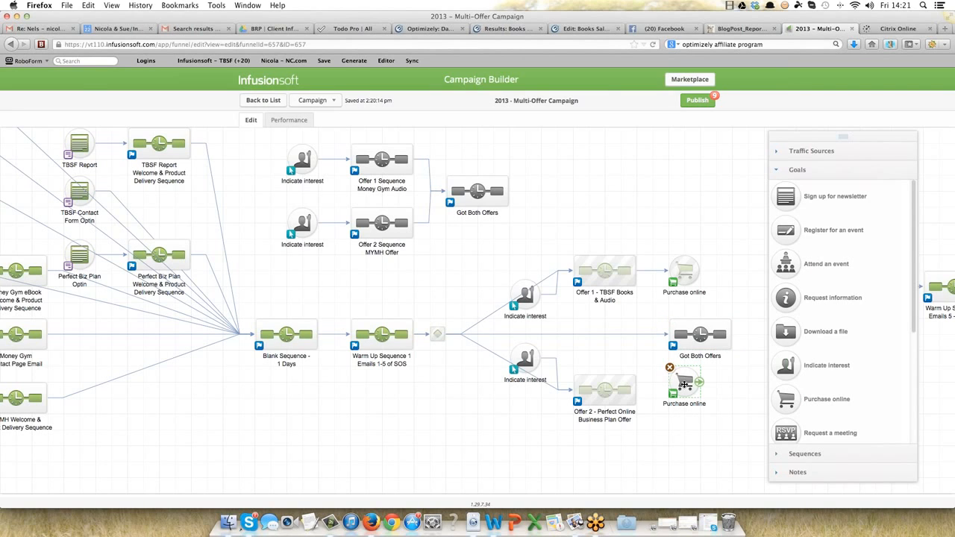
pyautogui.moveTo(683, 384)
pyautogui.mouseDown()
pyautogui.moveTo(683, 400)
pyautogui.moveTo(668, 409)
pyautogui.moveTo(684, 399)
pyautogui.mouseUp()
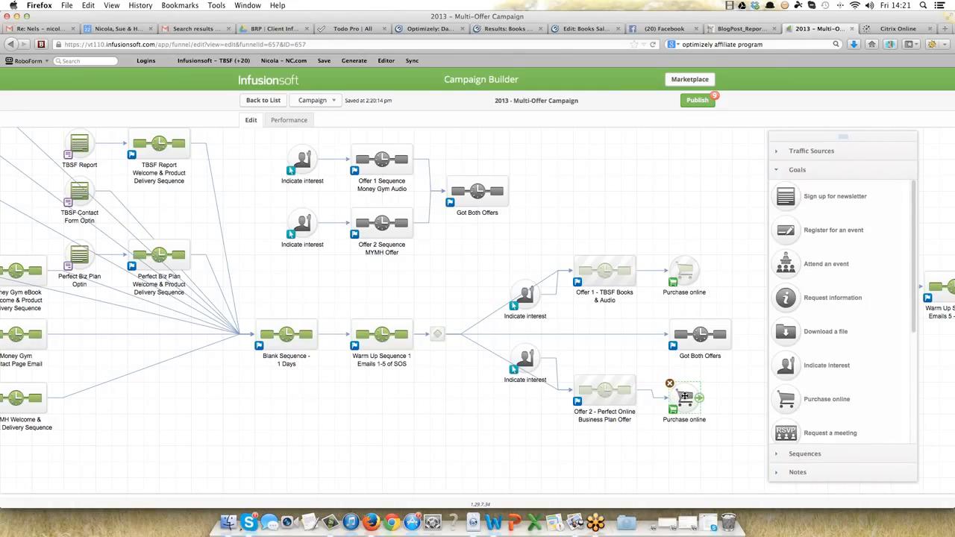
# Step: Configure the Offer 2 Purchase online goal for a specific product purchase of 2013 - TBSF Perfect Business Plan
pyautogui.doubleClick(684, 397)
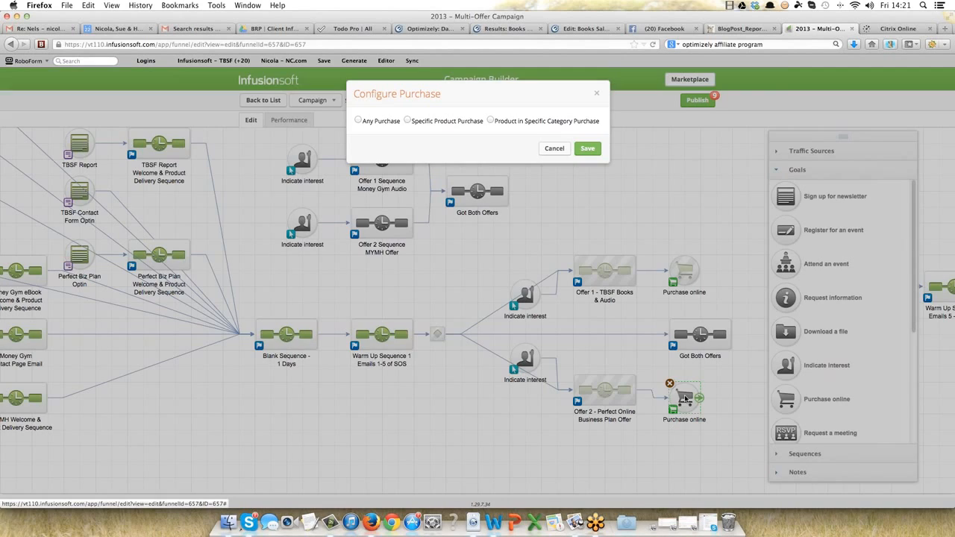
pyautogui.click(408, 121)
pyautogui.click(458, 137)
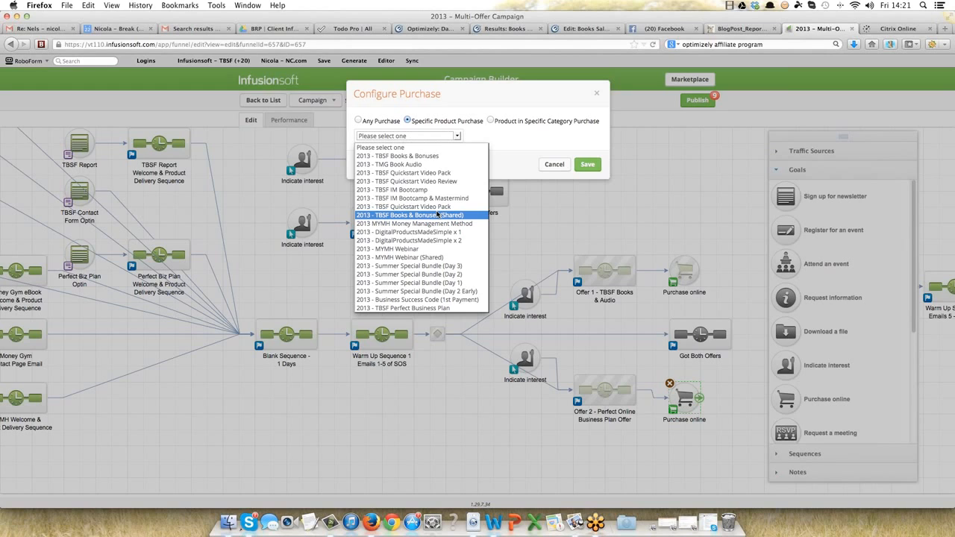
pyautogui.click(411, 306)
pyautogui.click(588, 165)
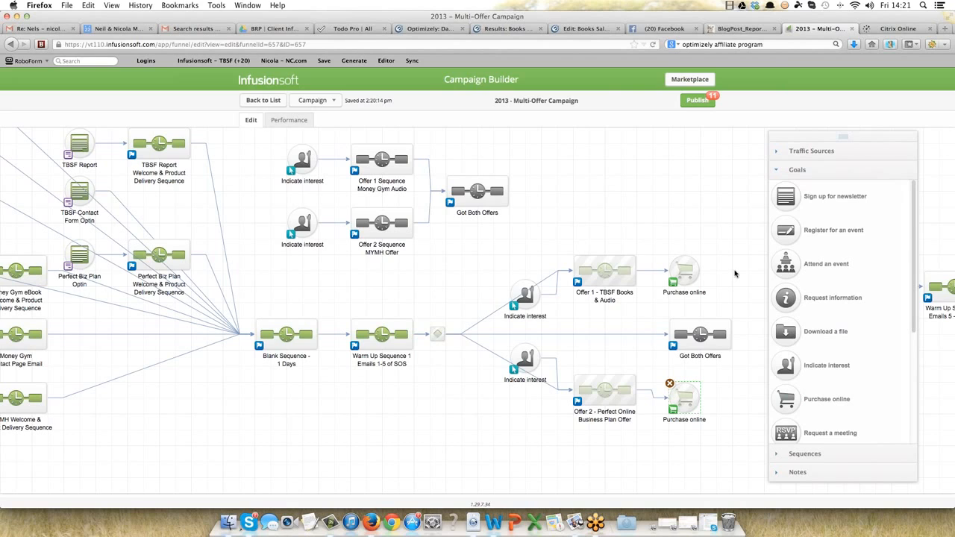
# Step: Move the two Indicate interest goals farther from Offer 1 and Offer 2, roughly level with those sequences
pyautogui.moveTo(527, 297); pyautogui.dragTo(494, 274)
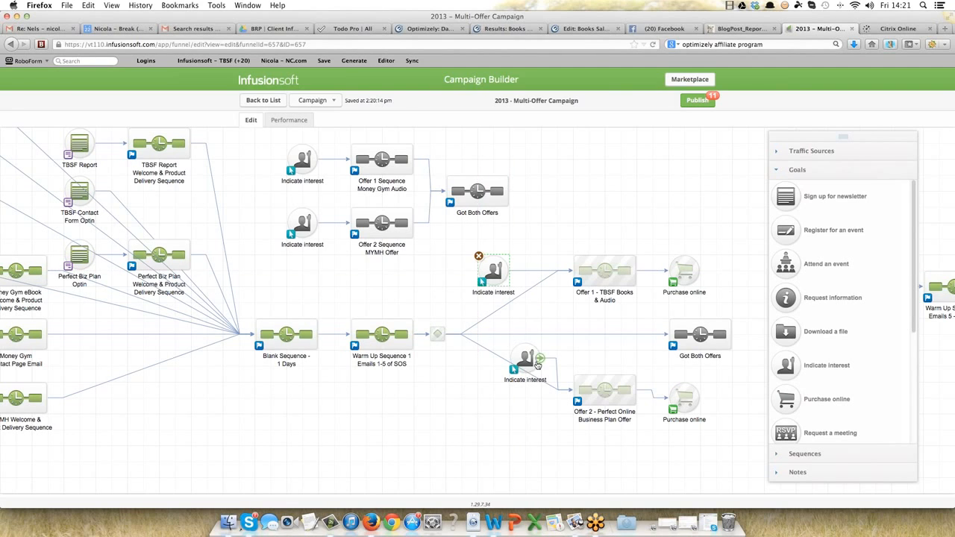
pyautogui.moveTo(527, 359); pyautogui.dragTo(494, 398)
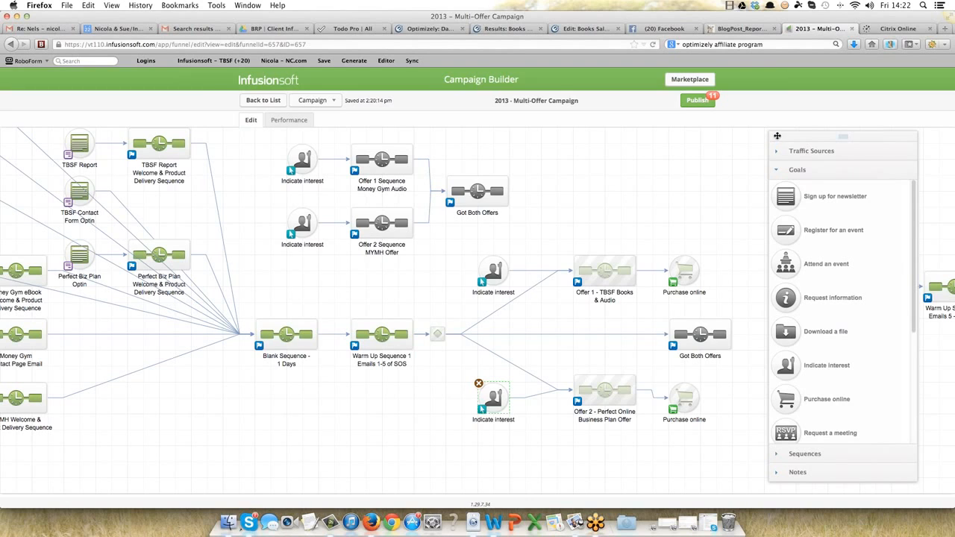
# Step: Try linking the Offer 1 Purchase online goal to the Offer 2 and Got Both Offers sequences, and check the decision's rules
pyautogui.moveTo(777, 135); pyautogui.dragTo(252, 137)
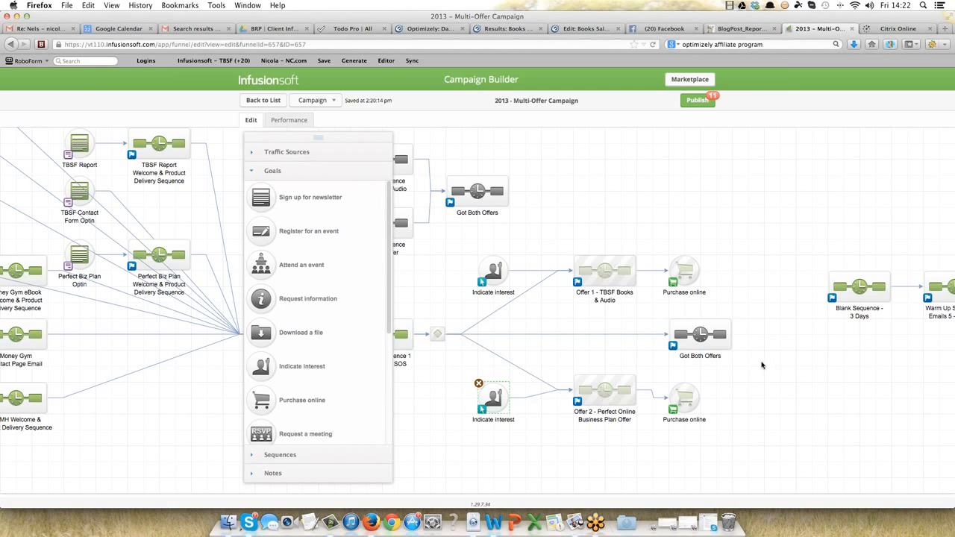
pyautogui.hscroll(5, 754, 366)
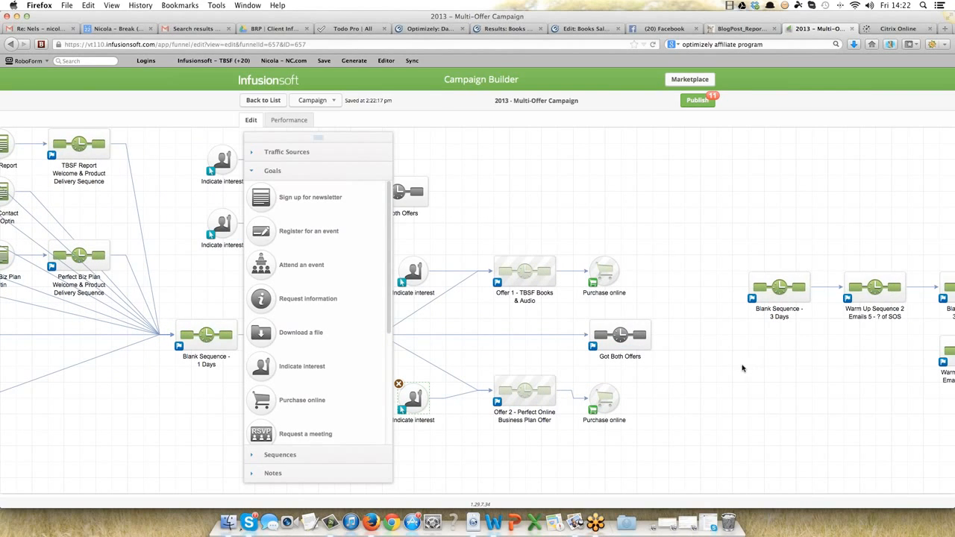
pyautogui.hscroll(4, 743, 367)
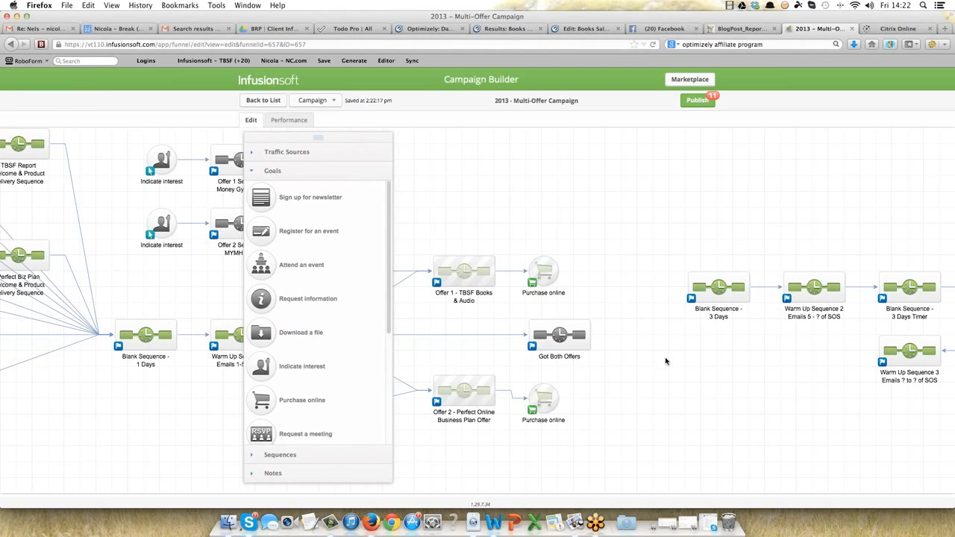
pyautogui.moveTo(682, 365); pyautogui.dragTo(651, 363)
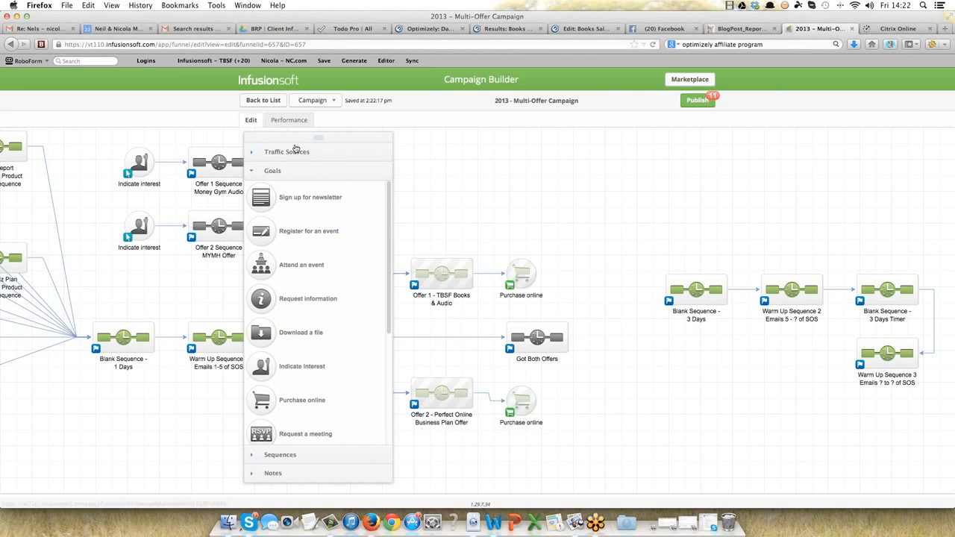
pyautogui.moveTo(286, 139); pyautogui.dragTo(103, 140)
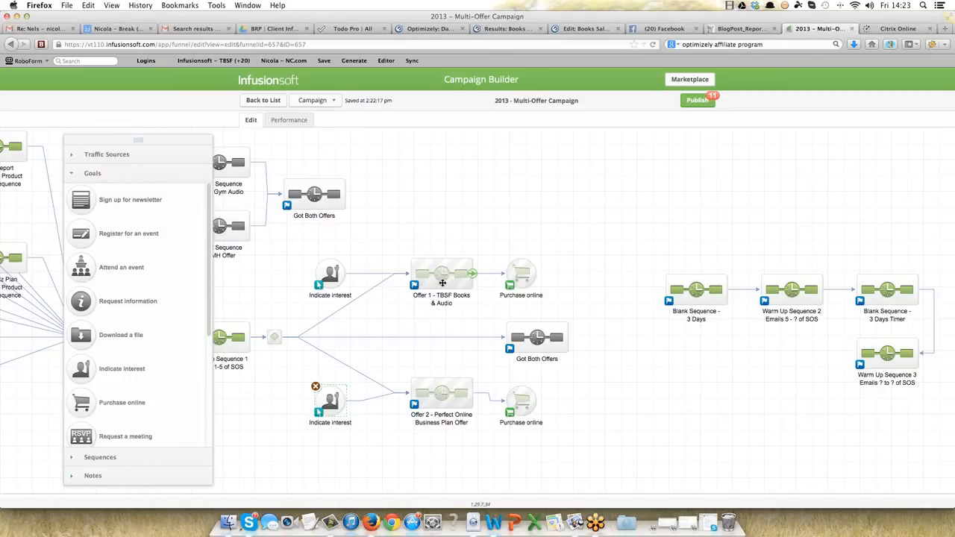
pyautogui.click(443, 283)
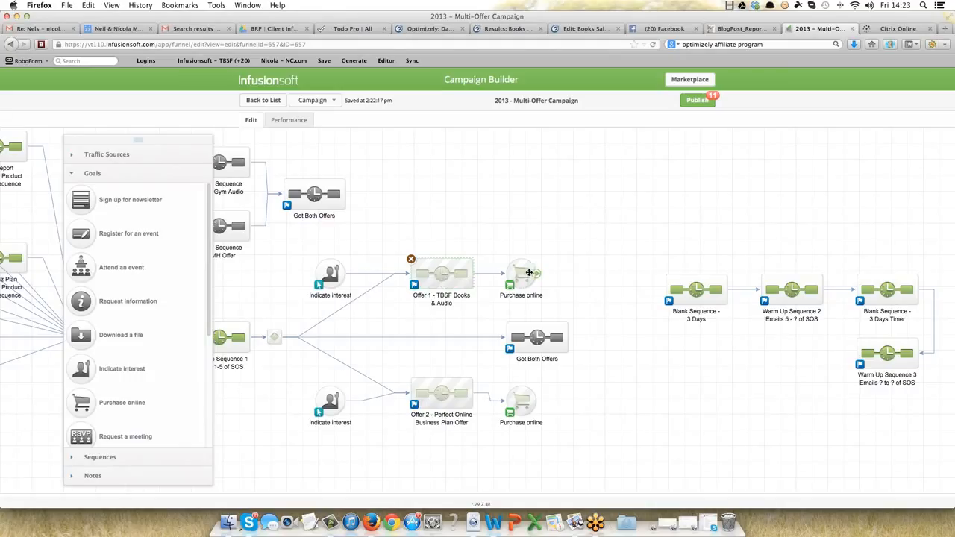
pyautogui.moveTo(537, 277); pyautogui.dragTo(446, 394)
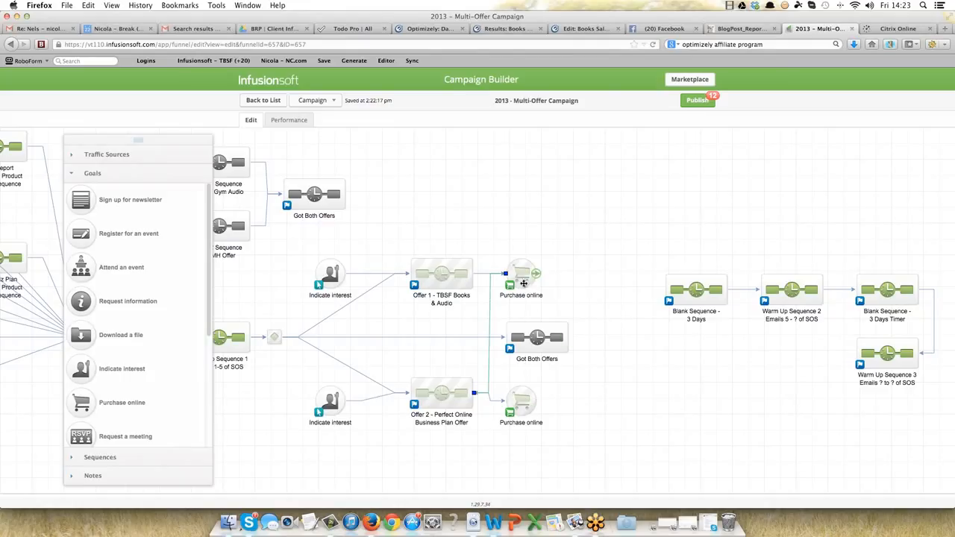
pyautogui.moveTo(537, 277); pyautogui.dragTo(533, 329)
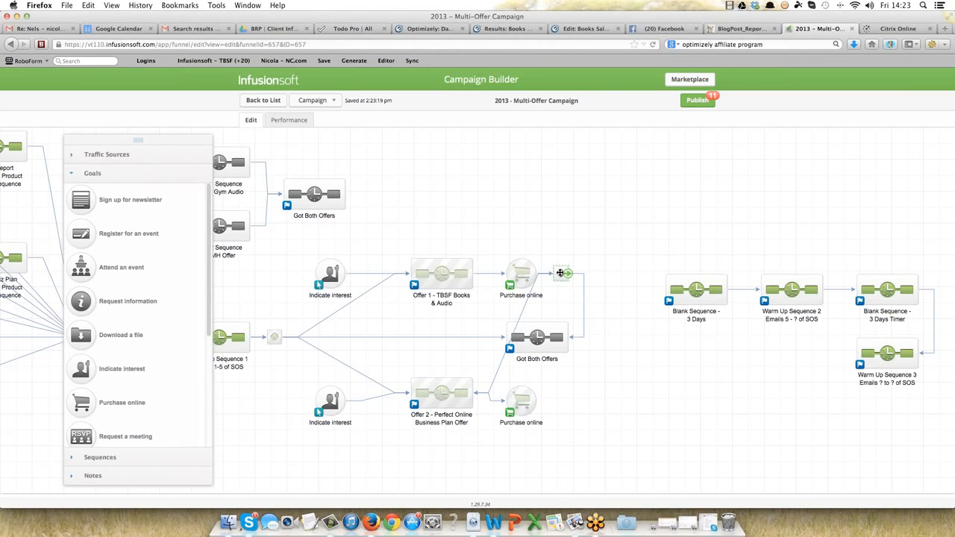
pyautogui.click(560, 273)
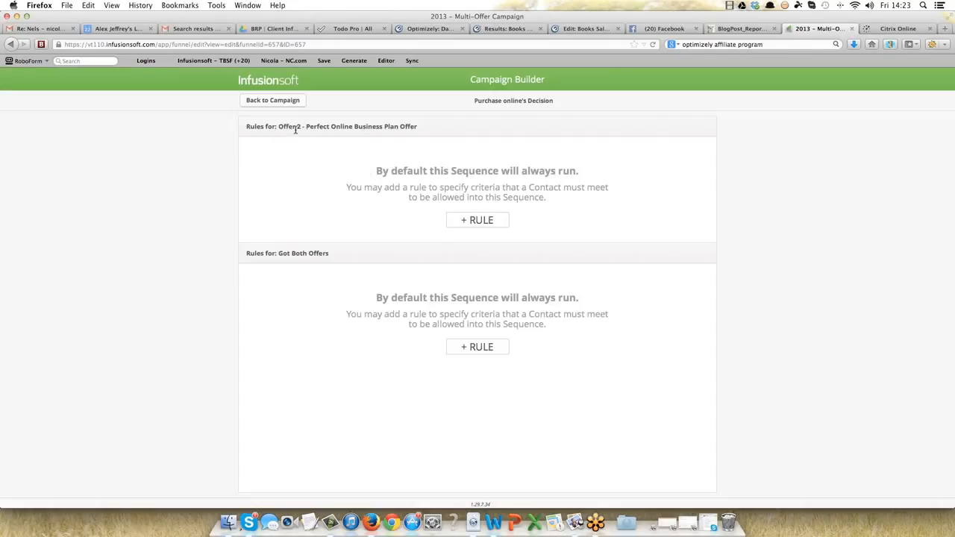
pyautogui.click(273, 103)
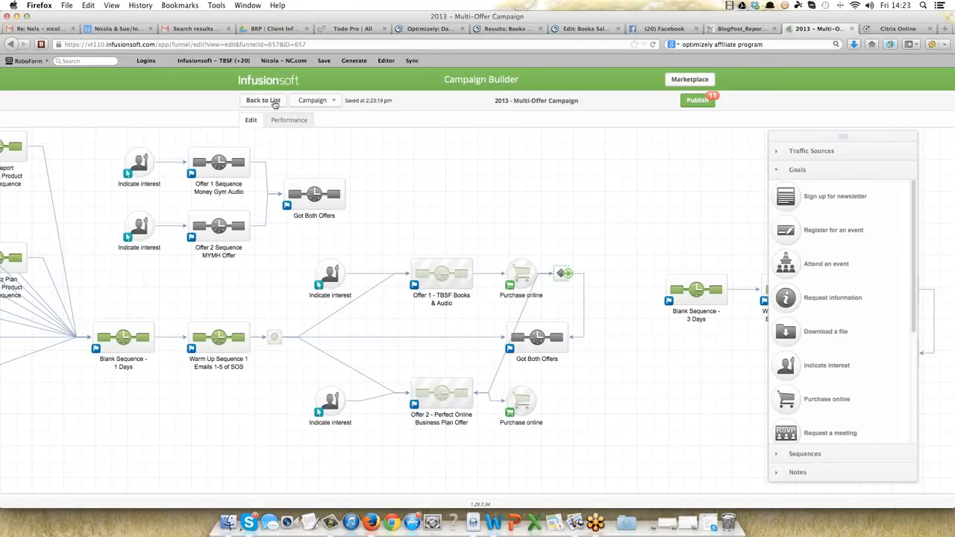
# Step: Delete the links running from the Offer 1 Purchase online goal to the Offer 2 and Got Both Offers sequences
pyautogui.click(523, 316)
pyautogui.press('Delete')
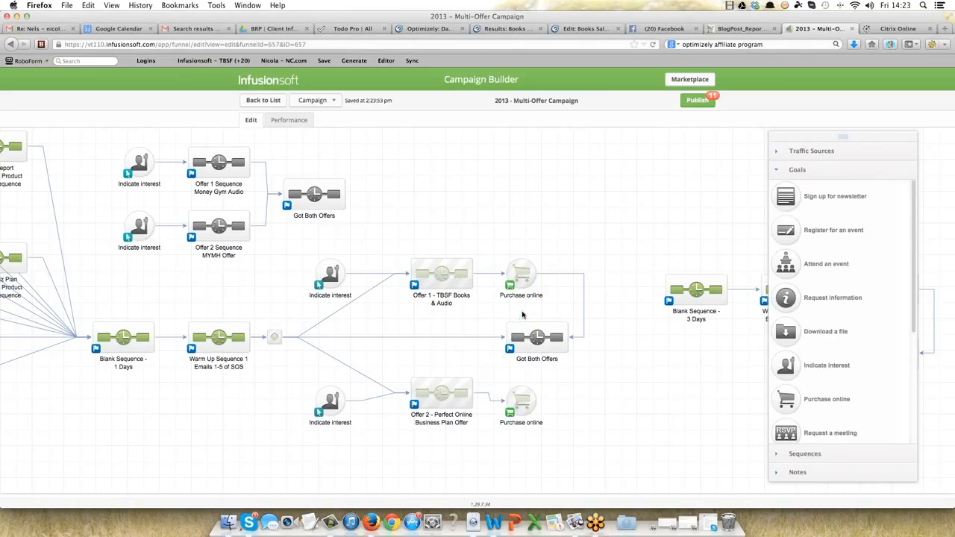
pyautogui.click(584, 318)
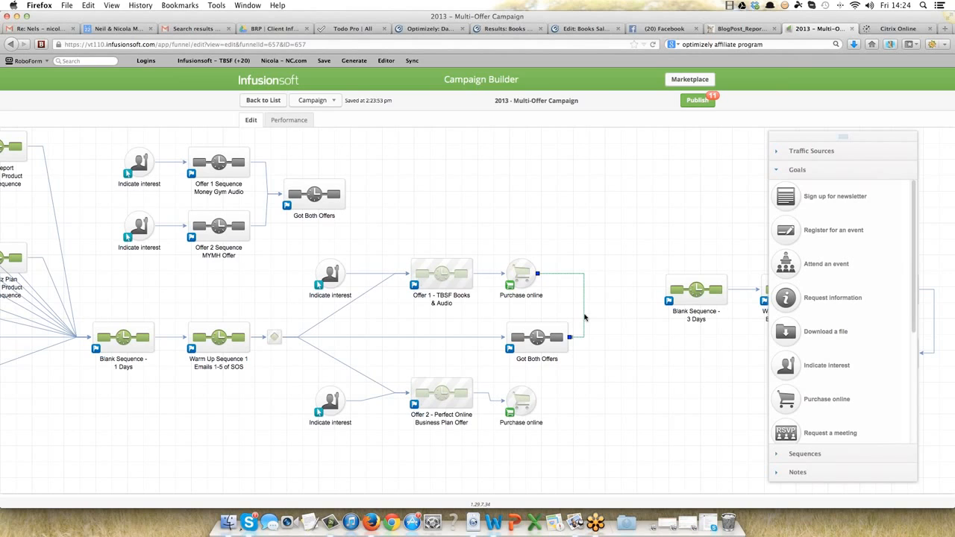
pyautogui.press('Delete')
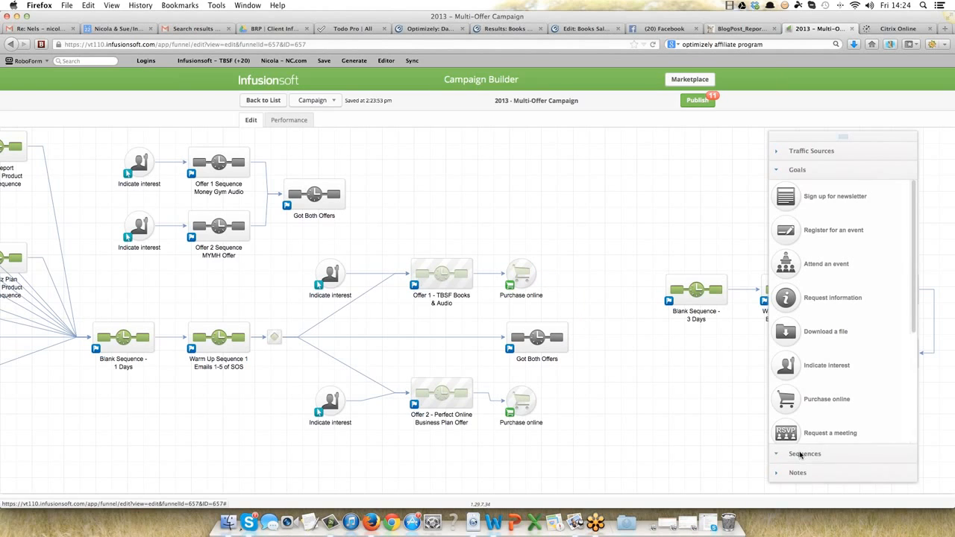
# Step: Add a new sequence after the Offer 1 Purchase online goal and link the goal to it
pyautogui.click(801, 455)
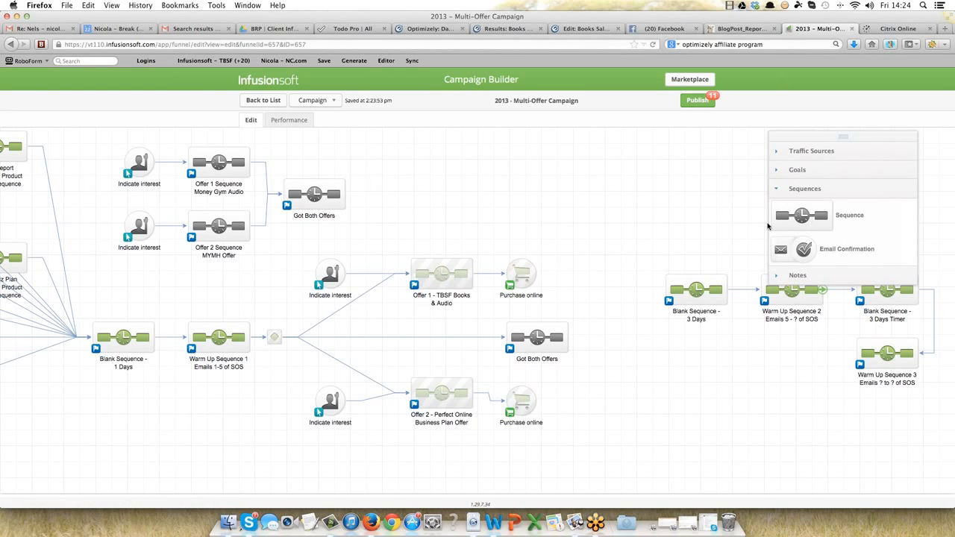
pyautogui.moveTo(769, 224); pyautogui.dragTo(555, 252)
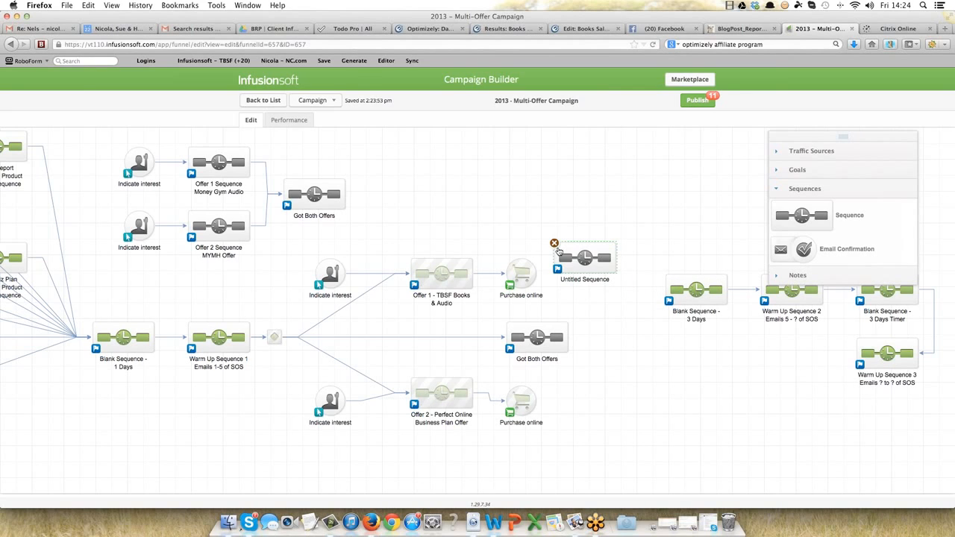
pyautogui.moveTo(558, 251); pyautogui.dragTo(573, 283)
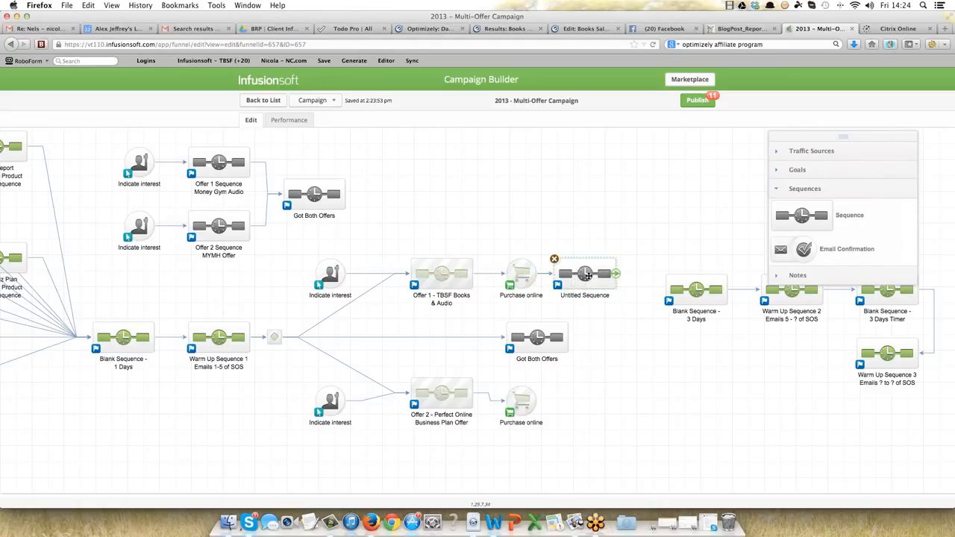
# Step: Add a delay timer after Start in the new sequence, with a wait of at least 3 days
pyautogui.doubleClick(587, 275)
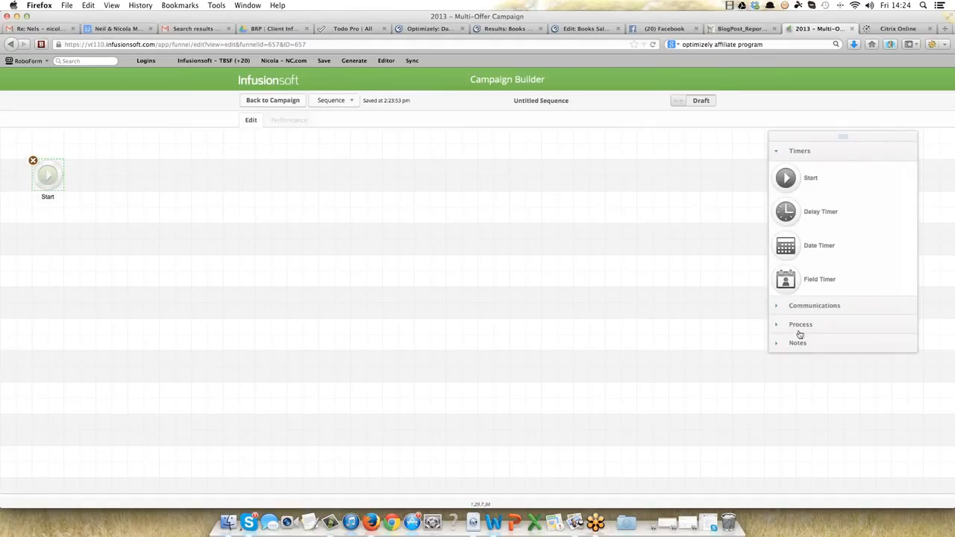
pyautogui.moveTo(786, 212); pyautogui.dragTo(100, 165)
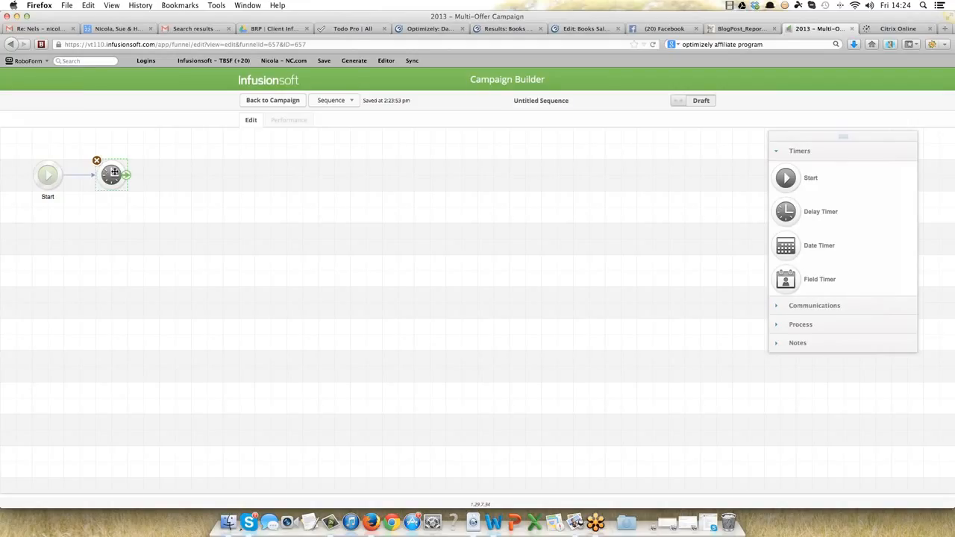
pyautogui.doubleClick(114, 173)
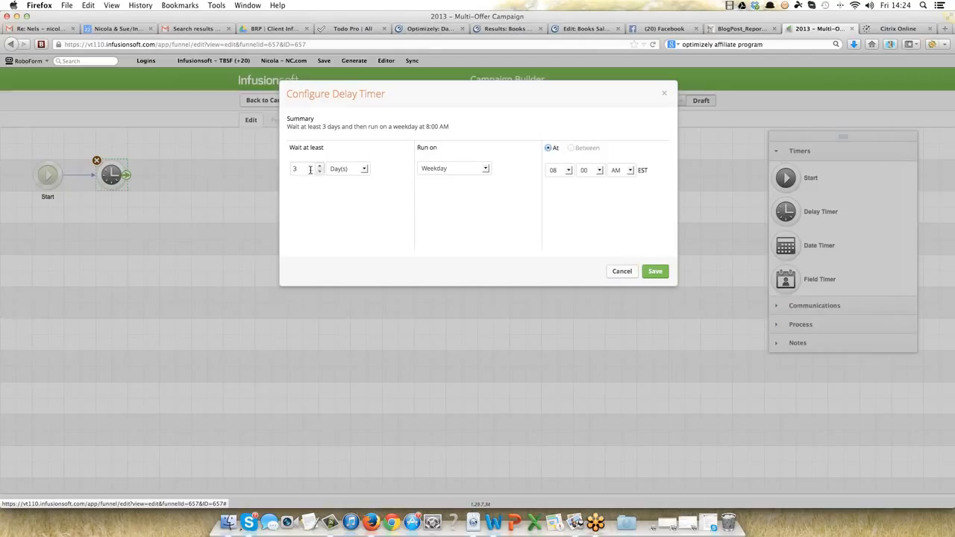
pyautogui.doubleClick(291, 169)
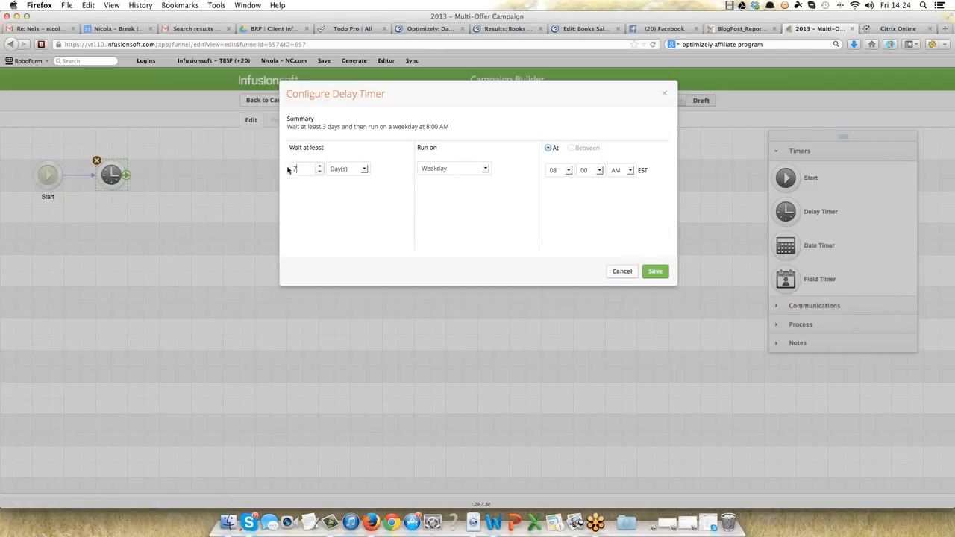
pyautogui.write('7')
pyautogui.moveTo(291, 169); pyautogui.dragTo(284, 169)
pyautogui.write('3')
# Step: Set the delay timer to run on Any Day, then mark the sequence Ready and return to the campaign
pyautogui.click(485, 169)
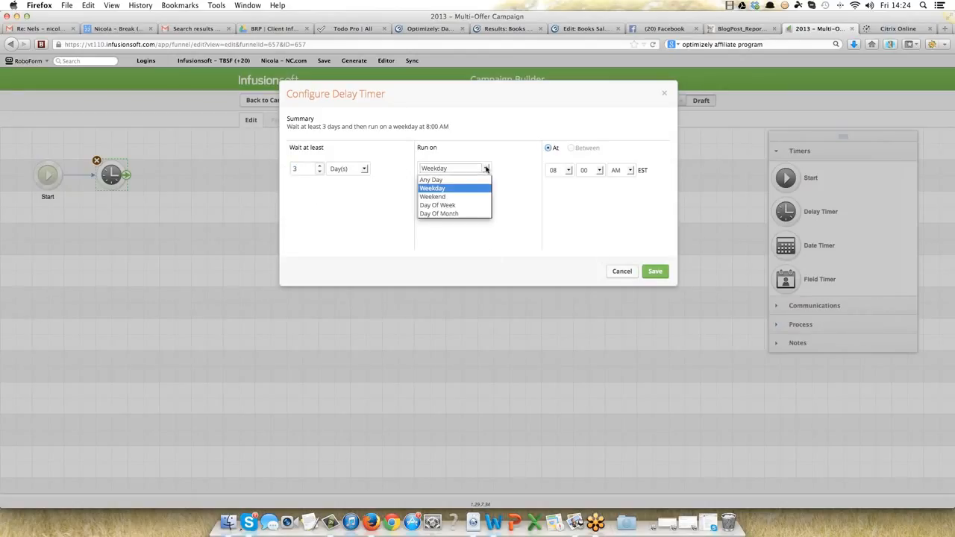
pyautogui.click(439, 205)
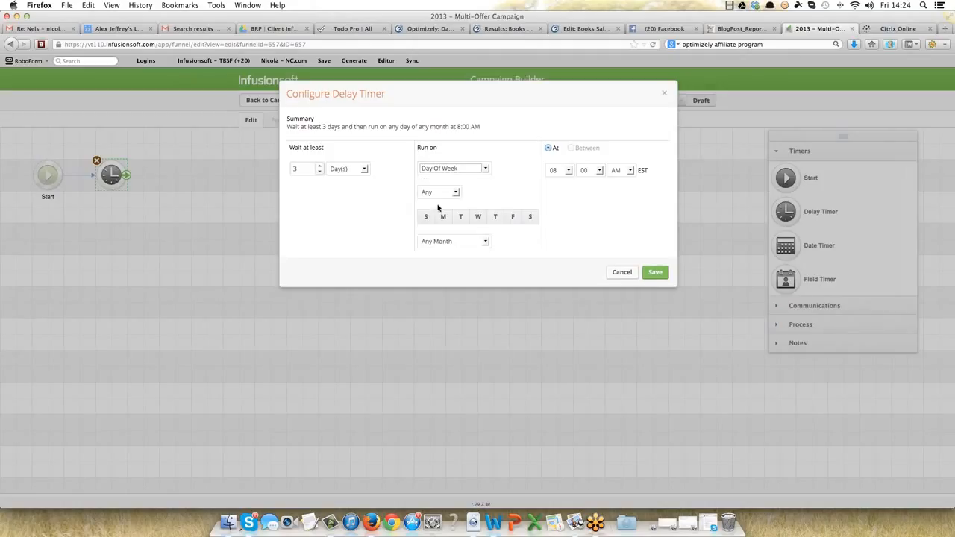
pyautogui.click(485, 169)
pyautogui.click(448, 181)
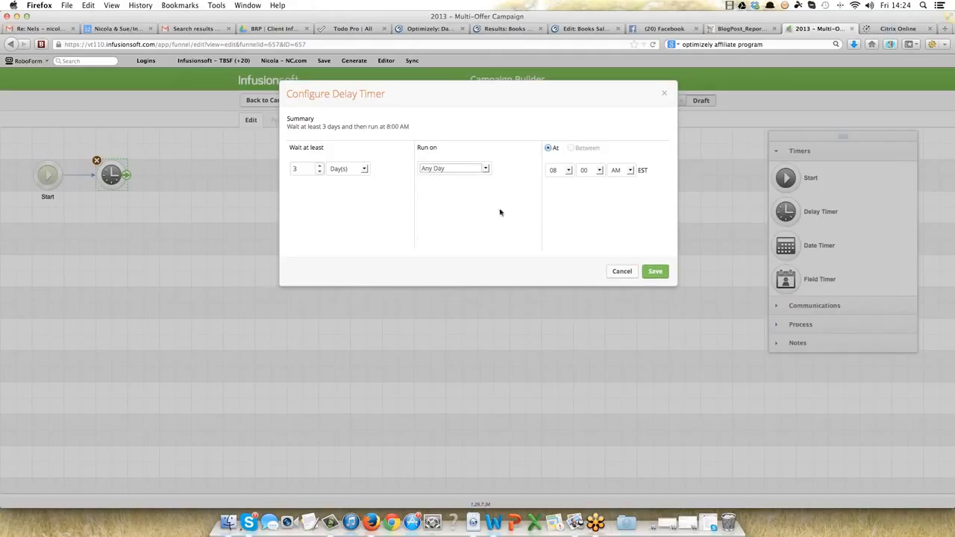
pyautogui.click(656, 271)
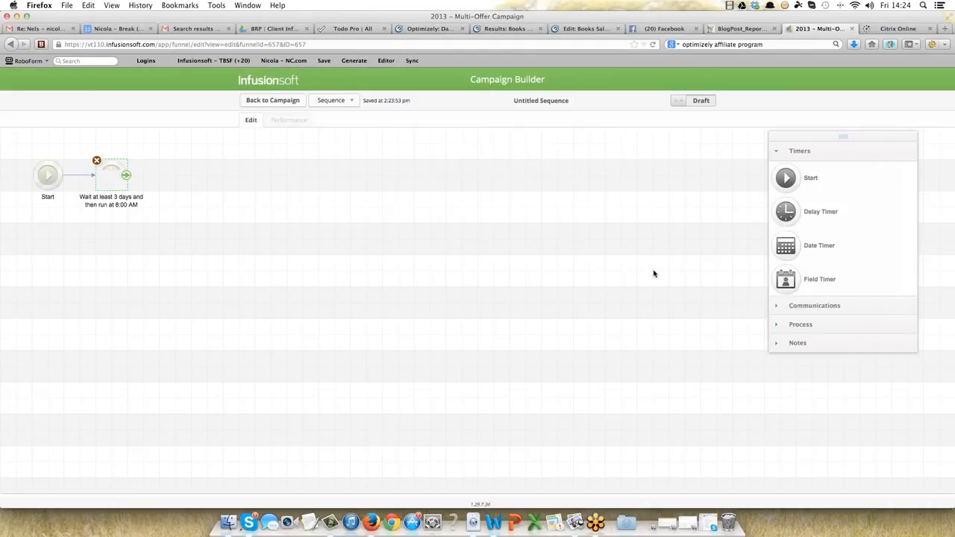
pyautogui.click(678, 103)
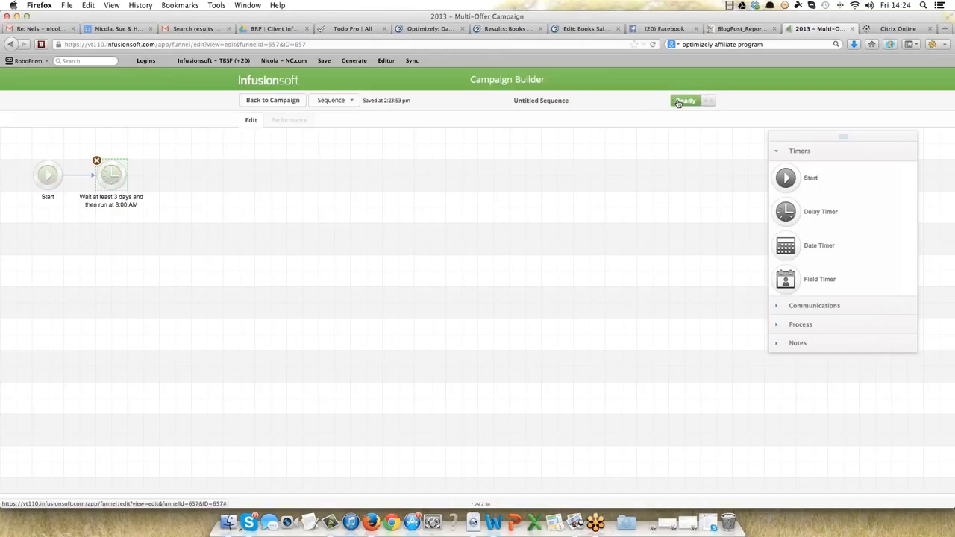
pyautogui.click(273, 100)
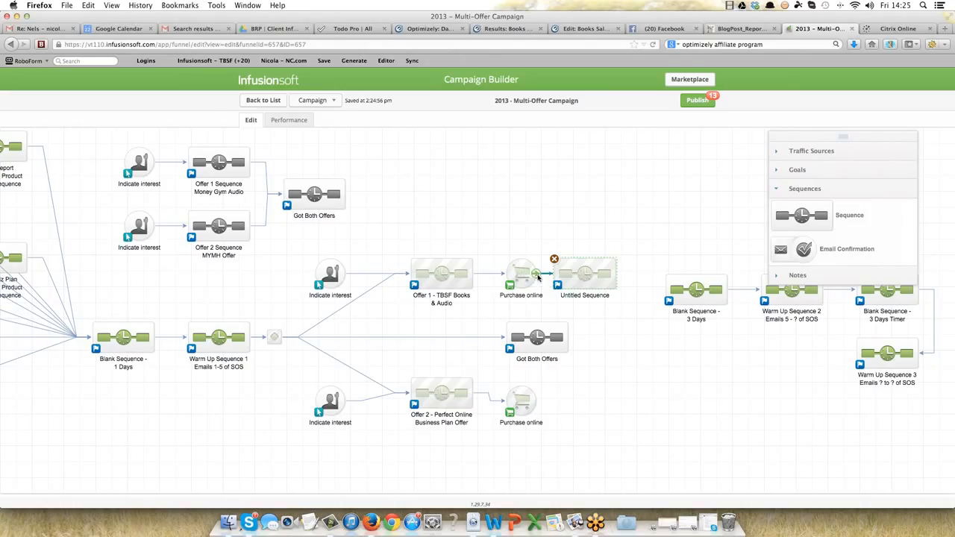
# Step: Link the Offer 1 Purchase online goal to the Got Both Offers sequence and move Untitled Sequence further from the goal
pyautogui.moveTo(539, 278); pyautogui.dragTo(534, 333)
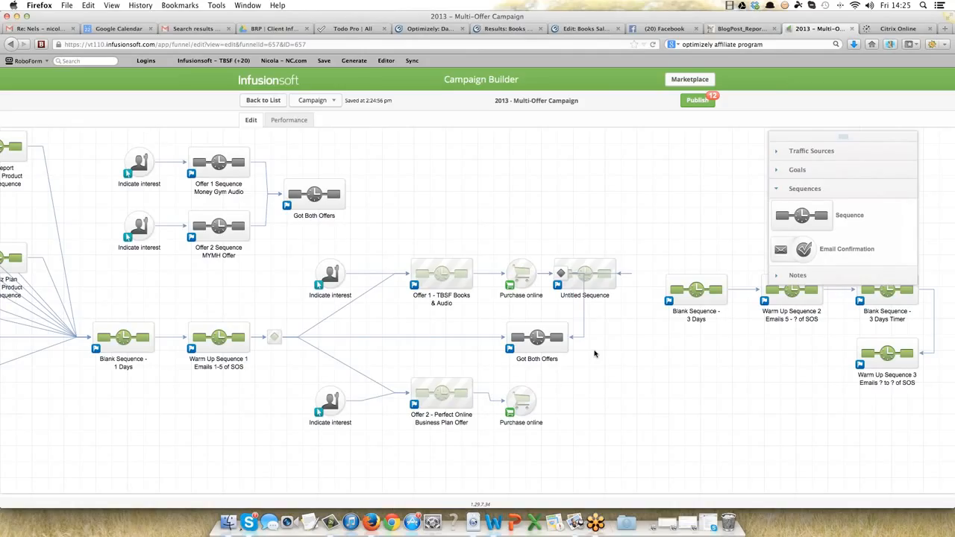
pyautogui.moveTo(521, 401)
pyautogui.moveTo(588, 263); pyautogui.dragTo(627, 265)
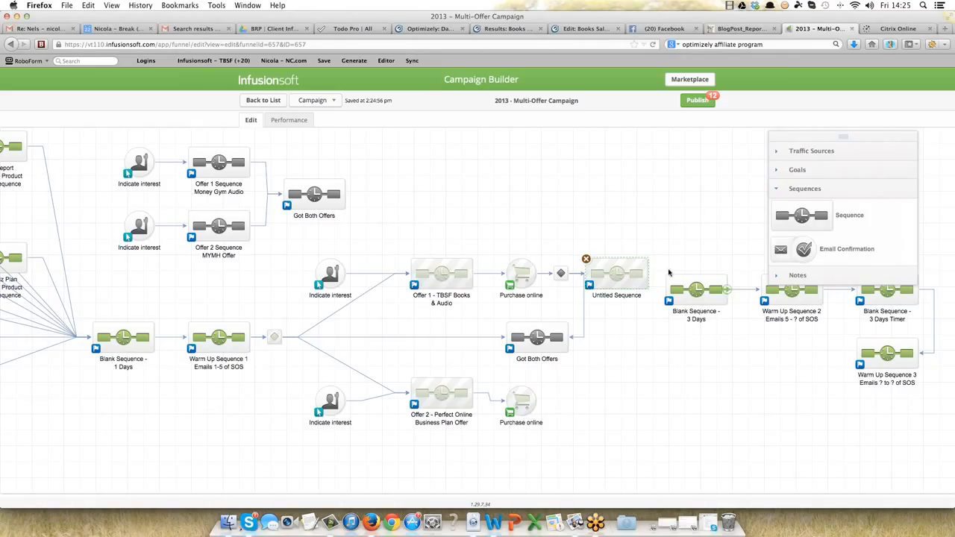
# Step: Add an empty rule for Untitled Sequence in the Purchase online decision and return to the campaign
pyautogui.click(560, 273)
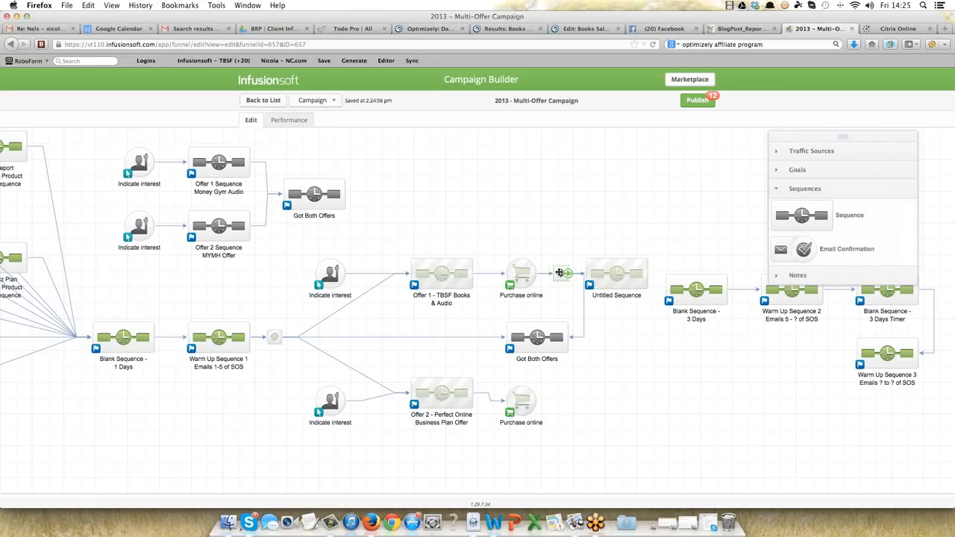
pyautogui.doubleClick(560, 273)
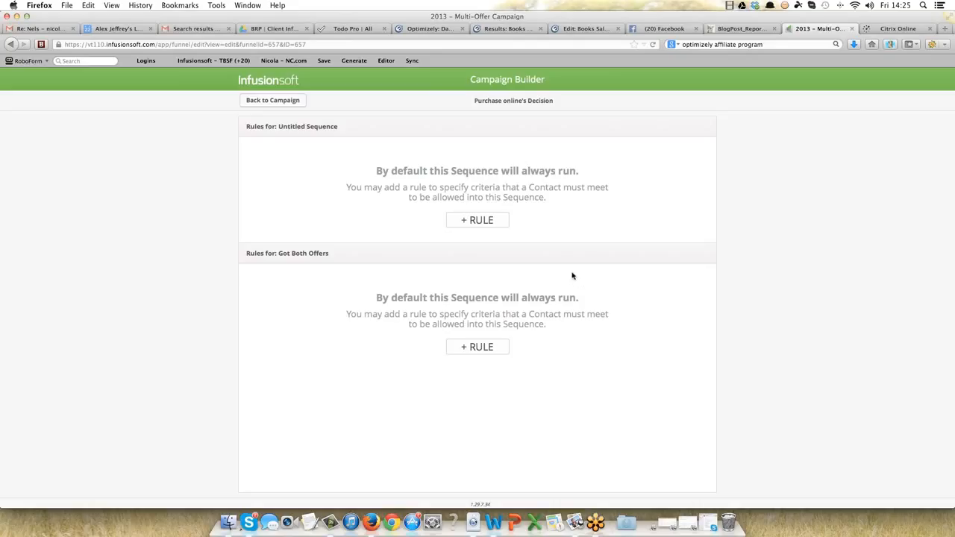
pyautogui.click(473, 219)
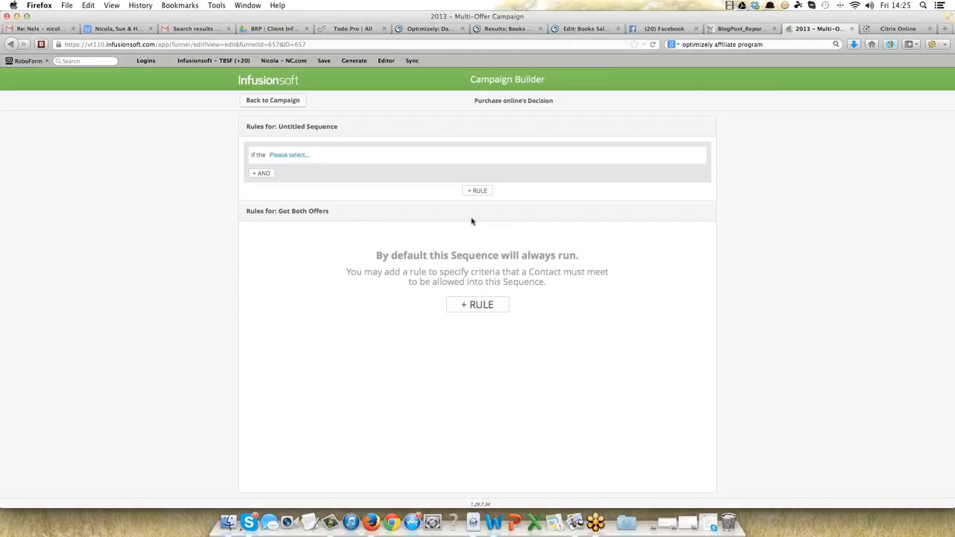
pyautogui.click(278, 104)
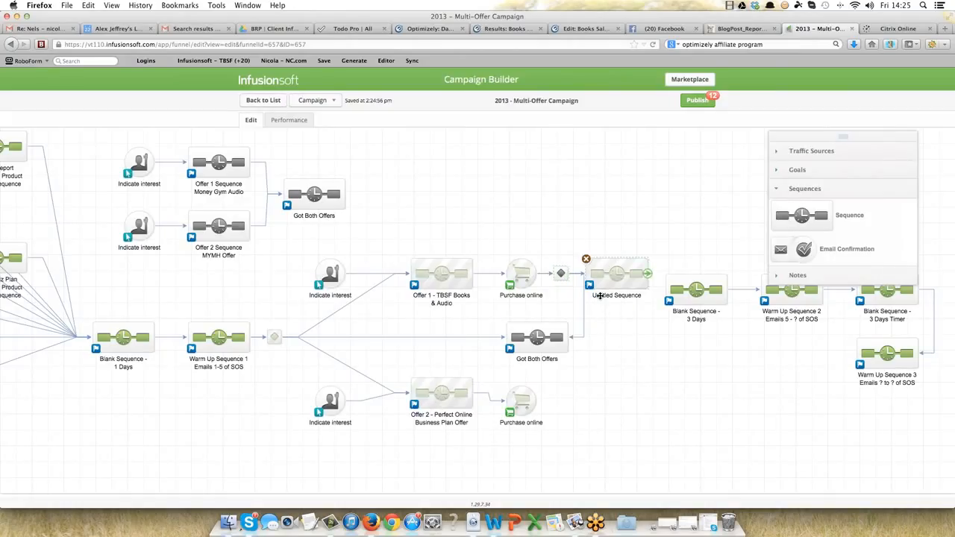
# Step: Rename Untitled Sequence as 3 Day Delay Timer
pyautogui.doubleClick(600, 295)
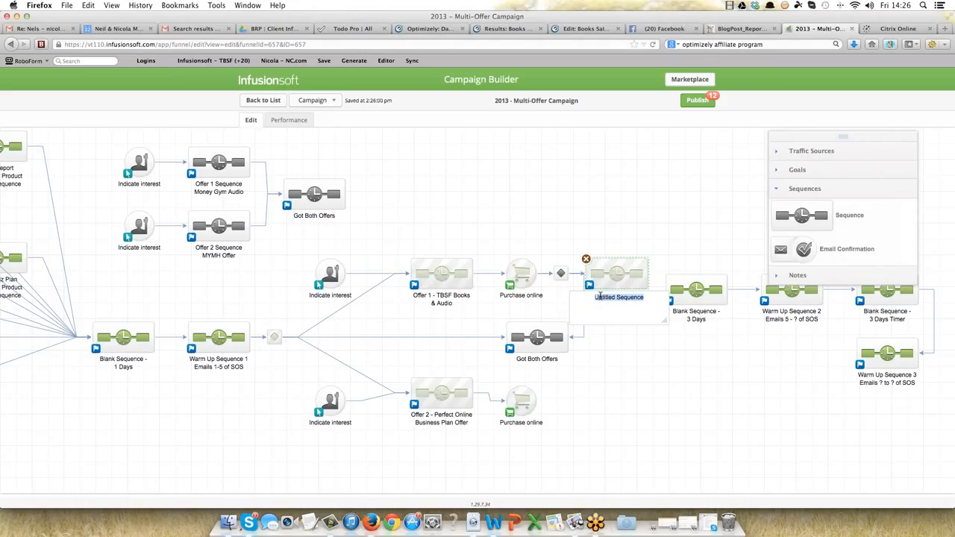
pyautogui.write('3 Day Delay Timer')
pyautogui.press('Return')
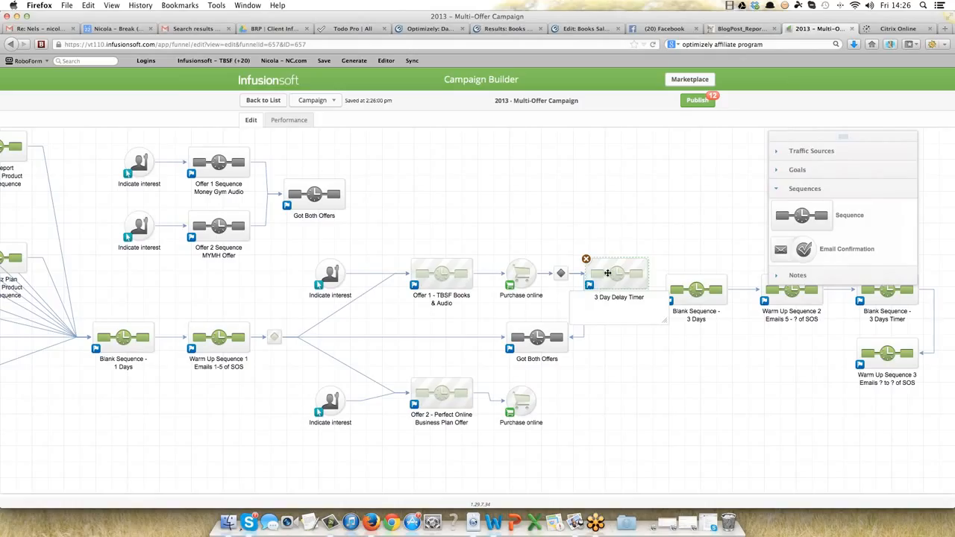
pyautogui.click(622, 248)
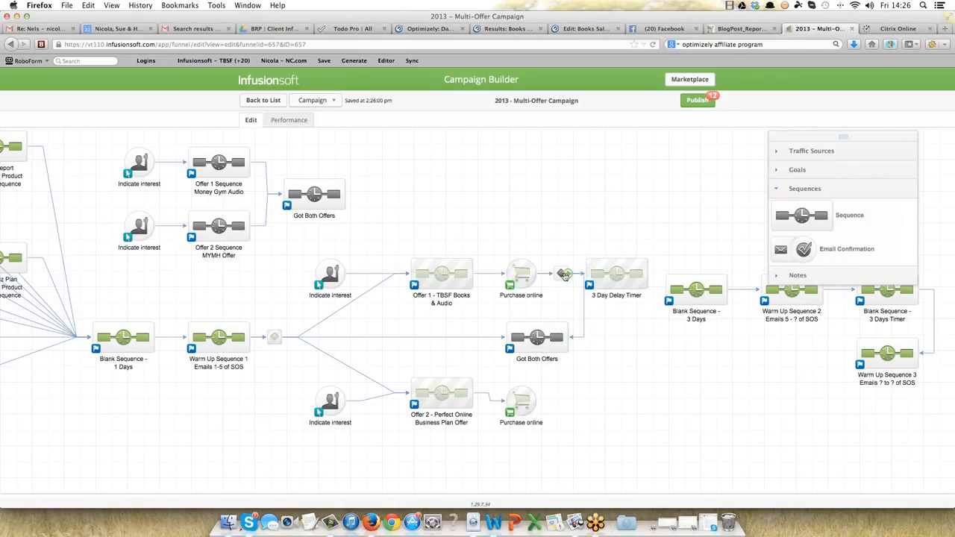
# Step: In the Purchase online decision, base the rule for 3 Day Delay Timer on the Contact's Tags
pyautogui.doubleClick(561, 274)
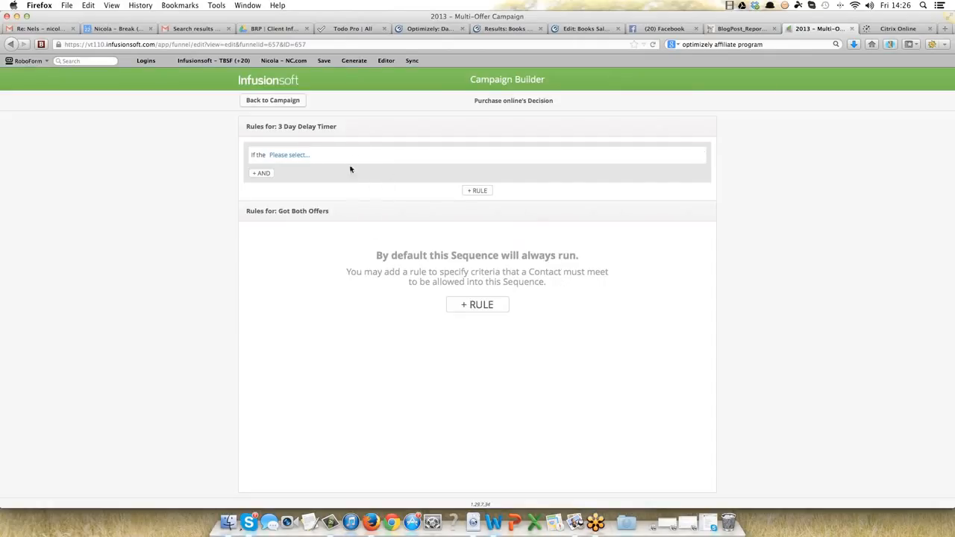
pyautogui.click(290, 157)
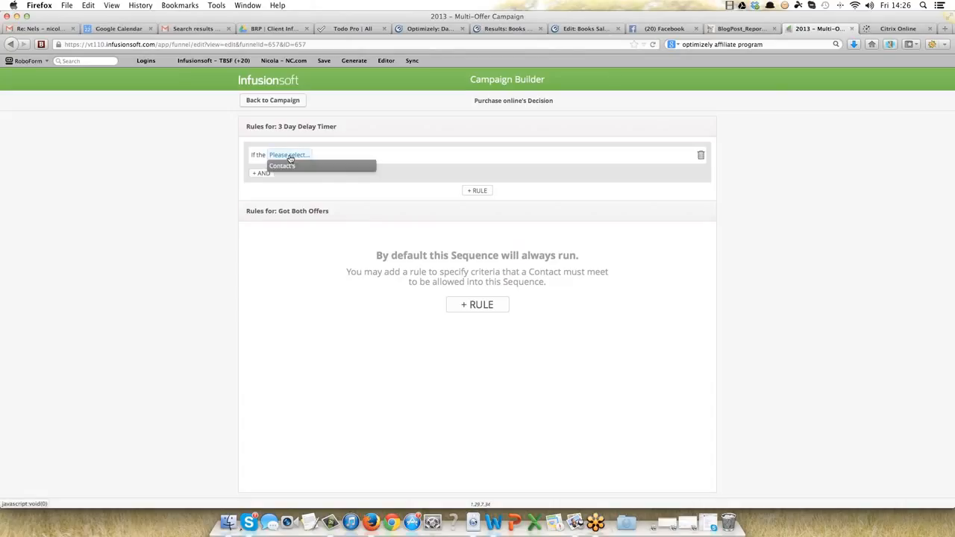
pyautogui.click(294, 157)
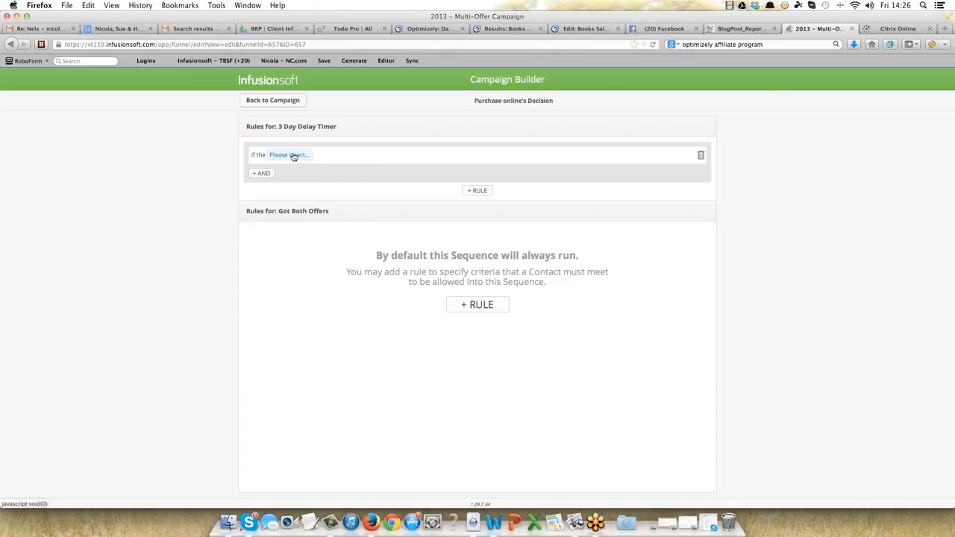
pyautogui.click(293, 156)
pyautogui.click(285, 165)
pyautogui.click(312, 157)
pyautogui.click(310, 204)
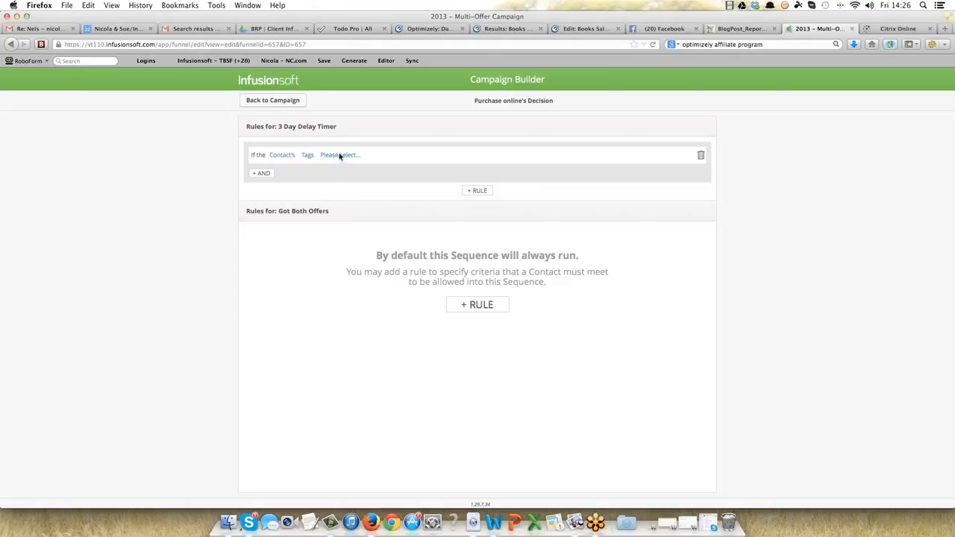
# Step: Try a contains condition in the 3 Day Delay Timer rule and search the tags for tbsf
pyautogui.click(340, 156)
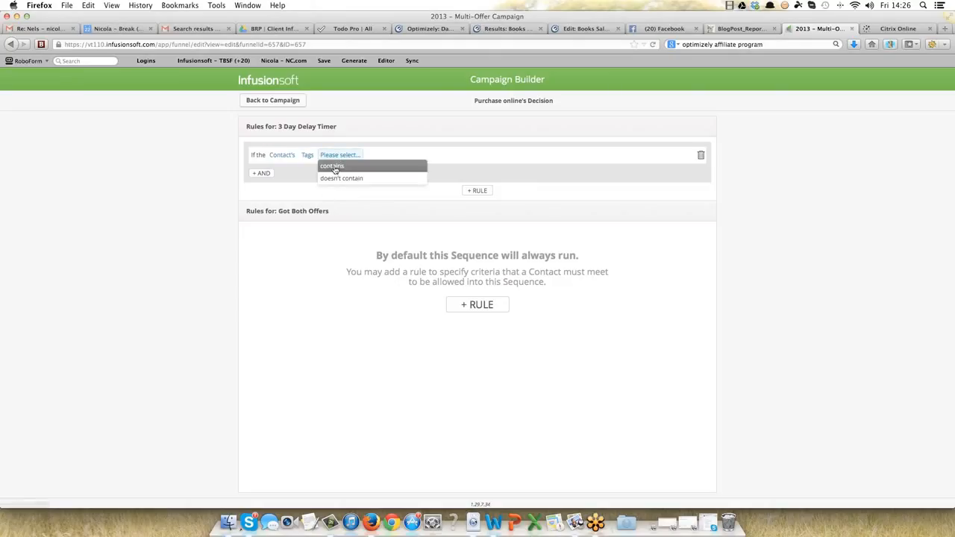
pyautogui.click(334, 169)
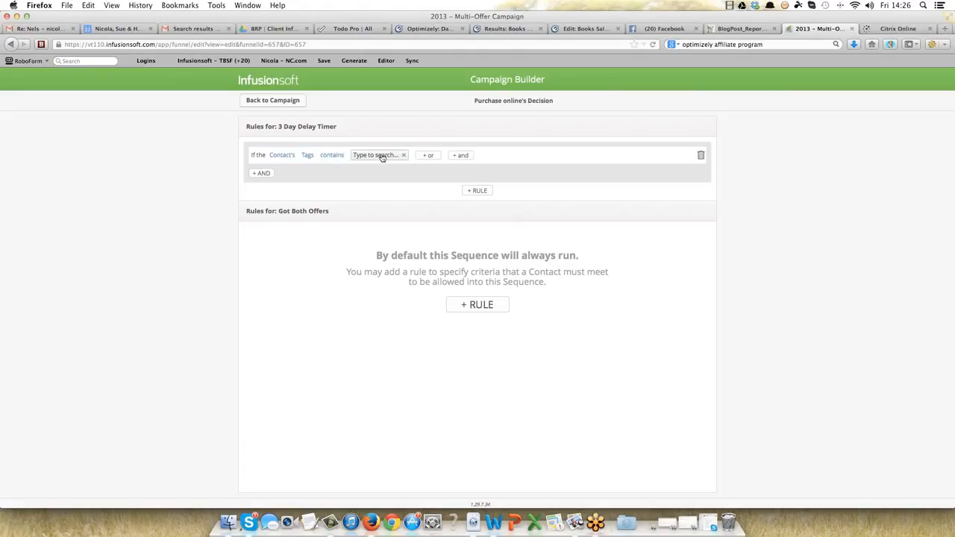
pyautogui.click(381, 156)
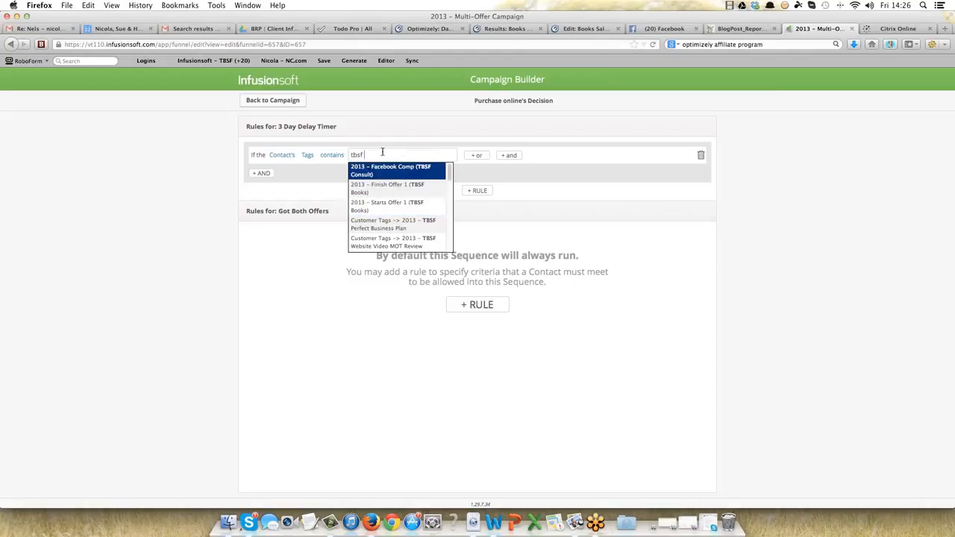
pyautogui.moveTo(383, 152); pyautogui.dragTo(346, 152)
pyautogui.moveTo(449, 176)
pyautogui.mouseDown()
pyautogui.moveTo(449, 262)
pyautogui.moveTo(449, 183)
pyautogui.mouseUp()
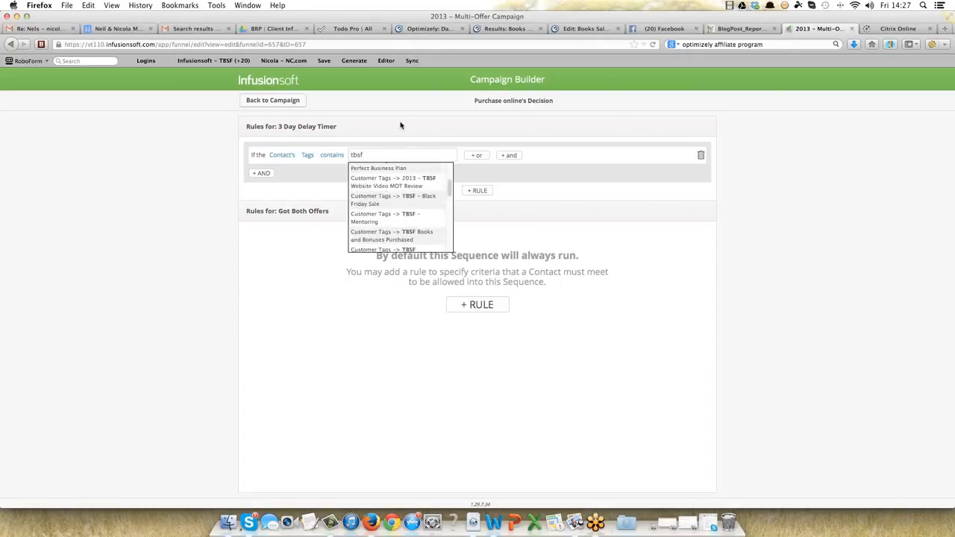
# Step: Set the 3 Day Delay Timer rule to doesn't contain the tag Prospect Tags -> 2013 - Starts Offer 2 (POBP)
pyautogui.click(355, 155)
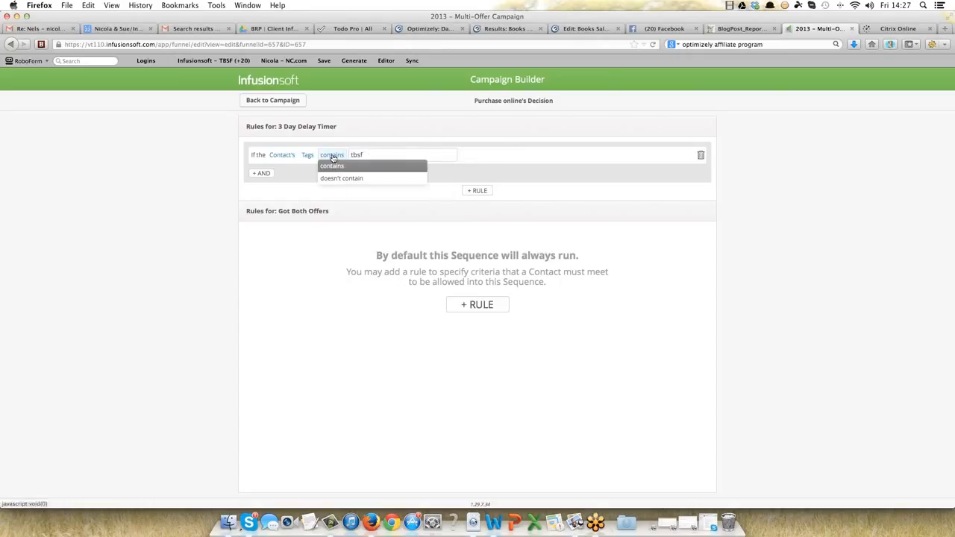
pyautogui.click(329, 183)
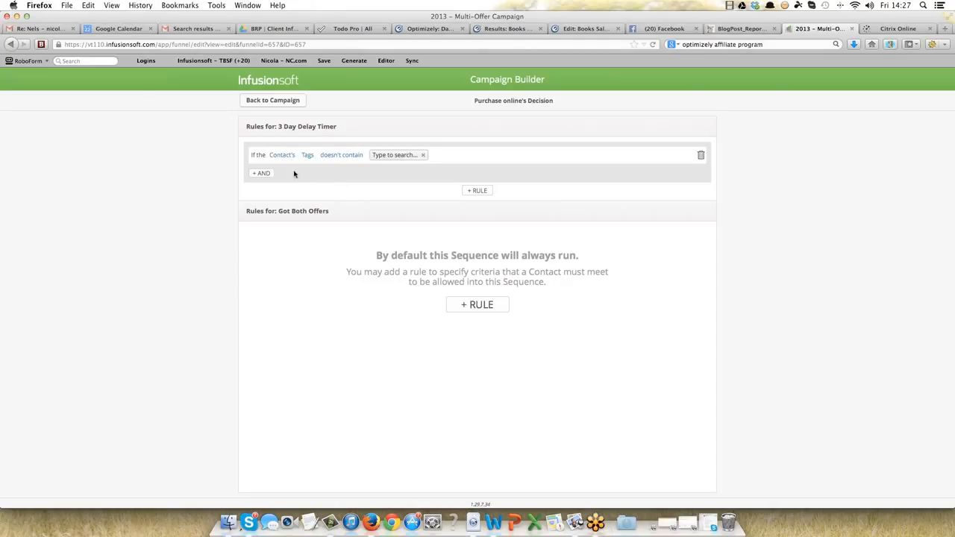
pyautogui.click(422, 155)
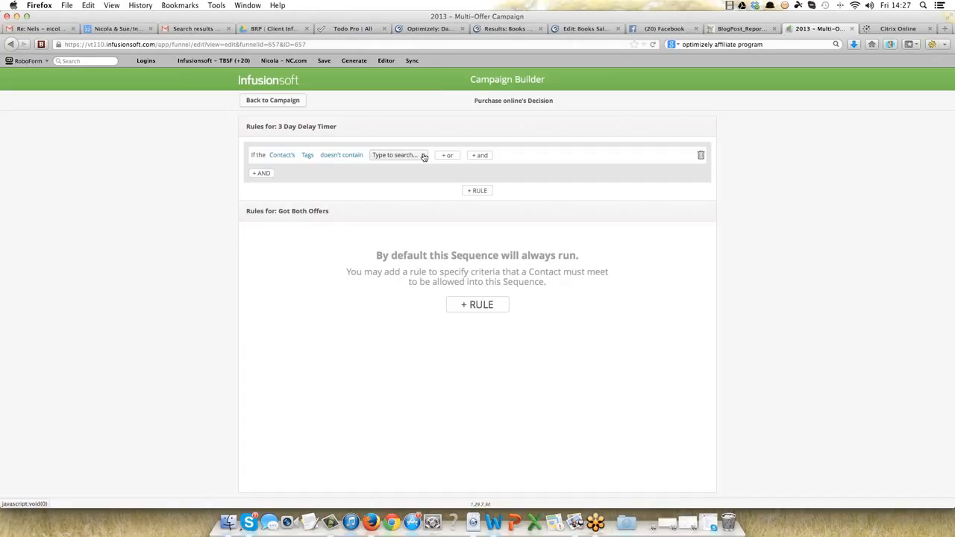
pyautogui.click(397, 155)
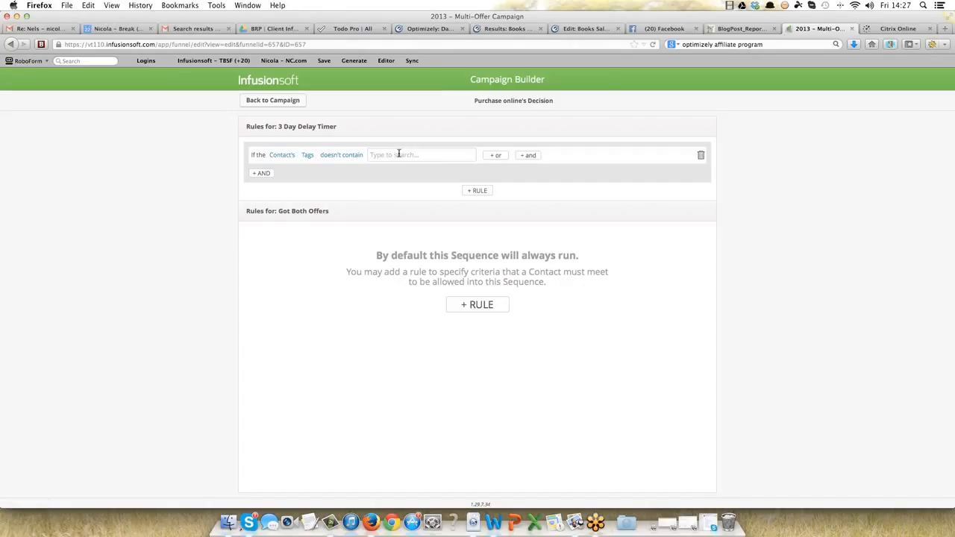
pyautogui.write('offer 2')
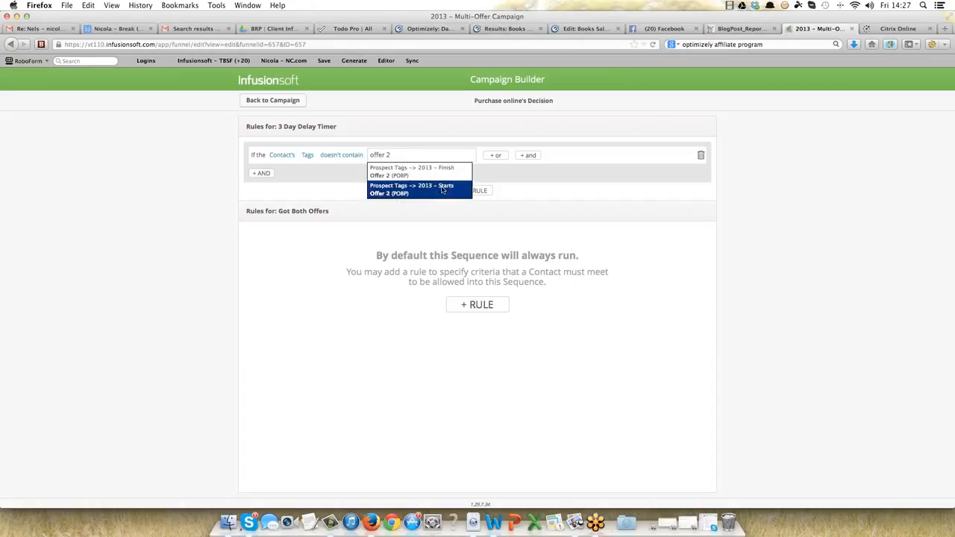
pyautogui.click(442, 190)
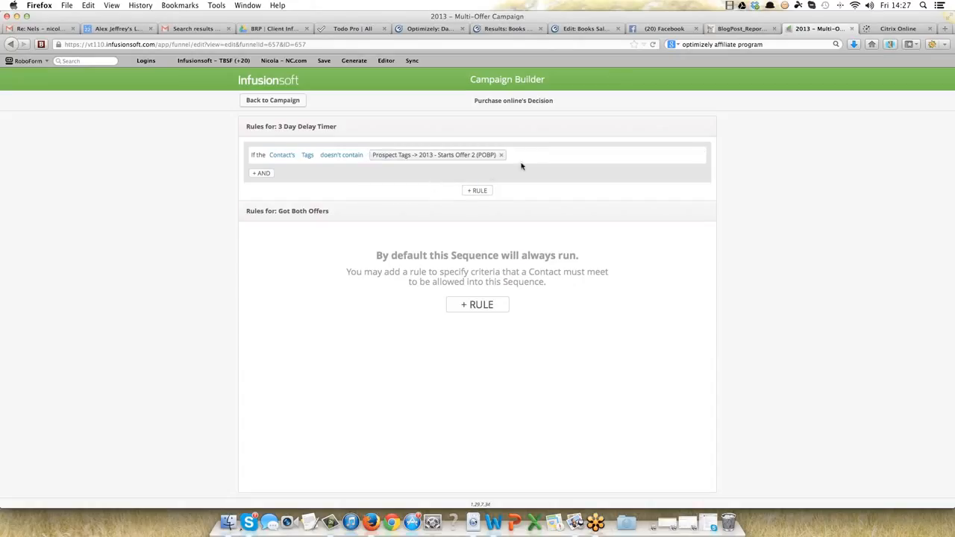
# Step: Add Customer Tags -> 2013 - Perfect Online Business Plan as an "or" tag in the 3 Day Delay Timer rule
pyautogui.click(525, 157)
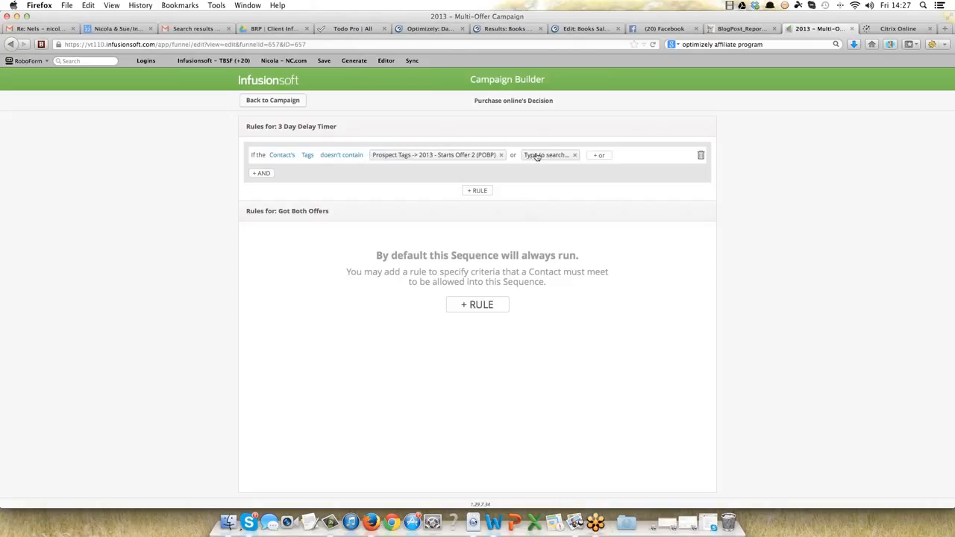
pyautogui.click(536, 154)
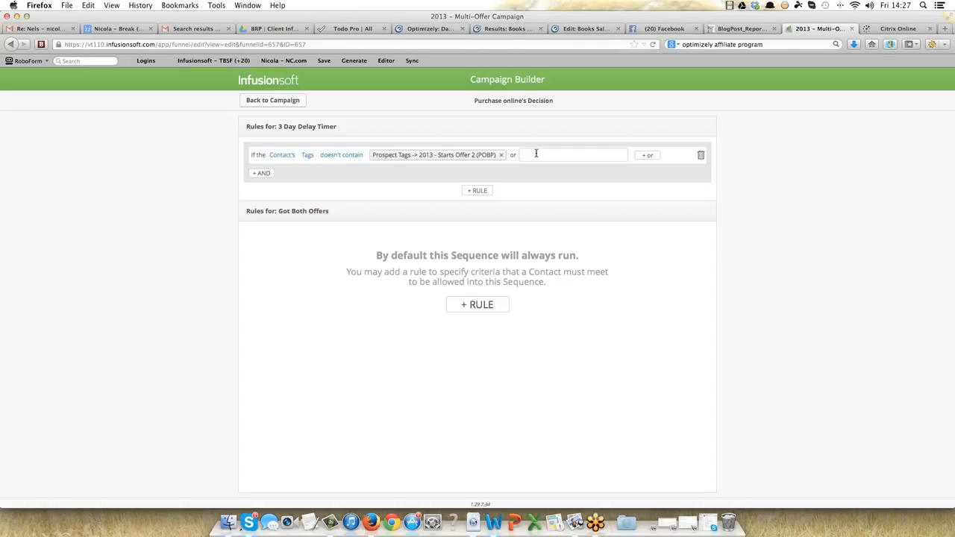
pyautogui.write('perfect')
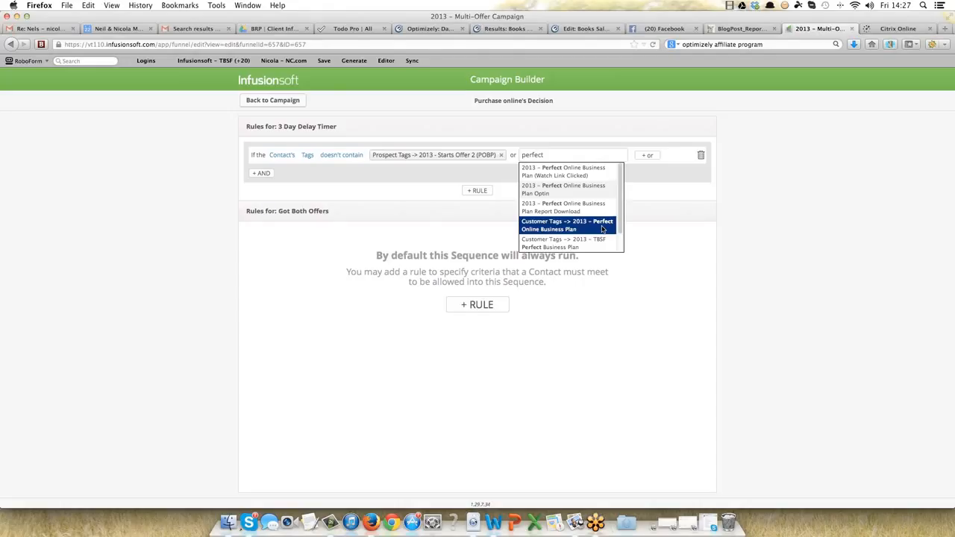
pyautogui.click(603, 228)
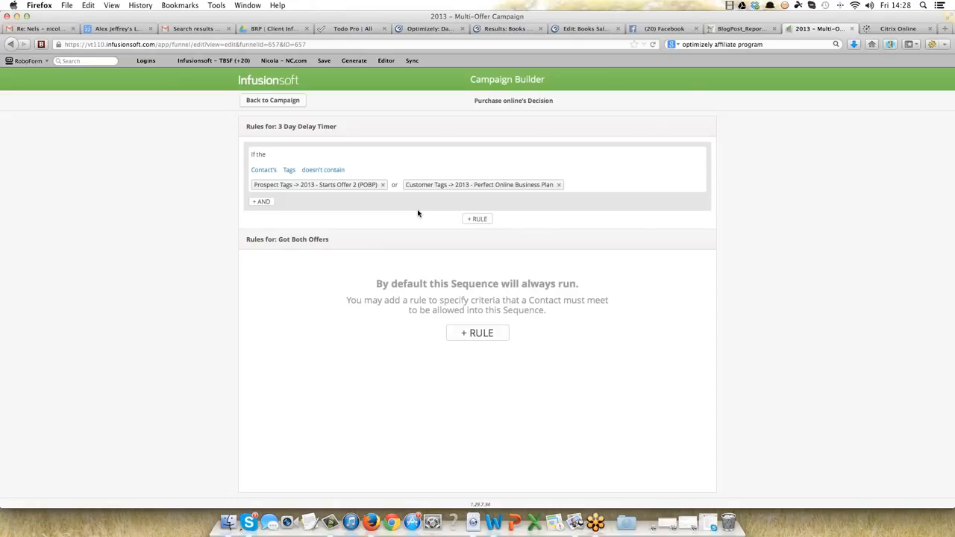
# Step: Add a rule for Got Both Offers based on the Contact's Tags
pyautogui.click(475, 335)
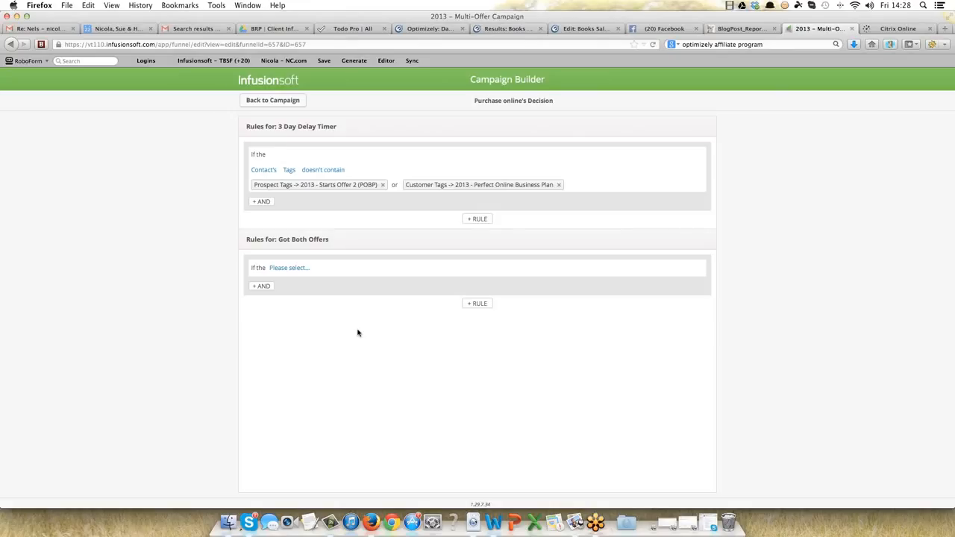
pyautogui.click(284, 268)
pyautogui.click(286, 280)
pyautogui.click(311, 269)
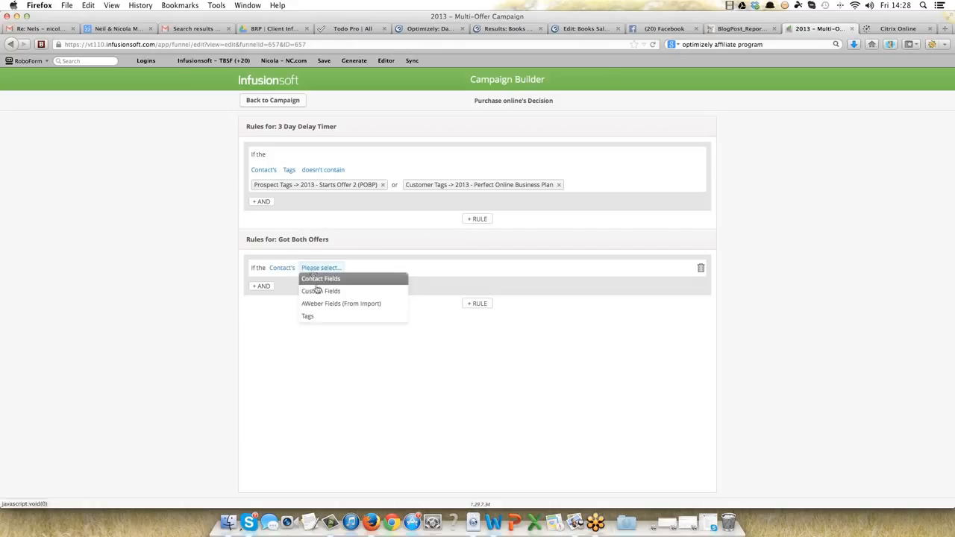
pyautogui.click(311, 316)
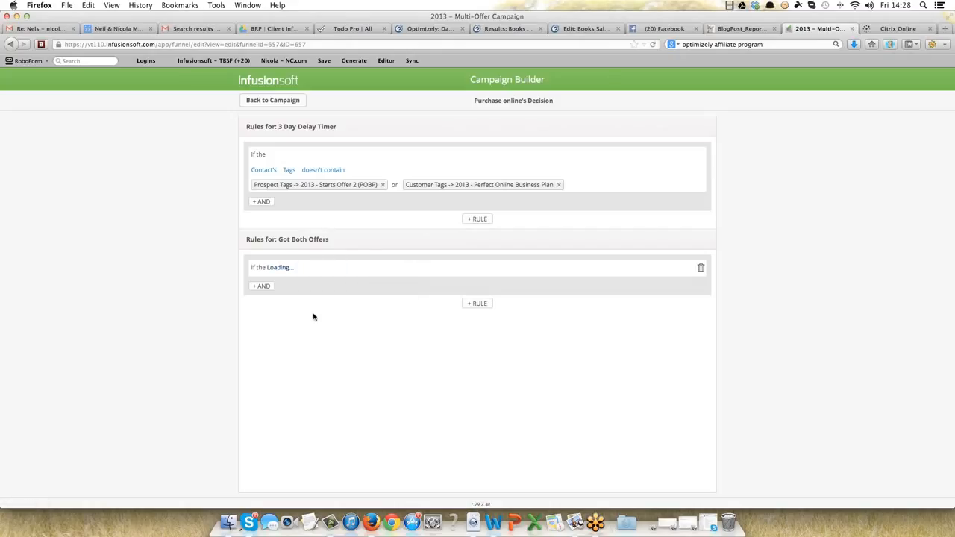
# Step: Set the Got Both Offers rule to contains the tag 2013 - Finish Offer 1 (TBSF Books)
pyautogui.click(347, 269)
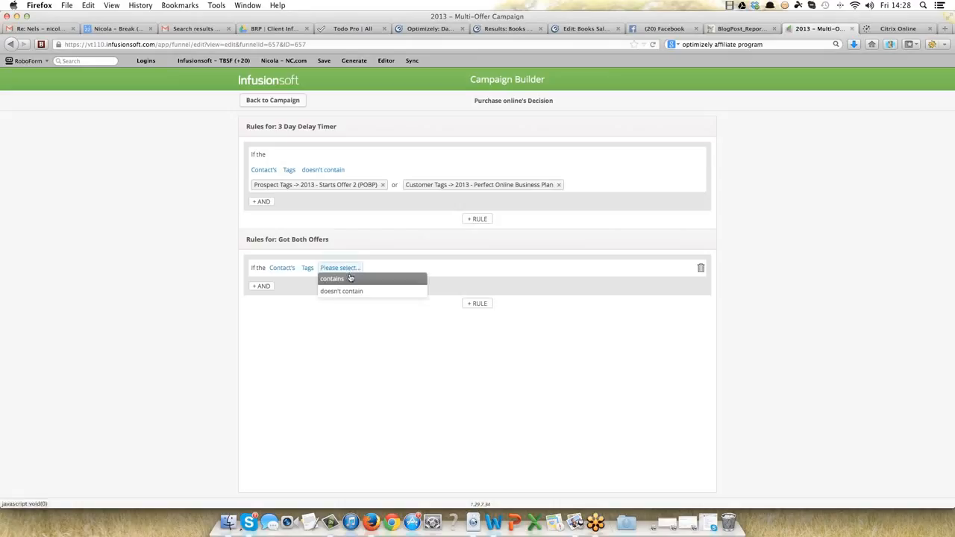
pyautogui.click(349, 278)
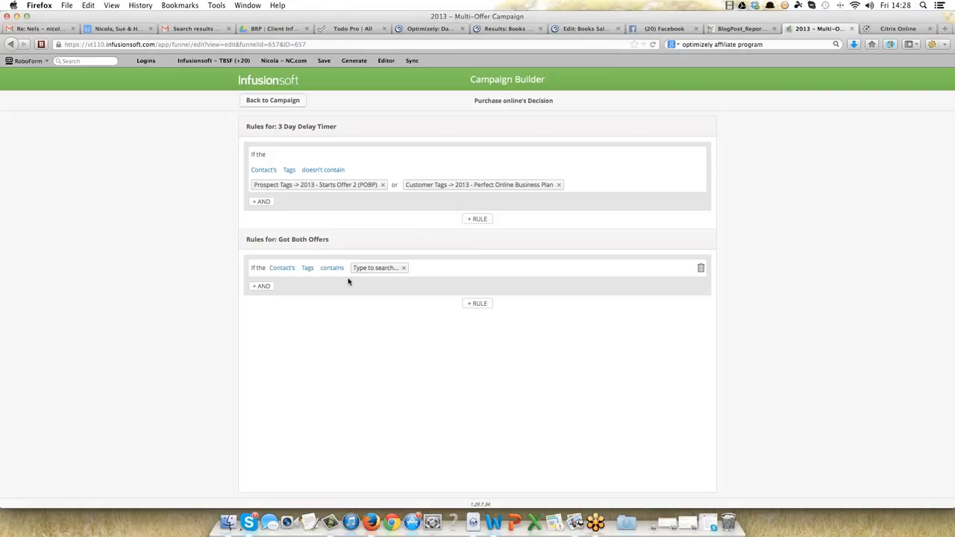
pyautogui.click(364, 268)
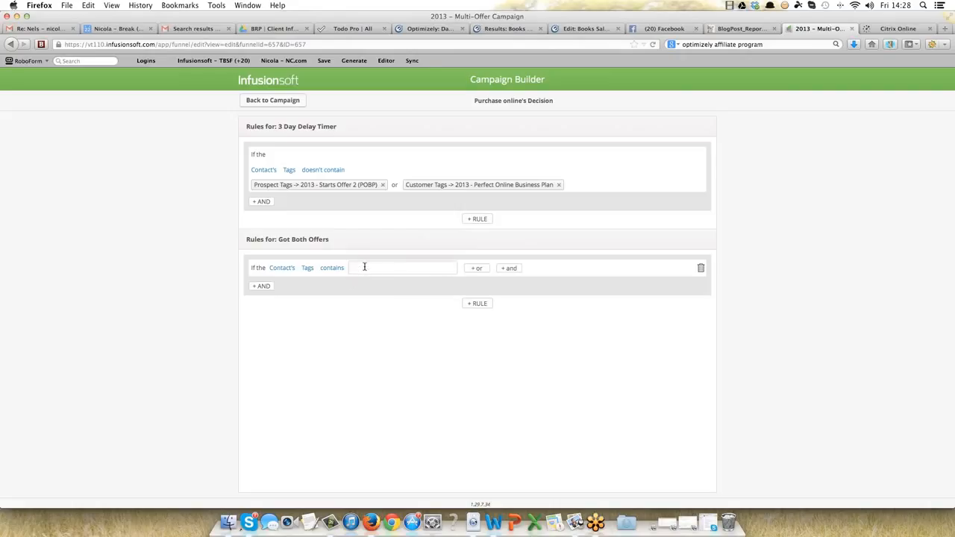
pyautogui.write('finish')
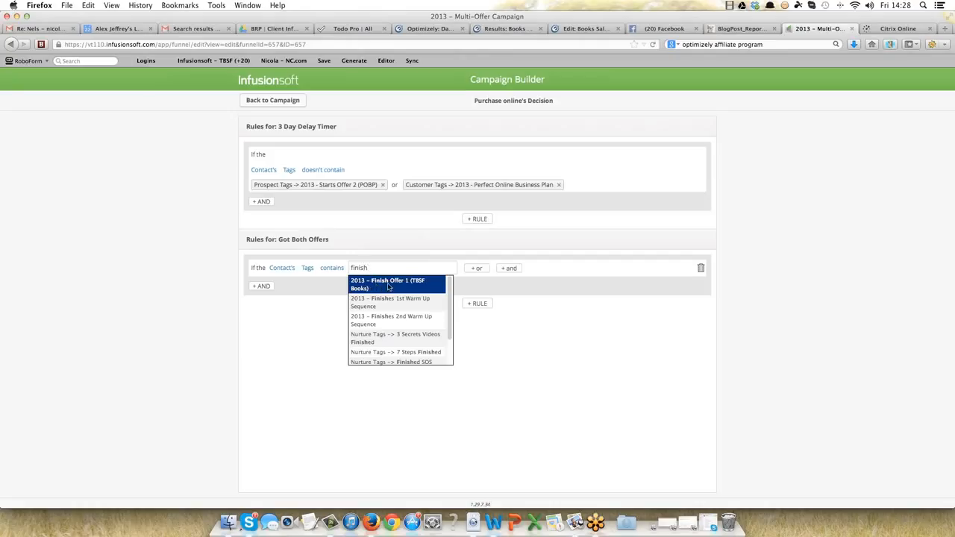
pyautogui.click(388, 287)
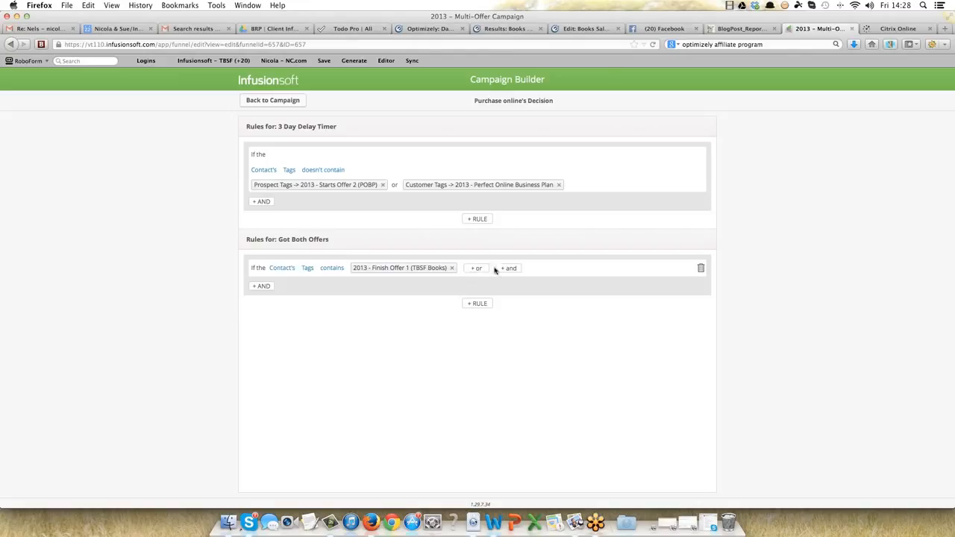
# Step: Add Prospect Tags -> 2013 - Finish Offer 2 (POBP) as an "and" tag in the Got Both Offers rule and return to the campaign
pyautogui.click(508, 268)
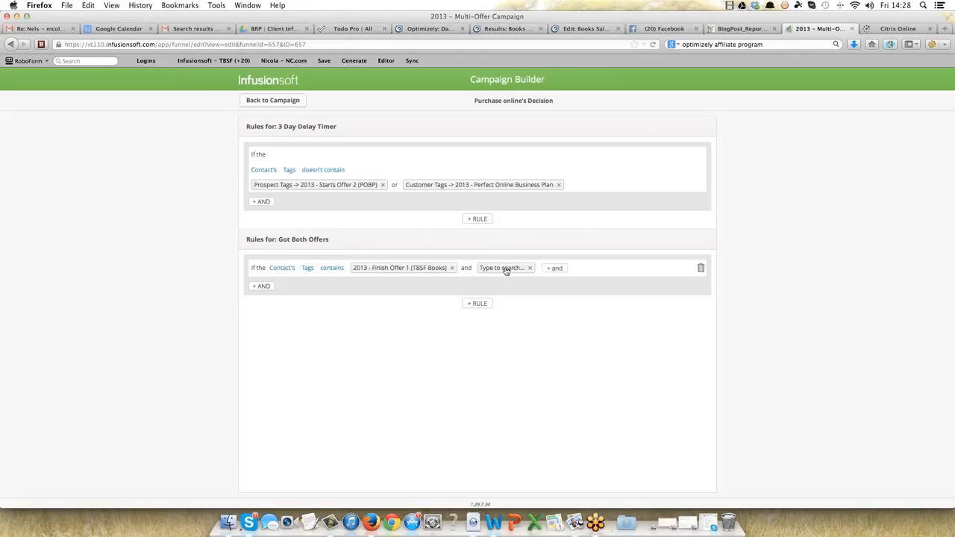
pyautogui.click(503, 267)
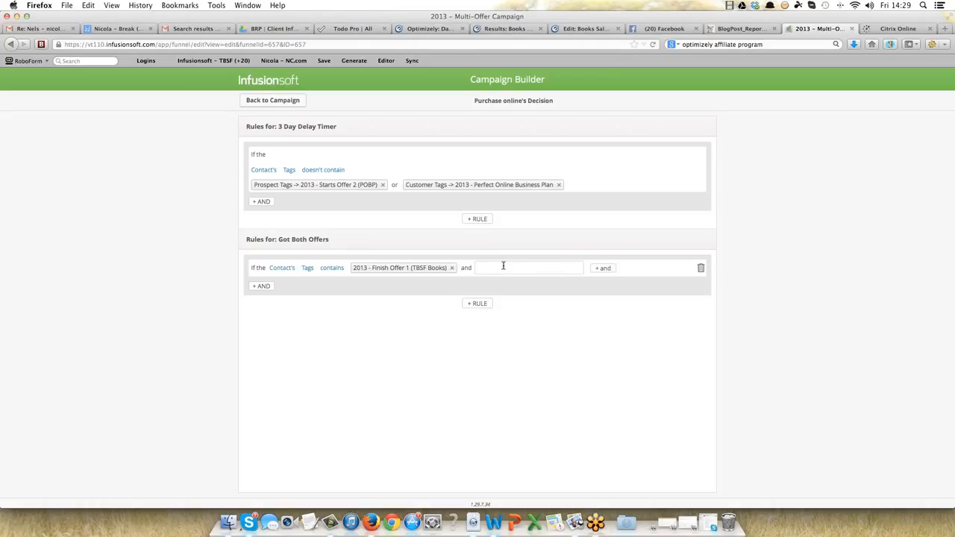
pyautogui.write('finish')
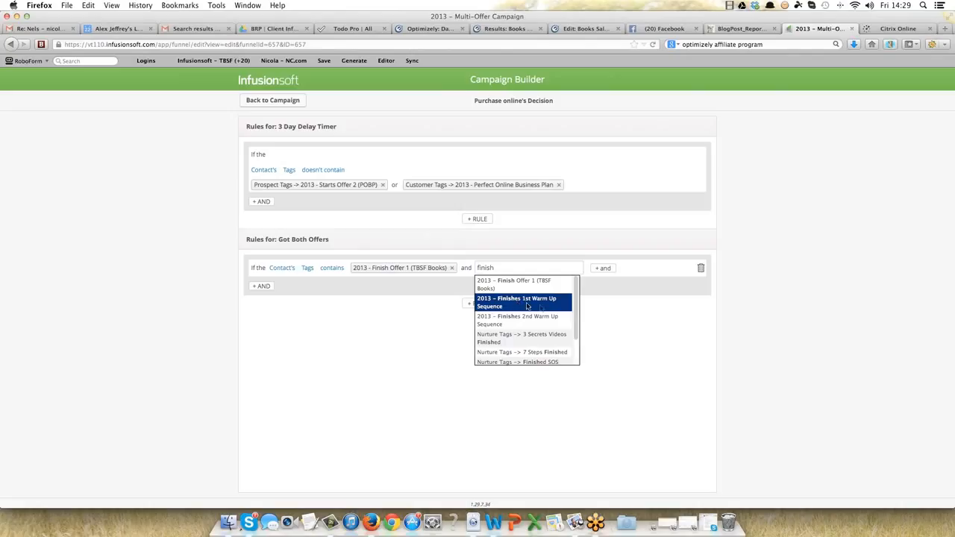
pyautogui.scroll(-2, 574, 315)
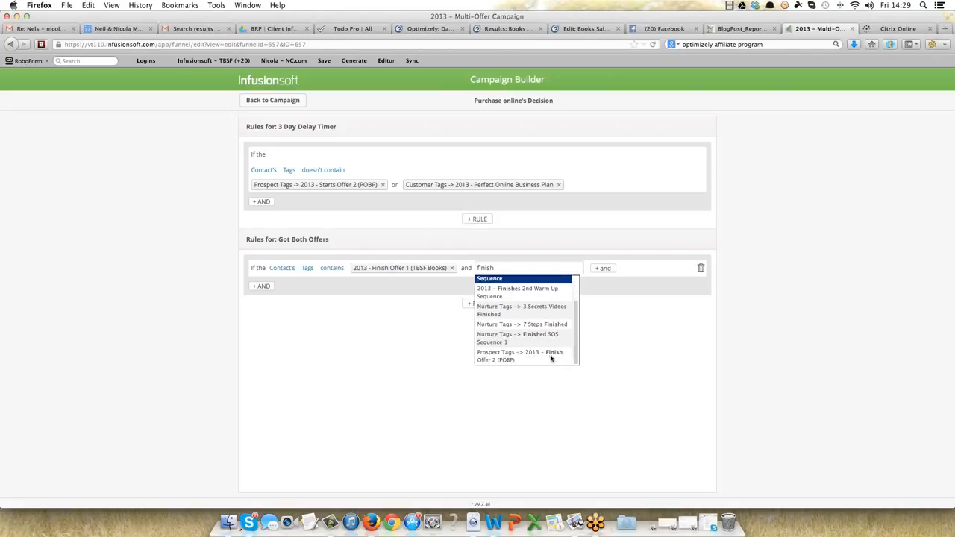
pyautogui.click(549, 359)
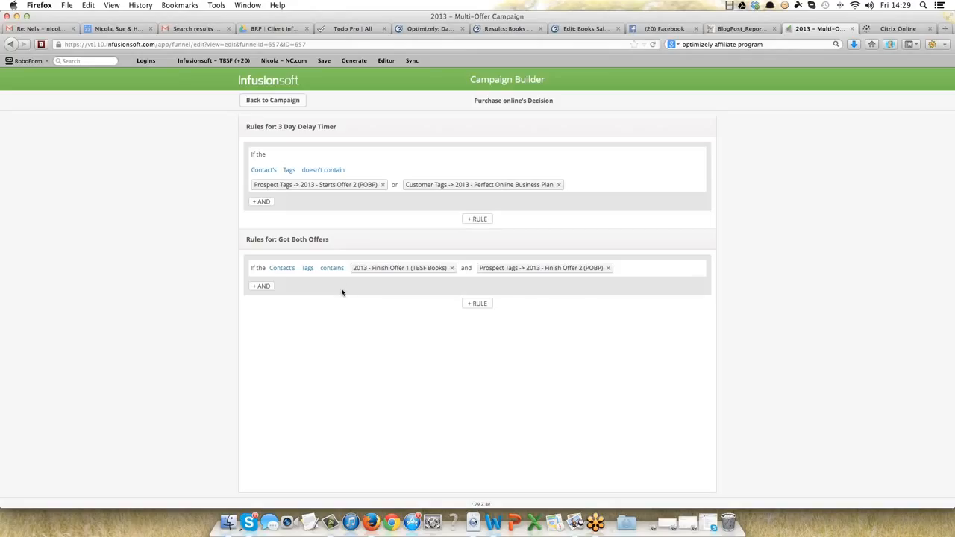
pyautogui.click(291, 101)
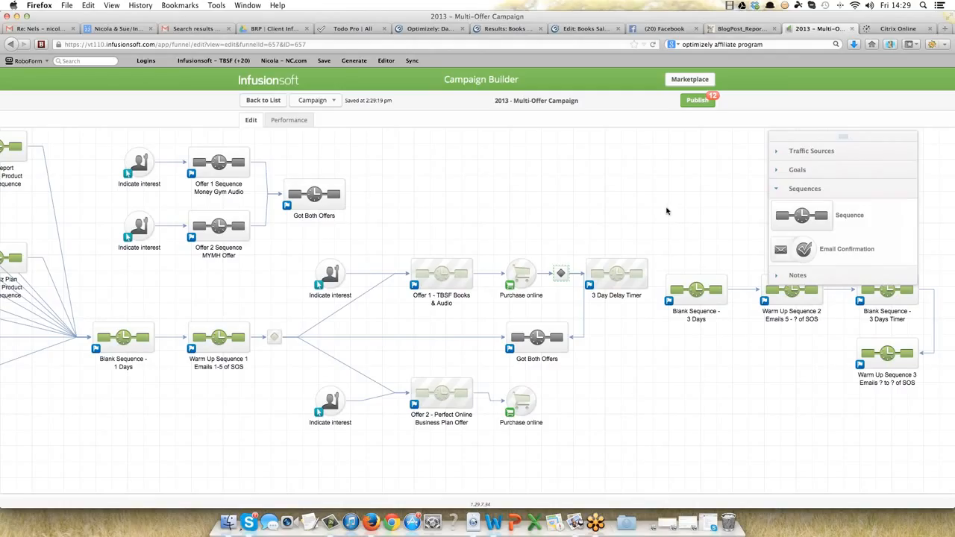
pyautogui.moveTo(666, 211); pyautogui.dragTo(938, 438)
pyautogui.click(705, 292)
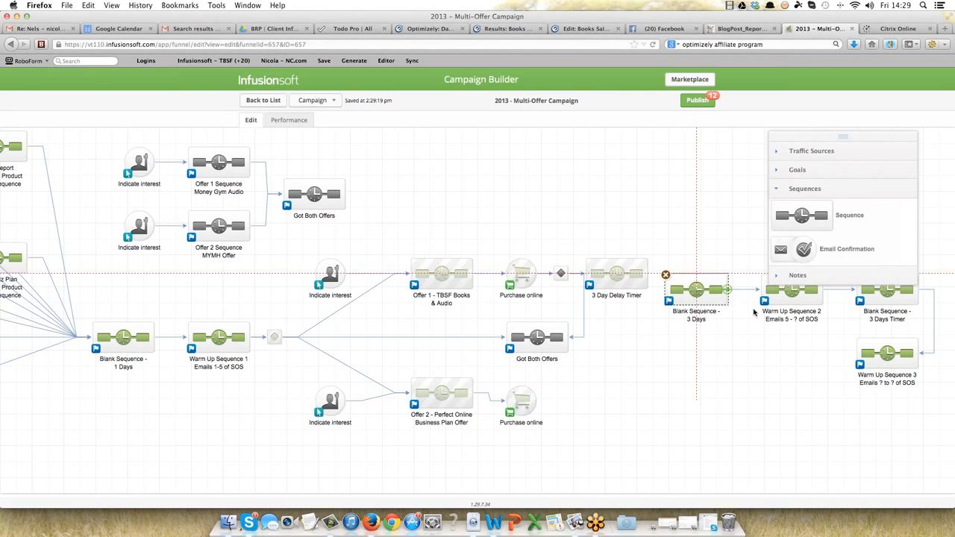
pyautogui.moveTo(780, 332); pyautogui.dragTo(701, 289)
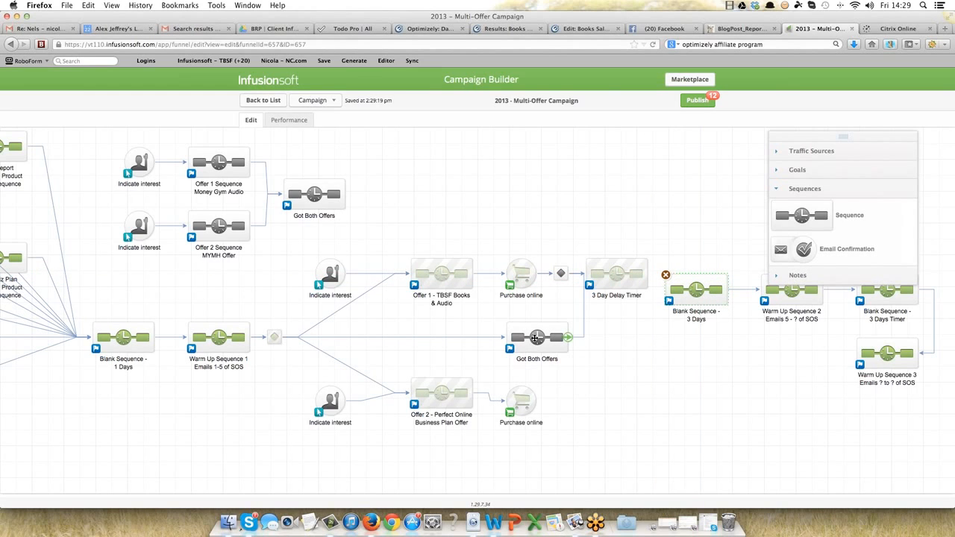
pyautogui.click(633, 348)
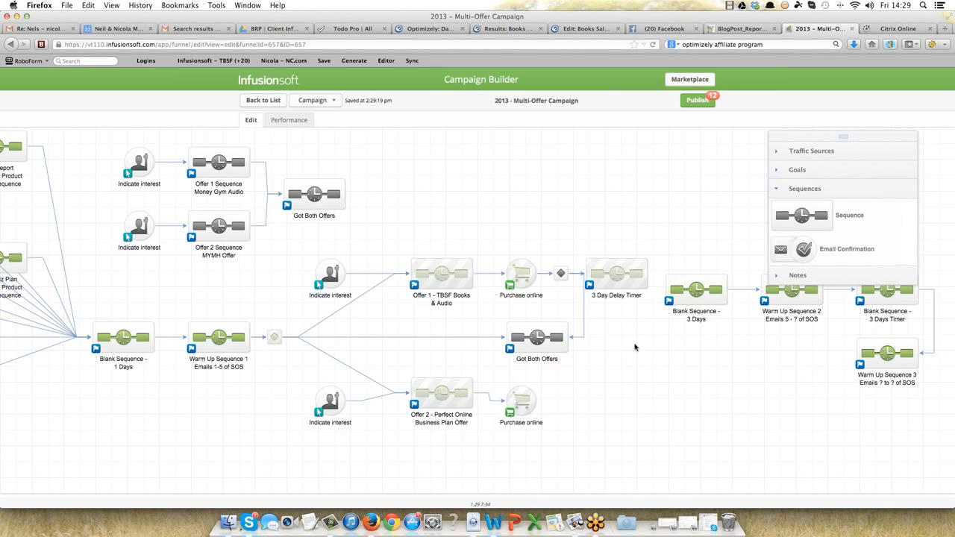
# Step: Review the decision rules after the Offer 1 purchase goal and return to the campaign
pyautogui.click(560, 274)
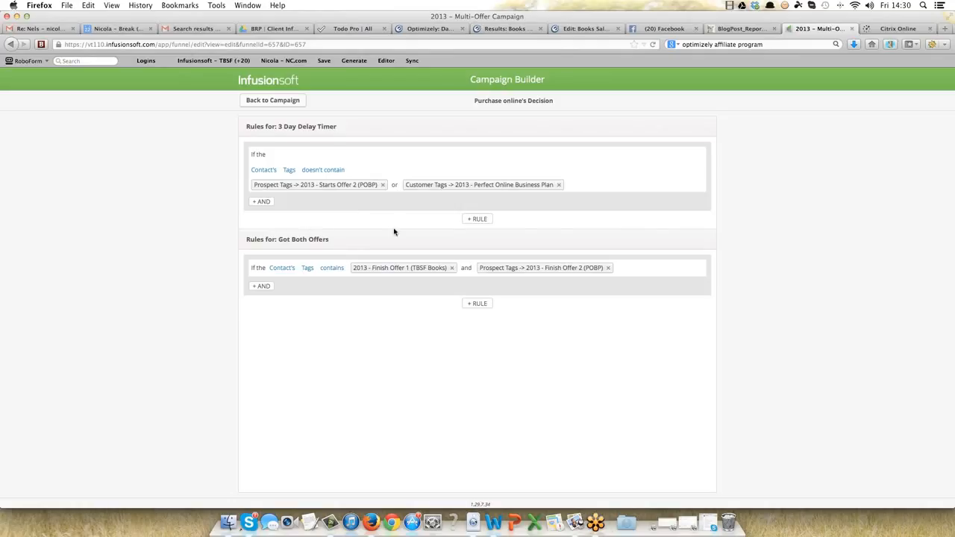
pyautogui.click(261, 100)
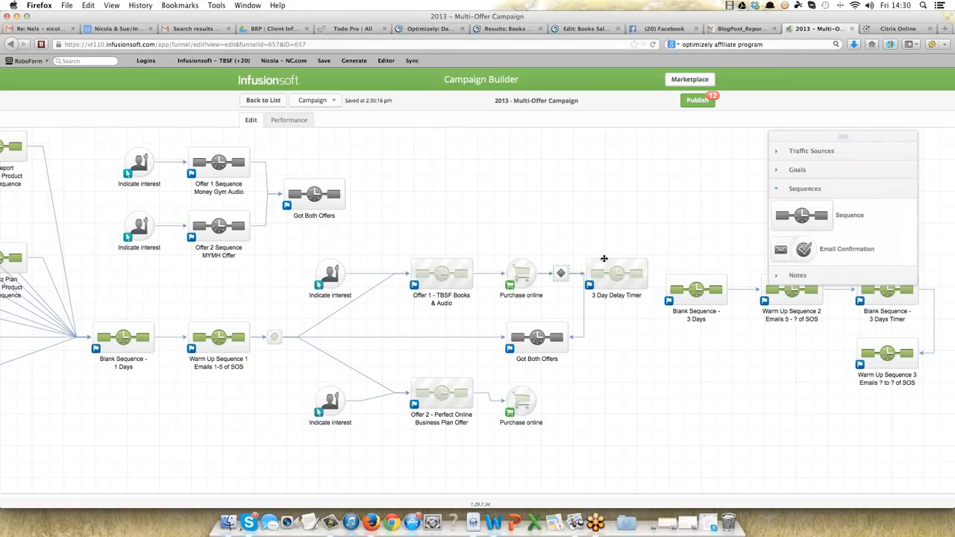
# Step: Connect the 3 Day Delay Timer sequence to the Offer 2 - Perfect Online Business Plan Offer sequence
pyautogui.moveTo(649, 275)
pyautogui.moveTo(649, 274); pyautogui.dragTo(490, 394)
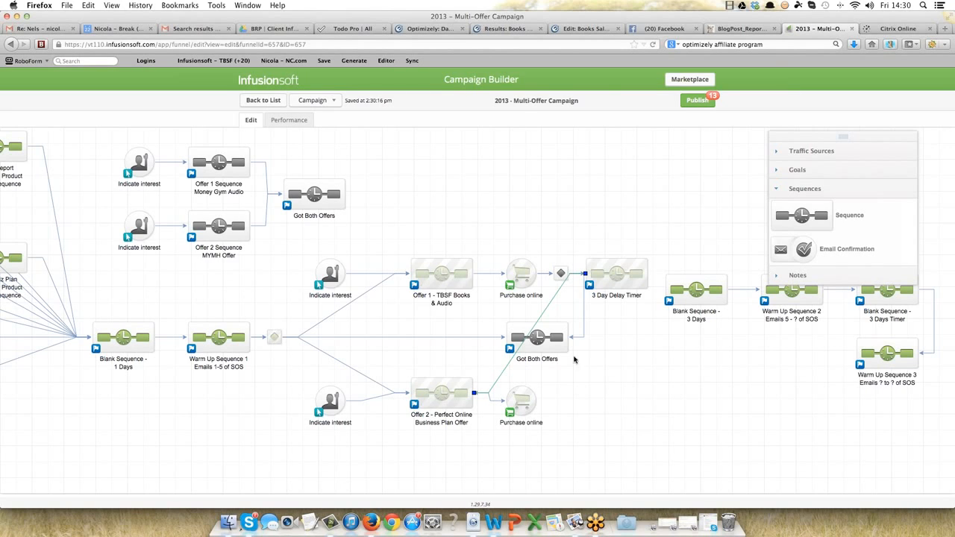
# Step: Place the 3 Day Delay Timer just below the Offer 1 purchase goal and shift Got Both Offers to the right of it
pyautogui.moveTo(544, 341); pyautogui.dragTo(623, 338)
pyautogui.moveTo(612, 274); pyautogui.dragTo(519, 320)
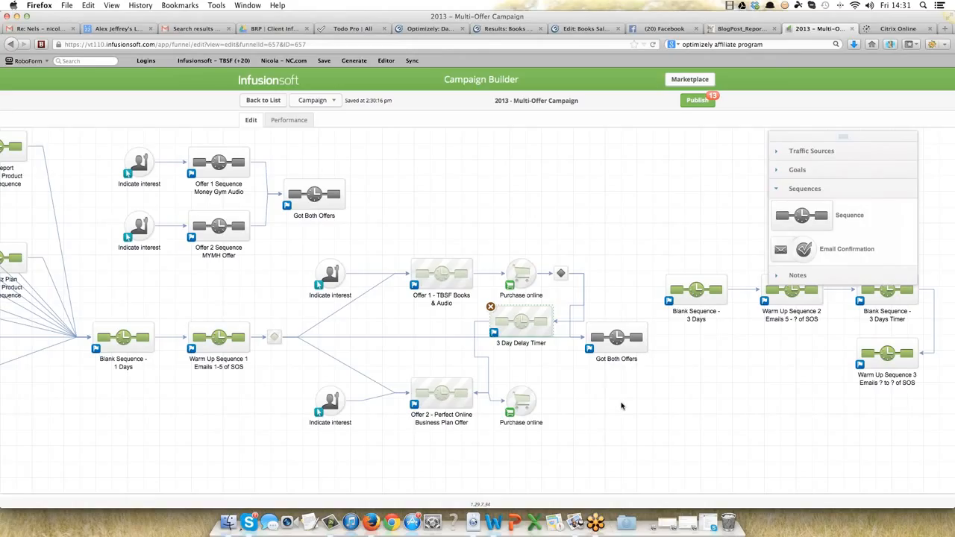
pyautogui.moveTo(617, 335); pyautogui.dragTo(647, 336)
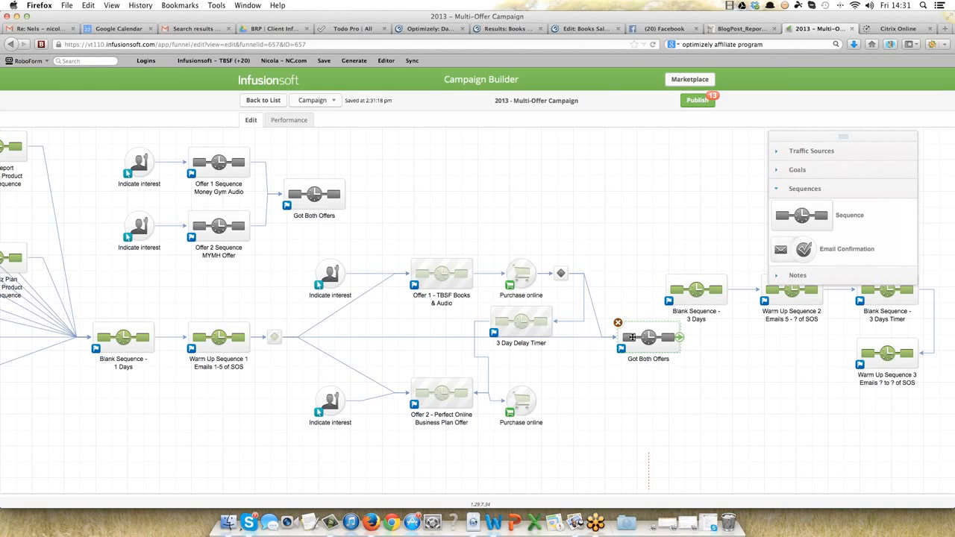
pyautogui.moveTo(647, 337); pyautogui.dragTo(613, 339)
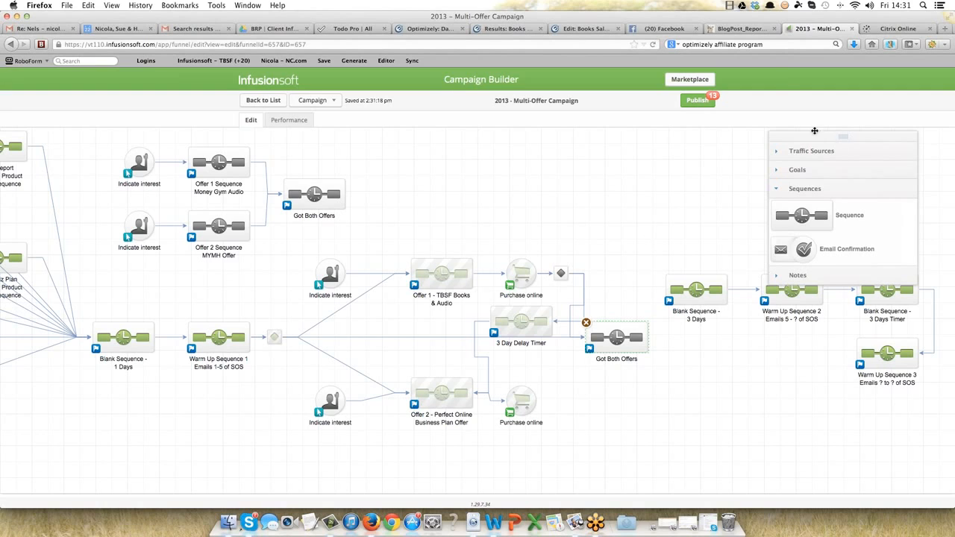
# Step: Move the four-sequence chain starting with Blank Sequence - 3 Days farther right, level with Got Both Offers, and keep the element palette clear of it
pyautogui.moveTo(802, 136); pyautogui.dragTo(471, 107)
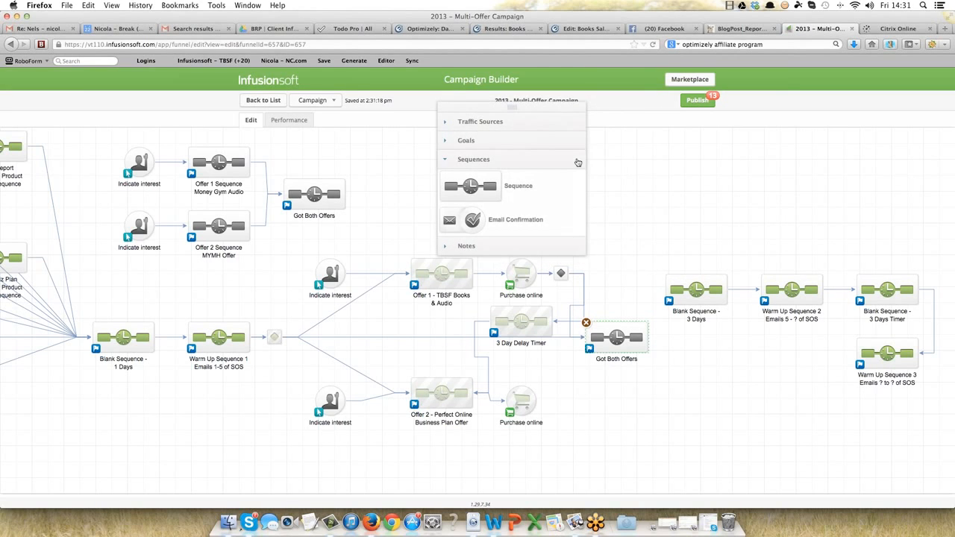
pyautogui.moveTo(653, 232); pyautogui.dragTo(942, 407)
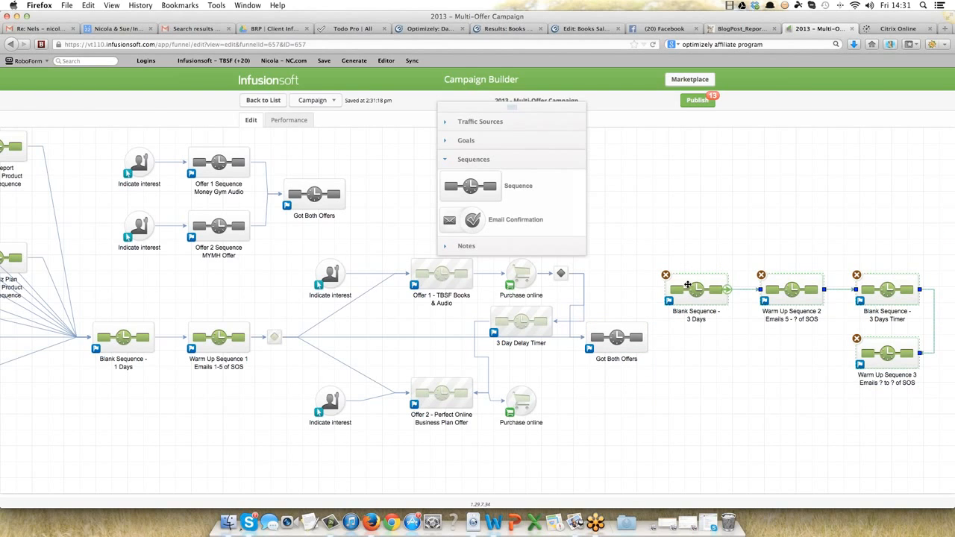
pyautogui.moveTo(705, 298); pyautogui.dragTo(751, 334)
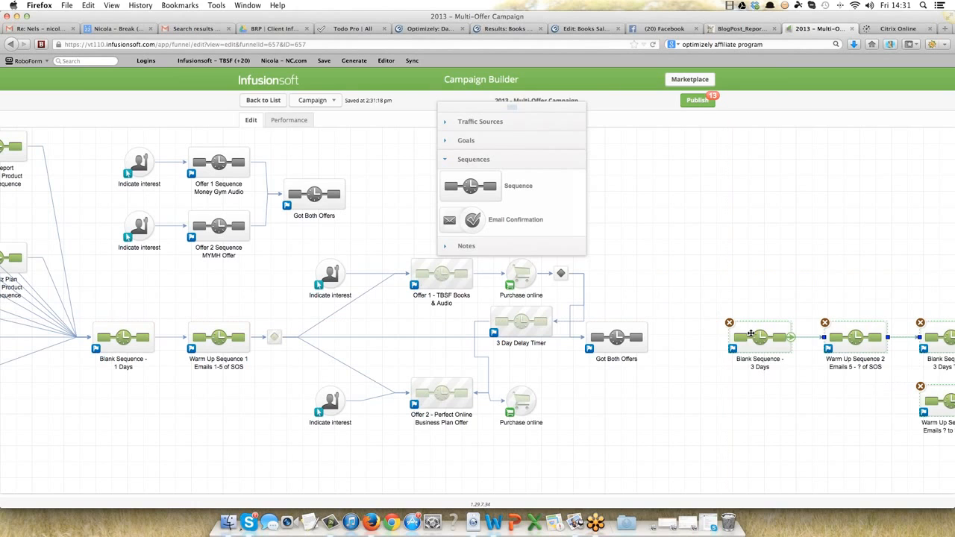
pyautogui.click(662, 396)
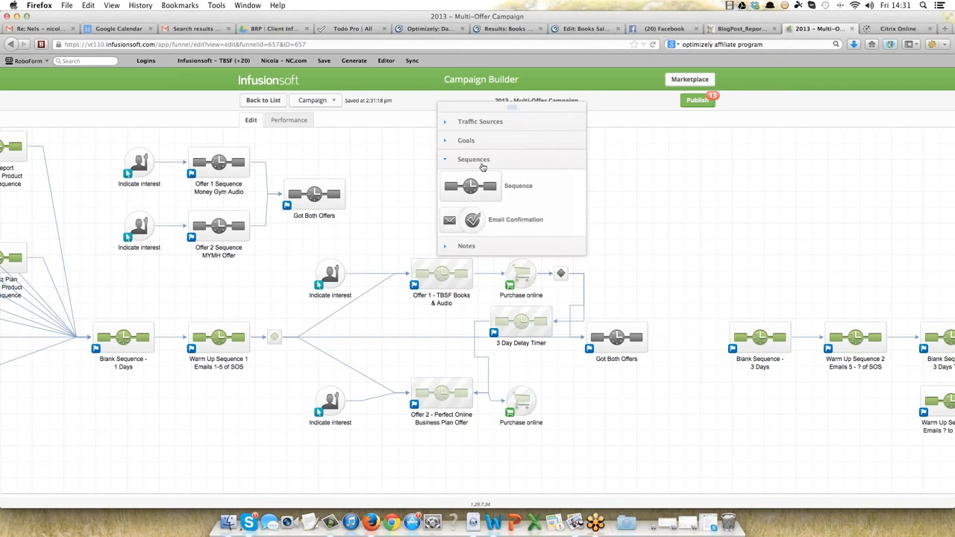
pyautogui.moveTo(483, 105); pyautogui.dragTo(767, 265)
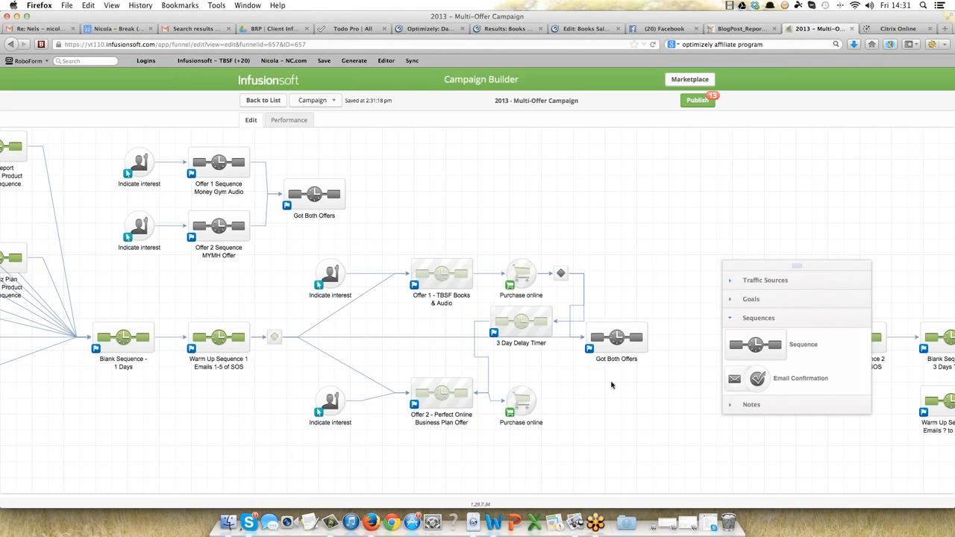
pyautogui.moveTo(734, 267); pyautogui.dragTo(795, 111)
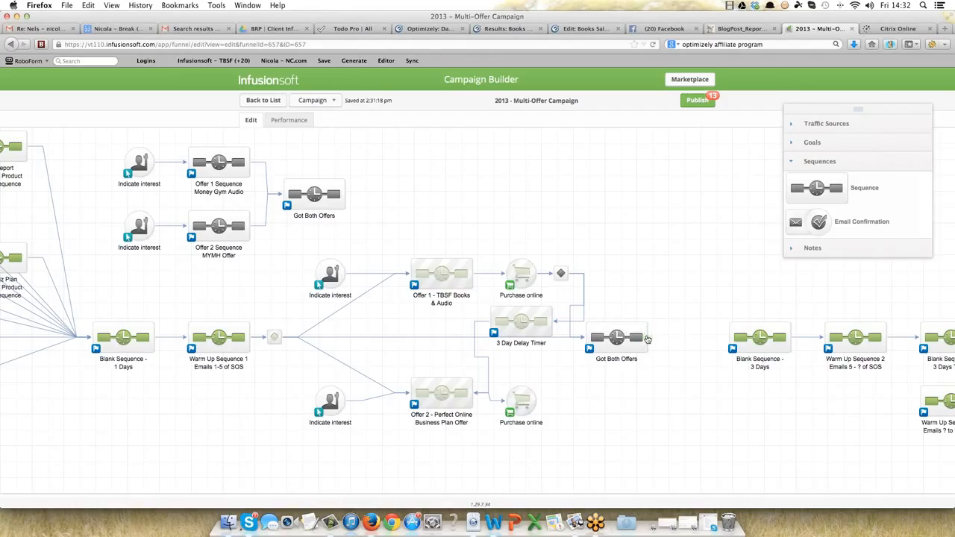
# Step: Connect Got Both Offers to Blank Sequence - 3 Days, and link the Offer 2 purchase goal to Got Both Offers
pyautogui.moveTo(648, 338); pyautogui.dragTo(746, 338)
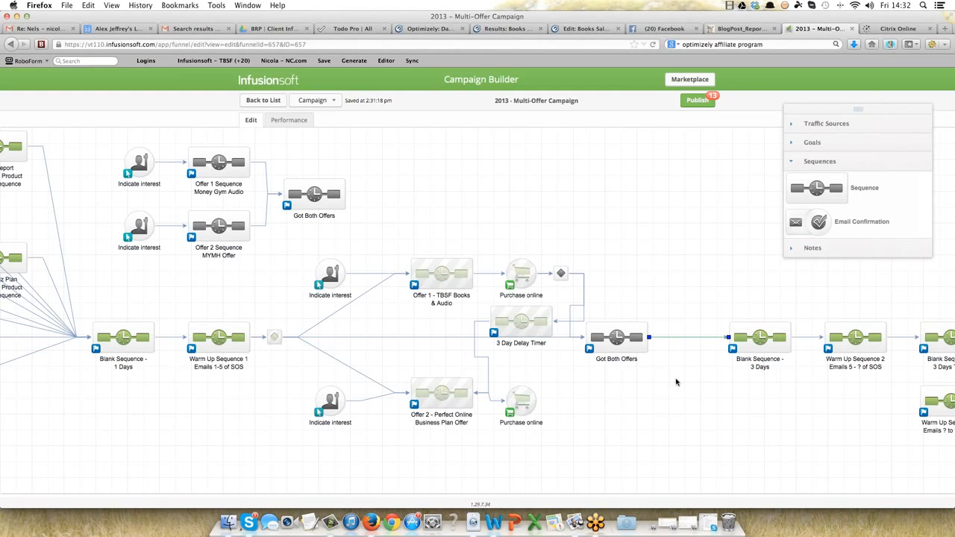
pyautogui.moveTo(609, 337); pyautogui.dragTo(657, 337)
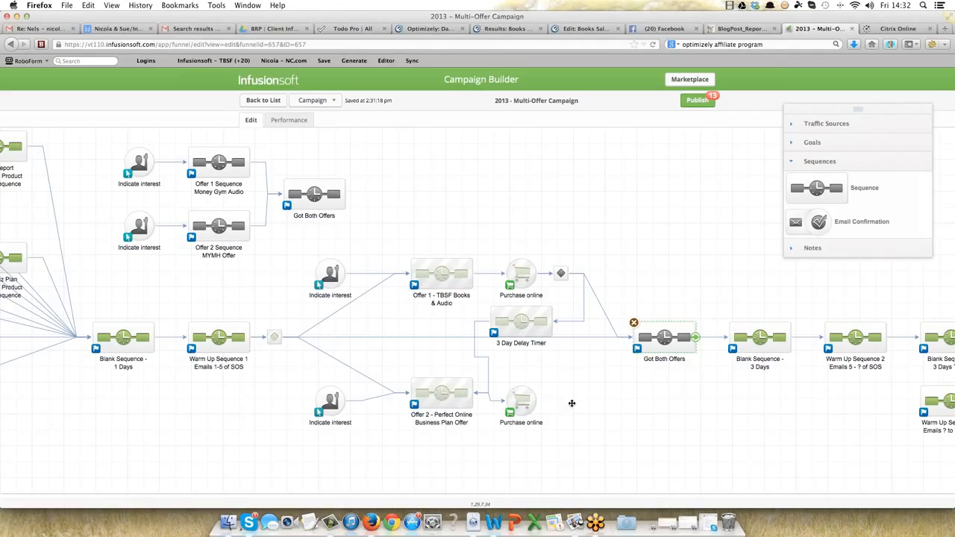
pyautogui.click(525, 401)
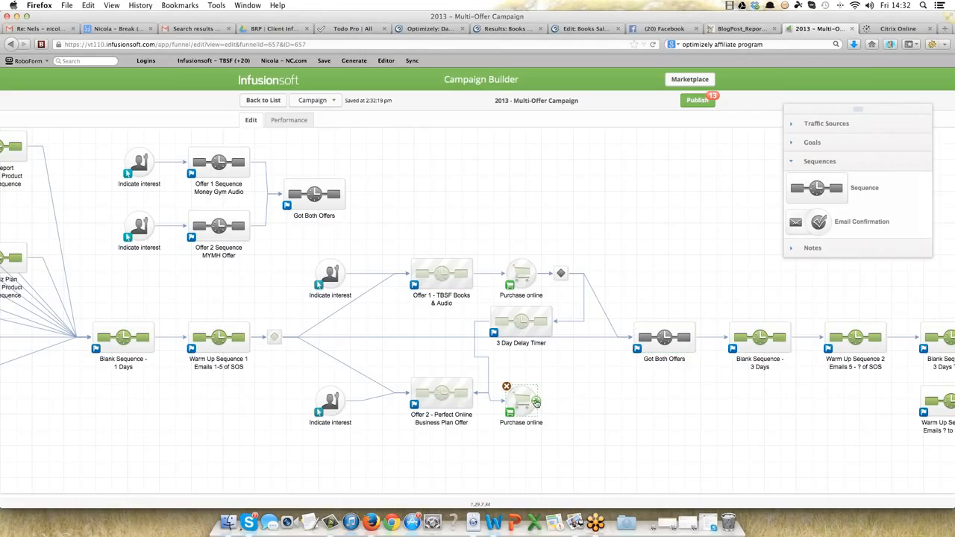
pyautogui.moveTo(536, 402); pyautogui.dragTo(666, 358)
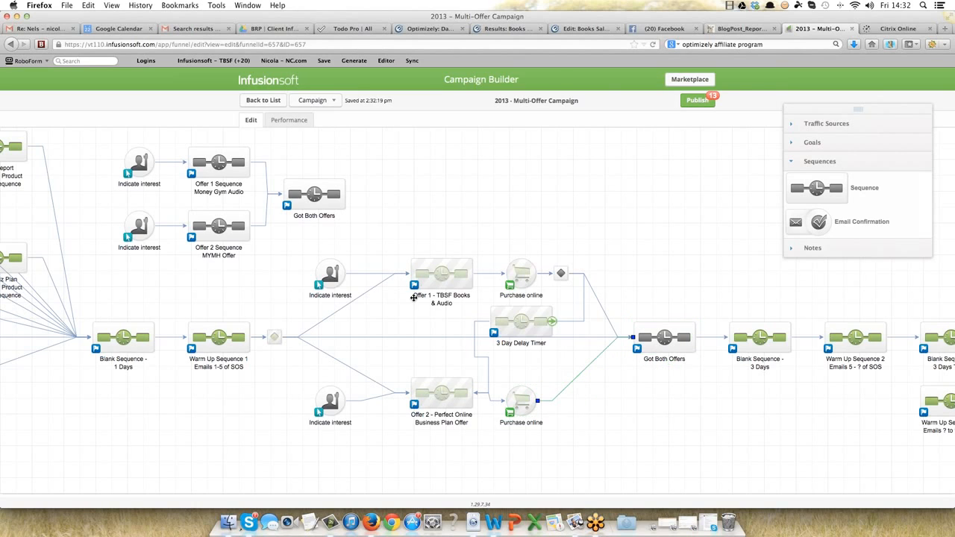
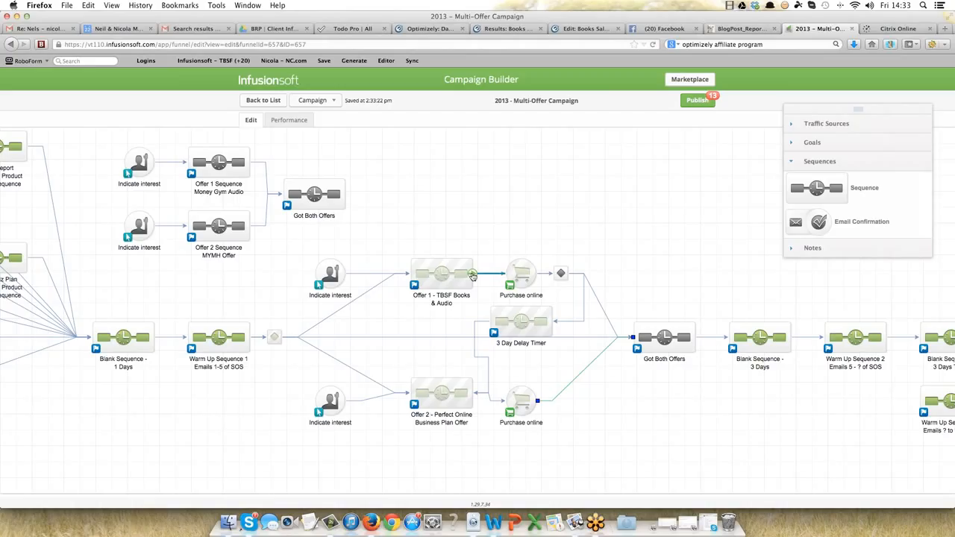
# Step: Connect Offer 1 - TBSF Books & Audio to the 3 Day Delay Timer and Got Both Offers, with its decision diamond moved above the purchase goal
pyautogui.moveTo(472, 276); pyautogui.dragTo(508, 317)
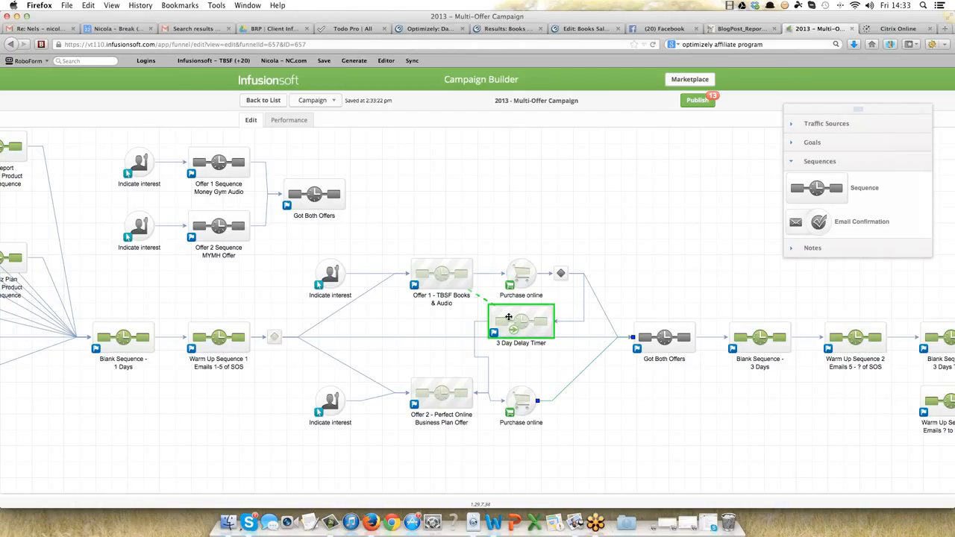
pyautogui.moveTo(508, 318); pyautogui.dragTo(509, 318)
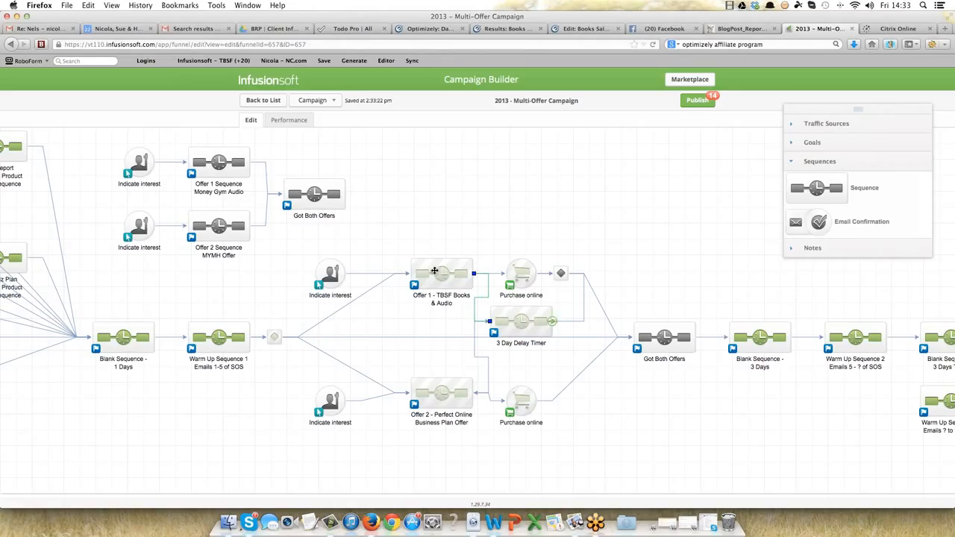
pyautogui.moveTo(471, 277)
pyautogui.moveTo(472, 277); pyautogui.dragTo(649, 330)
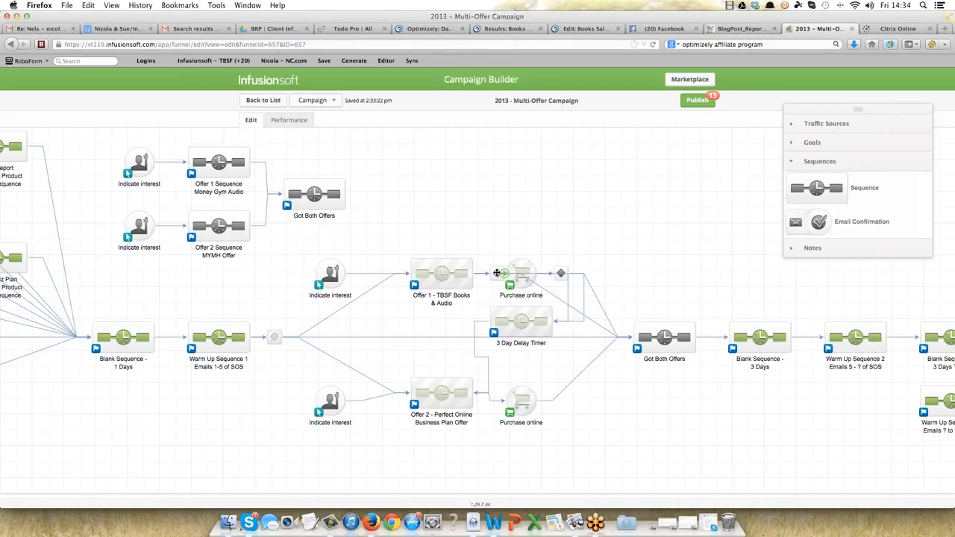
pyautogui.moveTo(497, 273); pyautogui.dragTo(535, 279)
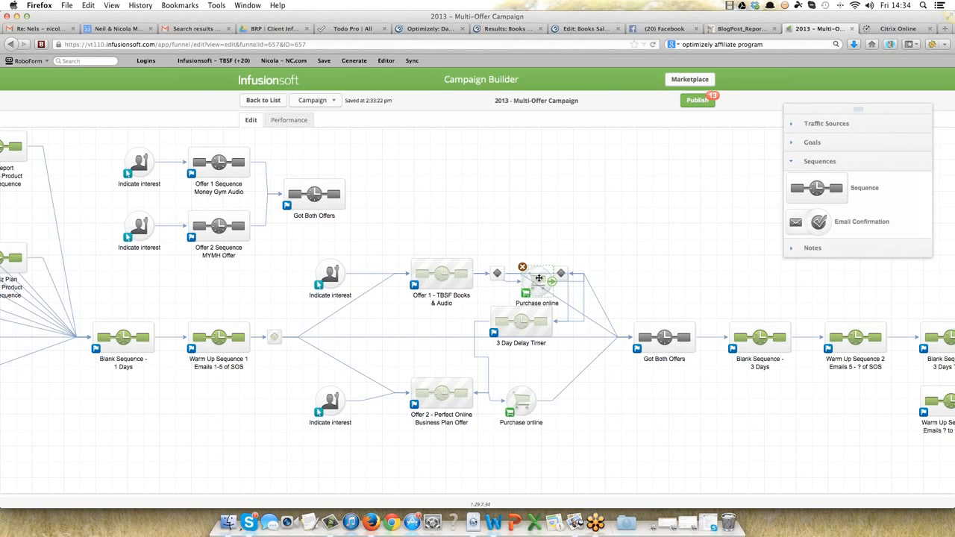
pyautogui.moveTo(538, 278); pyautogui.dragTo(497, 240)
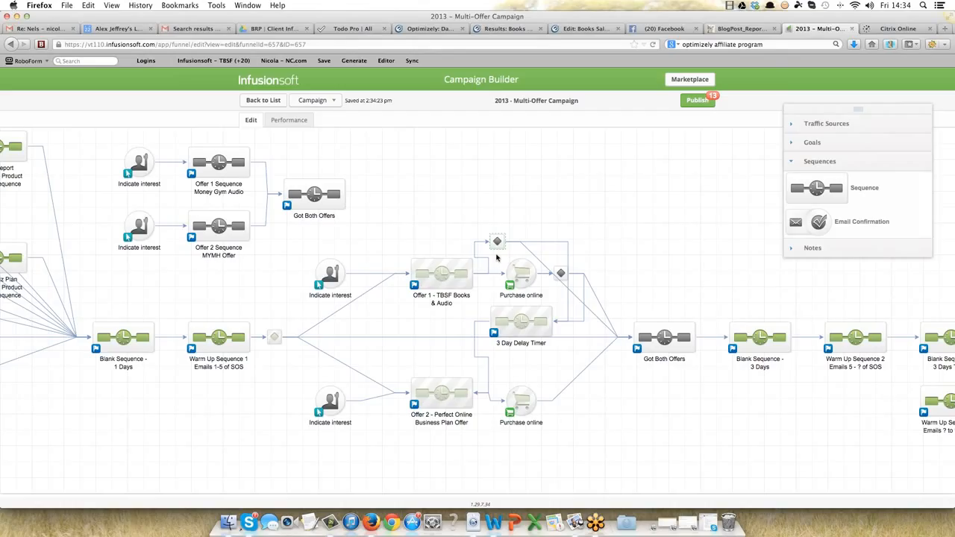
# Step: Open the Offer 1 - TBSF Books & Audio decision and add a 3 Day Delay Timer rule for Contact's Tags with the doesn't contain condition
pyautogui.moveTo(442, 277)
pyautogui.moveTo(521, 274)
pyautogui.doubleClick(495, 240)
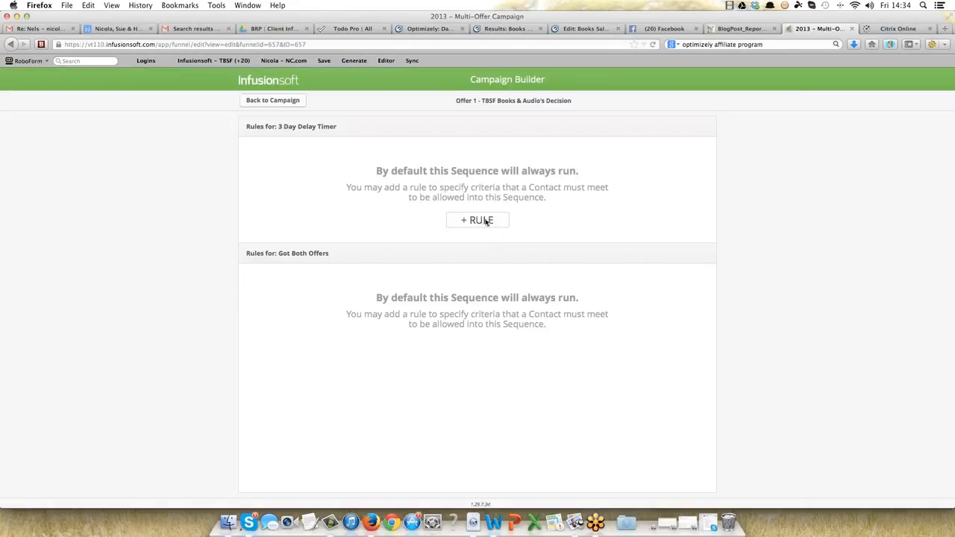
pyautogui.click(486, 221)
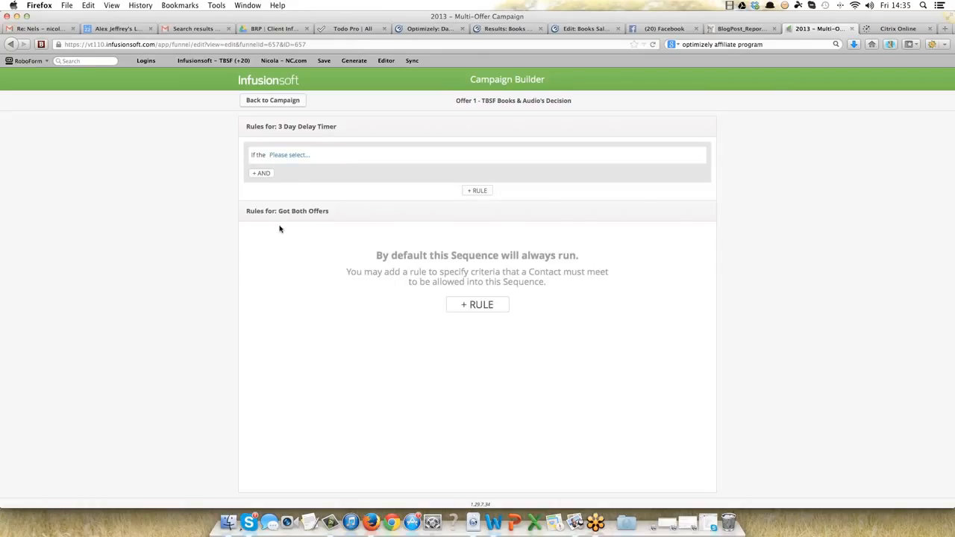
pyautogui.click(290, 155)
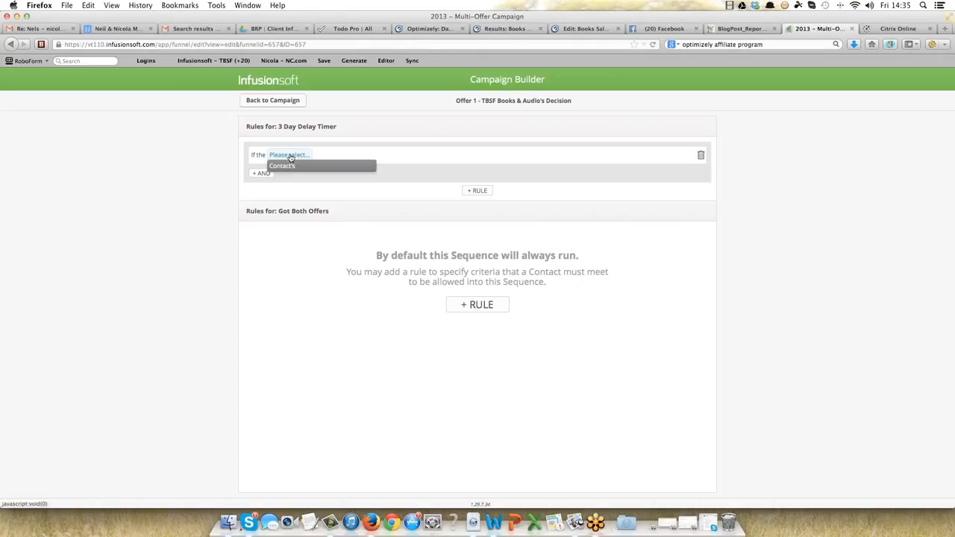
pyautogui.click(284, 166)
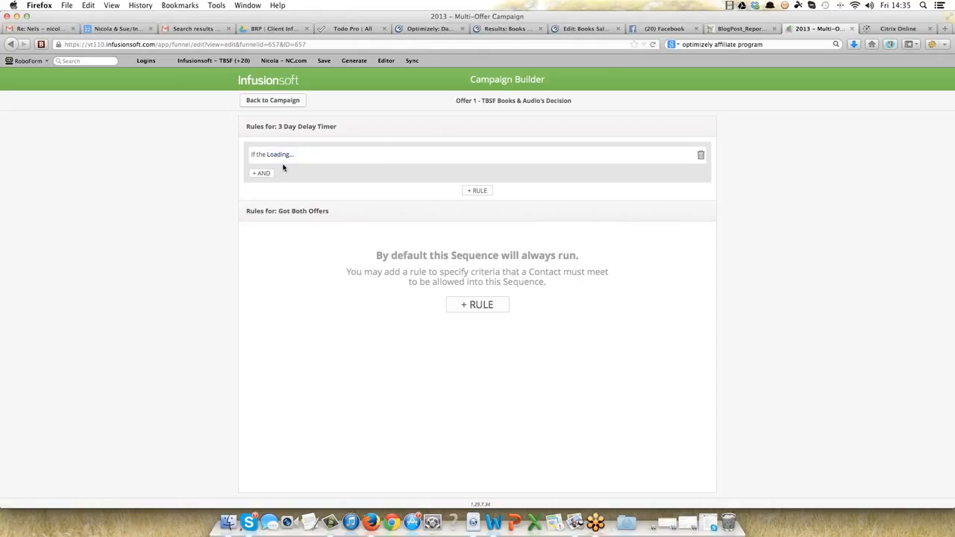
pyautogui.click(314, 156)
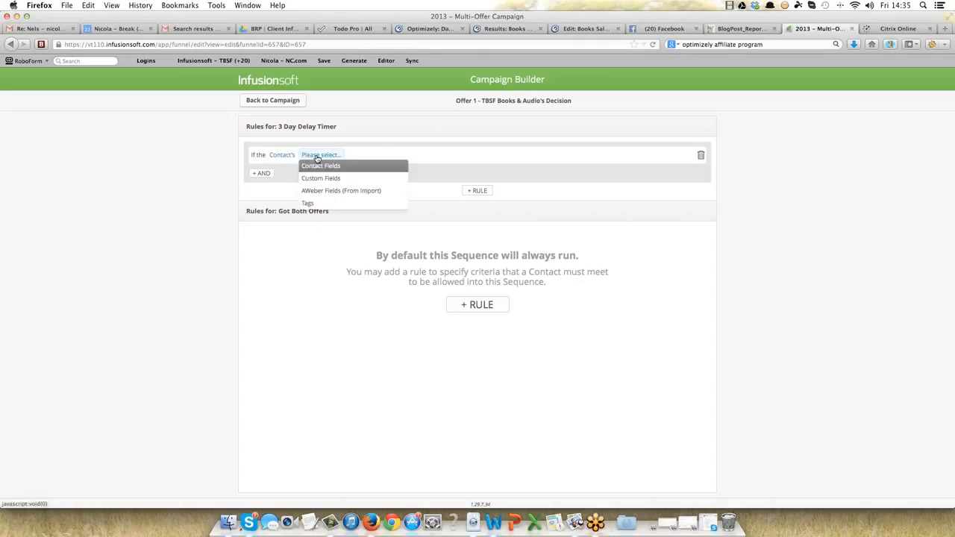
pyautogui.click(308, 203)
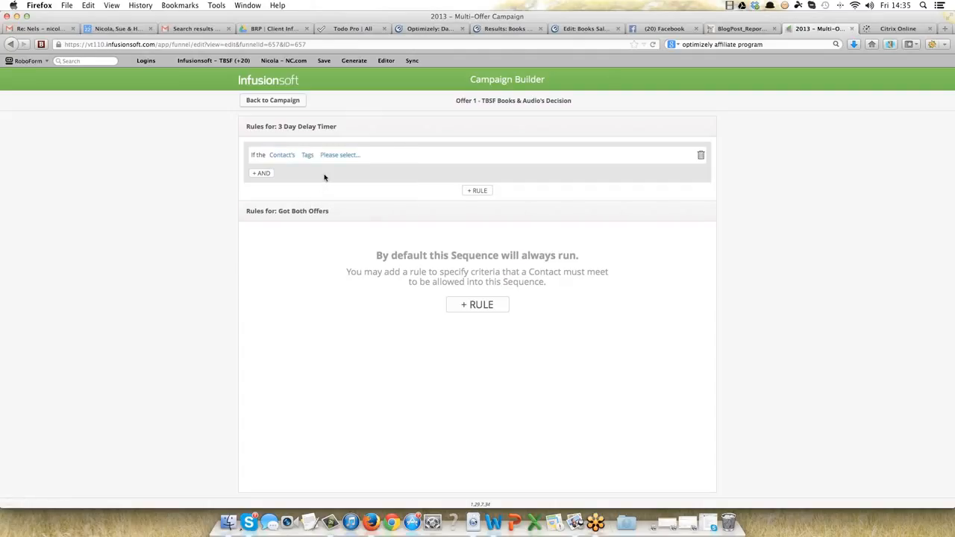
pyautogui.click(340, 155)
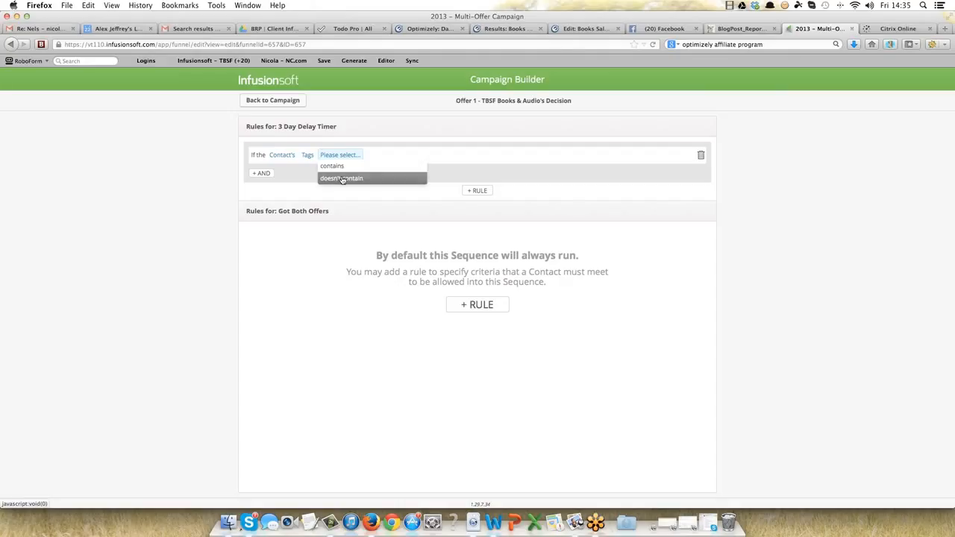
pyautogui.click(341, 179)
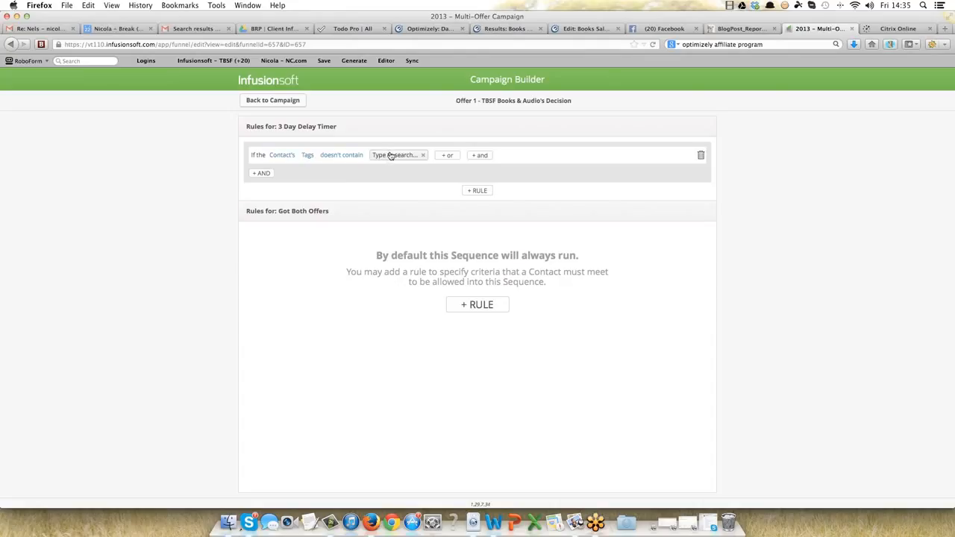
# Step: Set the 3 Day Delay Timer rule's tags to 2013 - Finish Offer 1 (TBSF Books) or Customer Tags -> TBSF Books and Bonuses Purchased
pyautogui.click(390, 156)
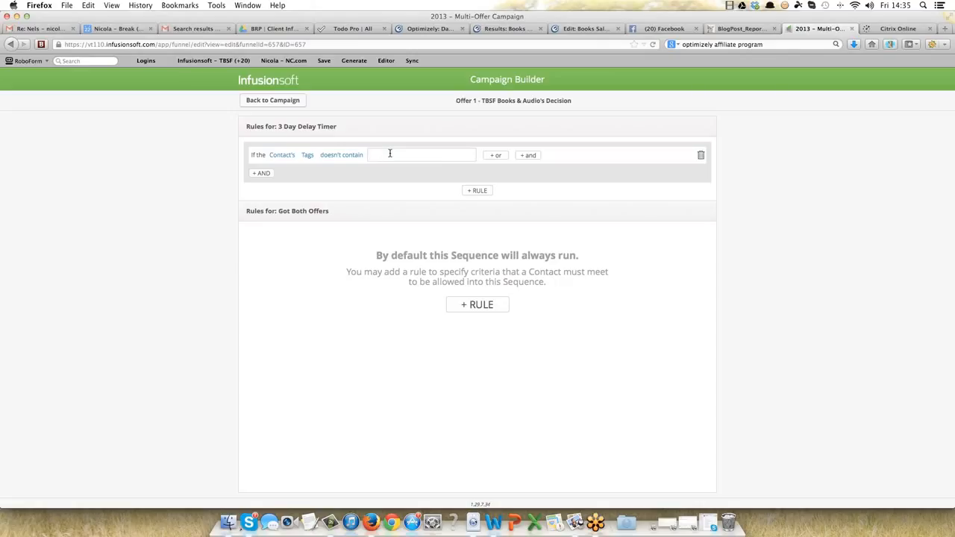
pyautogui.write('finish')
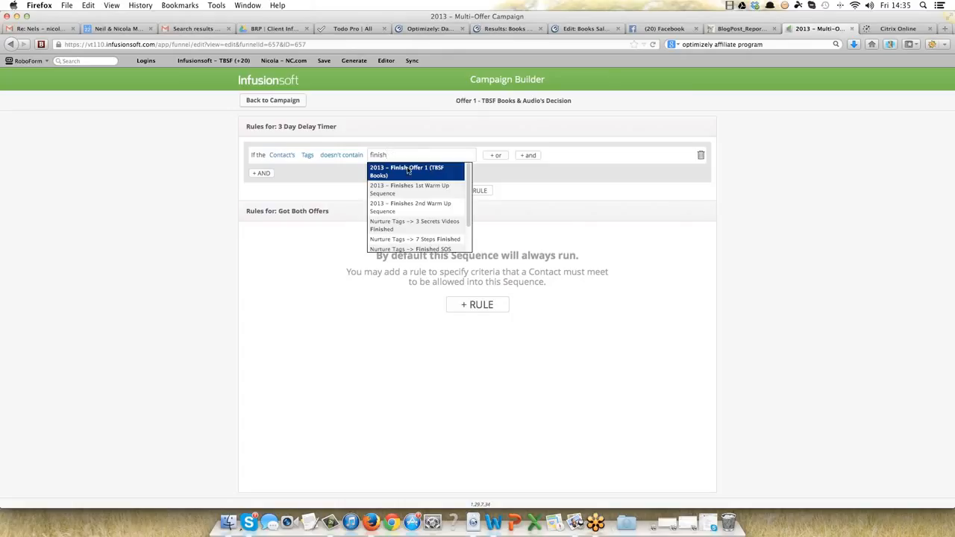
pyautogui.click(407, 173)
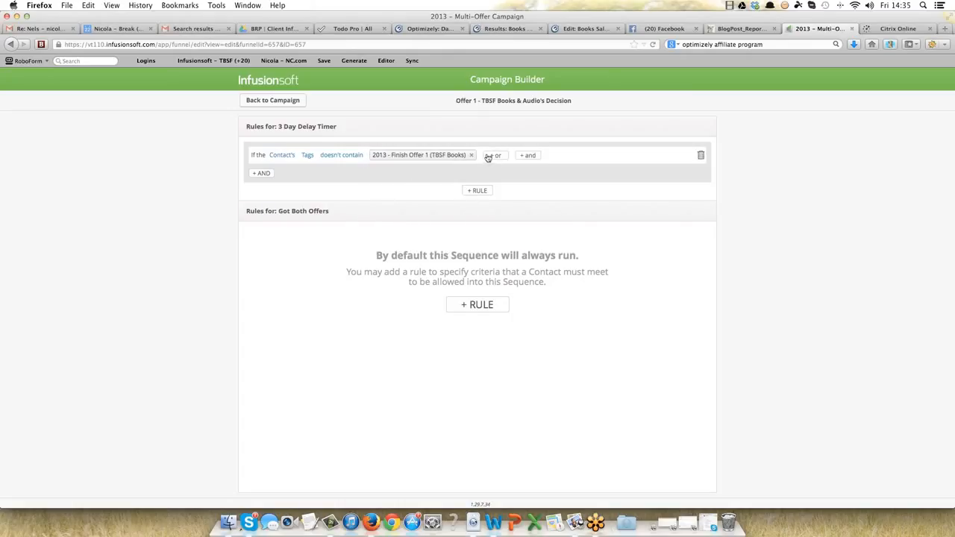
pyautogui.click(495, 156)
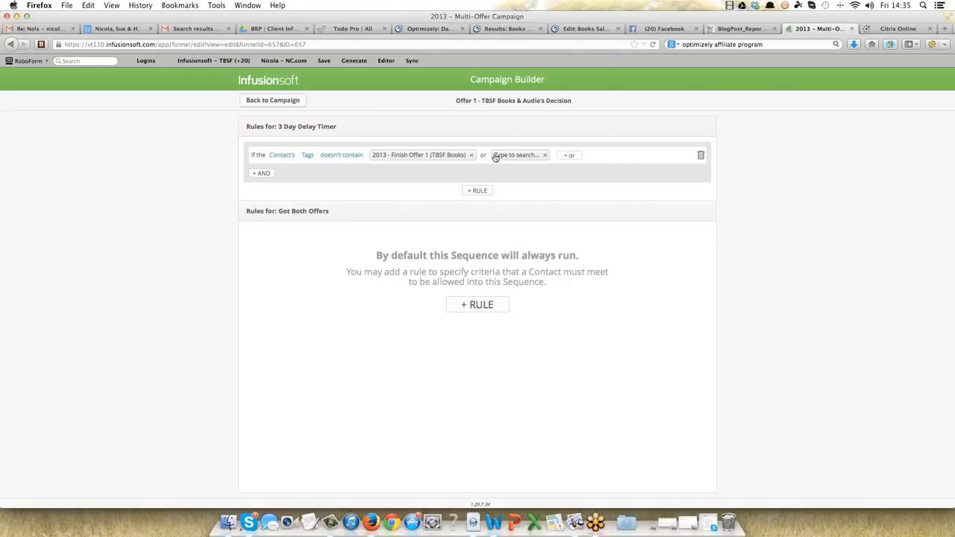
pyautogui.click(495, 155)
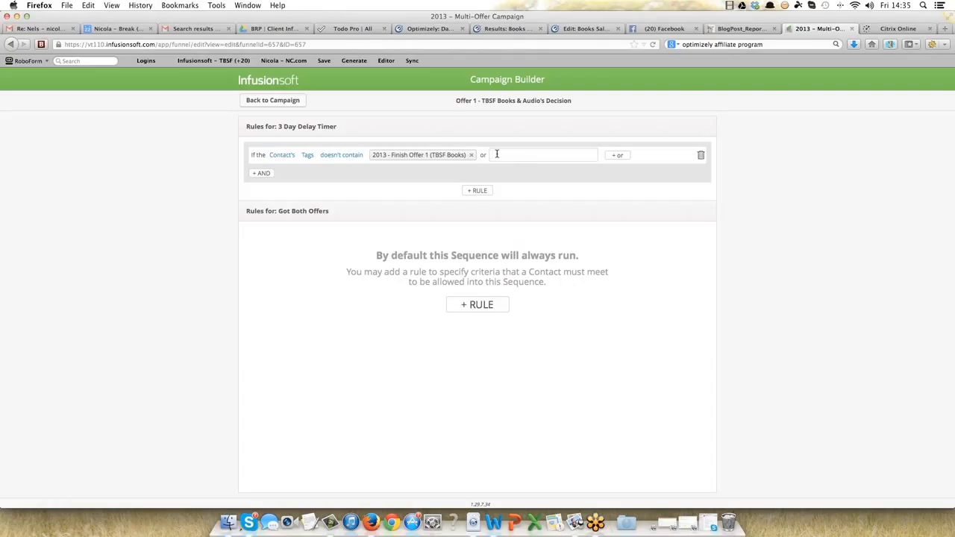
pyautogui.write('tbsf')
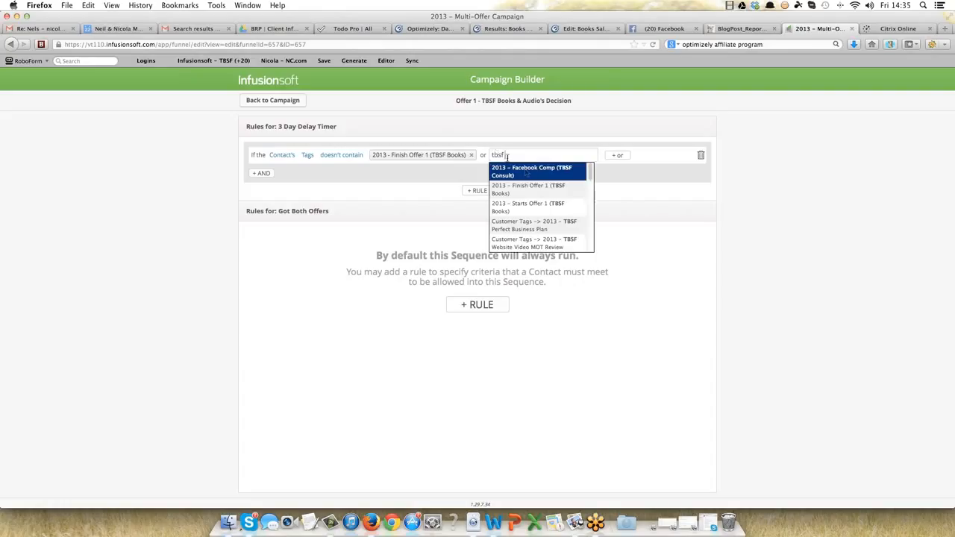
pyautogui.scroll(-5, 583, 212)
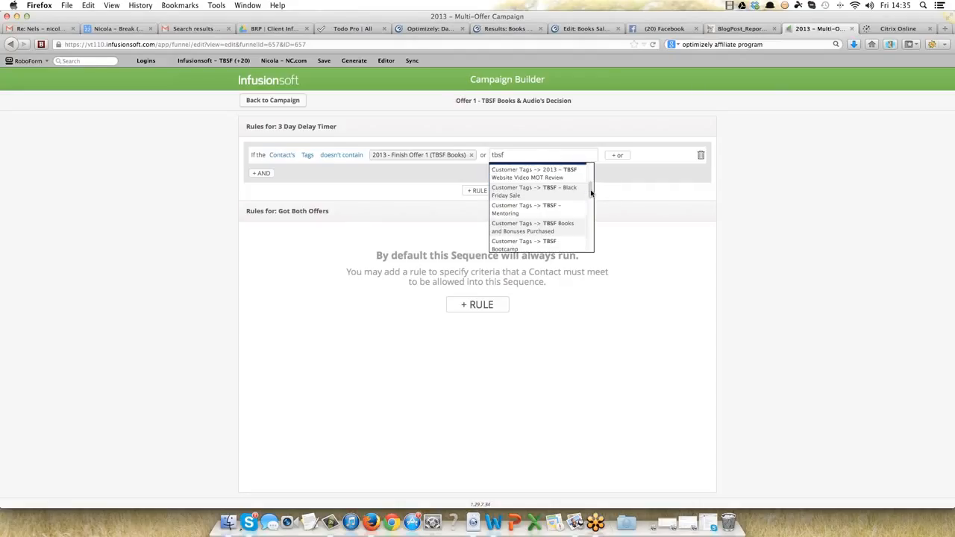
pyautogui.scroll(-3, 590, 200)
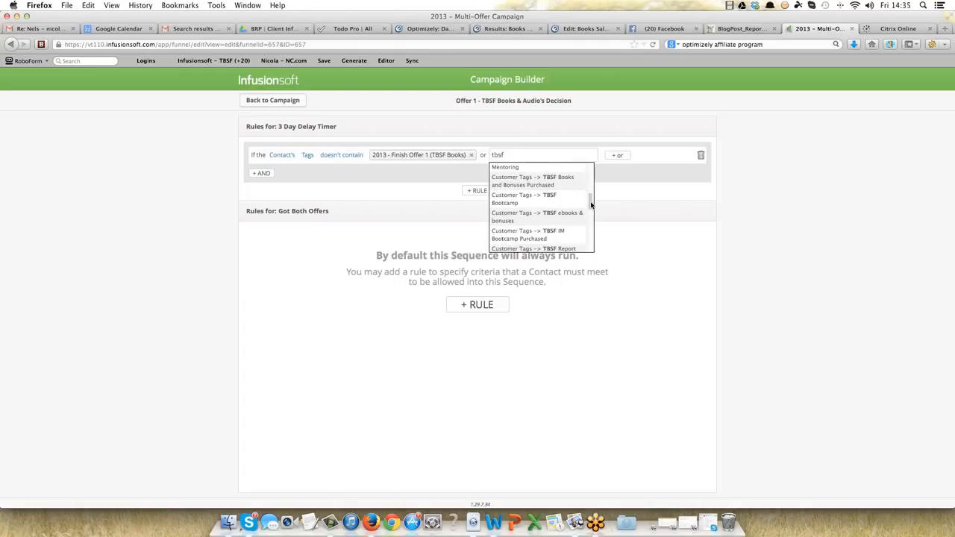
pyautogui.click(562, 185)
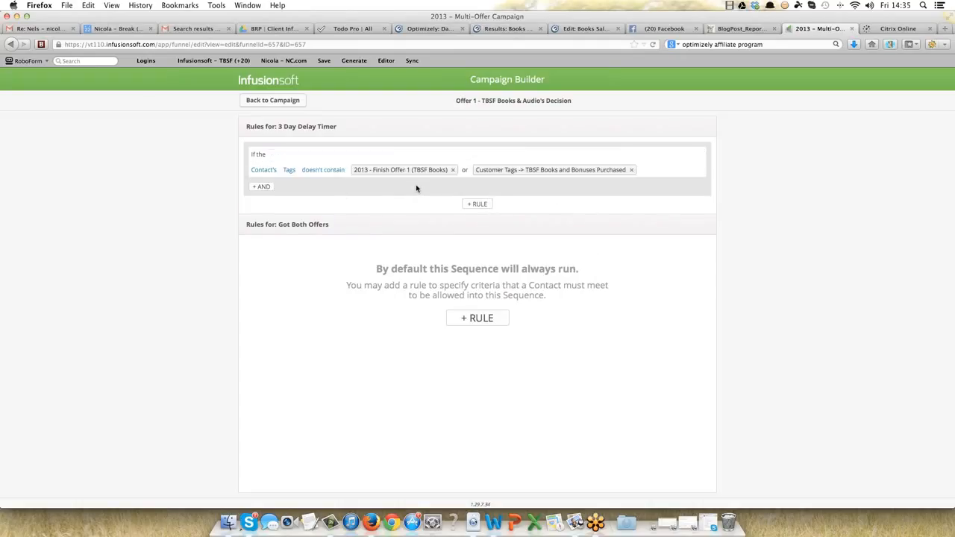
# Step: Remove the Finish Offer 1 tag from the rule and replace the remaining tag with Prospect Tags -> 2013 - Finish Offer 2 (POBP)
pyautogui.click(453, 170)
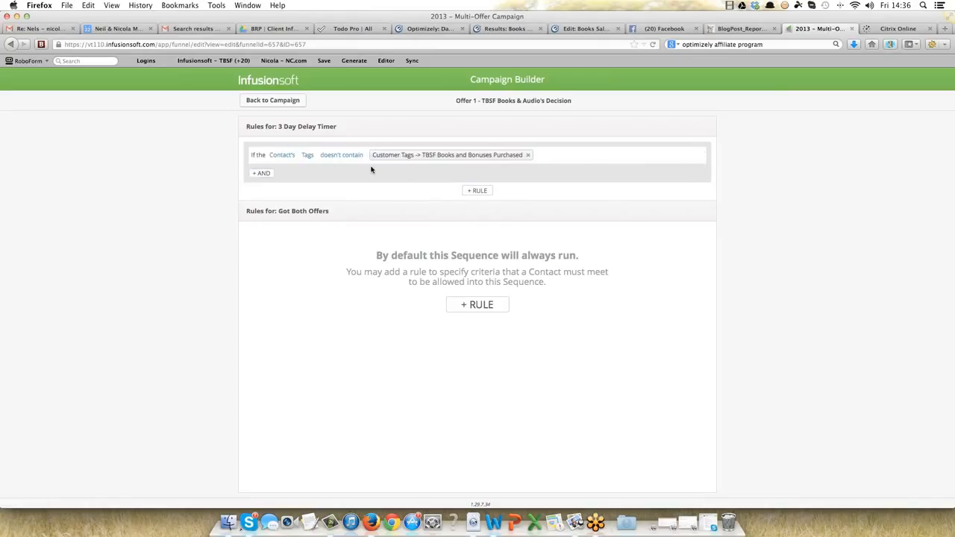
pyautogui.click(434, 156)
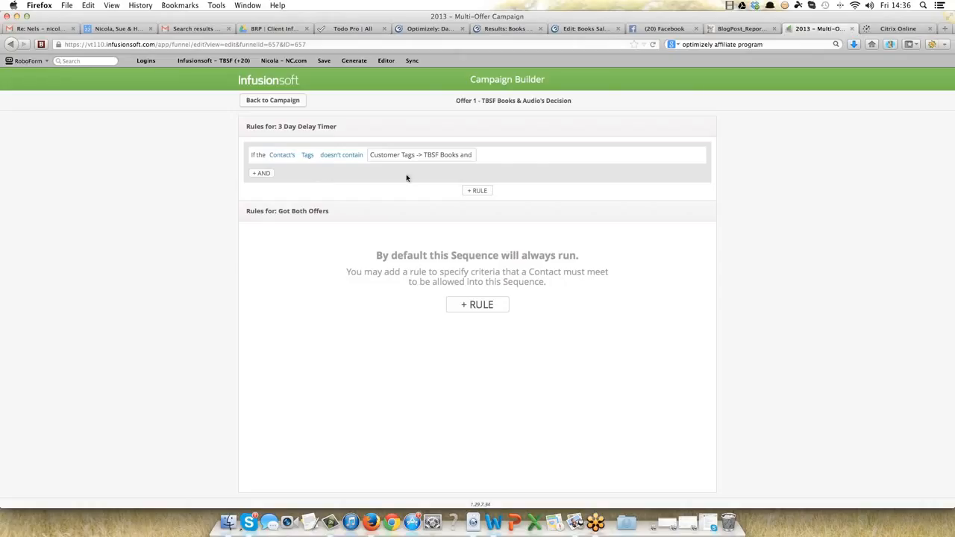
pyautogui.doubleClick(466, 155)
pyautogui.moveTo(371, 154); pyautogui.dragTo(479, 154)
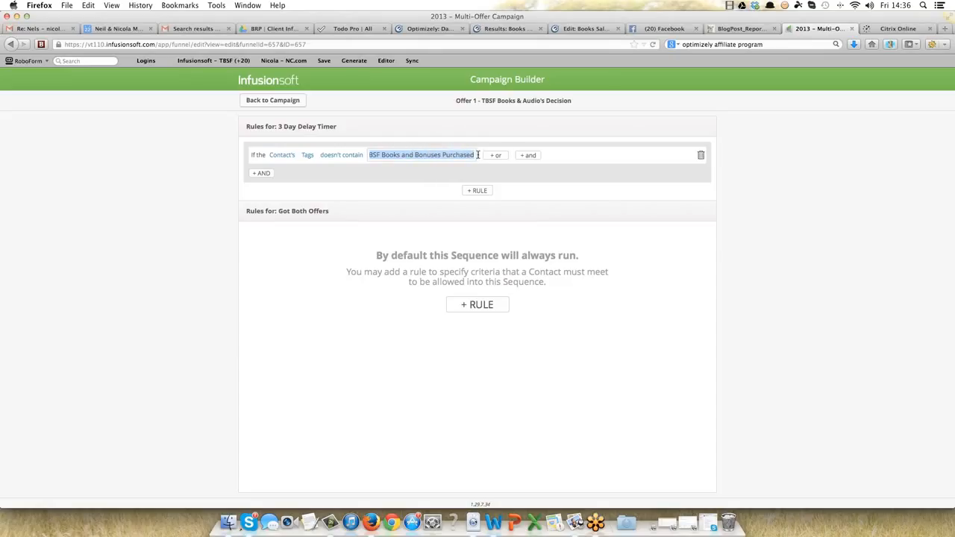
pyautogui.write('finish')
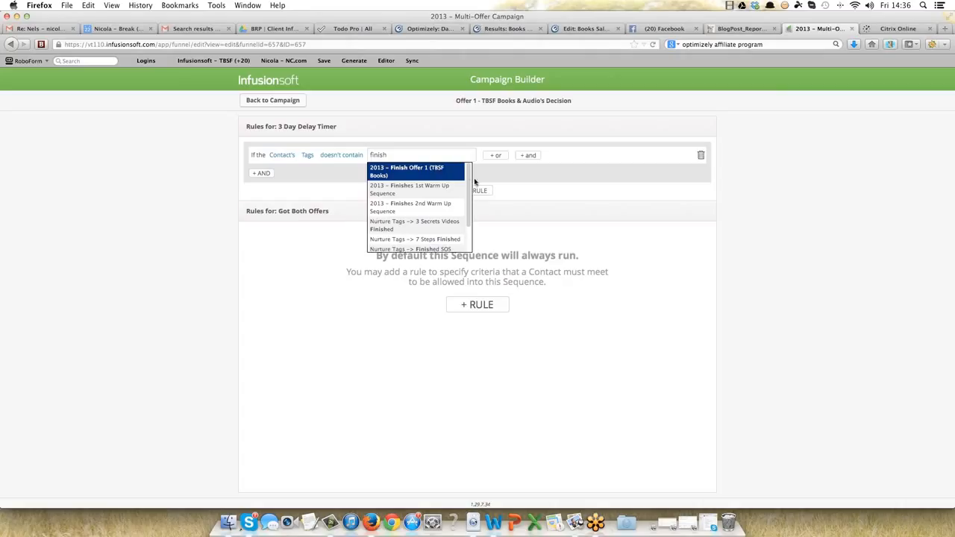
pyautogui.scroll(-3, 455, 216)
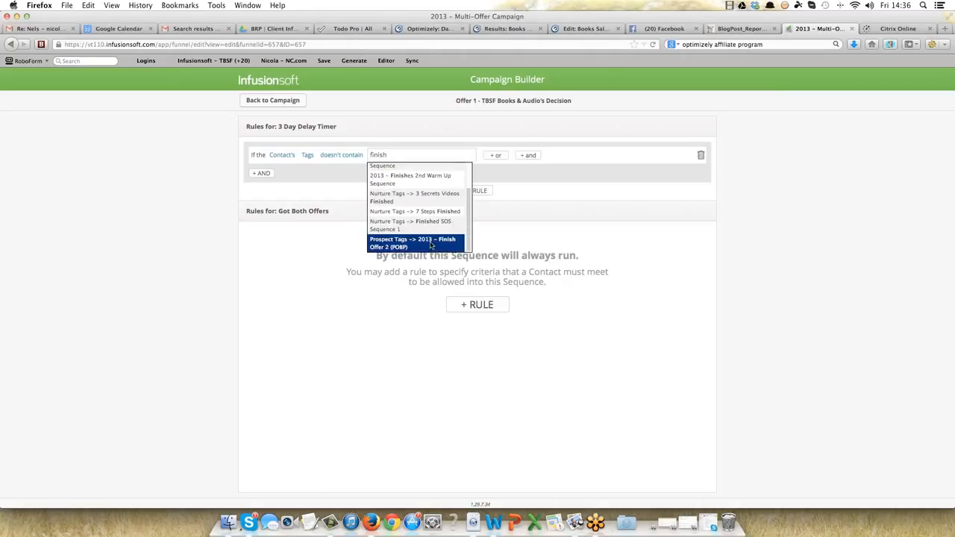
pyautogui.click(442, 245)
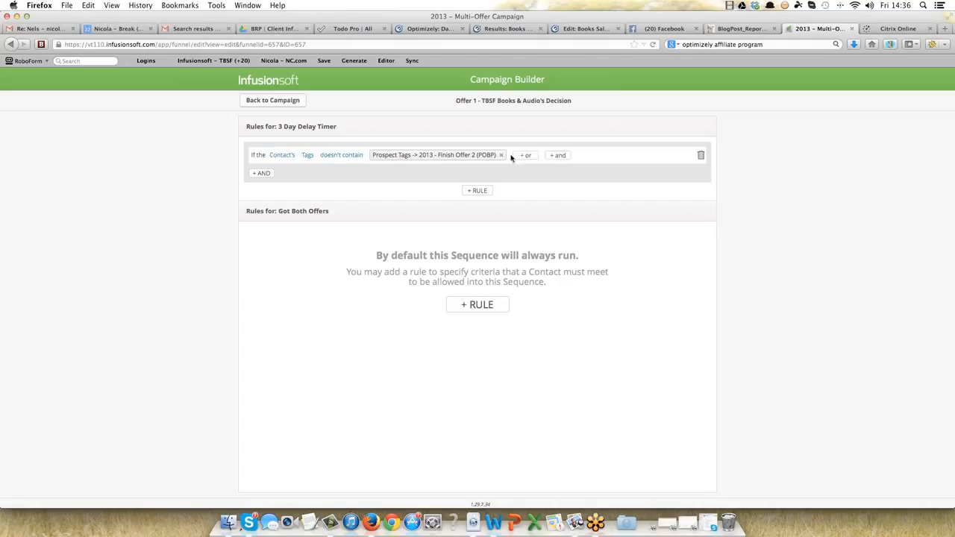
# Step: Add Customer Tags -> 2013 - Perfect Online Business Plan as an "or" alternative in the 3 Day Delay Timer rule and return to the campaign
pyautogui.click(525, 155)
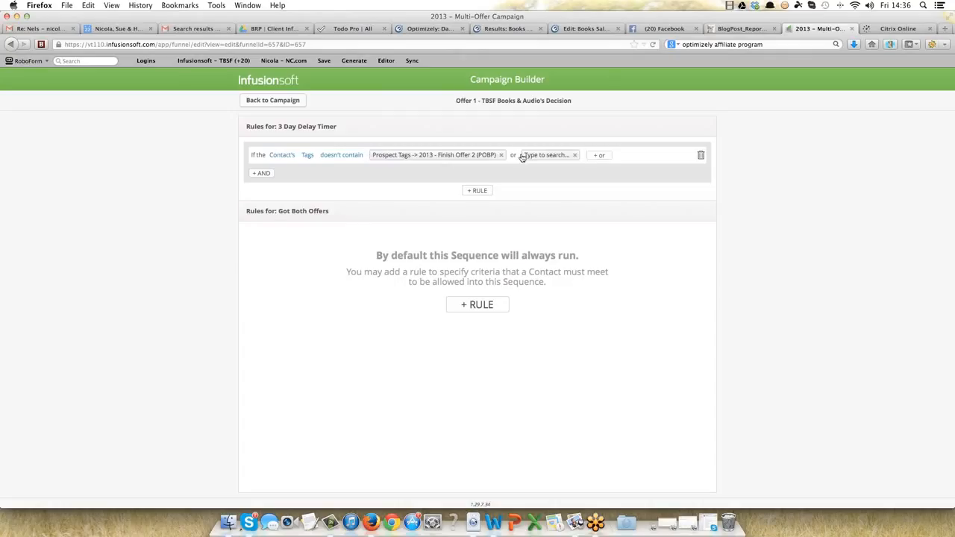
pyautogui.click(534, 155)
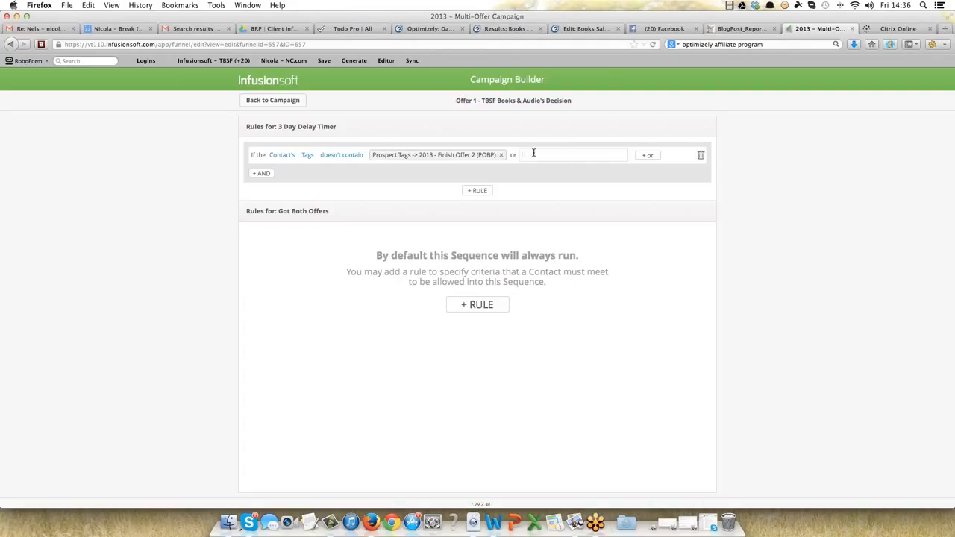
pyautogui.write('perfect')
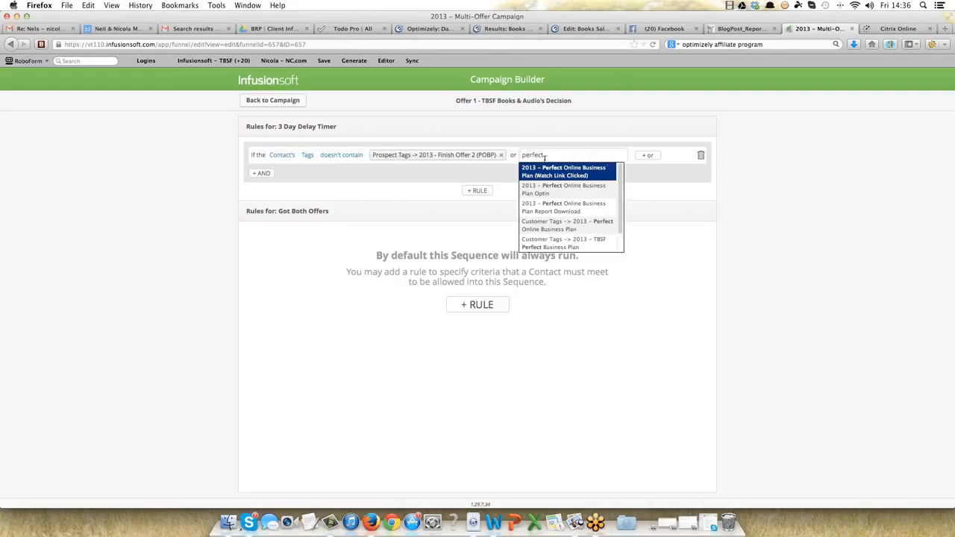
pyautogui.click(569, 225)
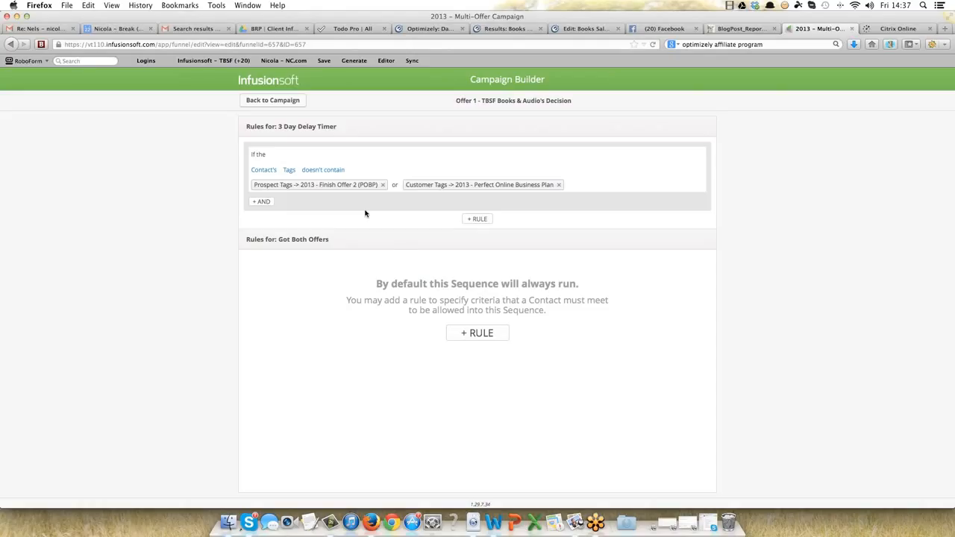
pyautogui.click(282, 102)
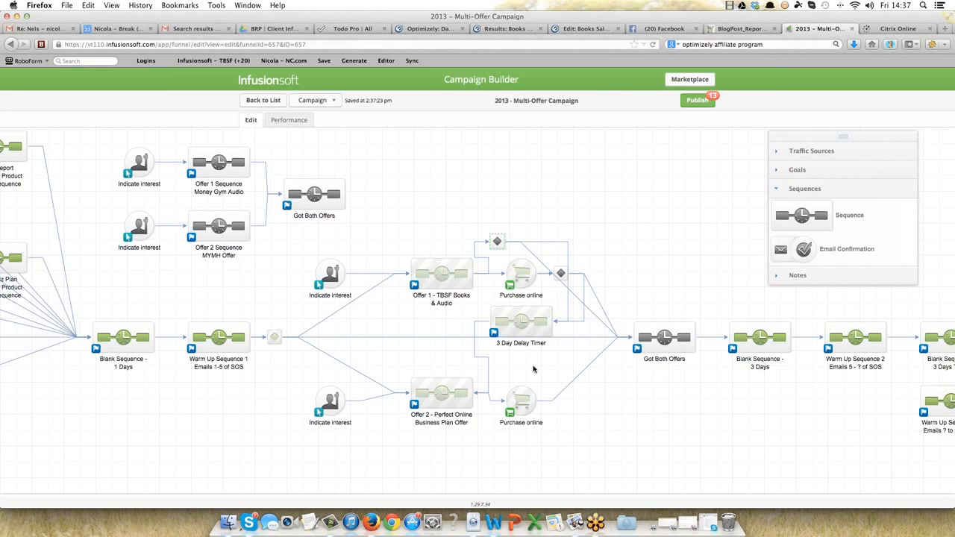
# Step: Open the Offer 1 - TBSF Books & Audio decision and add a Got Both Offers rule for Contact's Tags with the contains condition
pyautogui.doubleClick(497, 240)
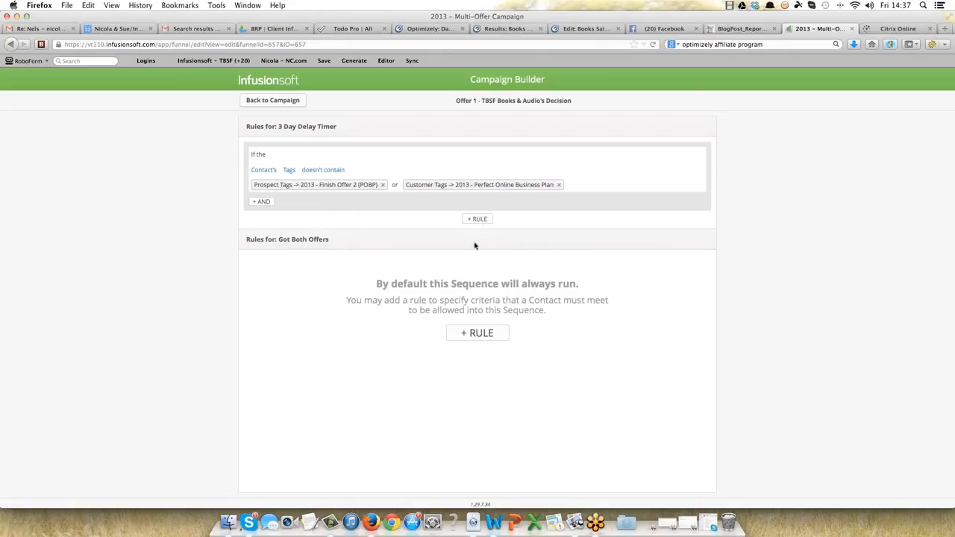
pyautogui.click(476, 333)
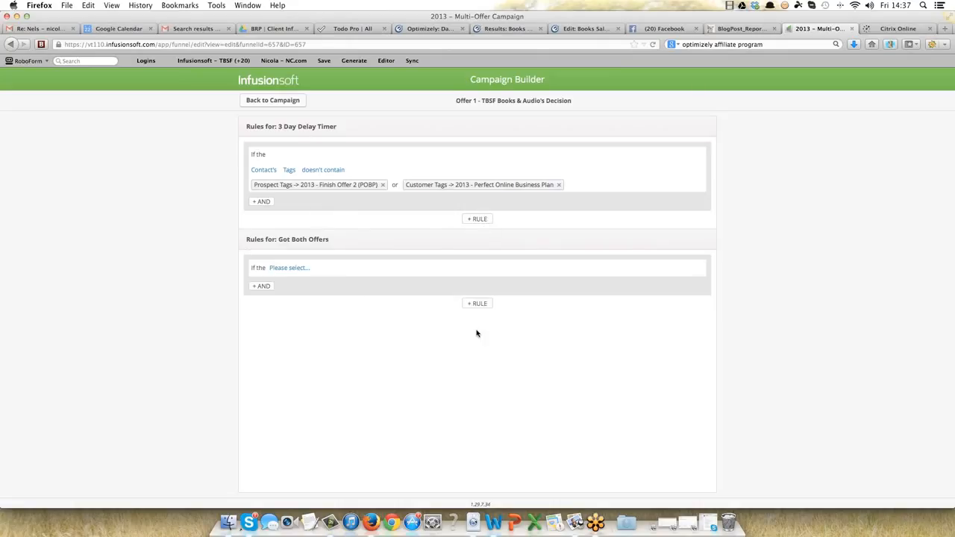
pyautogui.click(289, 268)
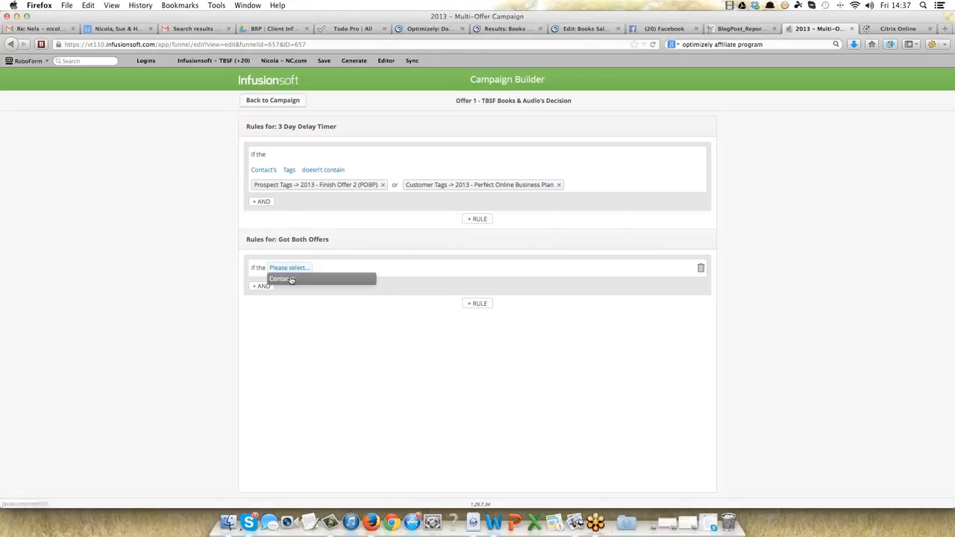
pyautogui.click(291, 279)
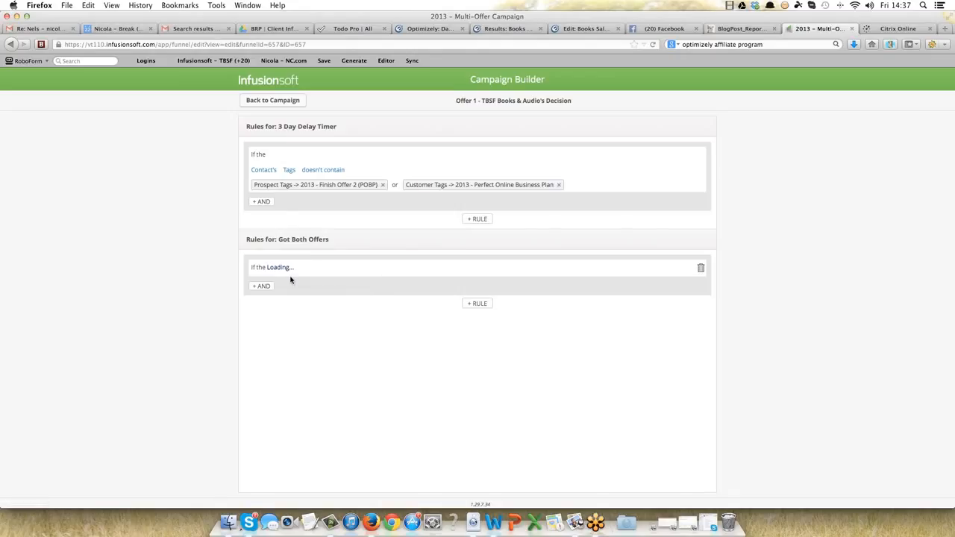
pyautogui.click(319, 269)
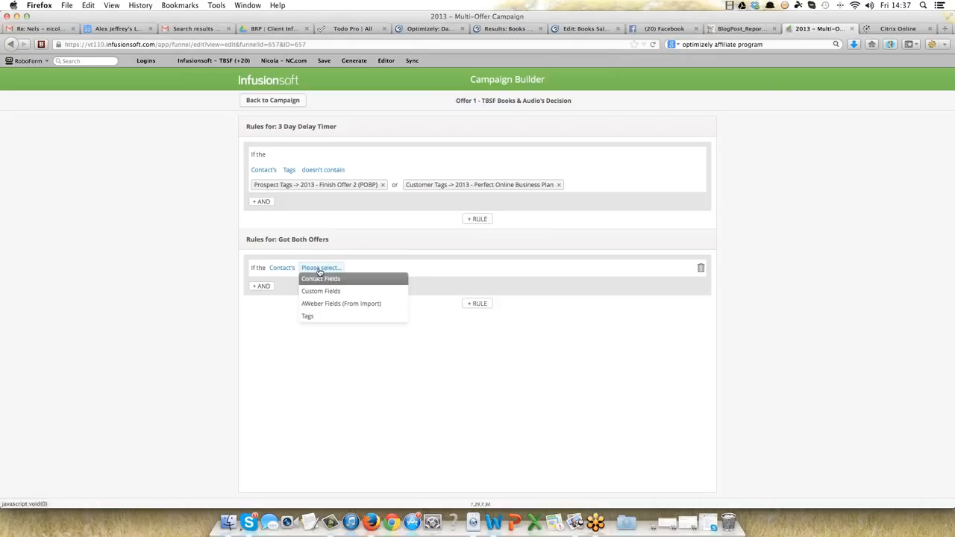
pyautogui.click(307, 316)
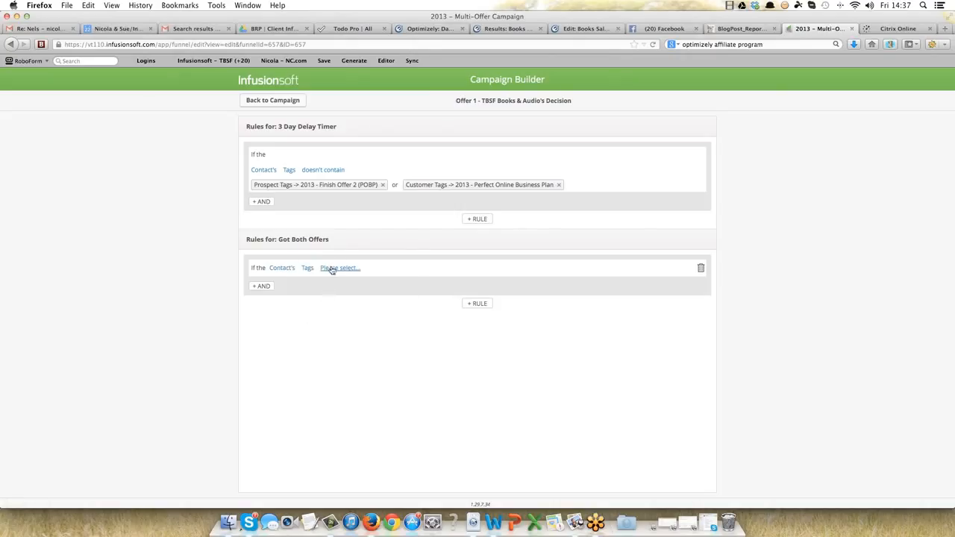
pyautogui.click(333, 268)
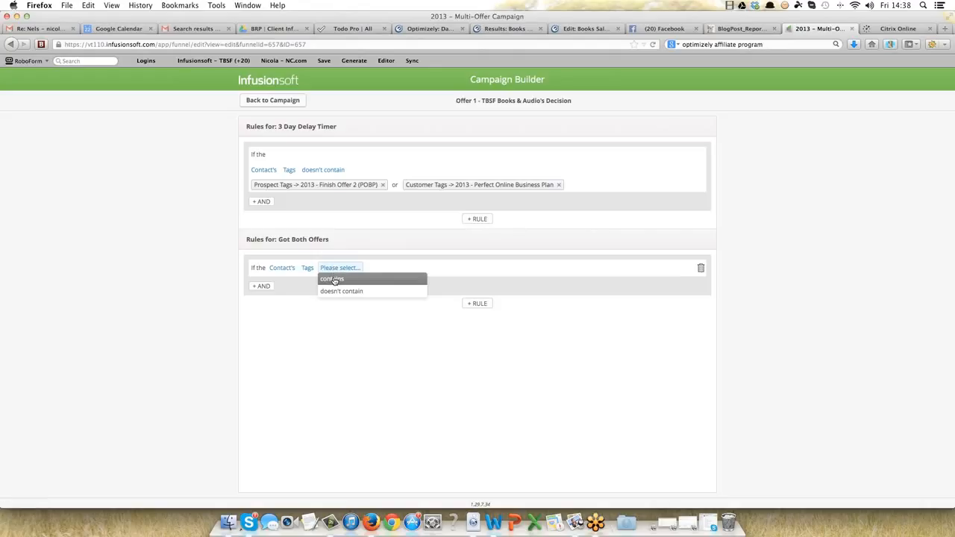
pyautogui.click(334, 292)
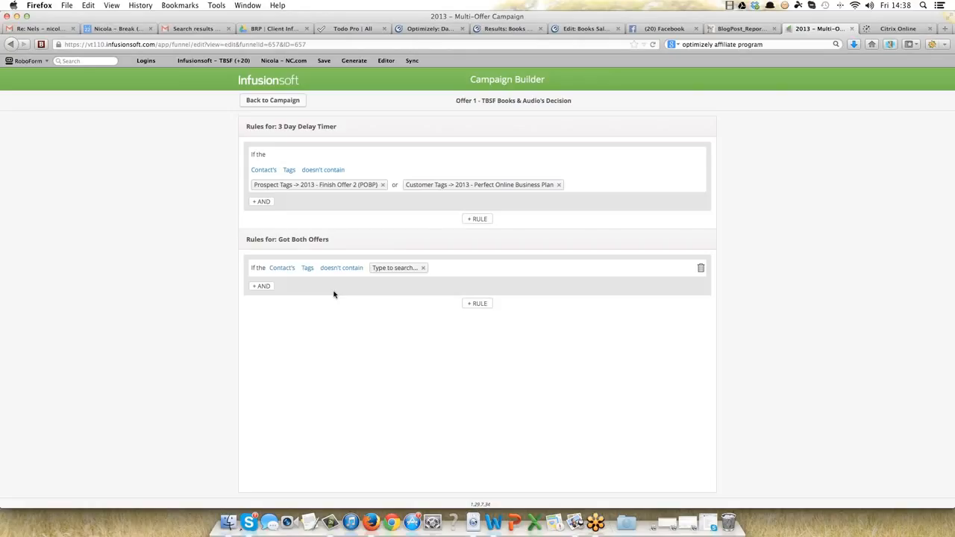
pyautogui.click(334, 268)
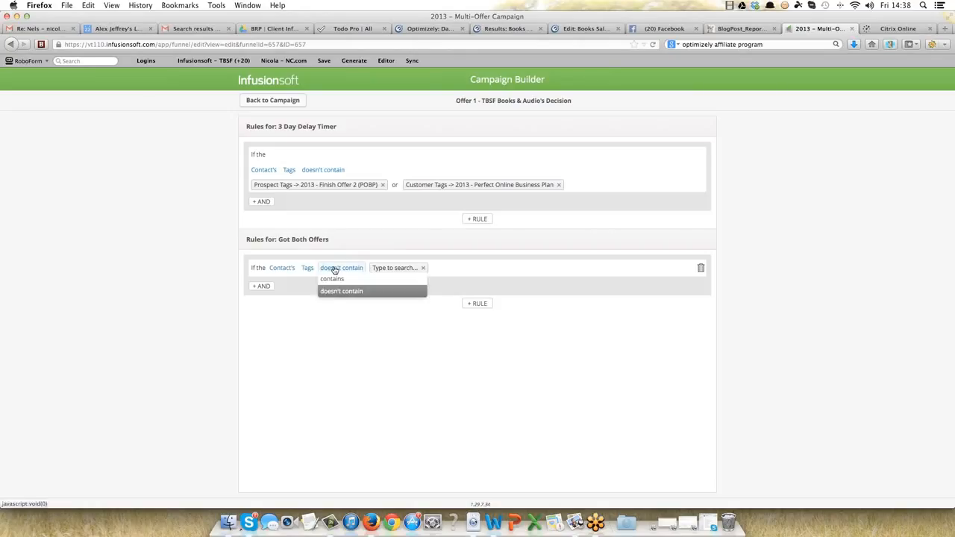
pyautogui.click(333, 282)
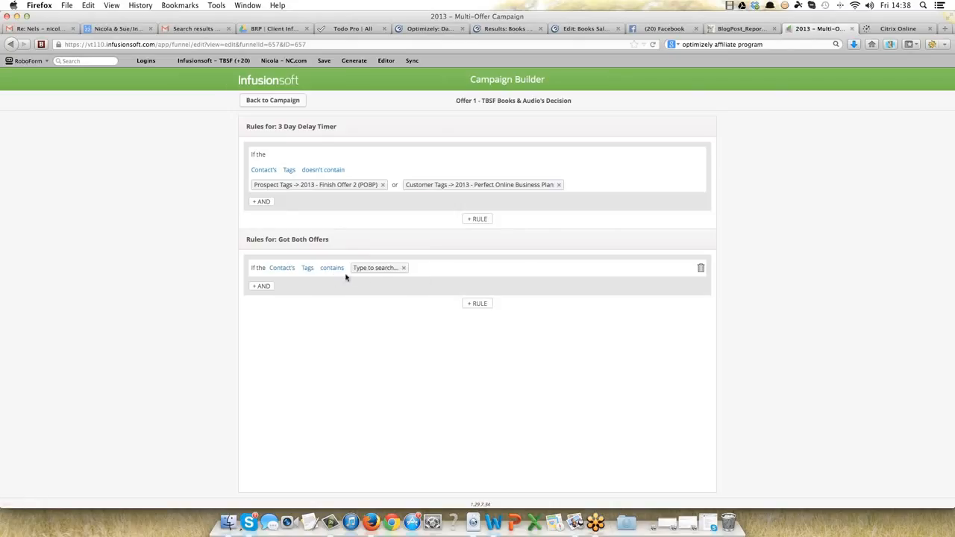
# Step: Set the Got Both Offers rule's first tag to 2013 - Finish Offer 1 (TBSF Books)
pyautogui.click(383, 269)
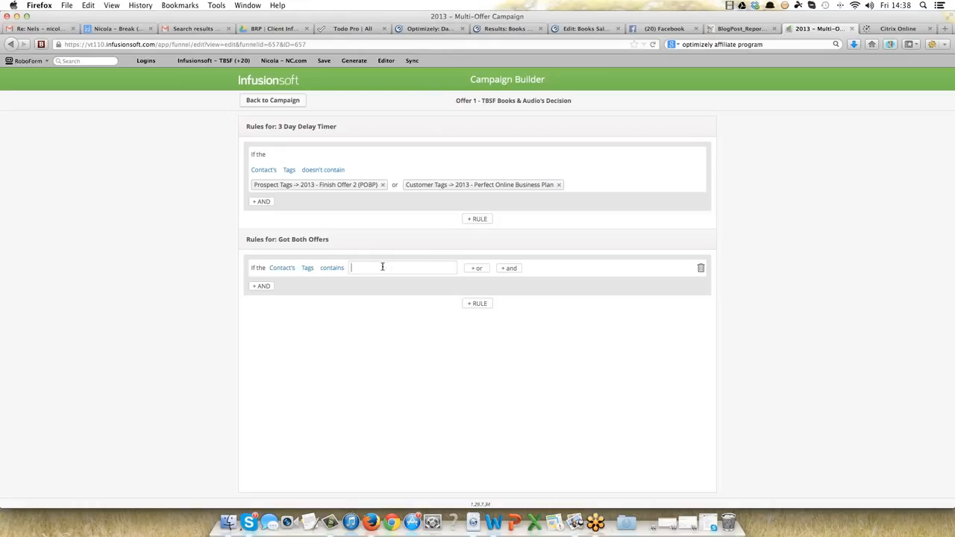
pyautogui.write('finish')
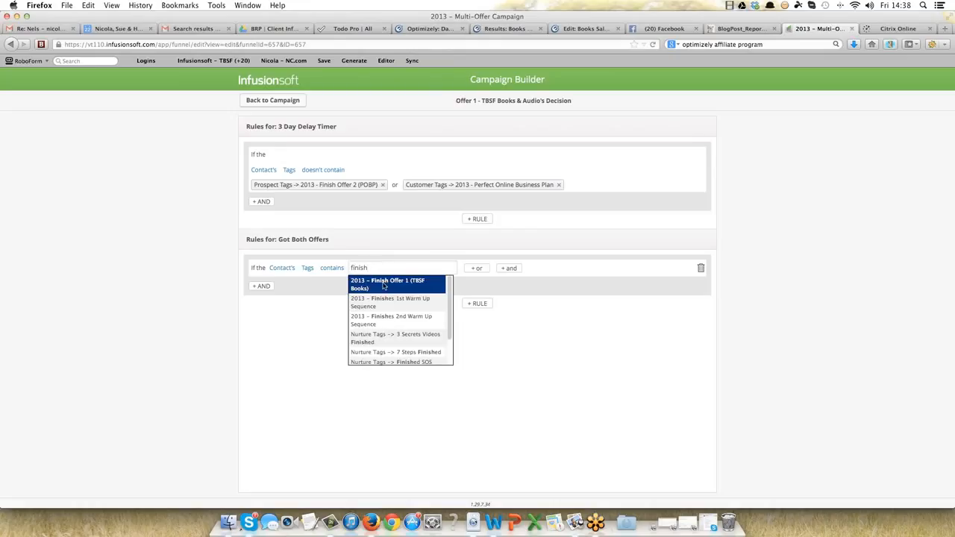
pyautogui.click(384, 286)
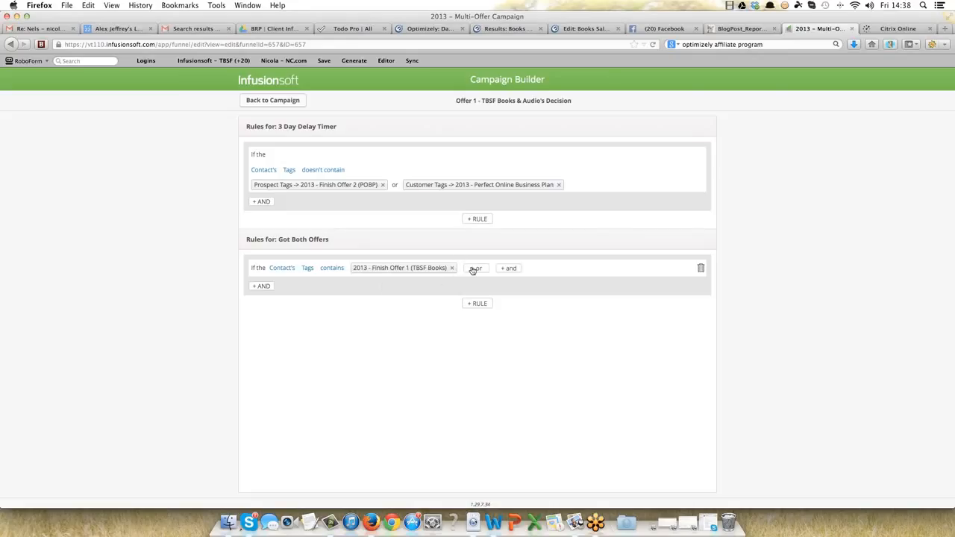
# Step: Add Prospect Tags -> 2013 - Finish Offer 2 (POBP) as an "and" requirement in the Got Both Offers rule and return to the campaign
pyautogui.click(472, 270)
pyautogui.click(525, 268)
pyautogui.moveTo(465, 268)
pyautogui.click(503, 269)
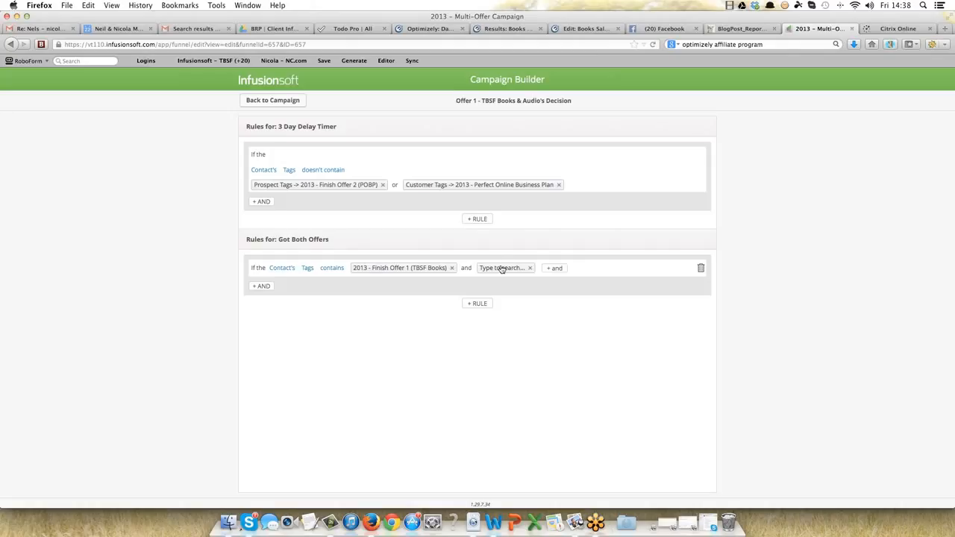
pyautogui.click(502, 268)
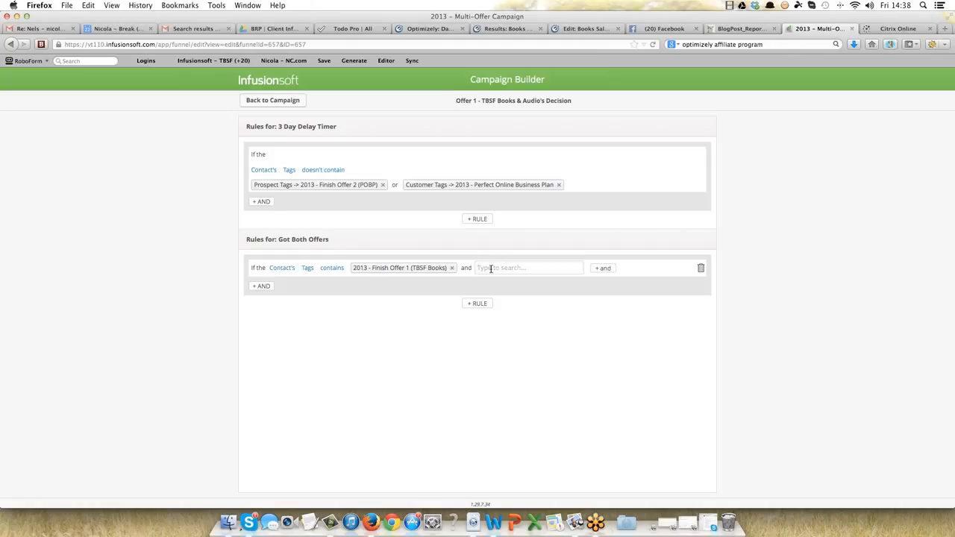
pyautogui.click(513, 268)
pyautogui.write('finish')
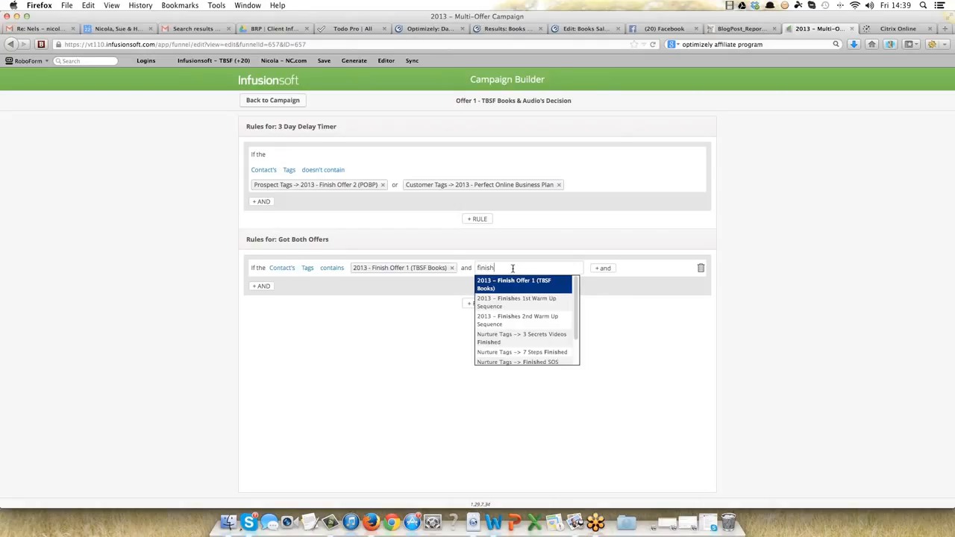
pyautogui.scroll(-3, 575, 331)
pyautogui.click(534, 357)
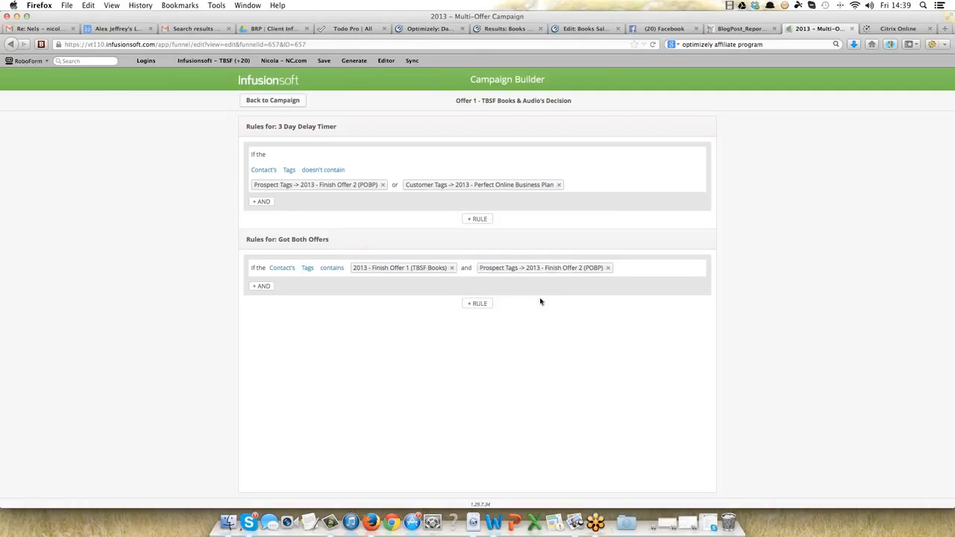
pyautogui.click(271, 103)
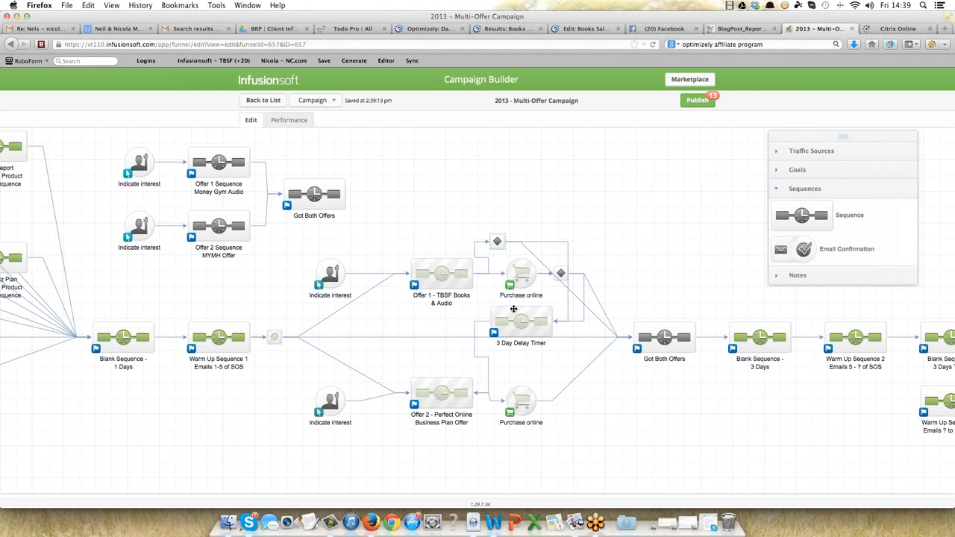
# Step: Take the Got Both Offers sequence that follows the purchase goals out of Draft and connect Offer 2 - Perfect Online Business Plan Offer to it
pyautogui.doubleClick(665, 335)
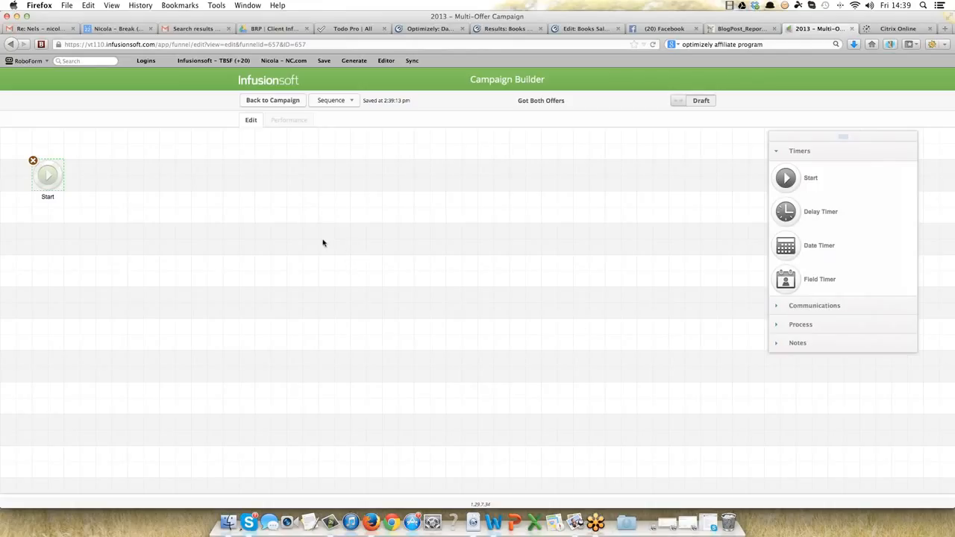
pyautogui.click(676, 100)
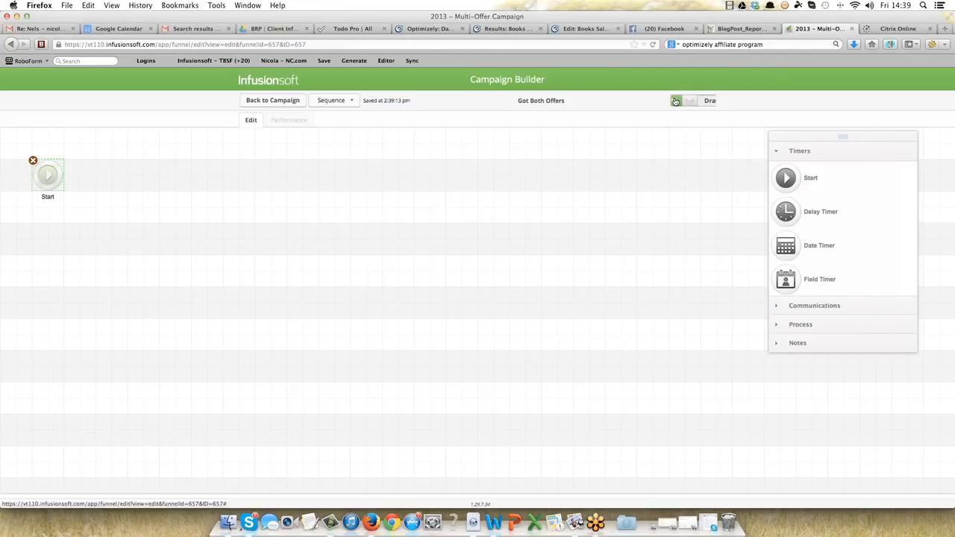
pyautogui.click(270, 102)
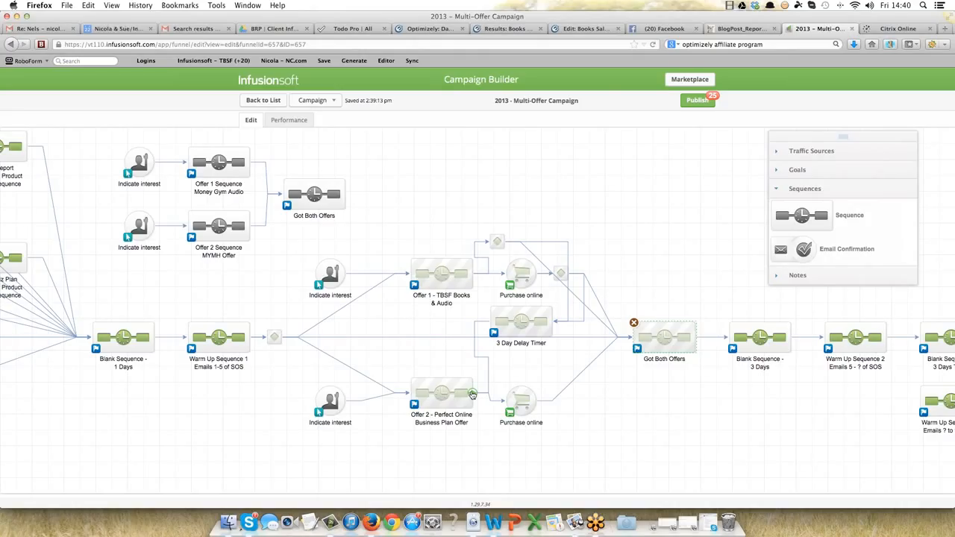
pyautogui.moveTo(512, 391); pyautogui.dragTo(676, 422)
pyautogui.click(661, 338)
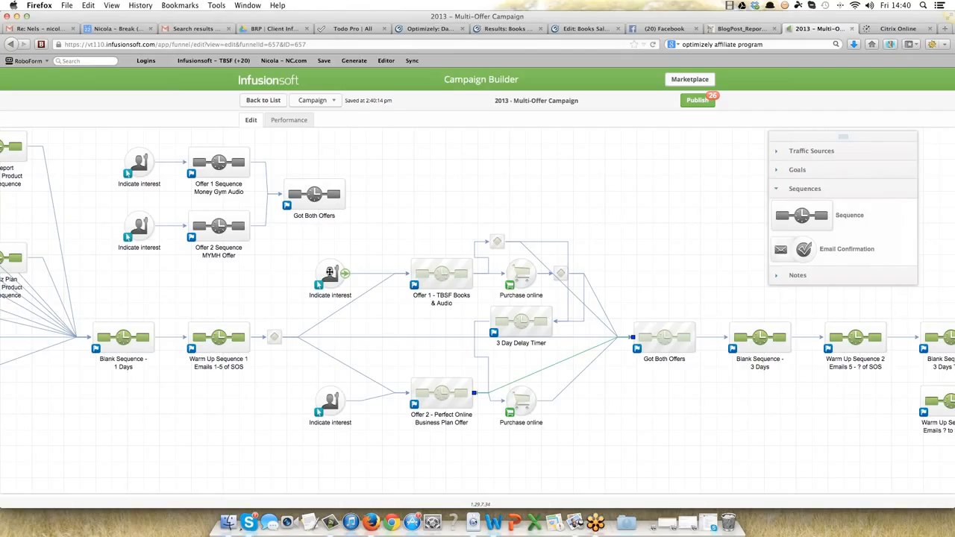
pyautogui.doubleClick(329, 273)
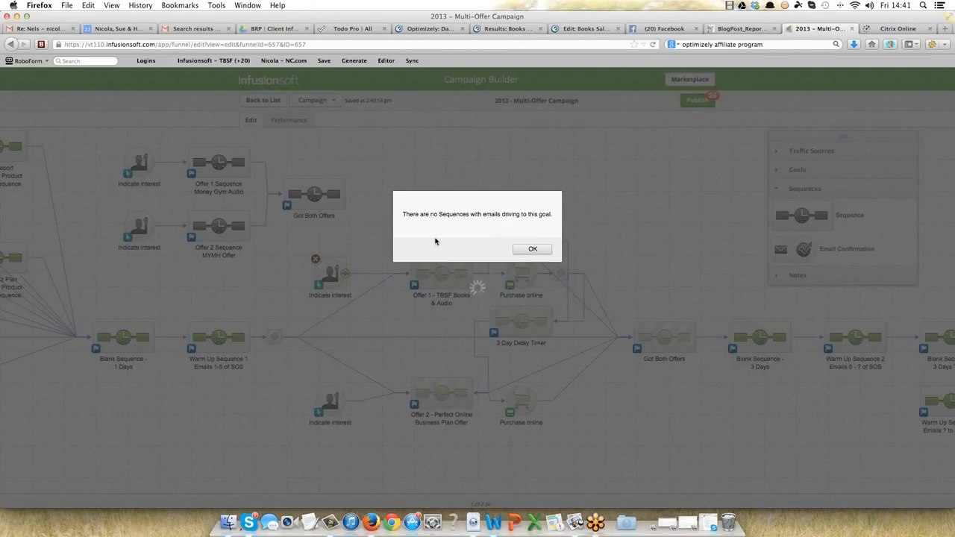
pyautogui.click(523, 249)
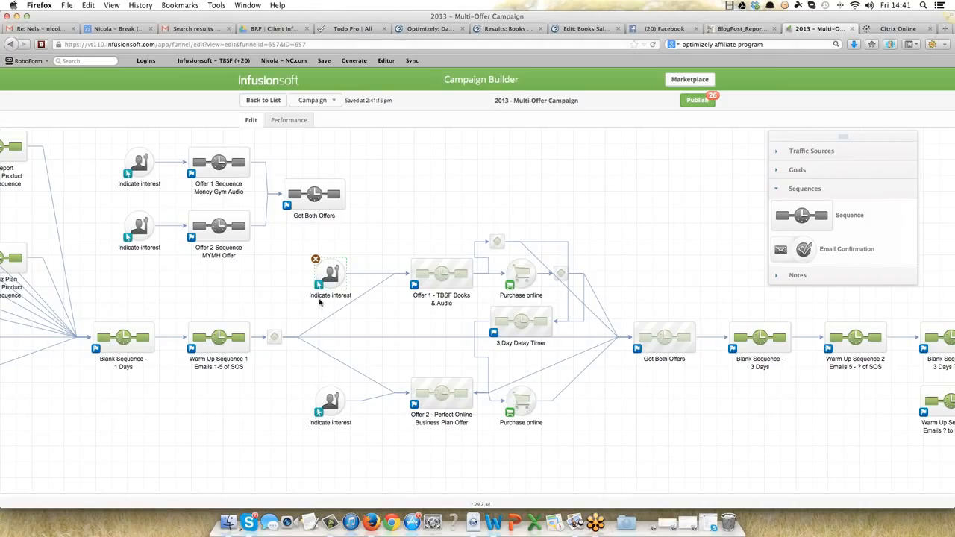
pyautogui.click(321, 296)
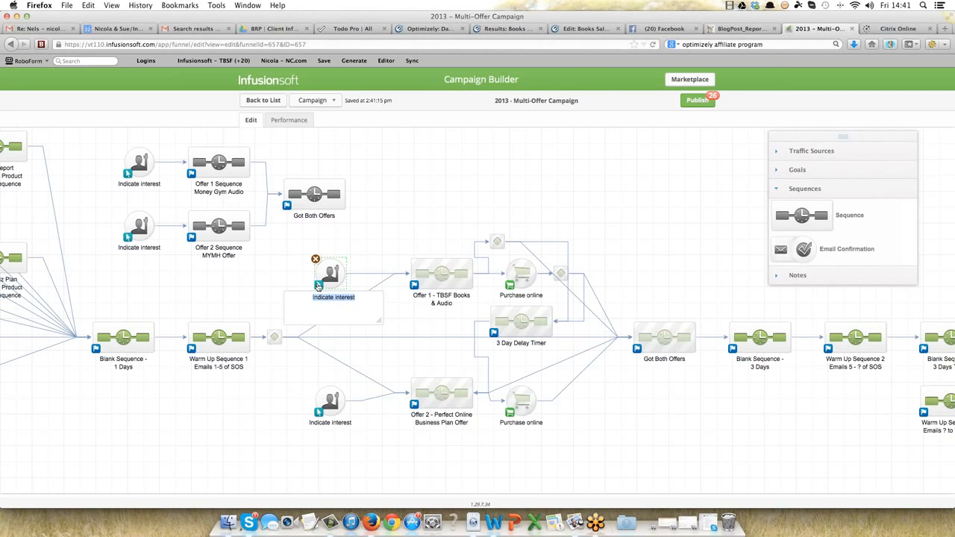
# Step: Change the Indicate interest goal before Offer 1 - TBSF Books & Audio so it is achieved when a user Applies a Tag
pyautogui.doubleClick(319, 287)
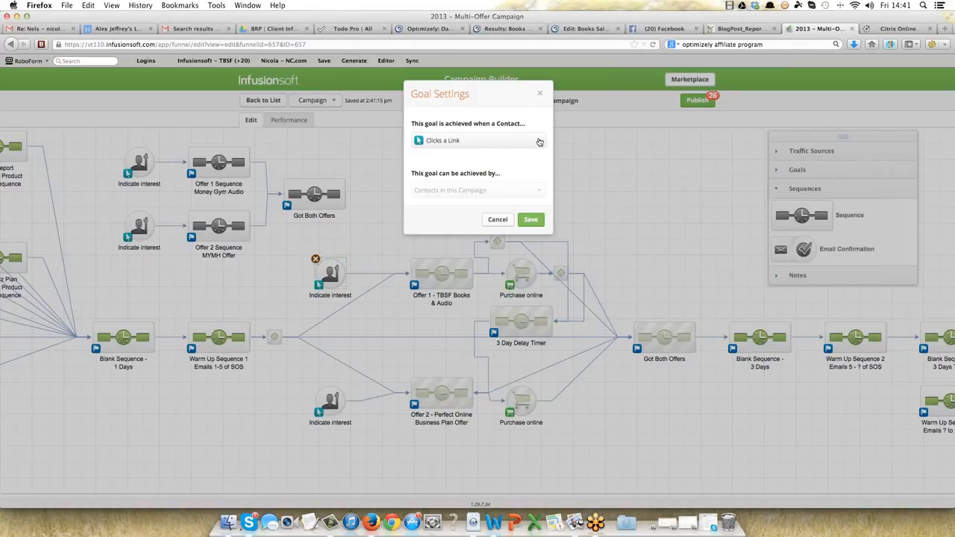
pyautogui.click(539, 142)
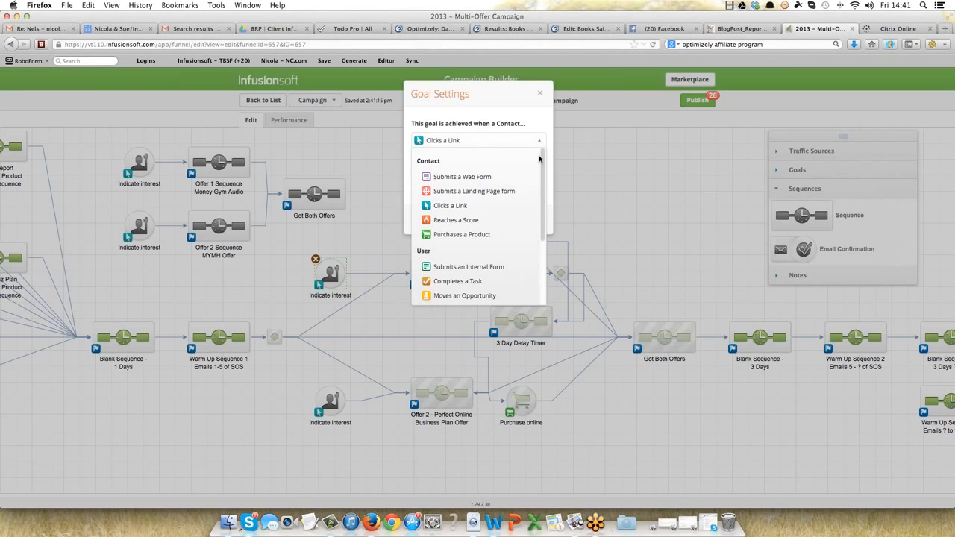
pyautogui.moveTo(544, 164); pyautogui.dragTo(544, 246)
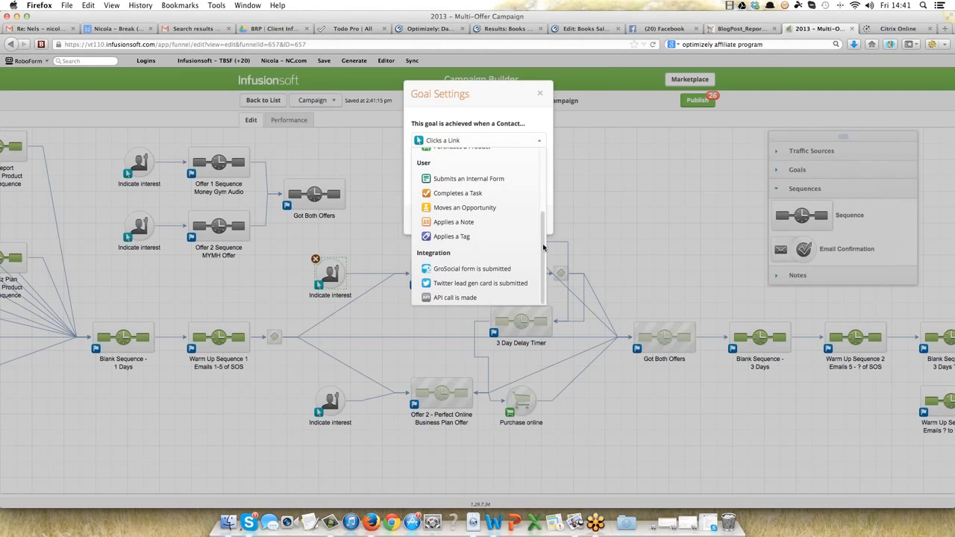
pyautogui.click(448, 239)
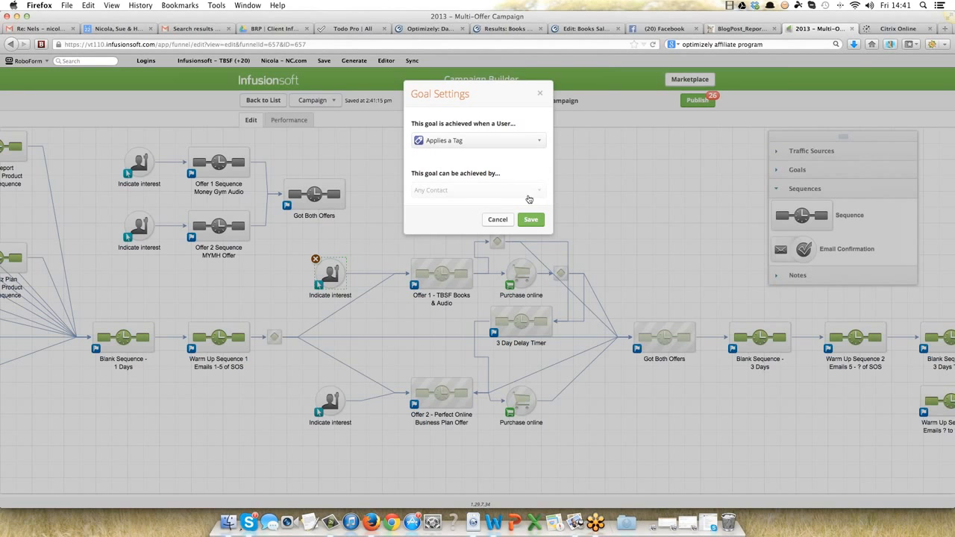
pyautogui.click(530, 219)
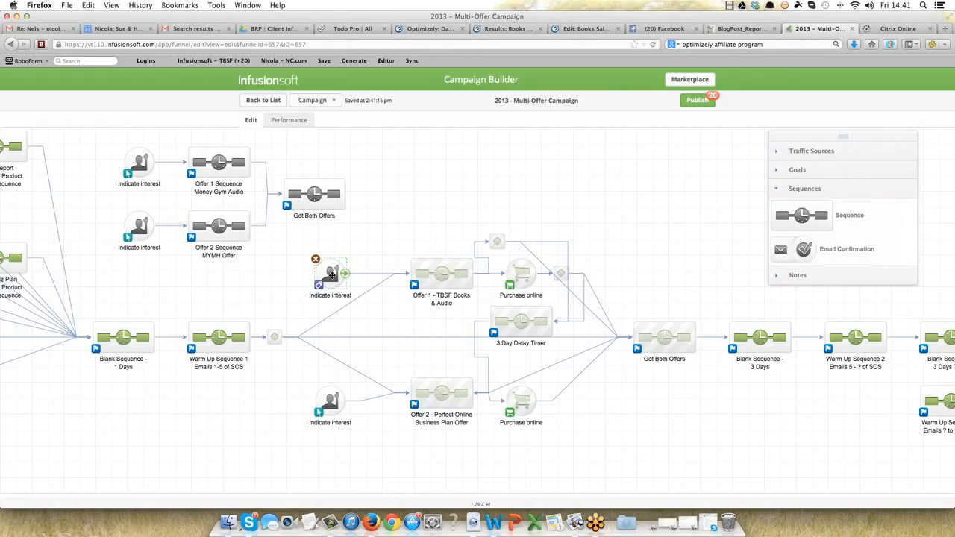
# Step: Search the tags for "start" in the tag goal before Offer 1 - TBSF Books & Audio and look through the matches
pyautogui.click(318, 285)
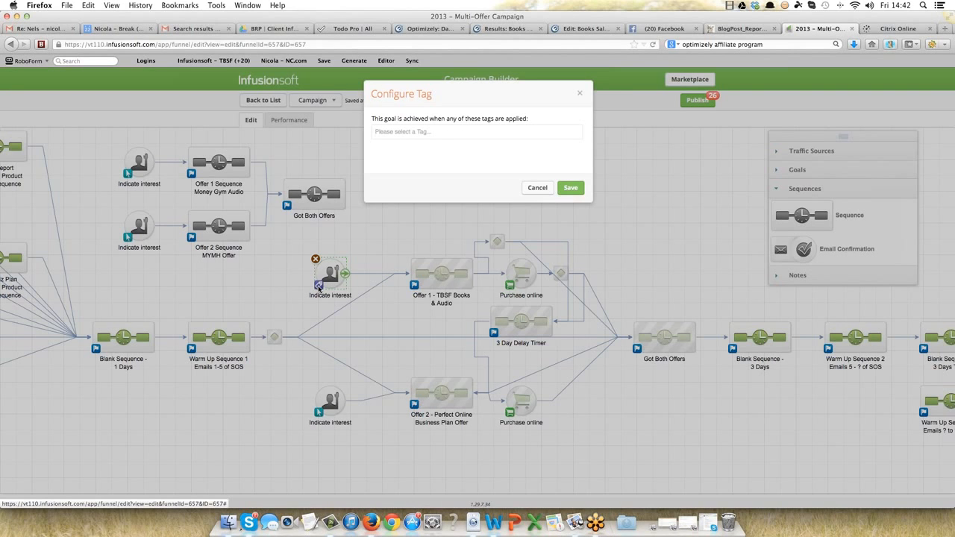
pyautogui.click(442, 131)
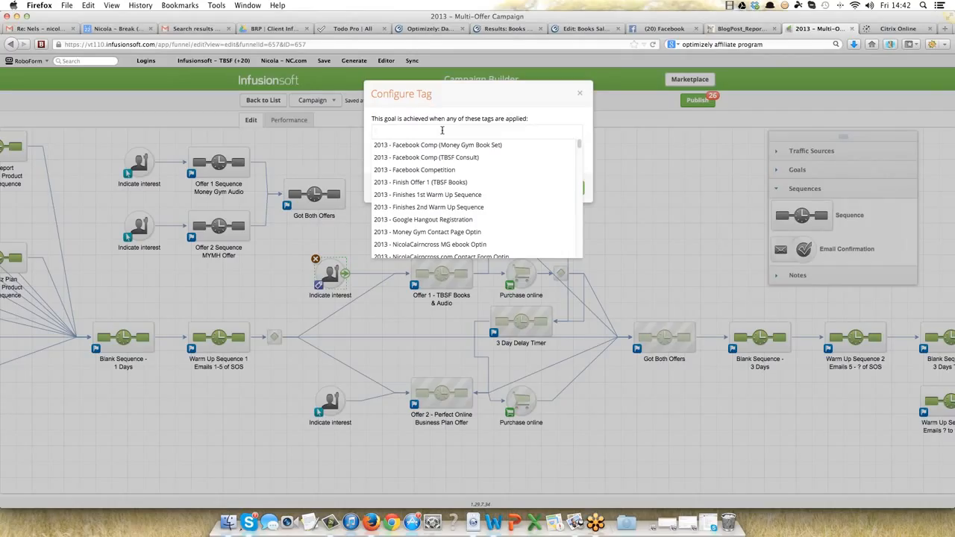
pyautogui.write('start')
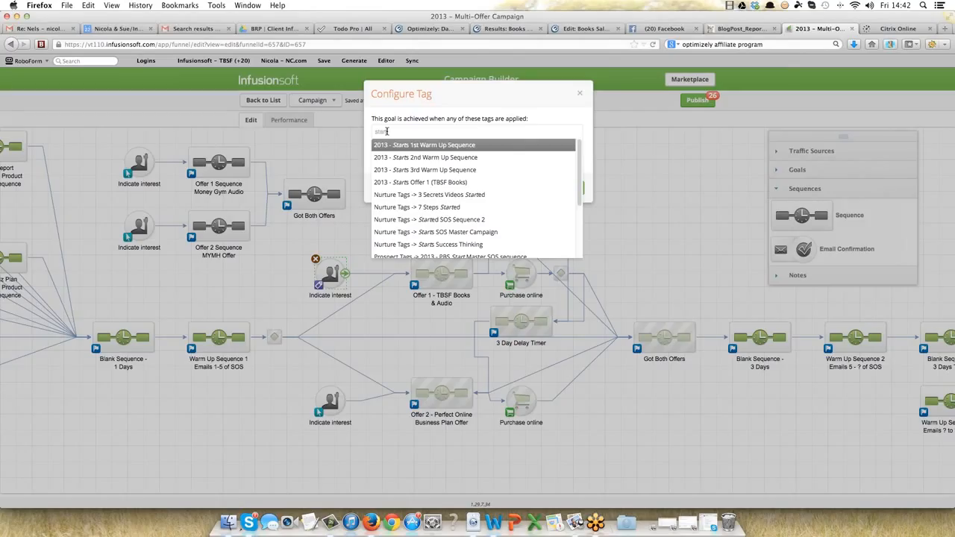
pyautogui.moveTo(387, 132); pyautogui.dragTo(371, 131)
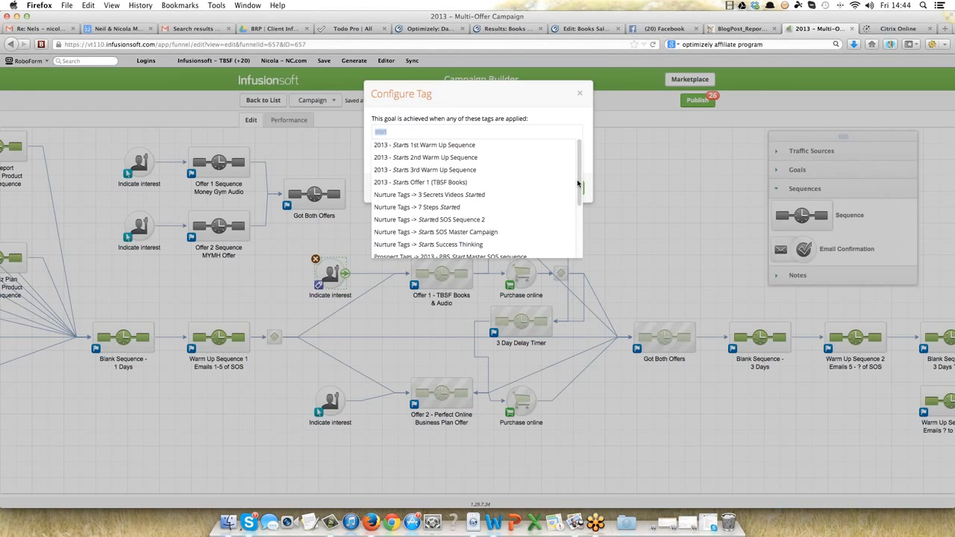
pyautogui.moveTo(581, 185); pyautogui.dragTo(581, 235)
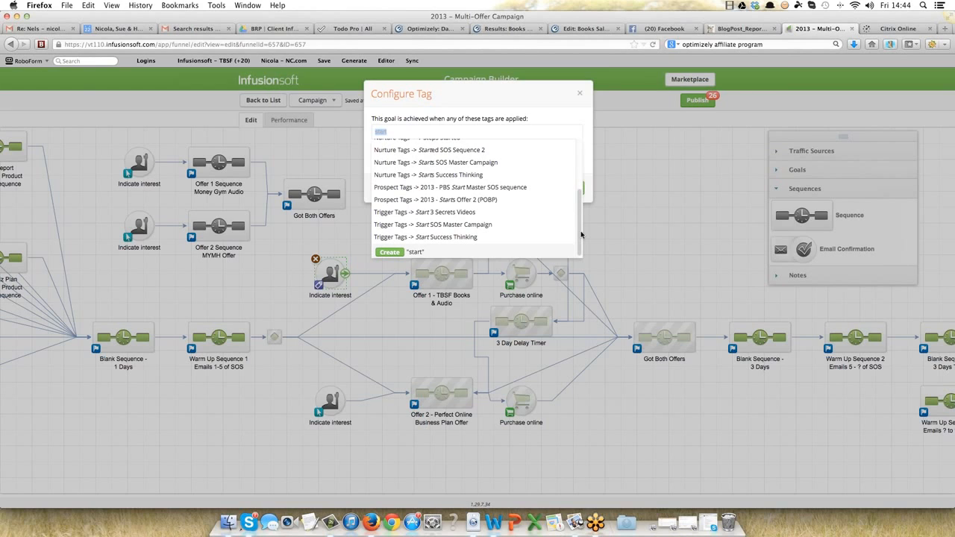
pyautogui.moveTo(581, 235); pyautogui.dragTo(581, 145)
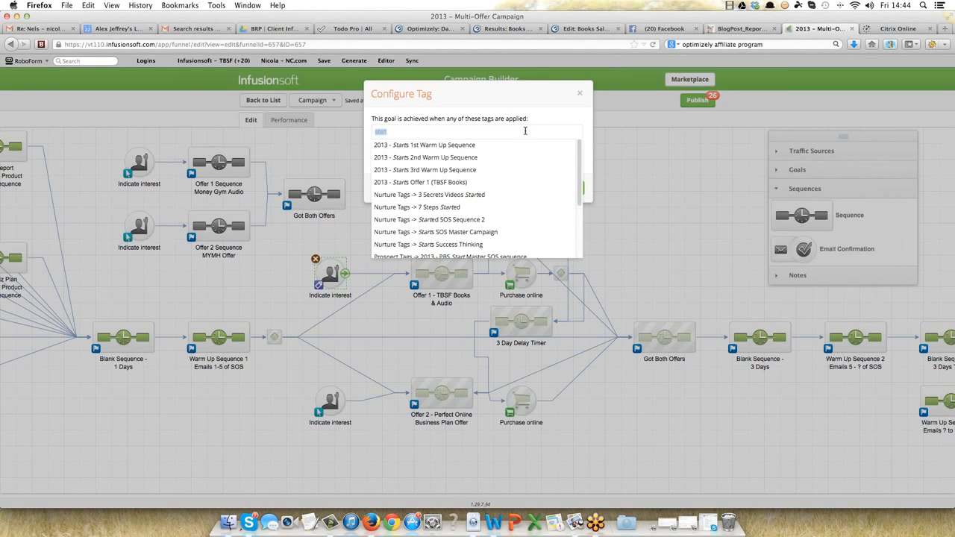
pyautogui.click(620, 164)
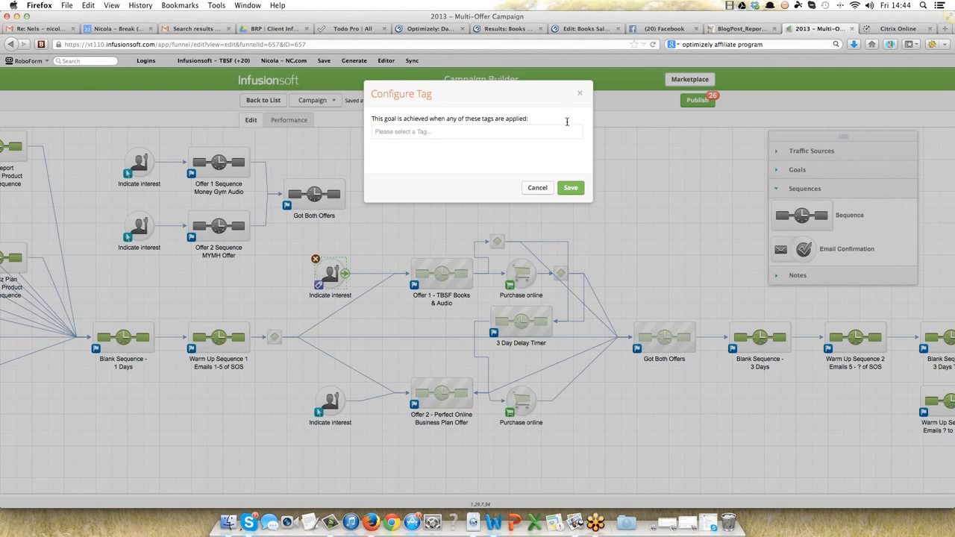
pyautogui.click(582, 95)
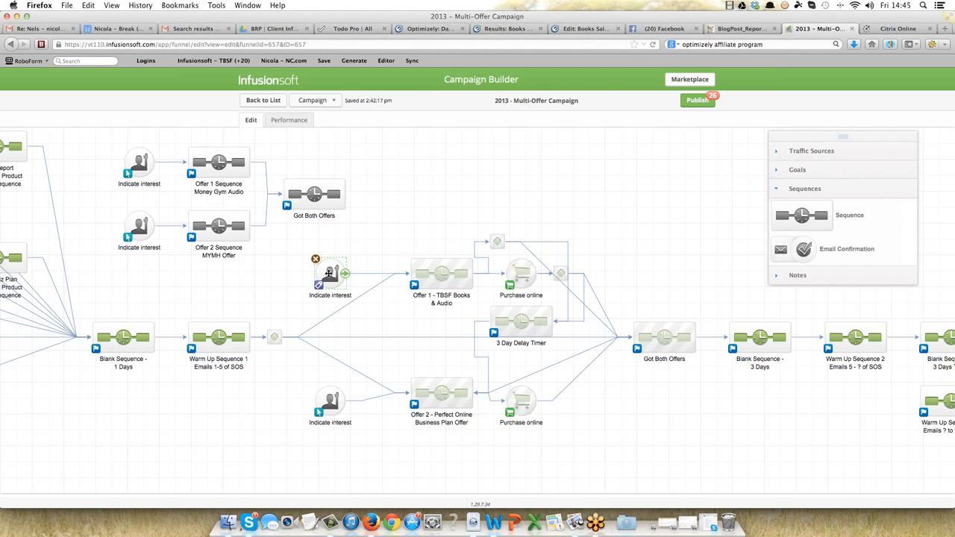
# Step: Set the tag that achieves the goal before Offer 1 - TBSF Books & Audio to Nurture Tags -> Internet
pyautogui.doubleClick(329, 274)
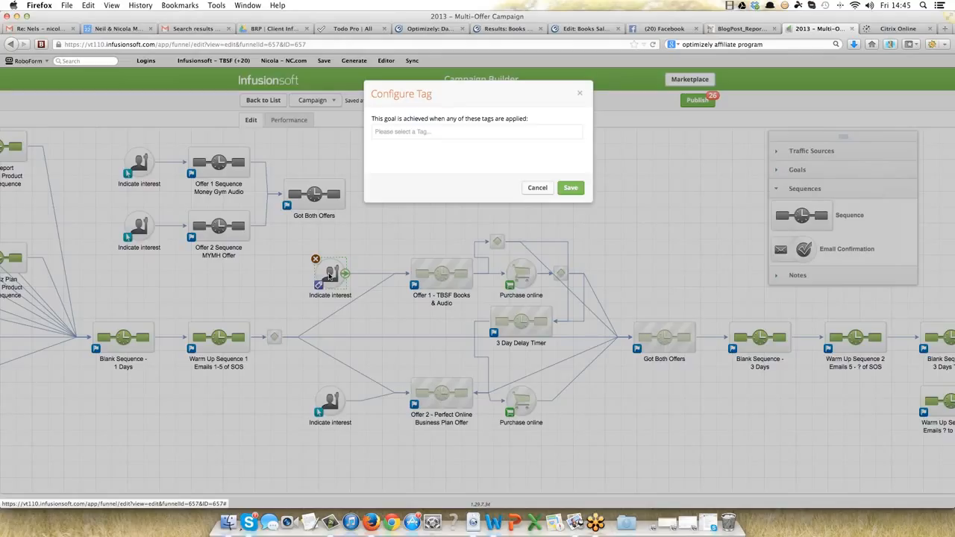
pyautogui.click(427, 130)
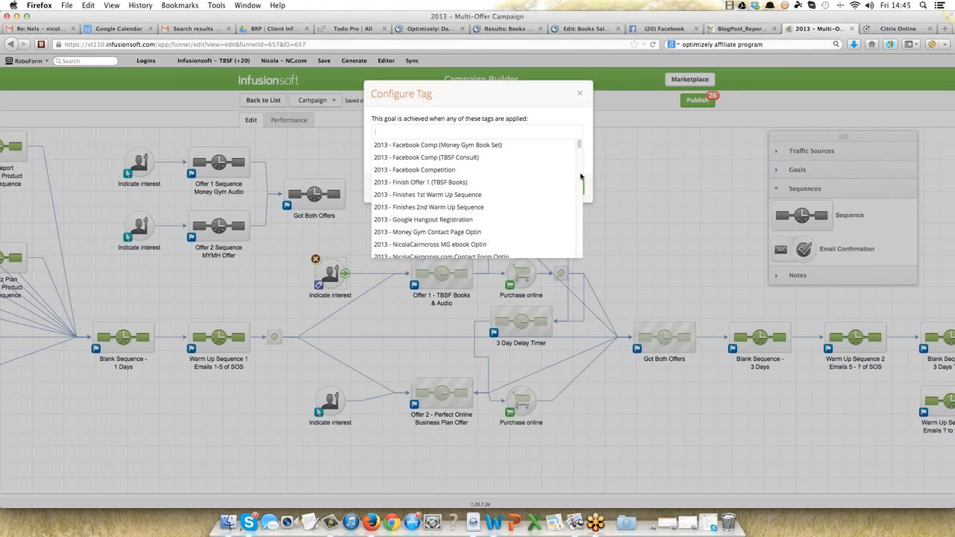
pyautogui.scroll(-5, 580, 150)
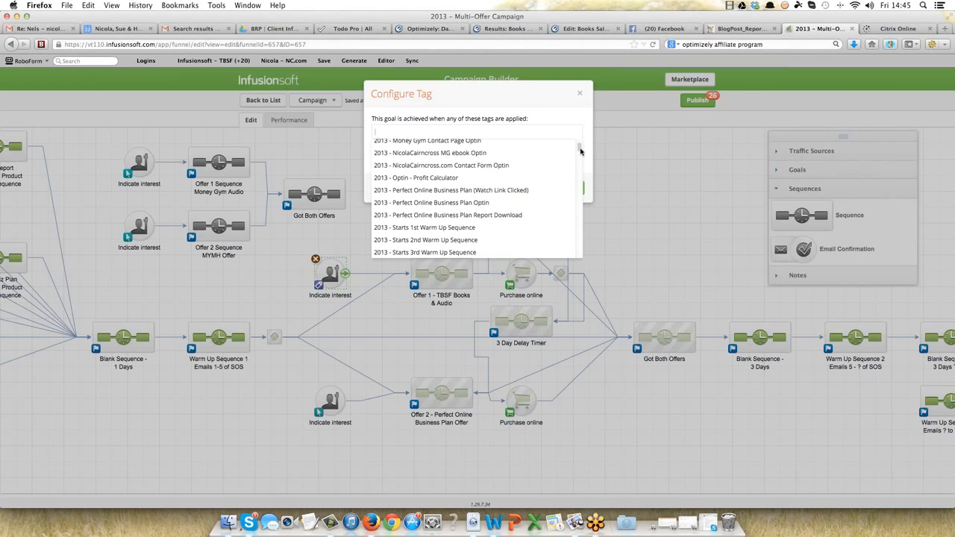
pyautogui.scroll(-5, 580, 152)
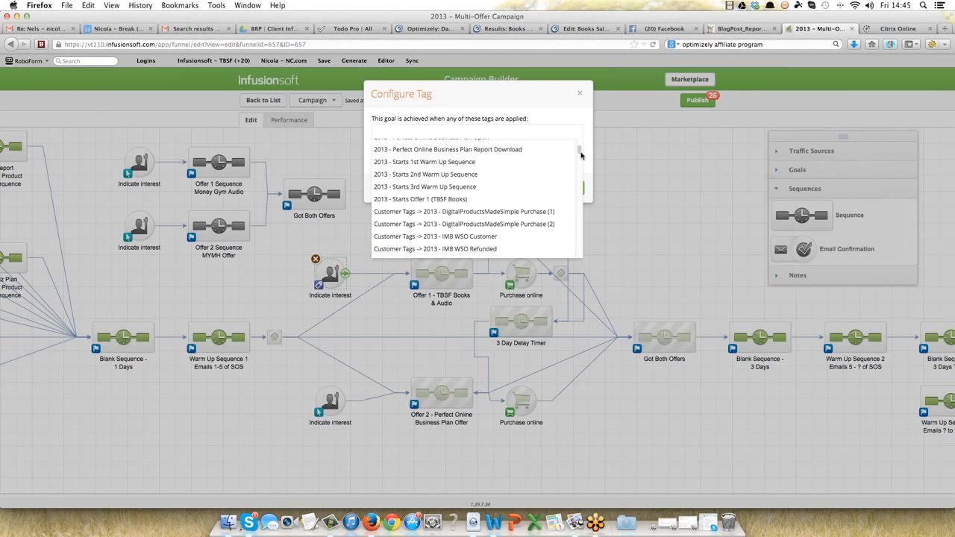
pyautogui.moveTo(581, 155); pyautogui.dragTo(584, 192)
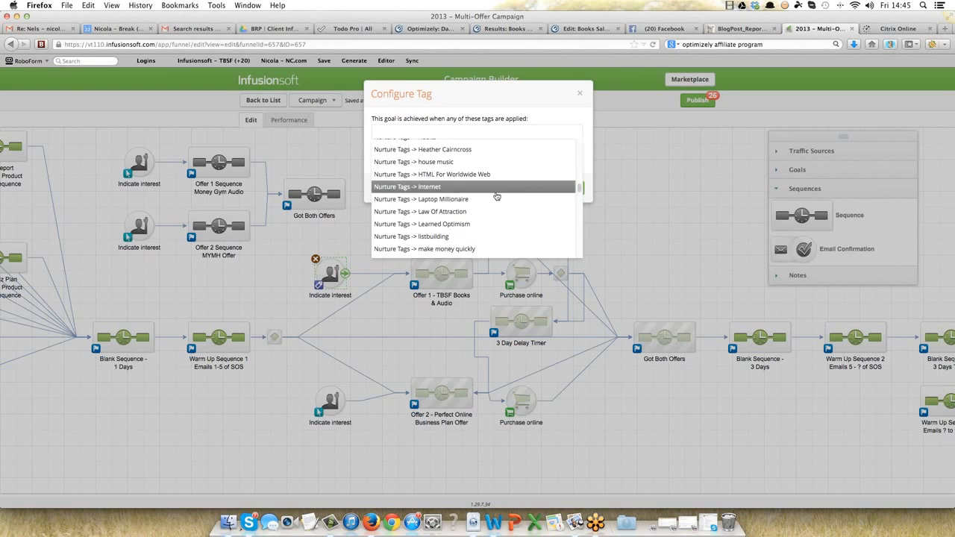
pyautogui.click(441, 188)
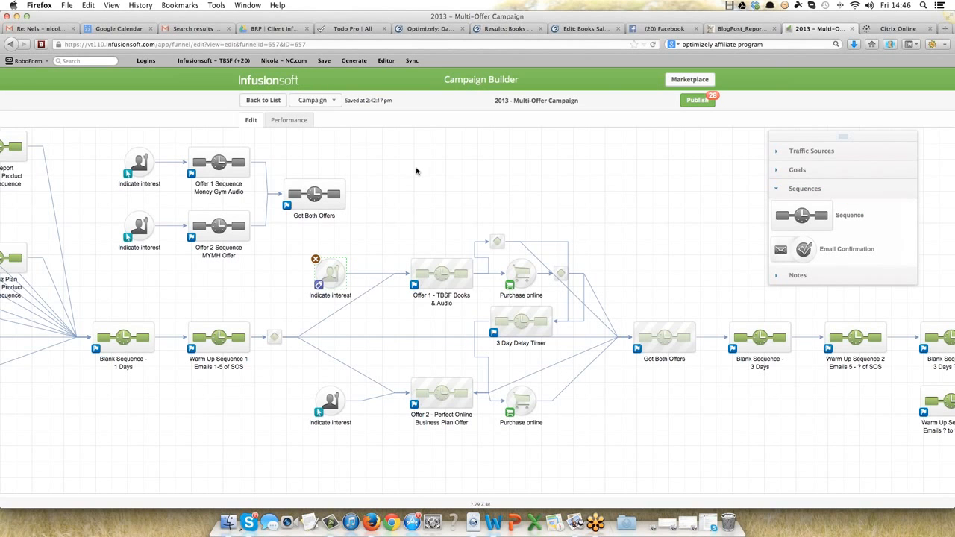
# Step: Rename the Indicate interest goal before Offer 1 - TBSF Books & Audio as "Start Offer 1 Tag"
pyautogui.click(326, 296)
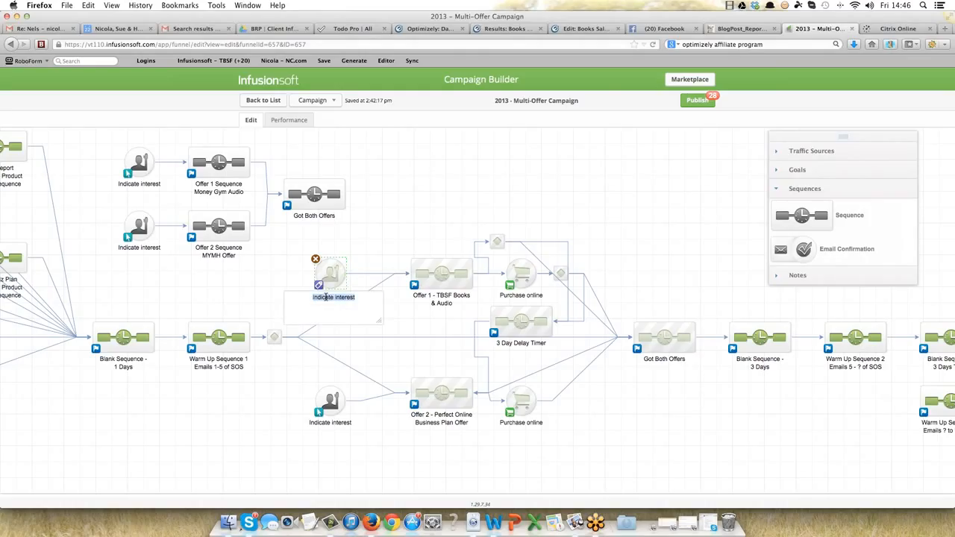
pyautogui.write('Nurture Tag -')
pyautogui.write('Internet')
pyautogui.moveTo(317, 297); pyautogui.dragTo(348, 305)
pyautogui.write('Start Offer 1 Tag')
# Step: Replace the tag of the Start Offer 1 Tag goal with 2013 - Starts Offer 1 (TBSF Books) and save it
pyautogui.doubleClick(329, 272)
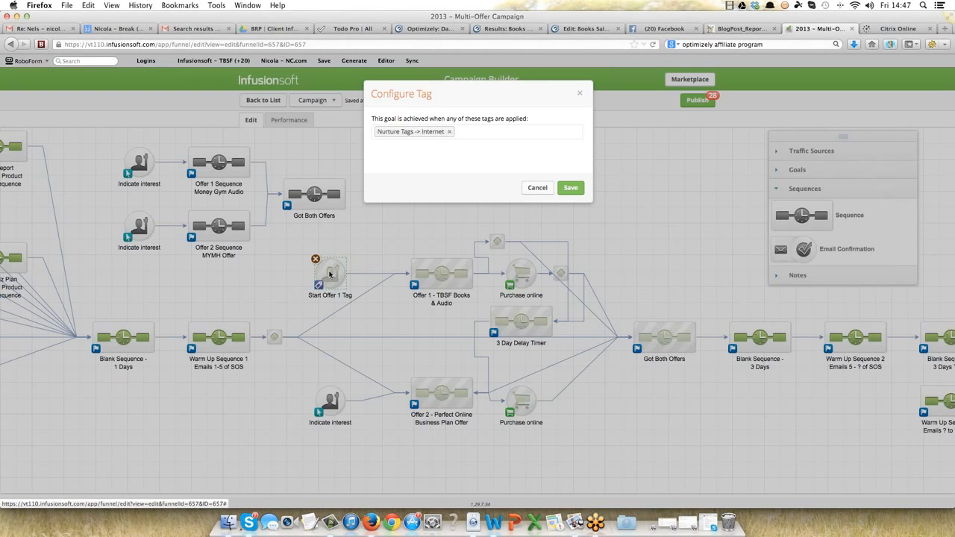
pyautogui.click(450, 131)
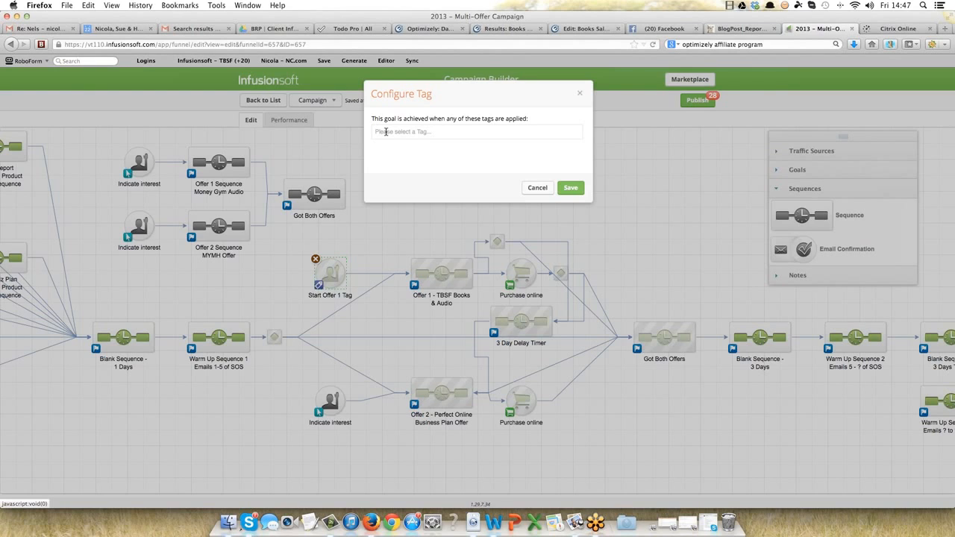
pyautogui.click(440, 131)
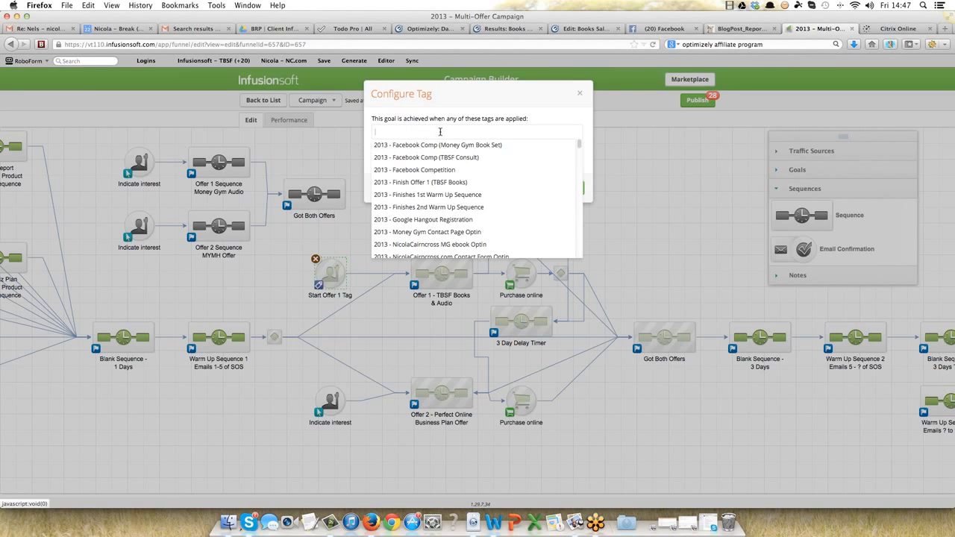
pyautogui.write('star')
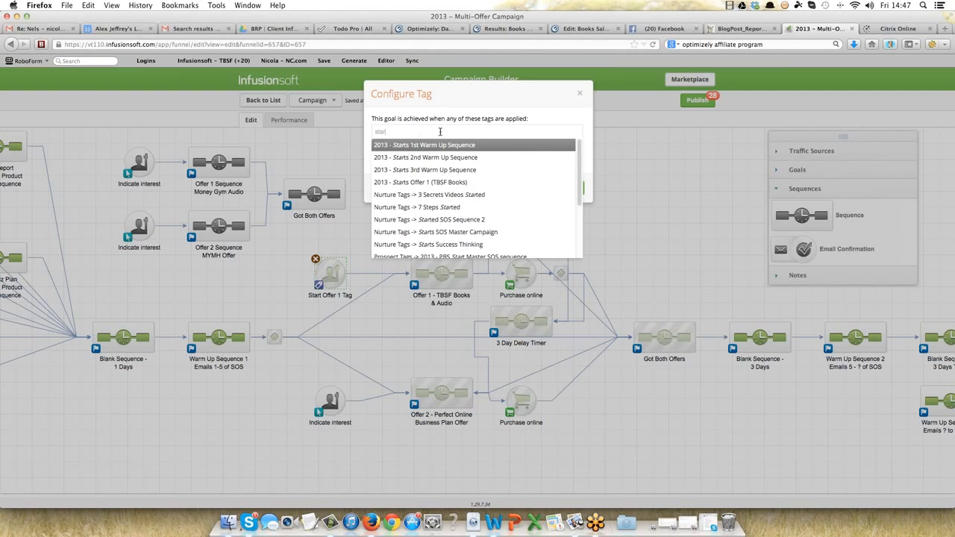
pyautogui.write('t')
pyautogui.click(426, 183)
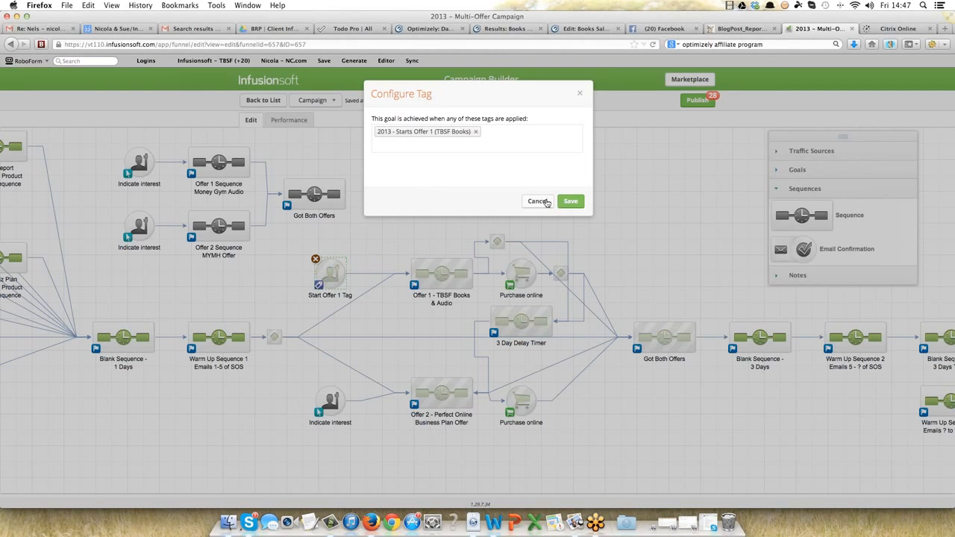
pyautogui.click(572, 201)
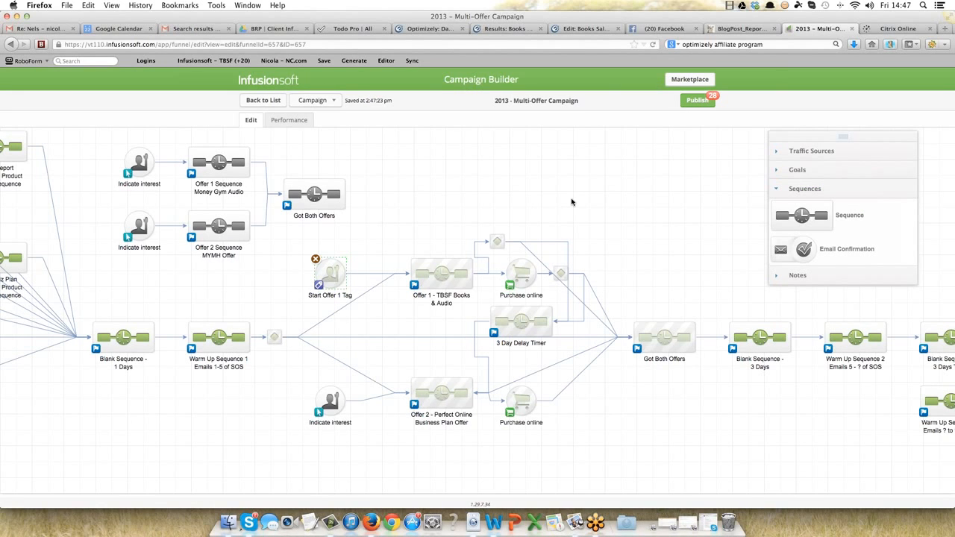
# Step: Delete the Indicate interest goal before Offer 2 - Perfect Online Business Plan Offer and return to the campaign list
pyautogui.click(333, 400)
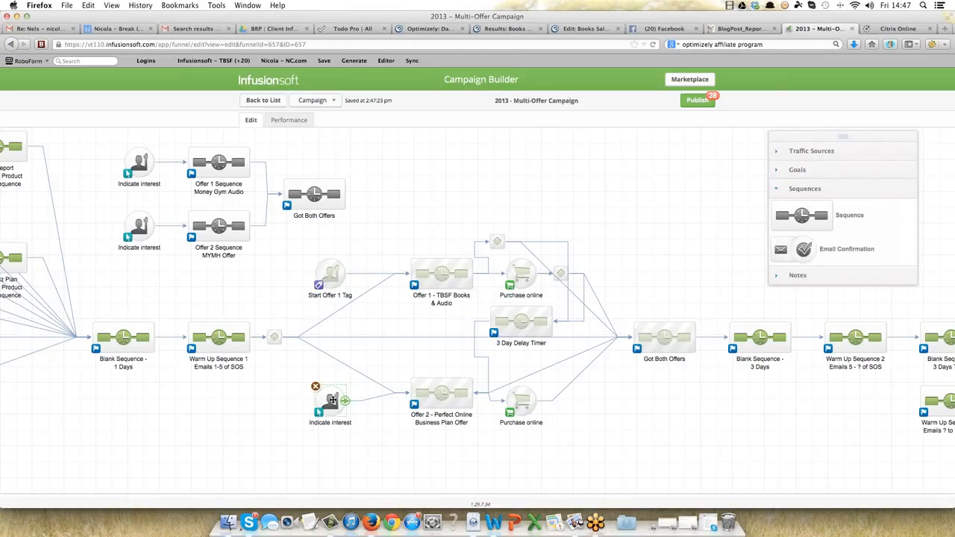
pyautogui.press('Delete')
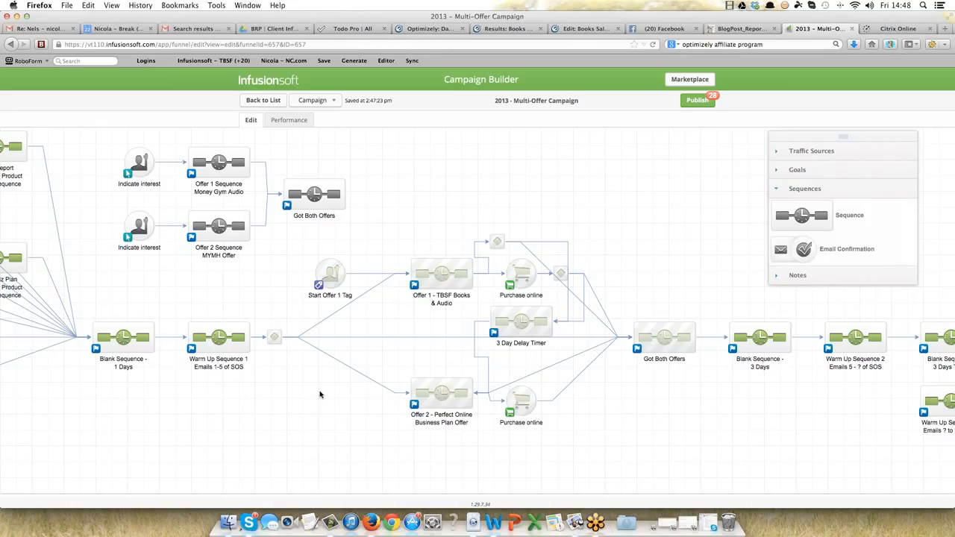
pyautogui.click(252, 101)
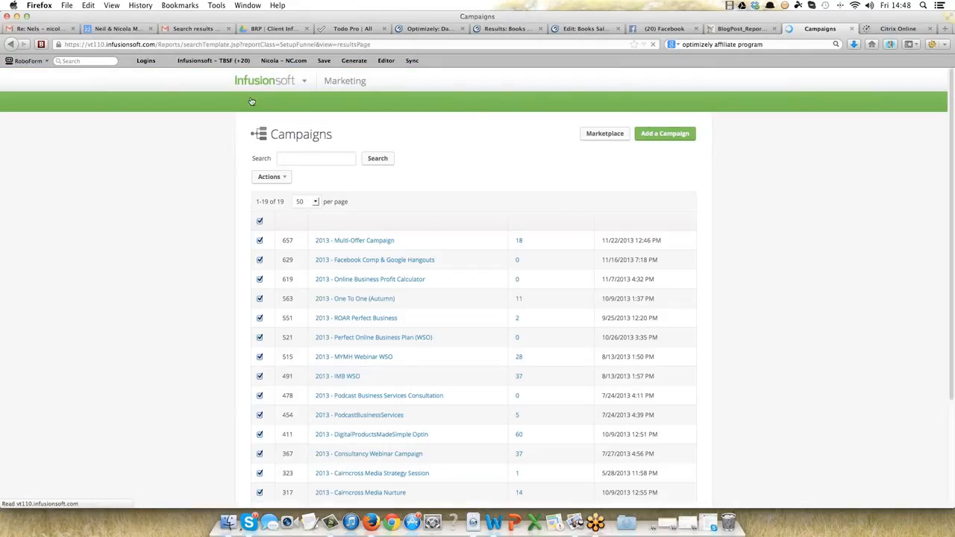
# Step: Open the CRM contact search and look through its first tag list down to the Nurture Tags
pyautogui.moveTo(306, 84)
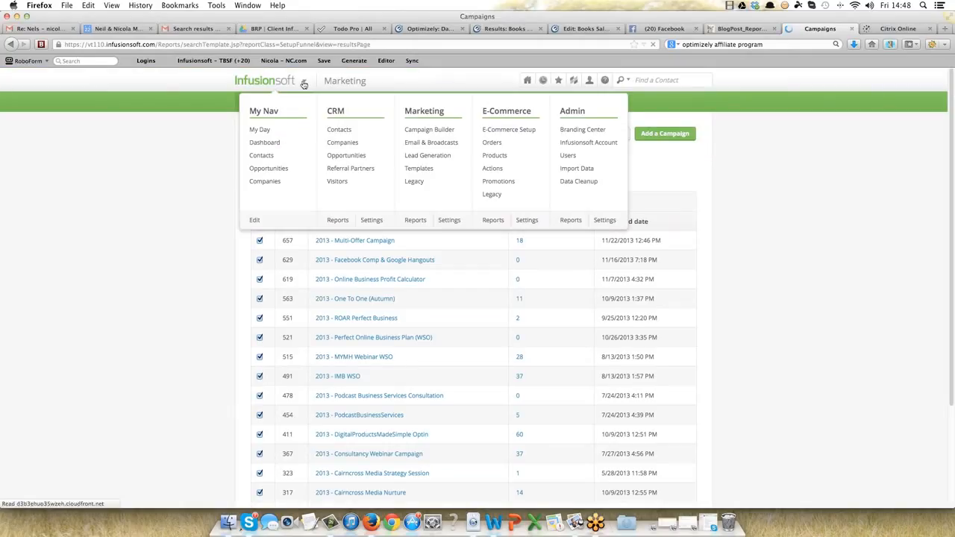
pyautogui.click(333, 132)
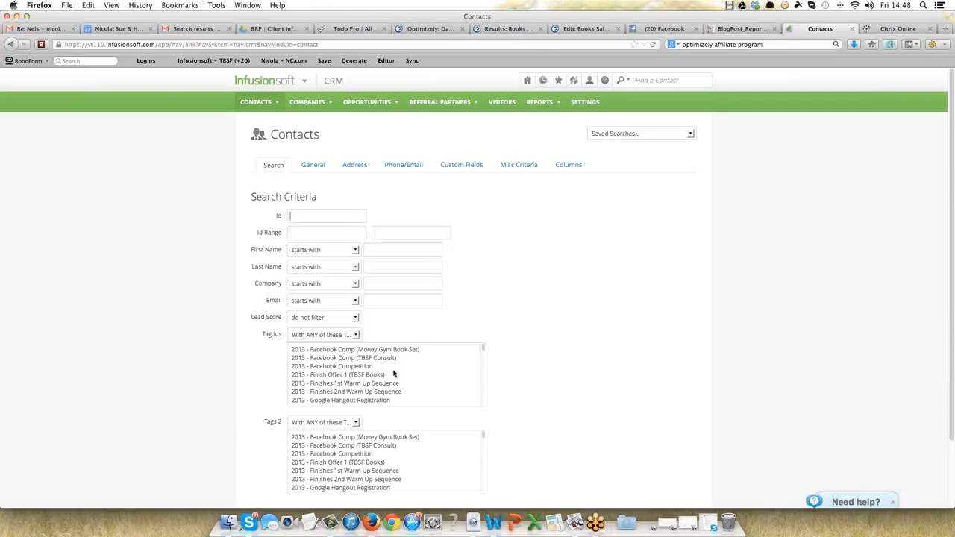
pyautogui.scroll(-10, 483, 359)
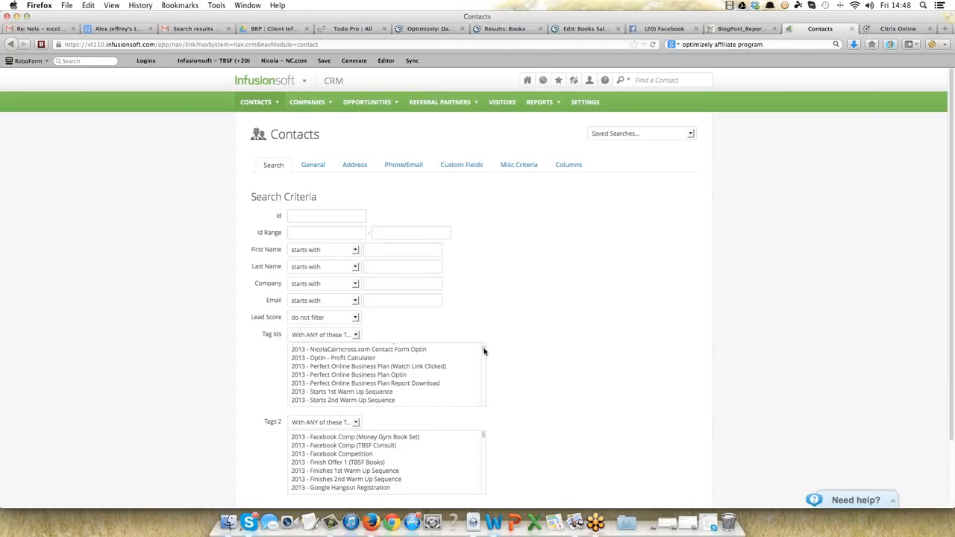
pyautogui.scroll(-4, 484, 351)
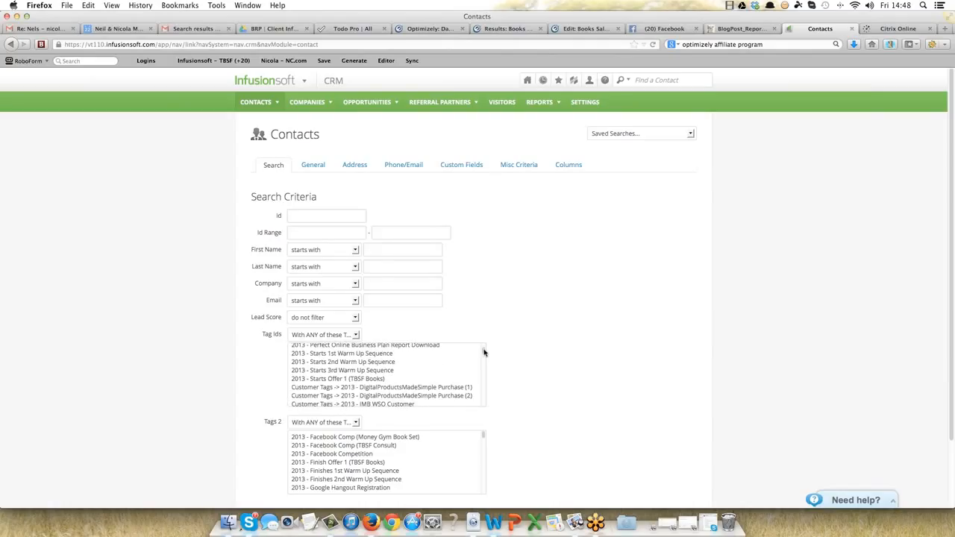
pyautogui.scroll(-2, 484, 352)
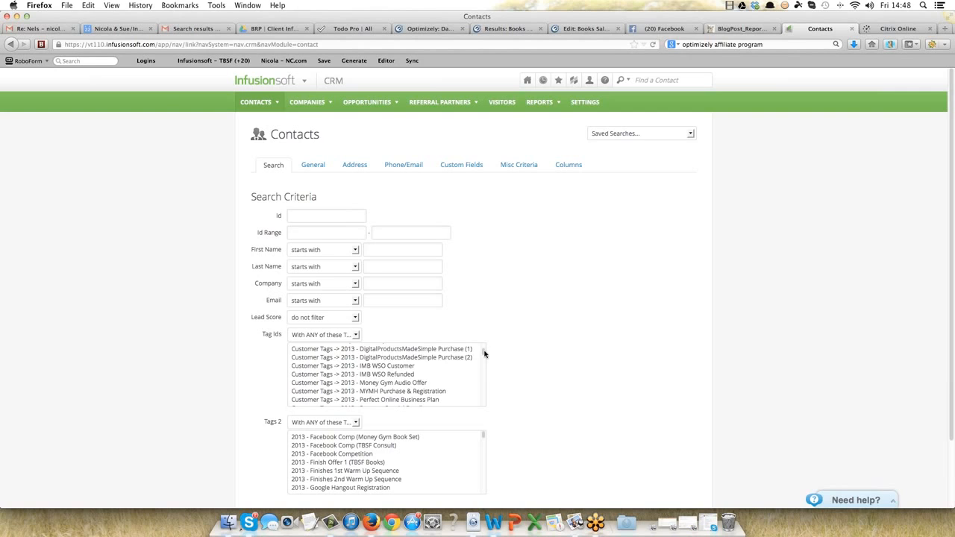
pyautogui.scroll(-5, 483, 355)
pyautogui.scroll(-3, 484, 363)
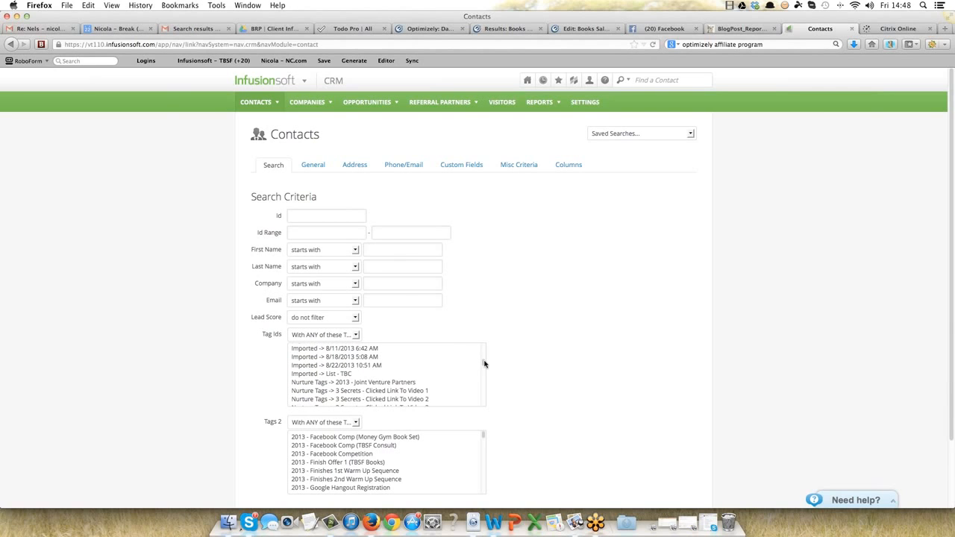
pyautogui.scroll(-5, 483, 364)
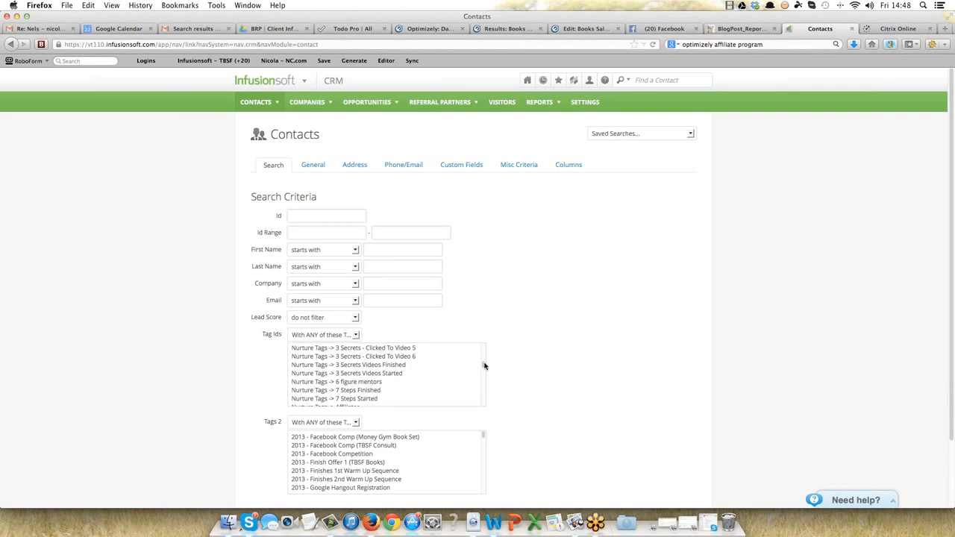
pyautogui.scroll(3, 483, 365)
pyautogui.scroll(-1, 484, 365)
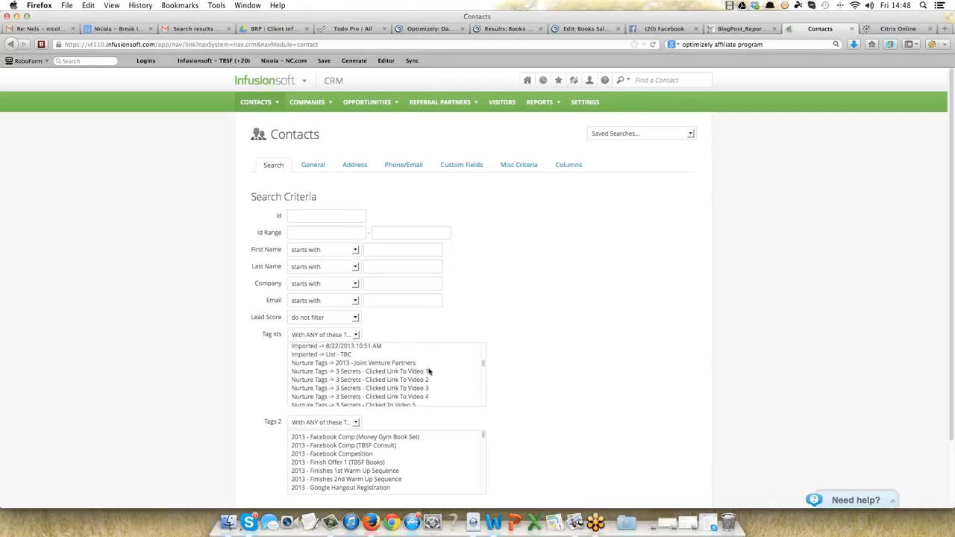
# Step: In the first tag filter, select the nurture tags 3 Secrets - Clicked Link To Video 1, 6 figure mentors and 7 Steps Started
pyautogui.click(360, 372)
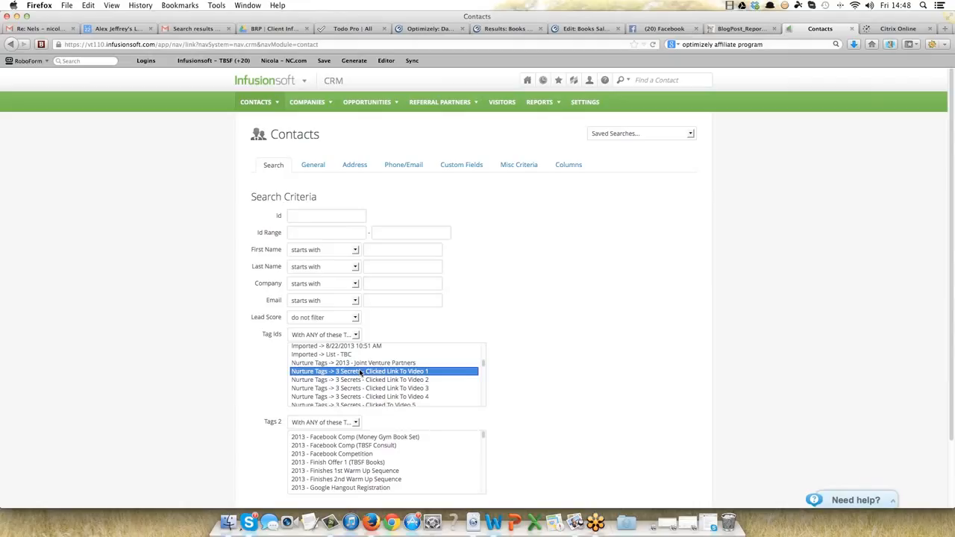
pyautogui.scroll(-2, 484, 366)
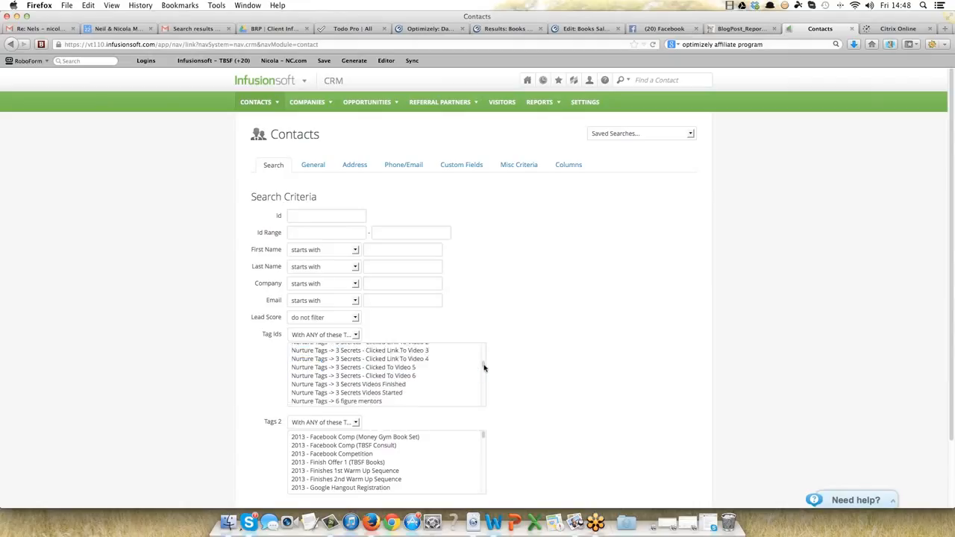
pyautogui.scroll(-1, 483, 366)
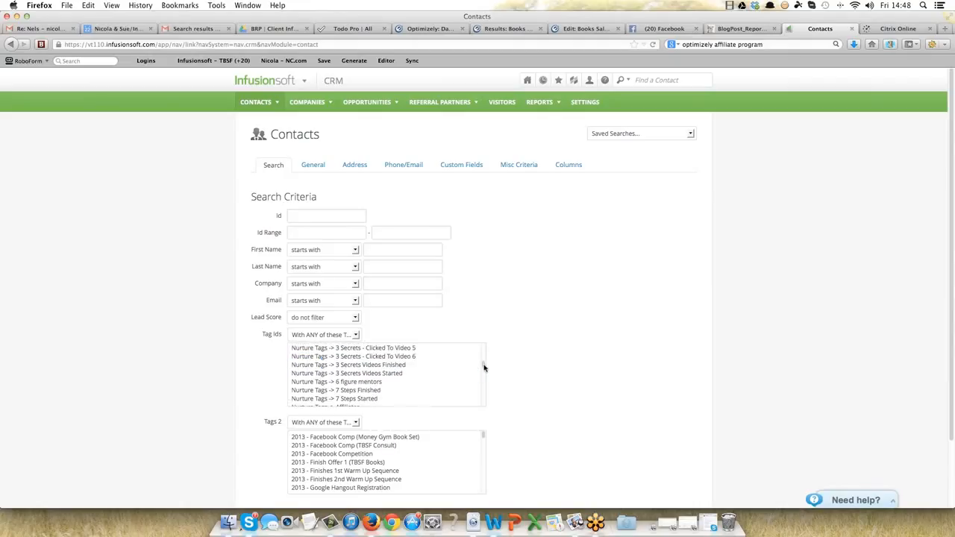
pyautogui.click(364, 382)
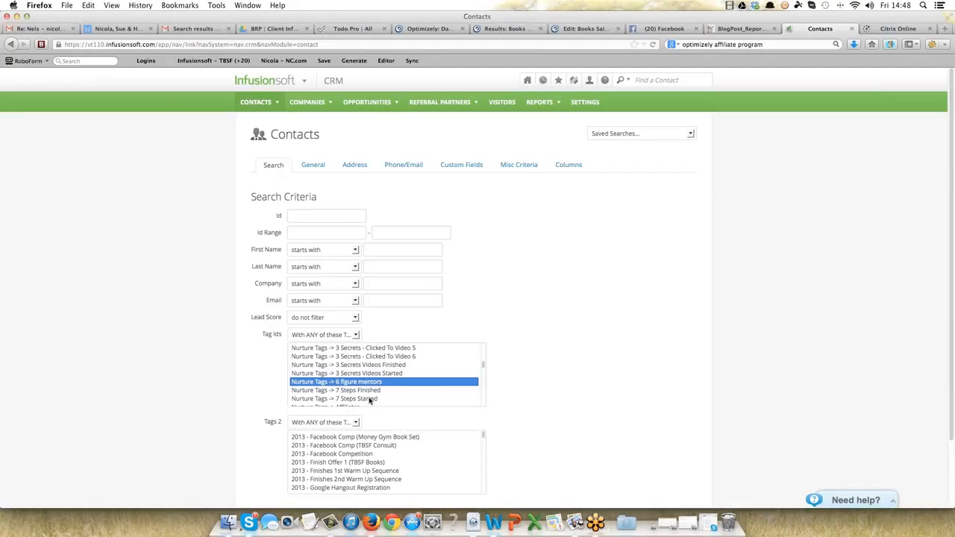
pyautogui.keyDown('super'); pyautogui.click(372, 398); pyautogui.keyUp('super')
# Step: Include the nurture tags Blogging, Internet and Laptop Millionaire in the first tag filter's selection
pyautogui.scroll(-4, 483, 366)
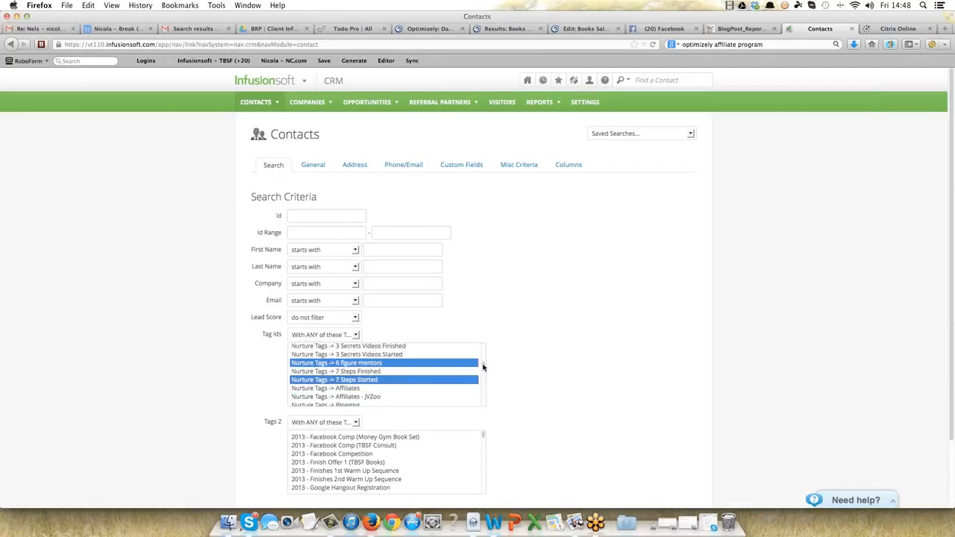
pyautogui.scroll(-1, 483, 368)
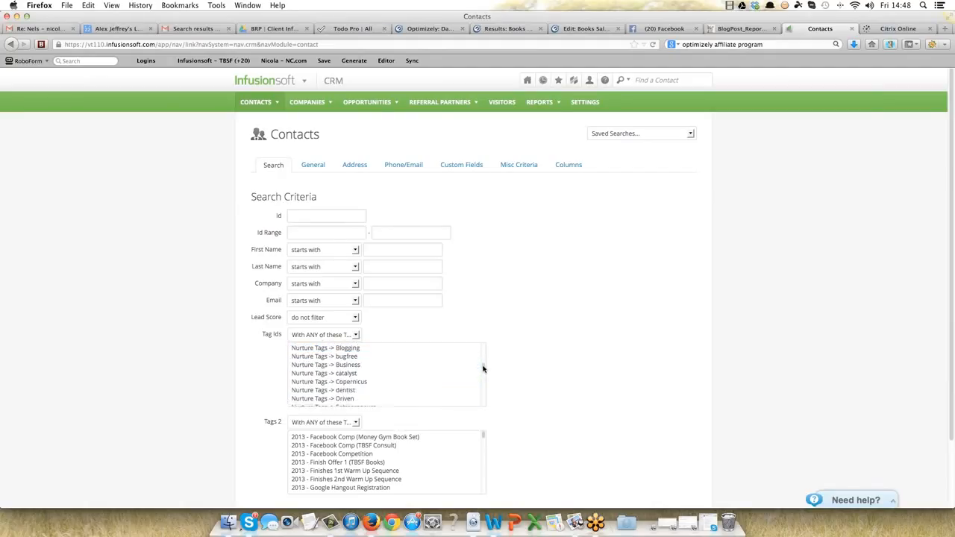
pyautogui.keyDown('super'); pyautogui.click(348, 350); pyautogui.keyUp('super')
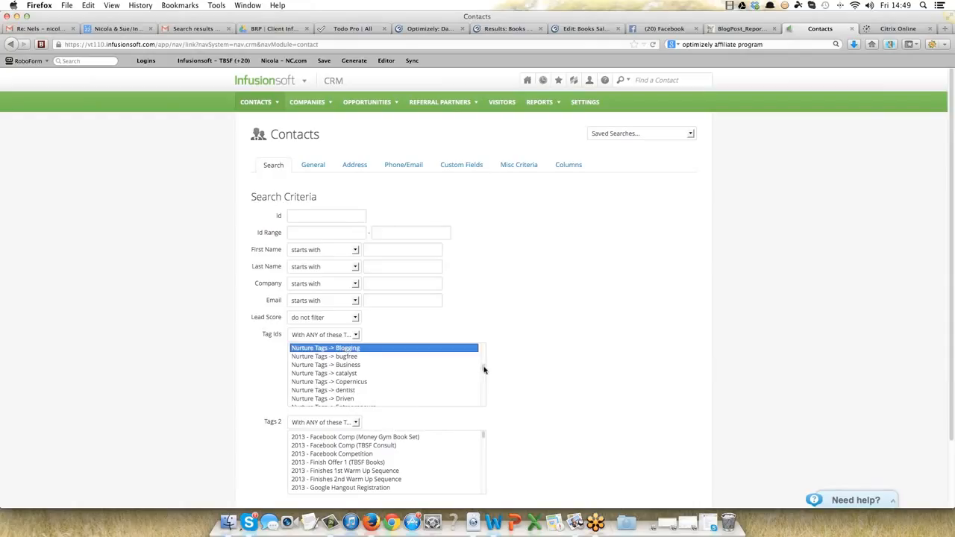
pyautogui.scroll(-3, 484, 370)
pyautogui.scroll(-1, 484, 371)
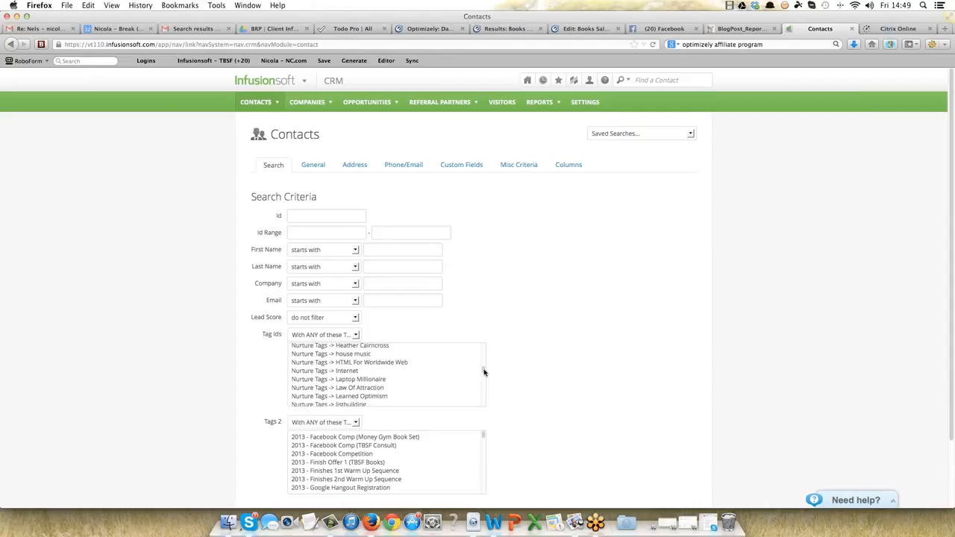
pyautogui.keyDown('super'); pyautogui.click(343, 371); pyautogui.keyUp('super')
pyautogui.keyDown('super'); pyautogui.click(345, 379); pyautogui.keyUp('super')
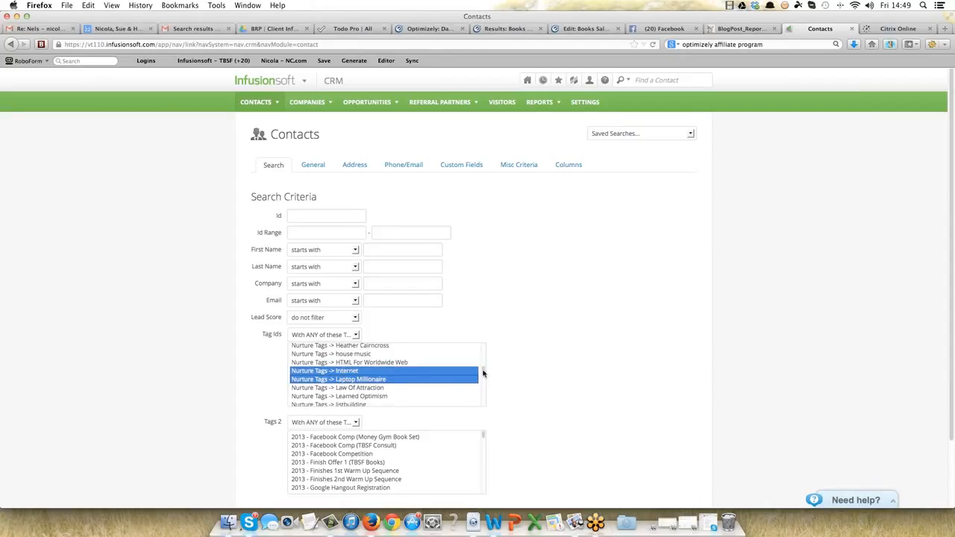
# Step: Include the nurture tags listbuilding, multiple streams and recurring income in the first tag filter's selection
pyautogui.scroll(-2, 483, 375)
pyautogui.scroll(-1, 483, 374)
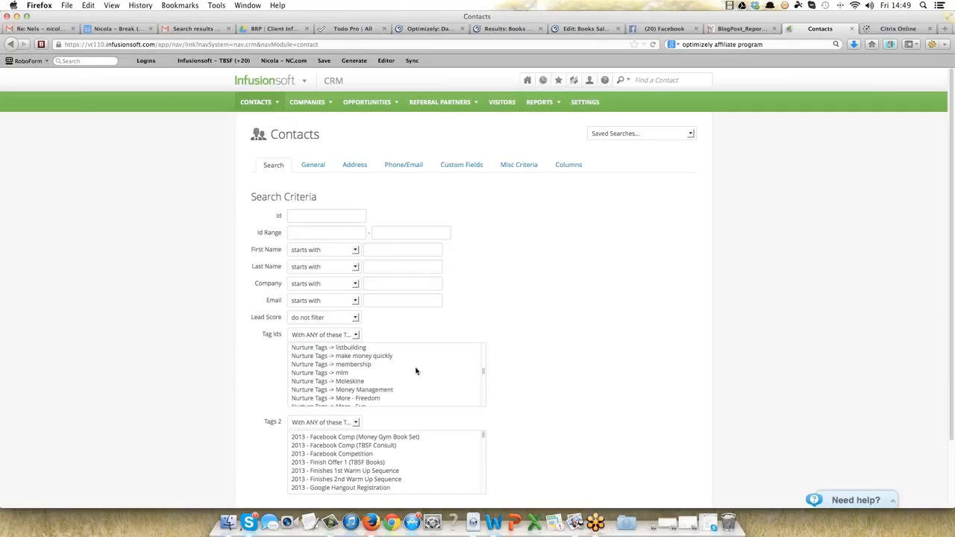
pyautogui.keyDown('super'); pyautogui.click(359, 349); pyautogui.keyUp('super')
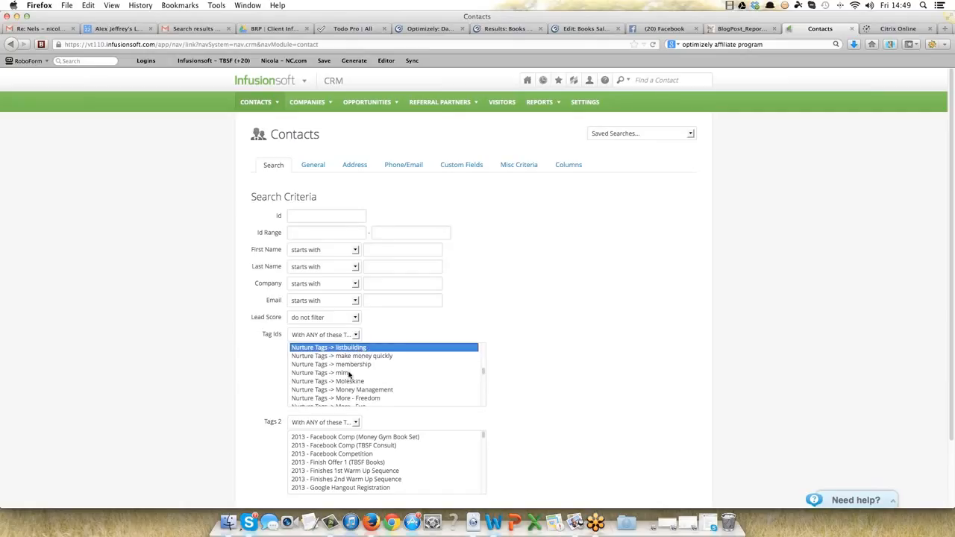
pyautogui.scroll(-4, 484, 375)
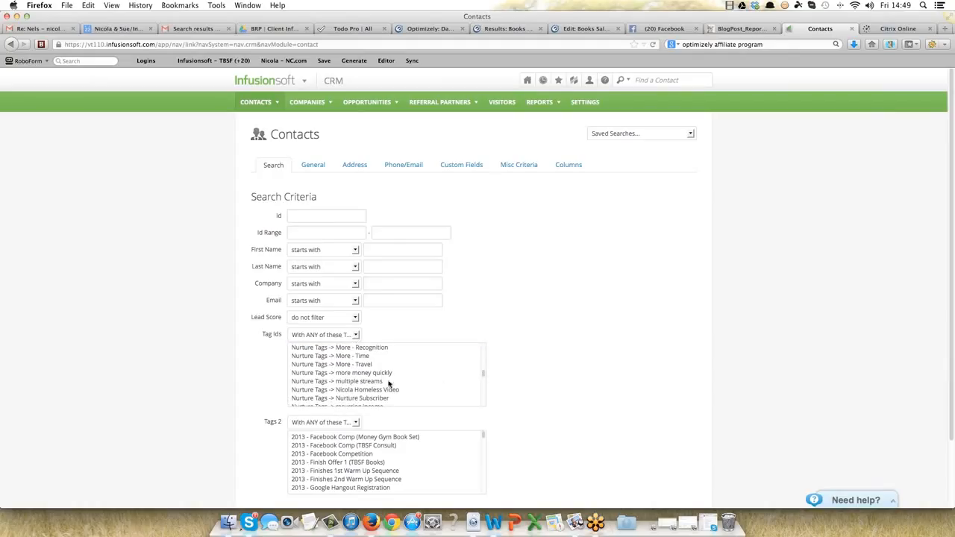
pyautogui.keyDown('super'); pyautogui.click(364, 384); pyautogui.keyUp('super')
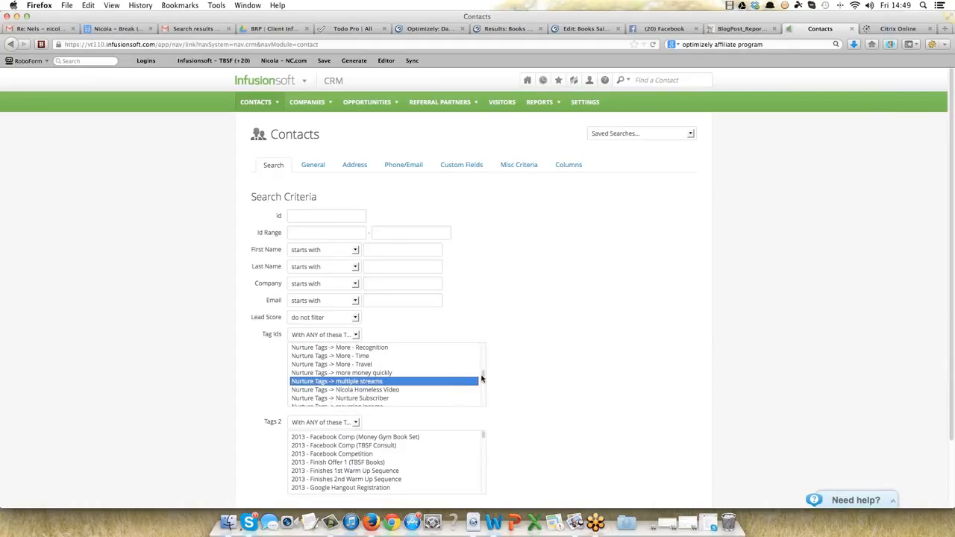
pyautogui.scroll(-1, 484, 377)
pyautogui.scroll(-1, 484, 377)
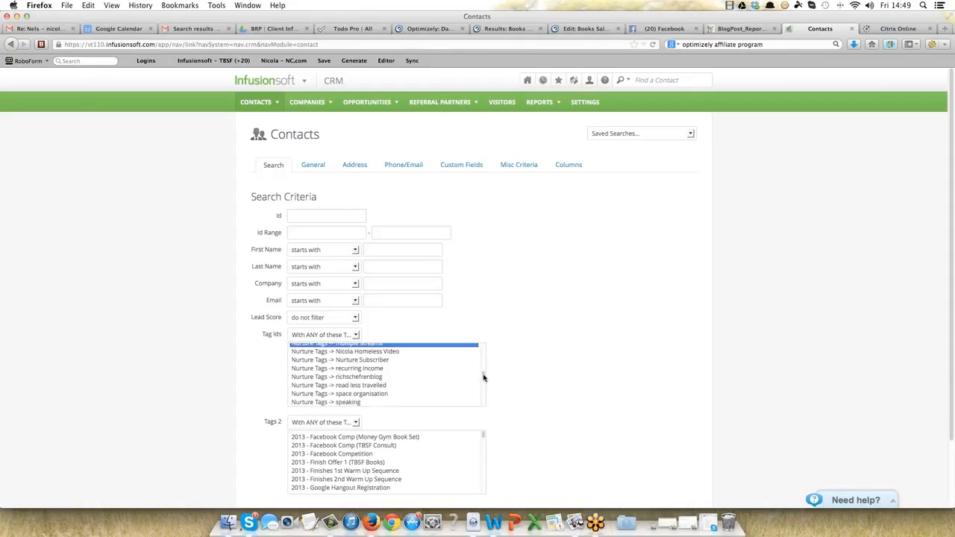
pyautogui.keyDown('super'); pyautogui.click(373, 369); pyautogui.keyUp('super')
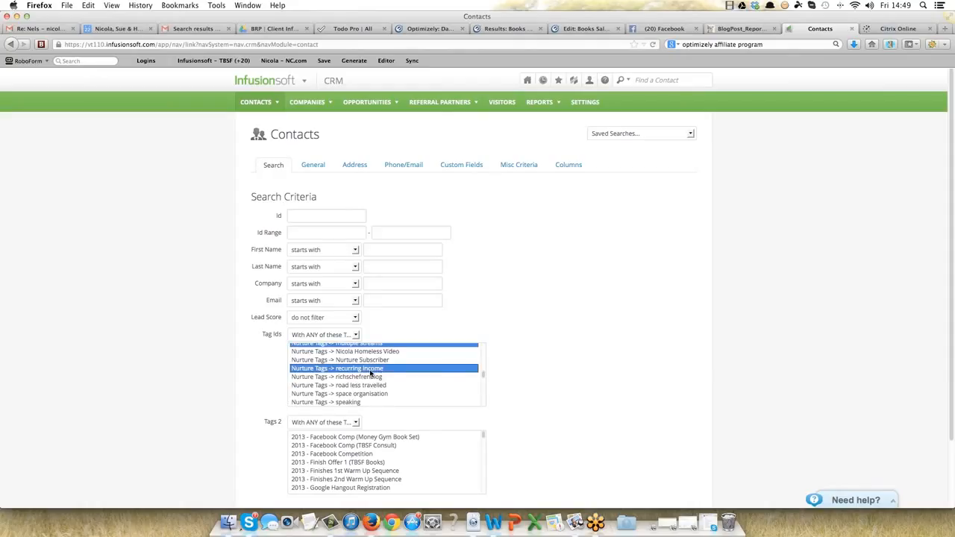
# Step: Select the nurture tags traffic and Visited The Blog in the first tag filter
pyautogui.scroll(-2, 484, 379)
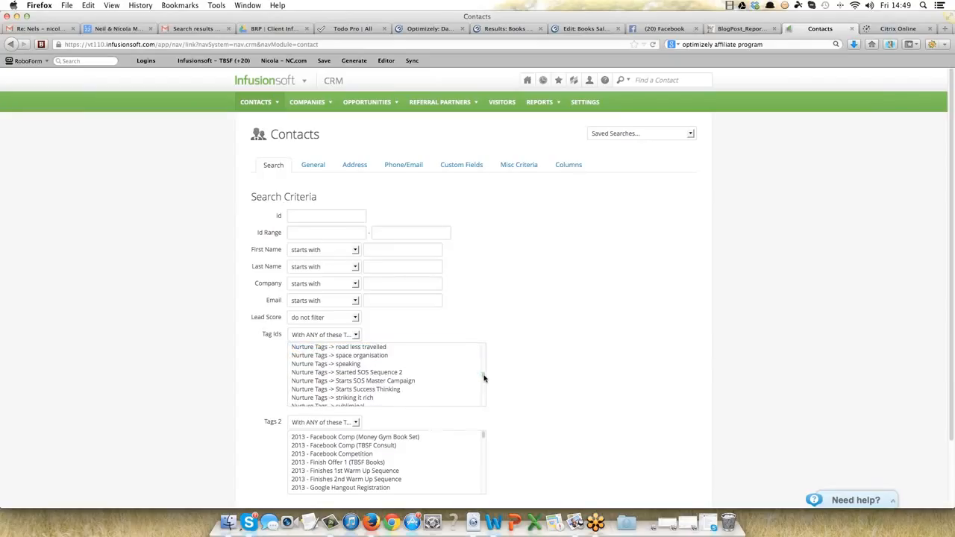
pyautogui.scroll(-3, 483, 378)
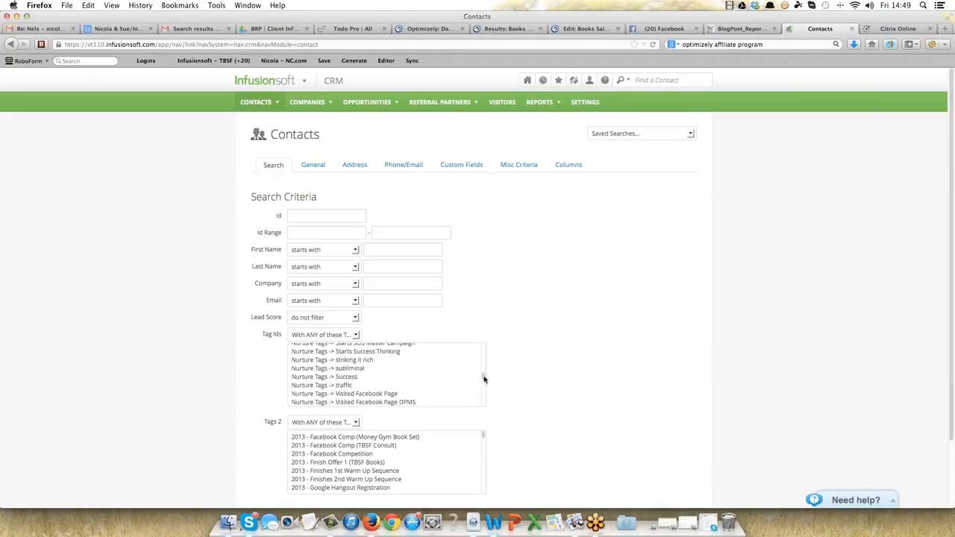
pyautogui.scroll(-2, 484, 378)
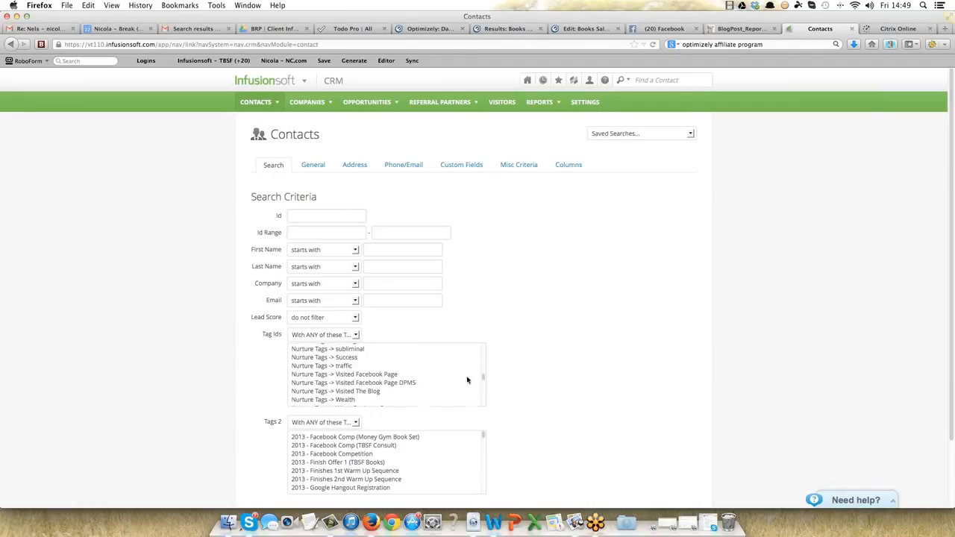
pyautogui.click(346, 366)
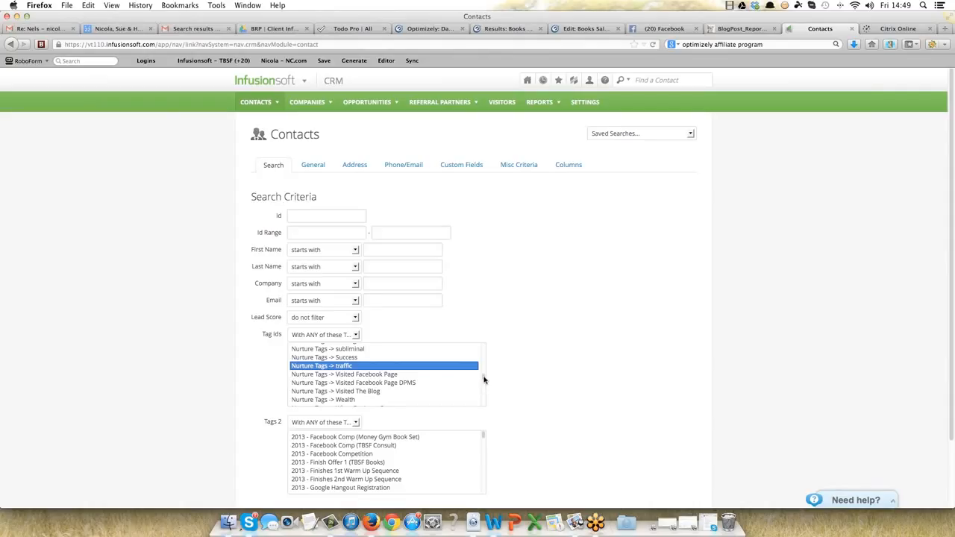
pyautogui.keyDown('super'); pyautogui.click(377, 392); pyautogui.keyUp('super')
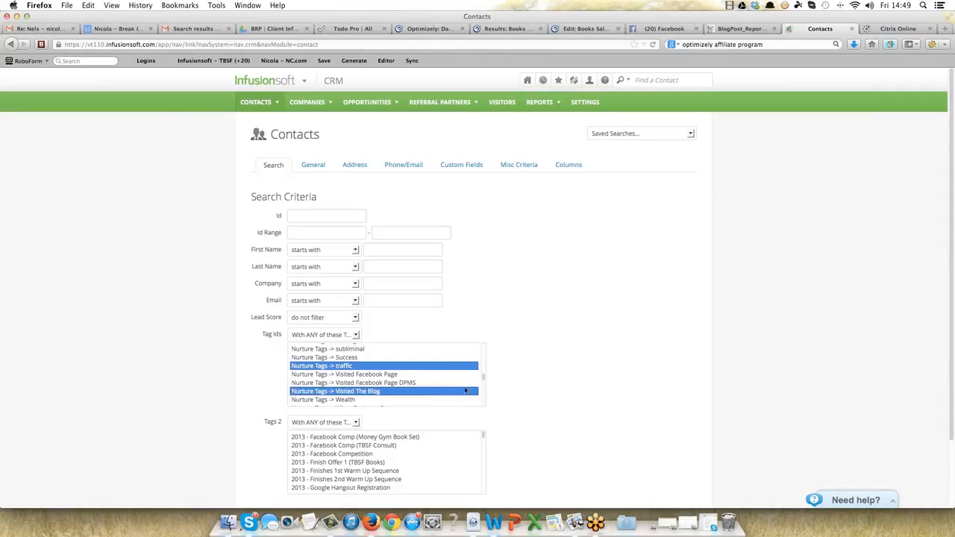
# Step: Include the nurture tags Who - Employed and Who - Self Employed in the first tag filter's selection
pyautogui.scroll(-2, 483, 382)
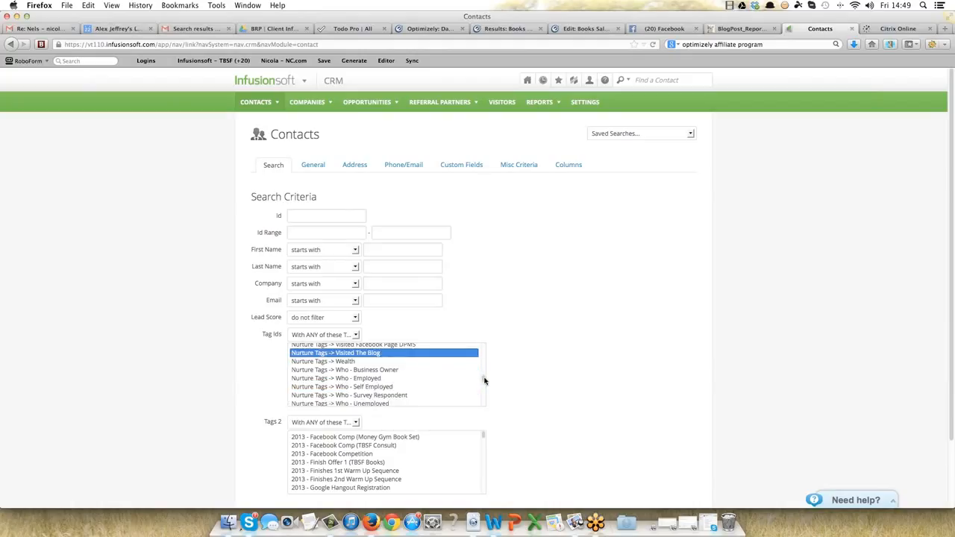
pyautogui.scroll(-1, 483, 381)
pyautogui.scroll(-1, 483, 382)
pyautogui.scroll(2, 484, 382)
pyautogui.keyDown('super'); pyautogui.click(376, 379); pyautogui.keyUp('super')
pyautogui.keyDown('super'); pyautogui.click(370, 388); pyautogui.keyUp('super')
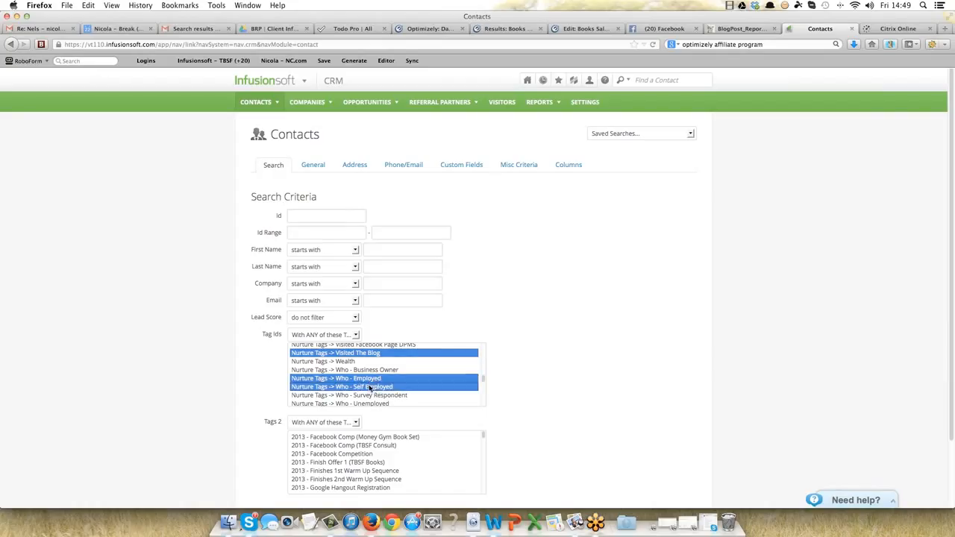
# Step: Select the prospect tags 2013 - CM Report Optin and 2013 - Digital Products Made Simple in the first tag filter
pyautogui.scroll(-1, 484, 383)
pyautogui.scroll(-1, 484, 382)
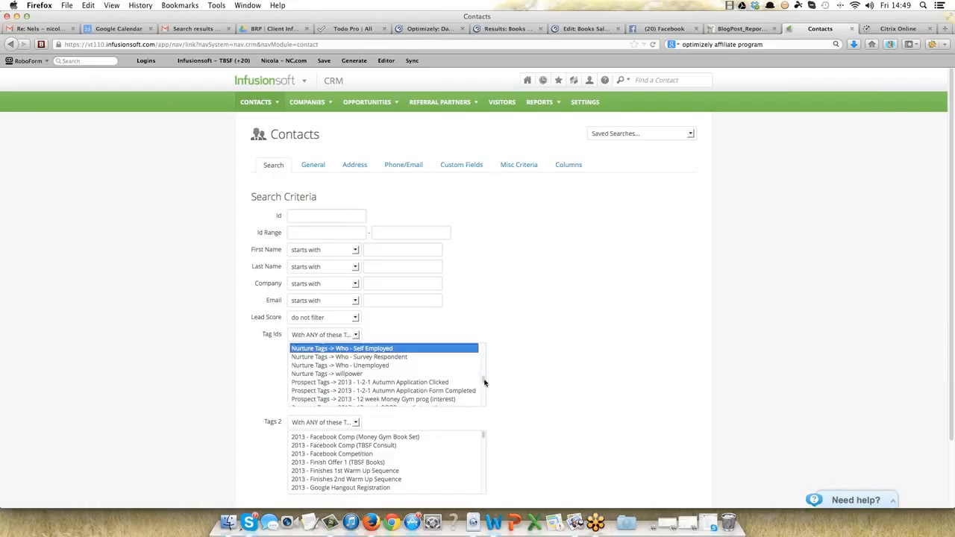
pyautogui.scroll(-2, 484, 383)
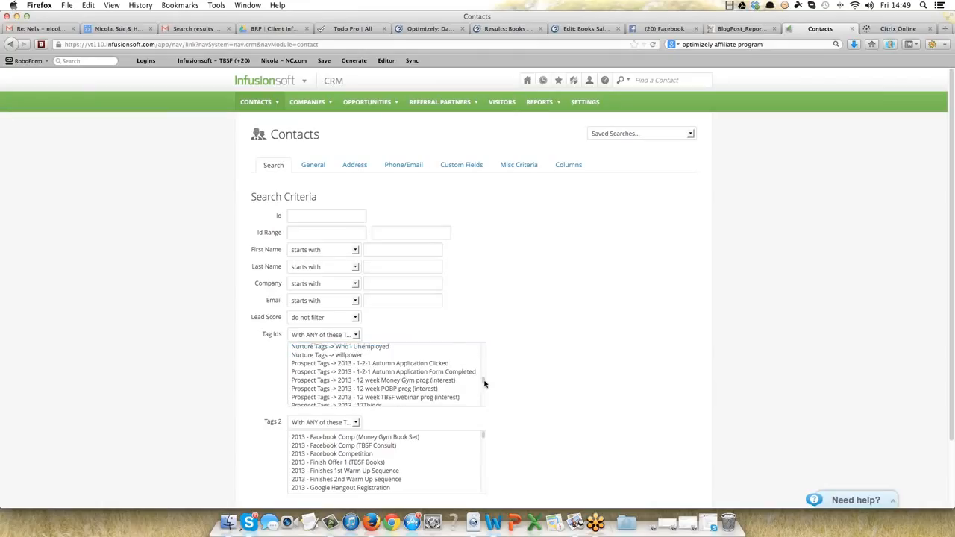
pyautogui.scroll(-1, 485, 384)
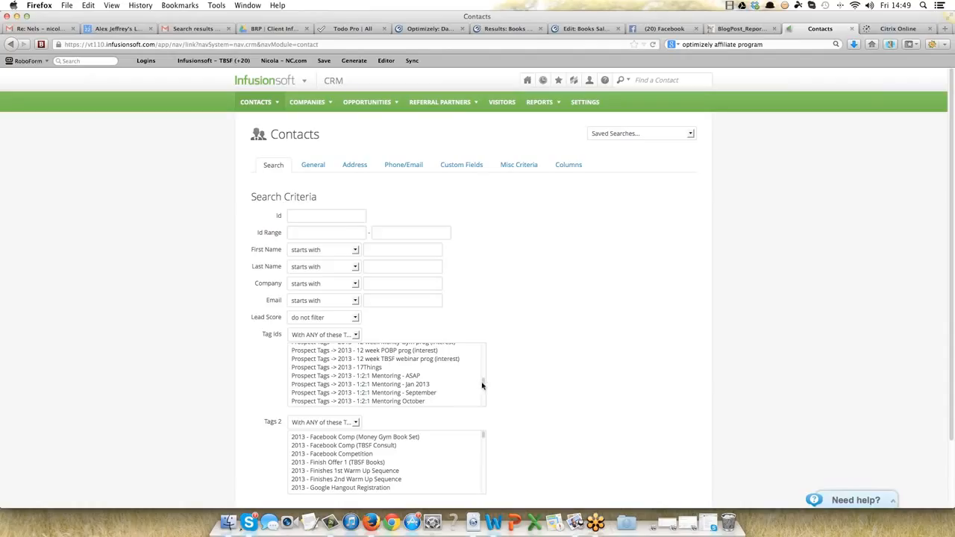
pyautogui.scroll(-5, 485, 383)
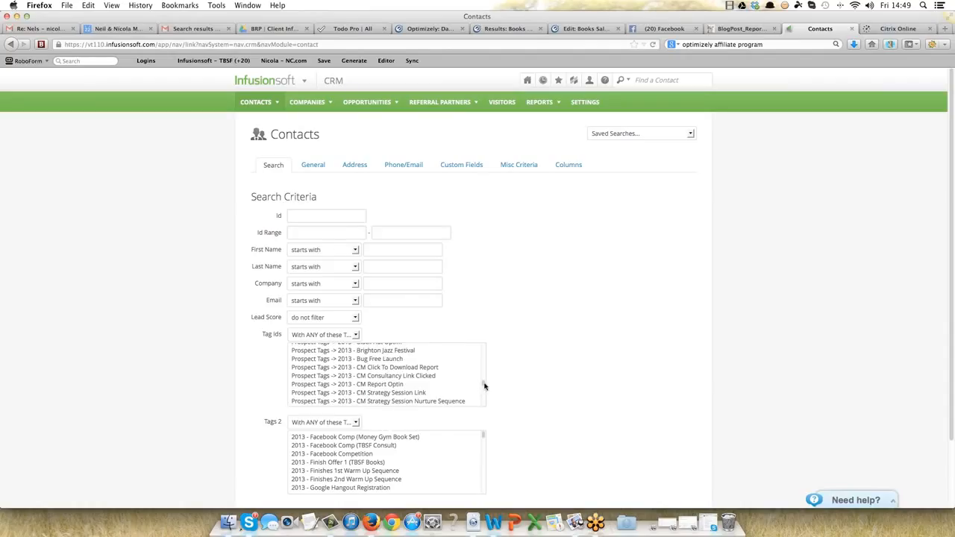
pyautogui.scroll(-1, 485, 386)
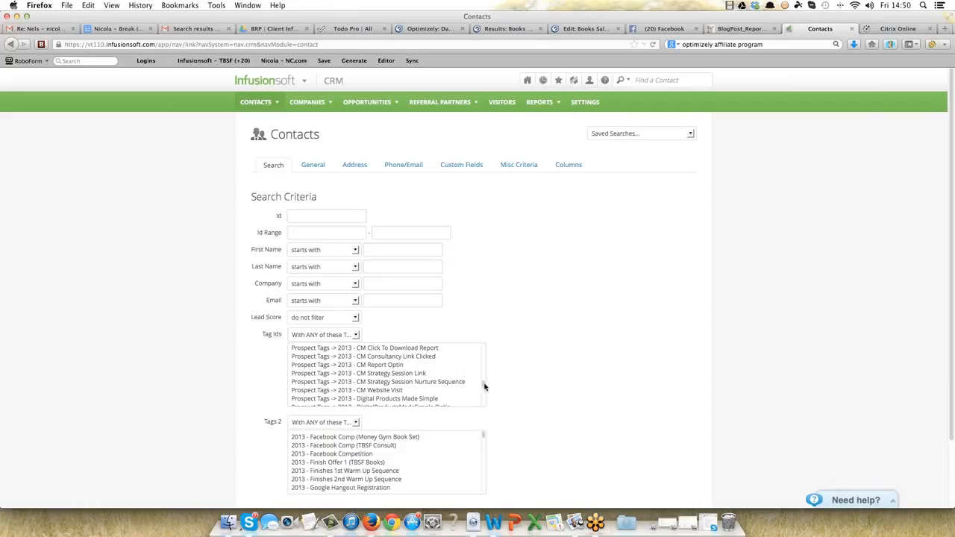
pyautogui.click(397, 365)
pyautogui.keyDown('super'); pyautogui.click(395, 399); pyautogui.keyUp('super')
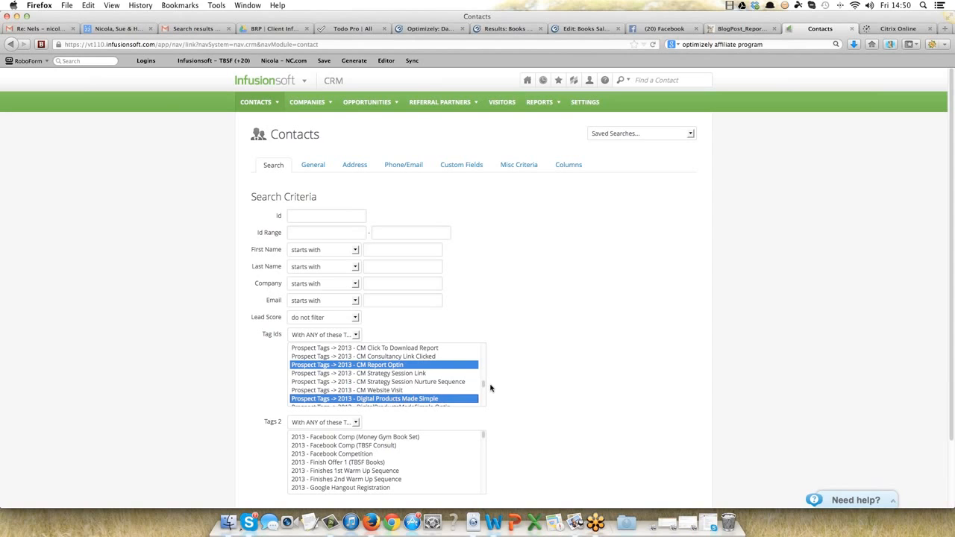
# Step: Run the contact search and open the Apply/Remove Tag action for all matching contacts to examine the tags available to apply
pyautogui.scroll(-3, 483, 388)
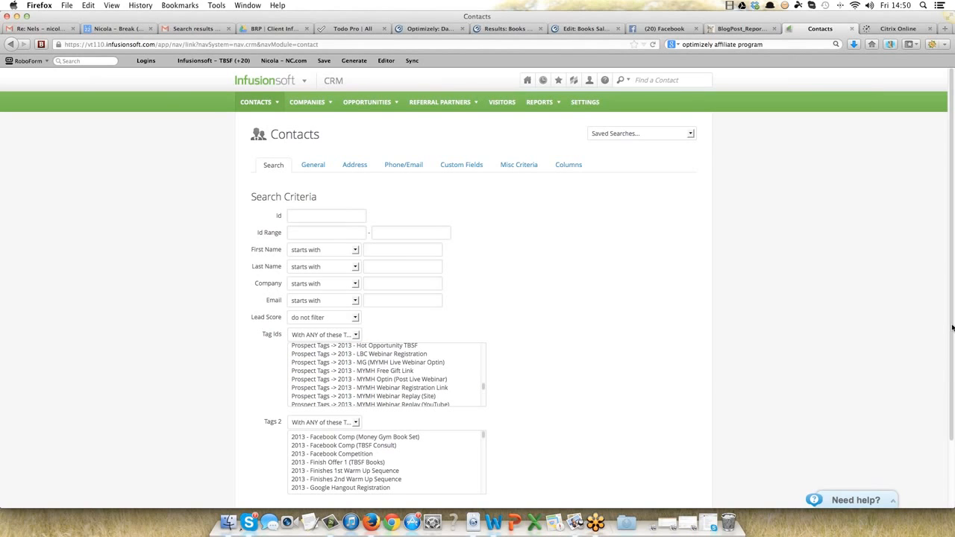
pyautogui.scroll(-2, 954, 323)
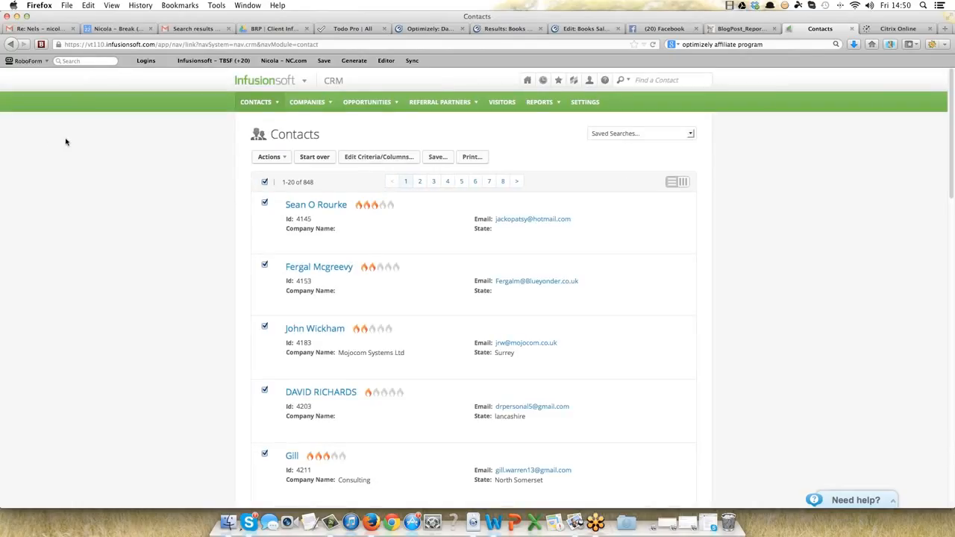
pyautogui.click(286, 158)
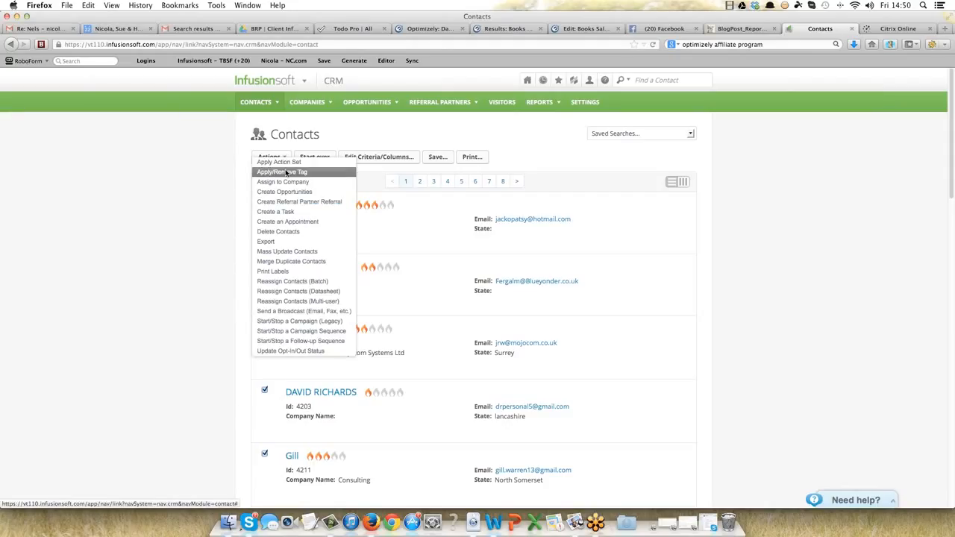
pyautogui.click(286, 172)
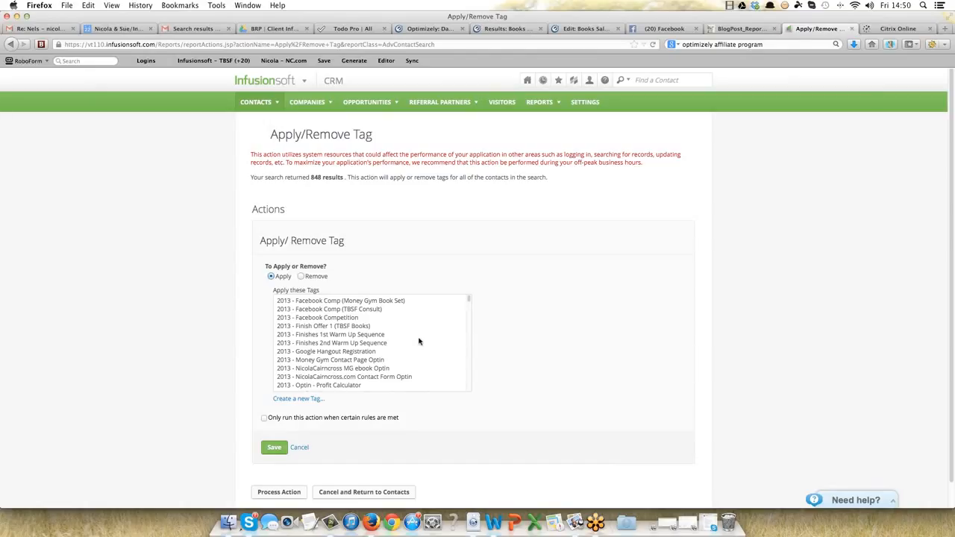
pyautogui.click(470, 302)
pyautogui.scroll(-1, 469, 302)
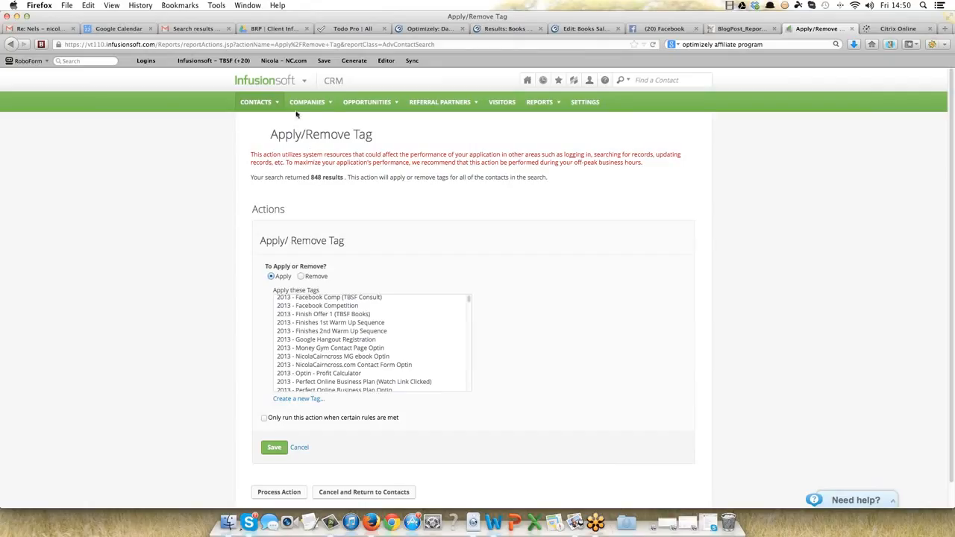
# Step: Return to the campaign list and open 2013 - Multi-Offer Campaign in its editing view
pyautogui.moveTo(297, 107)
pyautogui.moveTo(305, 83)
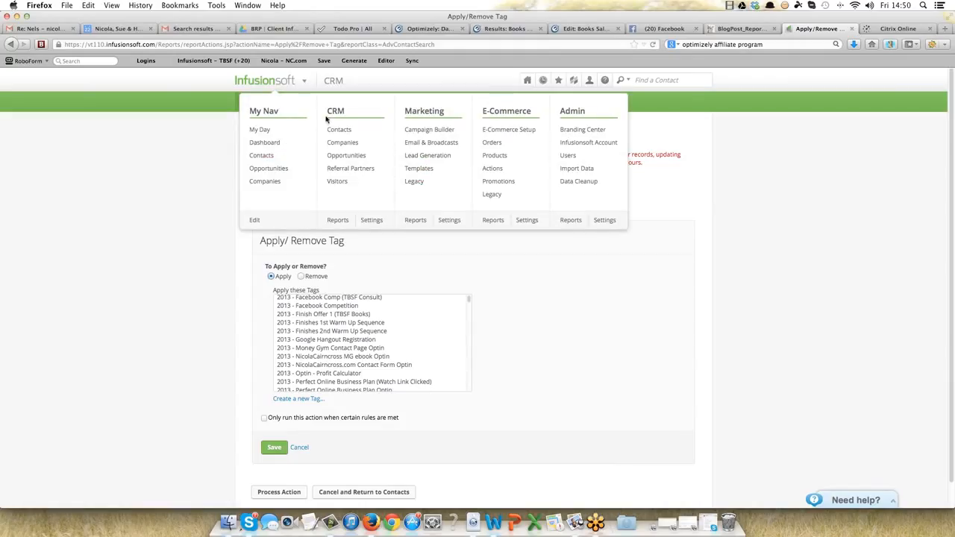
pyautogui.click(407, 133)
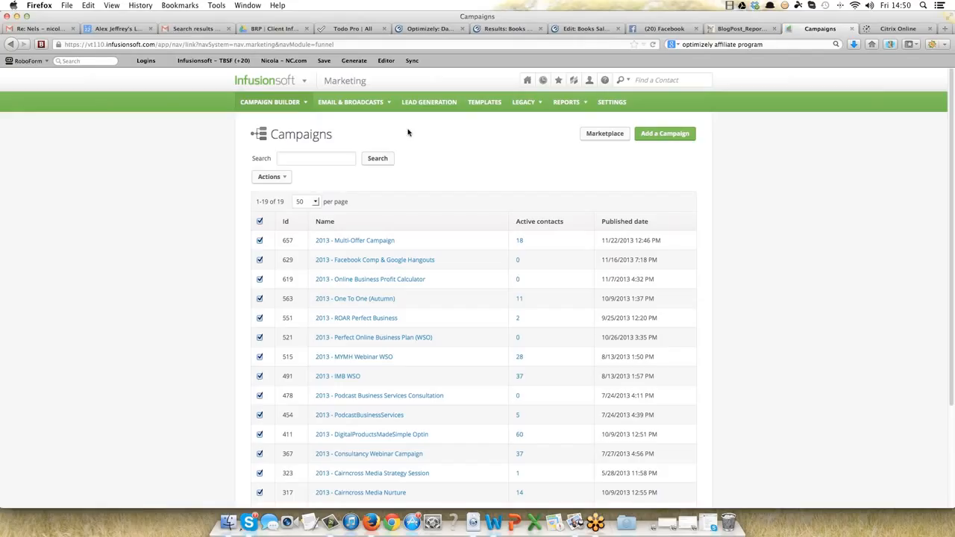
pyautogui.moveTo(303, 83)
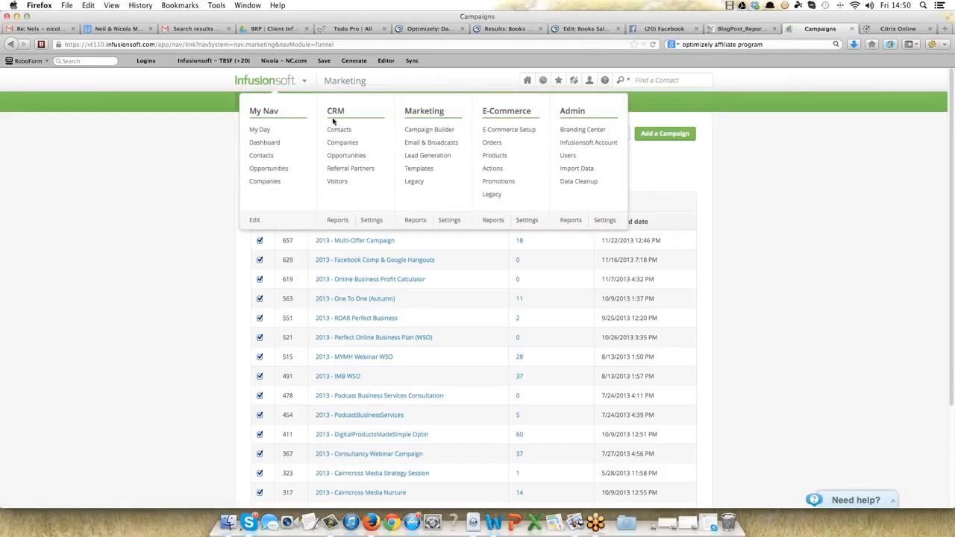
pyautogui.click(412, 132)
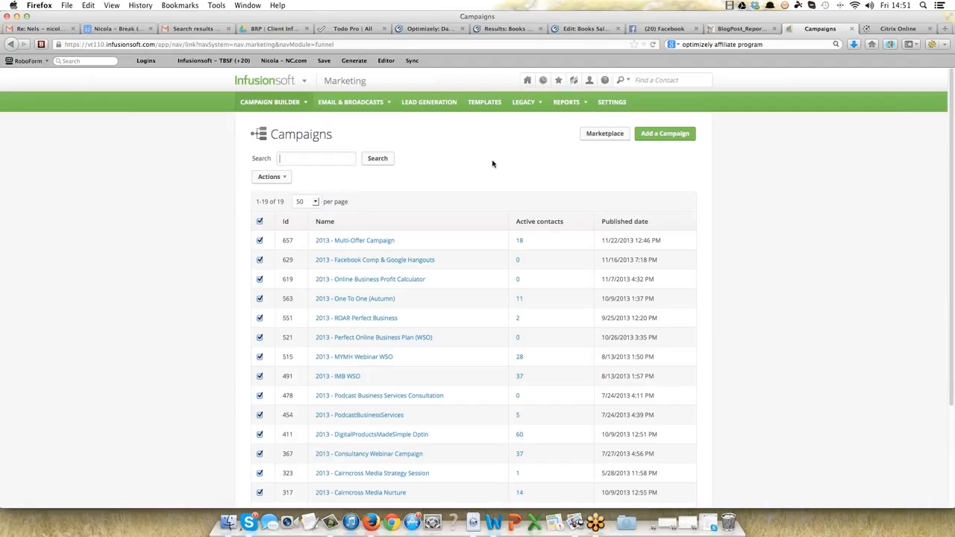
pyautogui.click(367, 241)
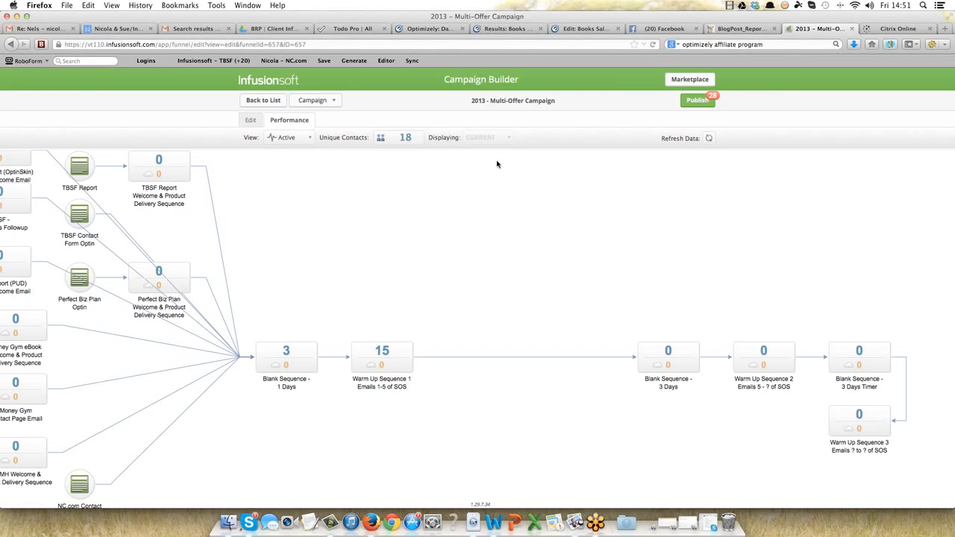
pyautogui.click(248, 121)
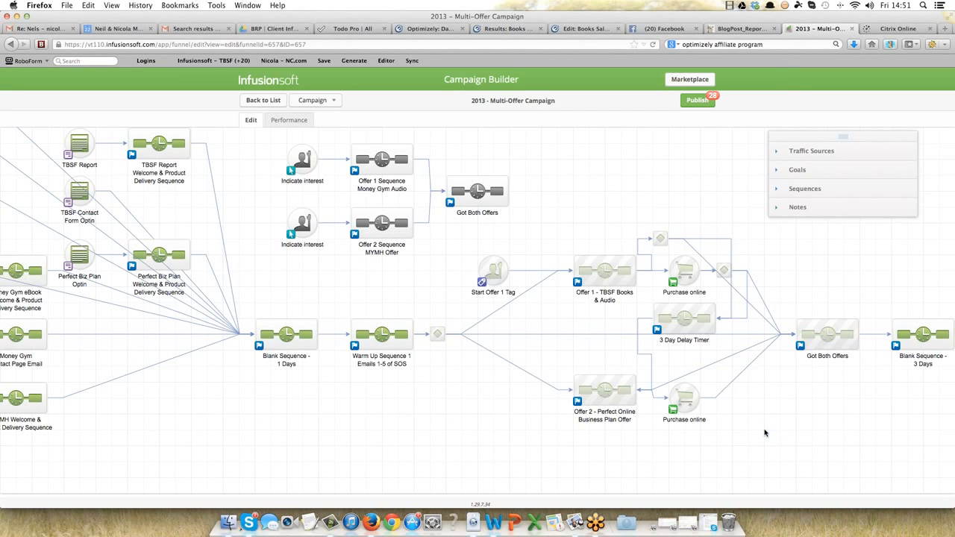
pyautogui.moveTo(765, 433); pyautogui.dragTo(382, 420)
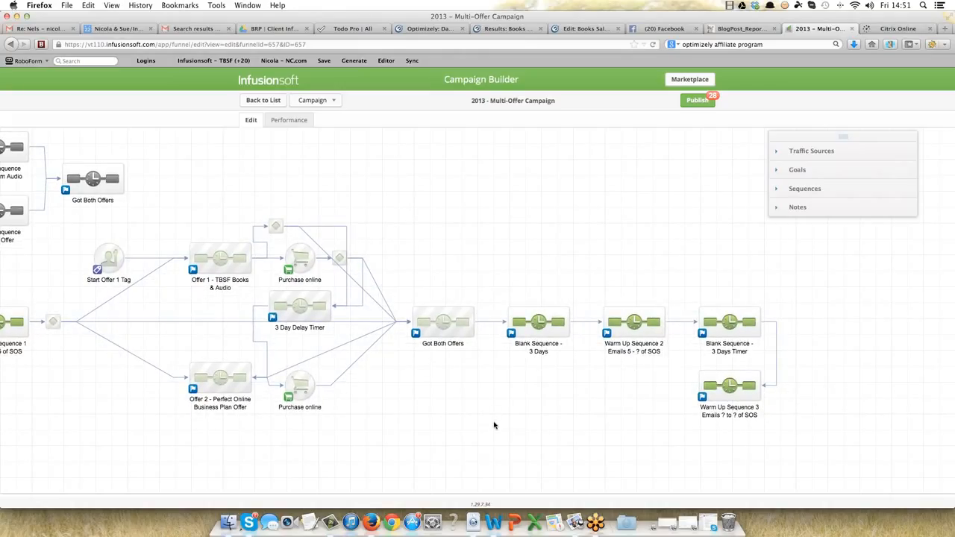